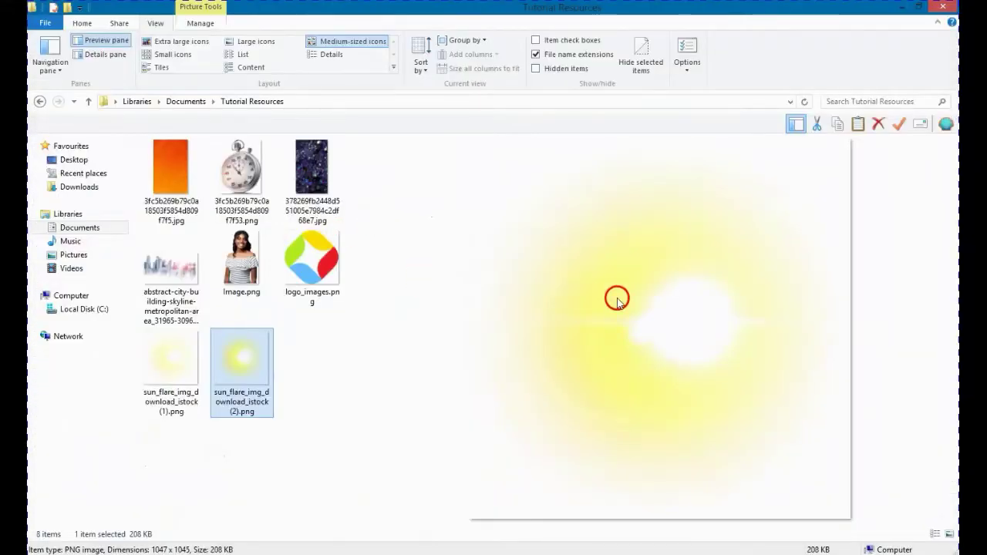
- Preview the orange, stopwatch, glitter, portrait, sun flare and skyline images, ending on logo_images.png
{"action": "left_click", "coordinate": [164, 182]}
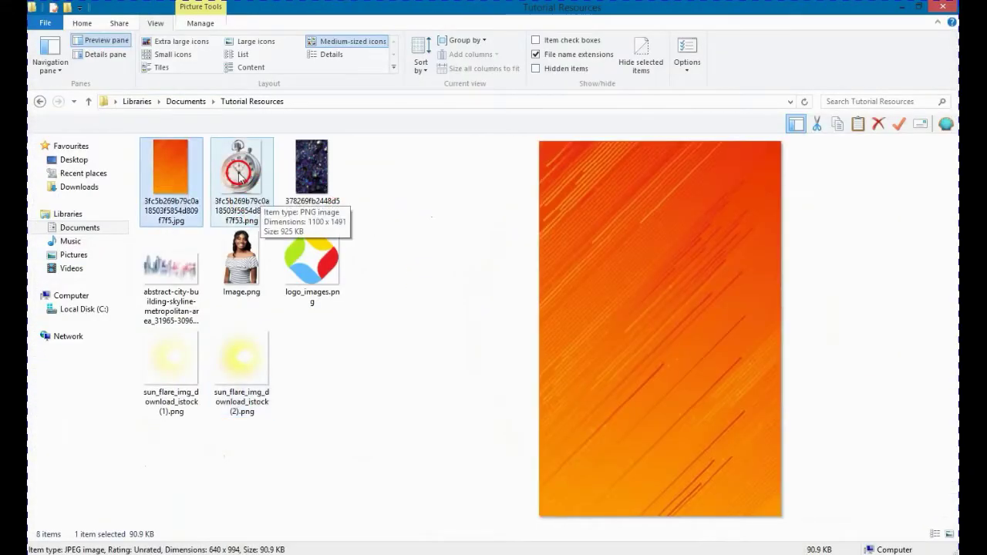
{"action": "left_click", "coordinate": [266, 182]}
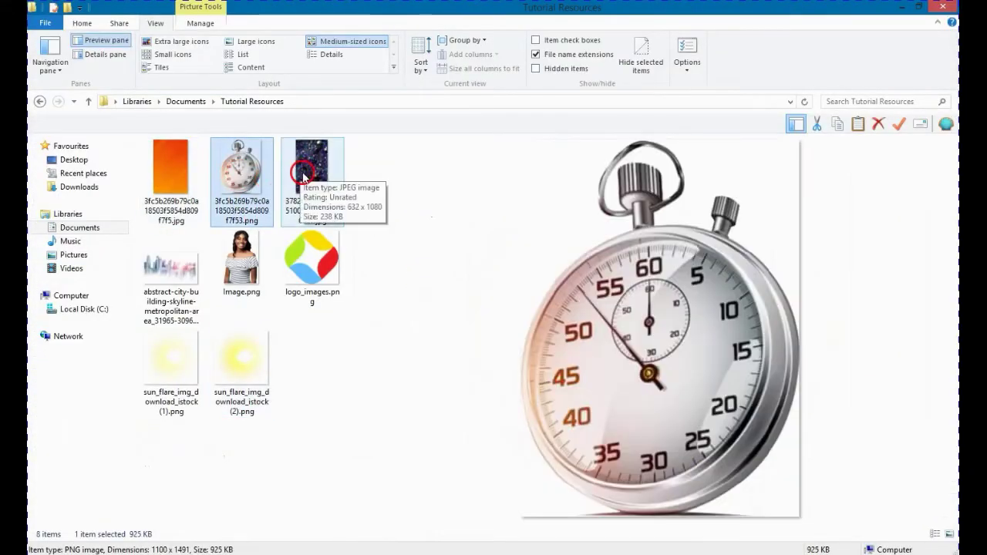
{"action": "left_click", "coordinate": [308, 202]}
{"action": "left_click", "coordinate": [321, 264]}
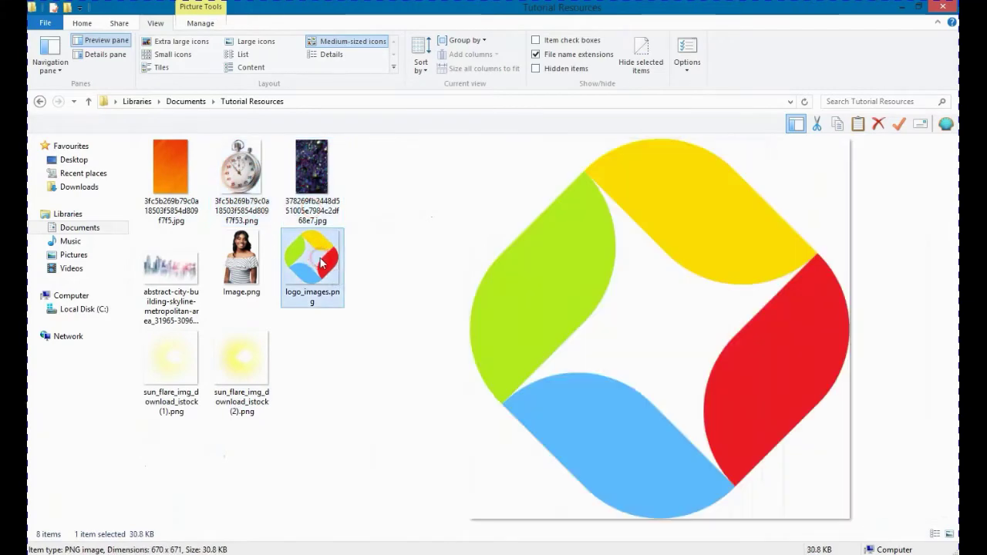
{"action": "left_click", "coordinate": [241, 266]}
{"action": "left_click", "coordinate": [241, 351]}
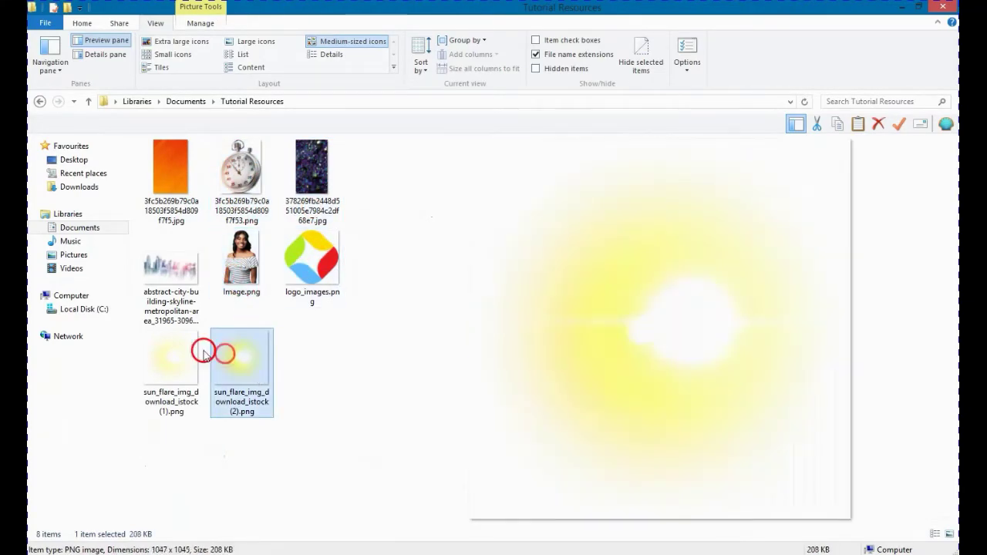
{"action": "left_click", "coordinate": [190, 348]}
{"action": "left_click", "coordinate": [176, 283]}
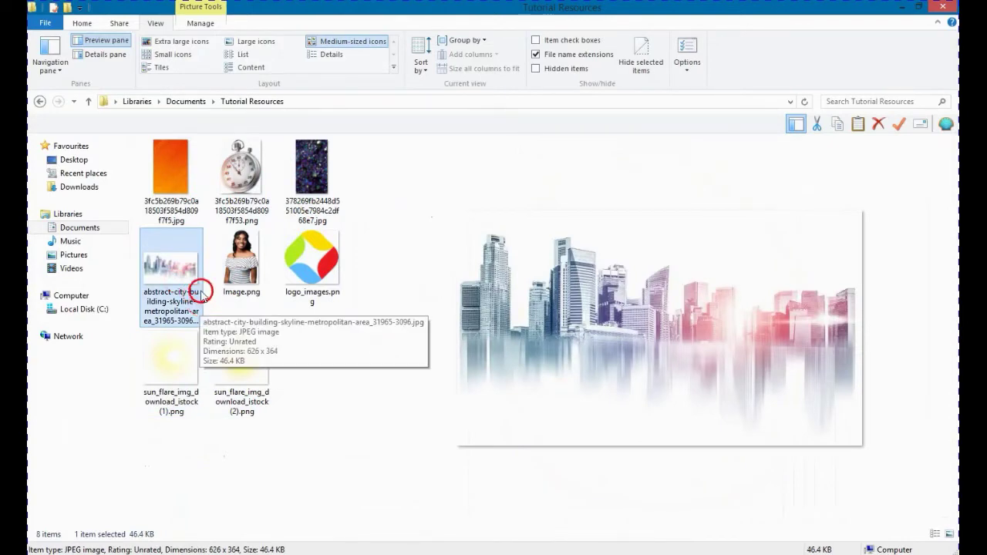
{"action": "left_click", "coordinate": [311, 259]}
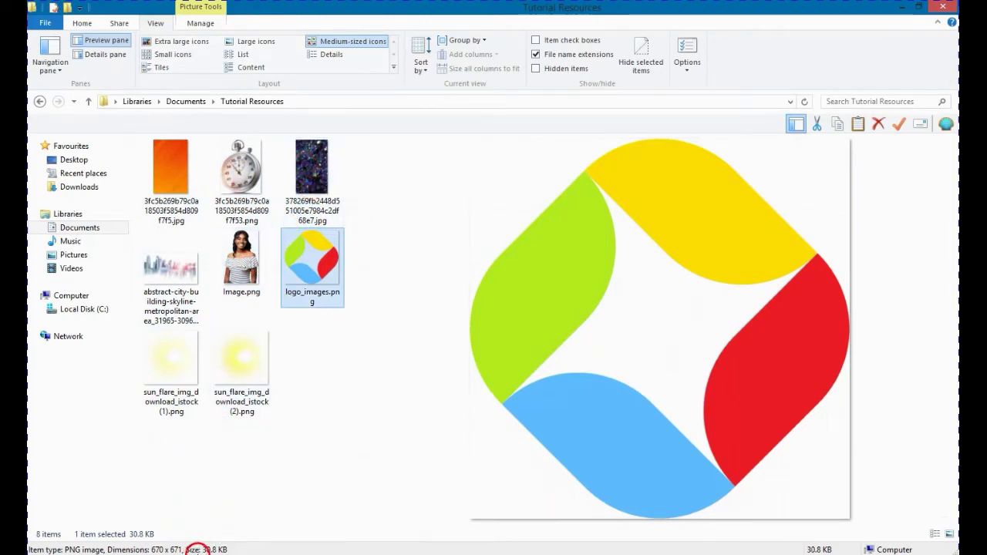
{"action": "left_click", "coordinate": [301, 230]}
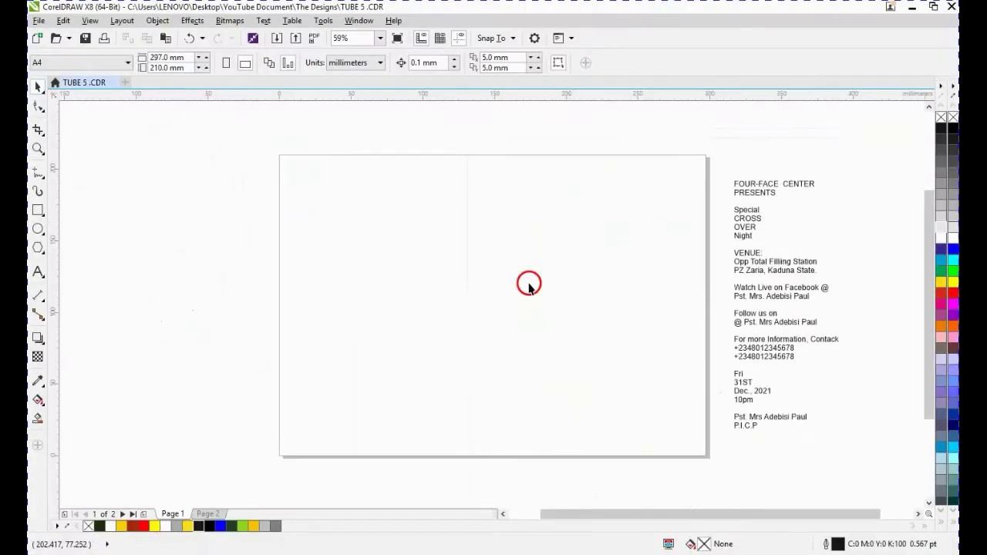
- Draw a square rectangle centred on the page and move the venue text block left
{"action": "left_click", "coordinate": [38, 210]}
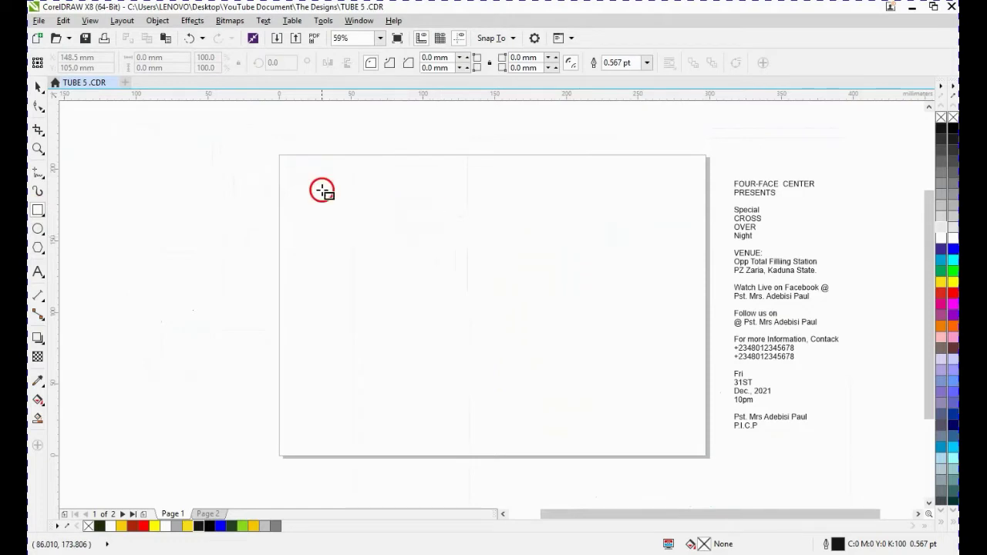
{"action": "mouse_move", "coordinate": [352, 184]}
{"action": "left_mouse_down"}
{"action": "mouse_move", "coordinate": [449, 312]}
{"action": "mouse_move", "coordinate": [551, 403]}
{"action": "mouse_move", "coordinate": [595, 426]}
{"action": "left_mouse_up"}
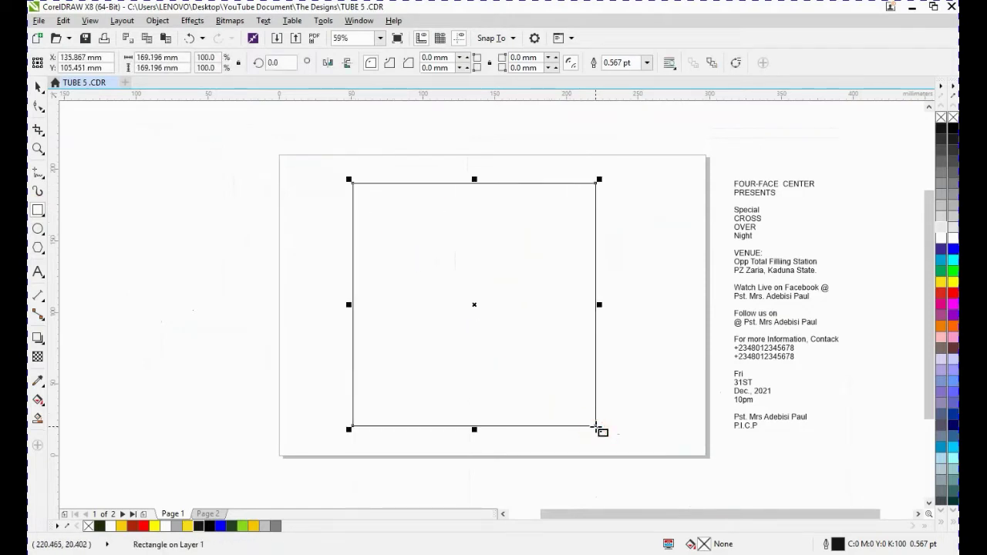
{"action": "key", "text": "p"}
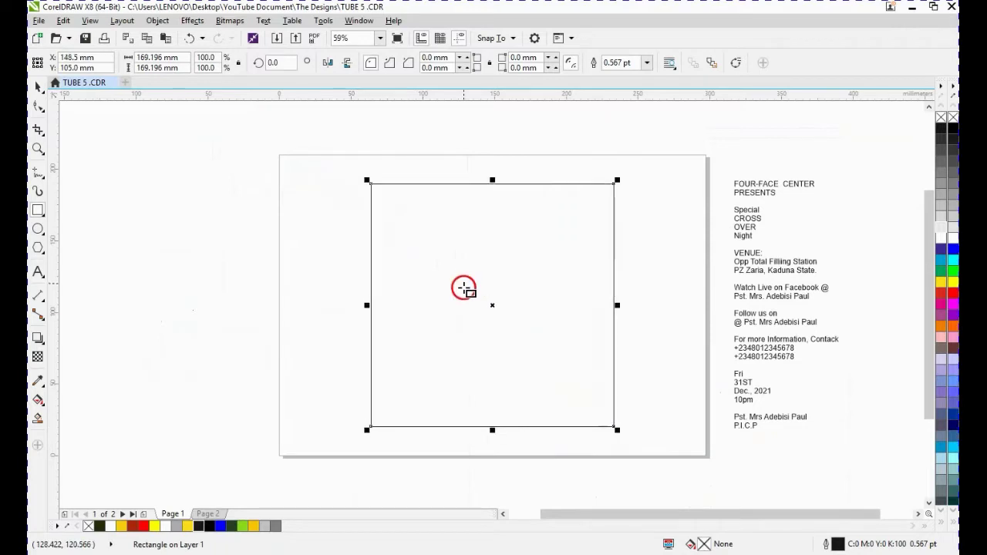
{"action": "left_click", "coordinate": [194, 203]}
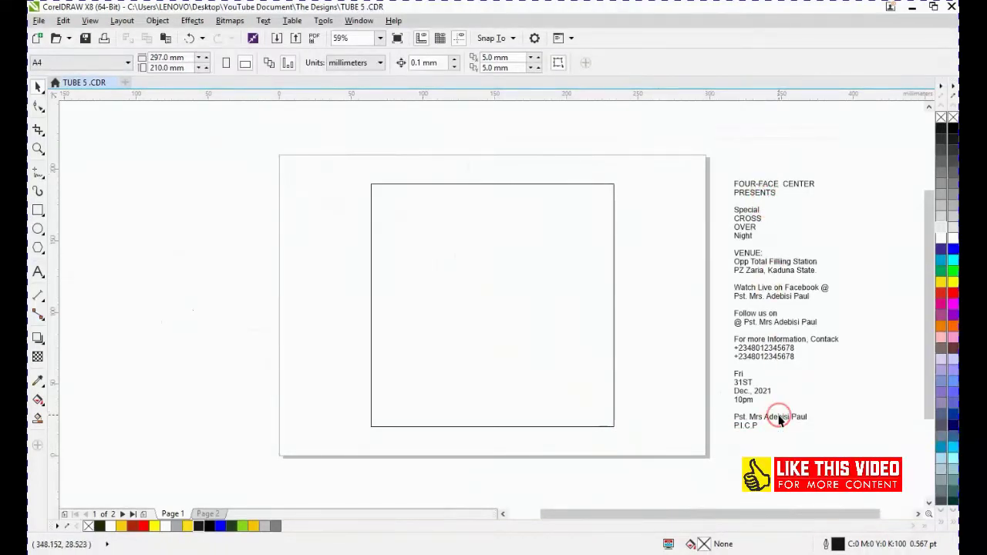
{"action": "left_click_drag", "start_coordinate": [774, 258], "coordinate": [200, 258]}
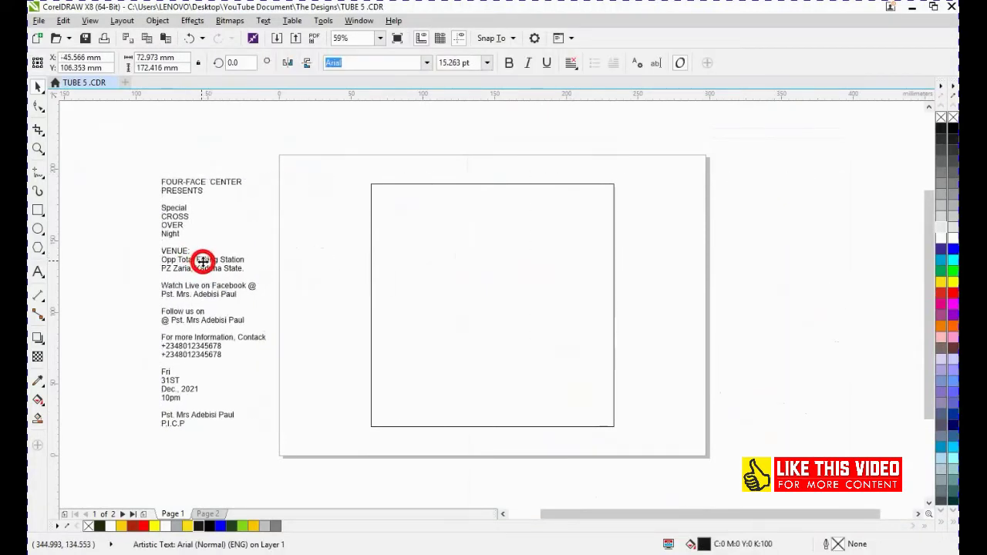
- Break the venue text block apart into separate line objects such as FOUR-FACE CENTER
{"action": "left_click", "coordinate": [220, 171]}
{"action": "left_click", "coordinate": [220, 183]}
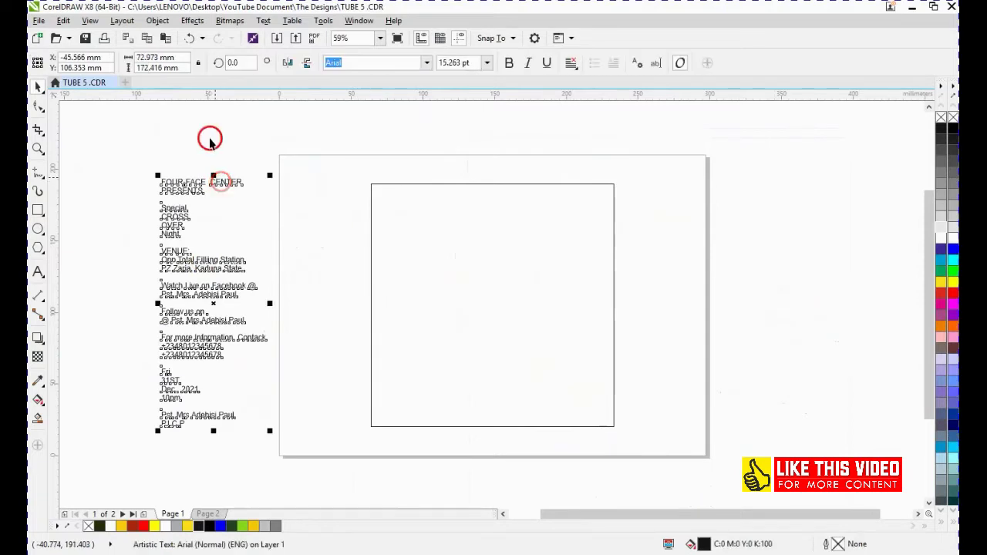
{"action": "left_click", "coordinate": [158, 21]}
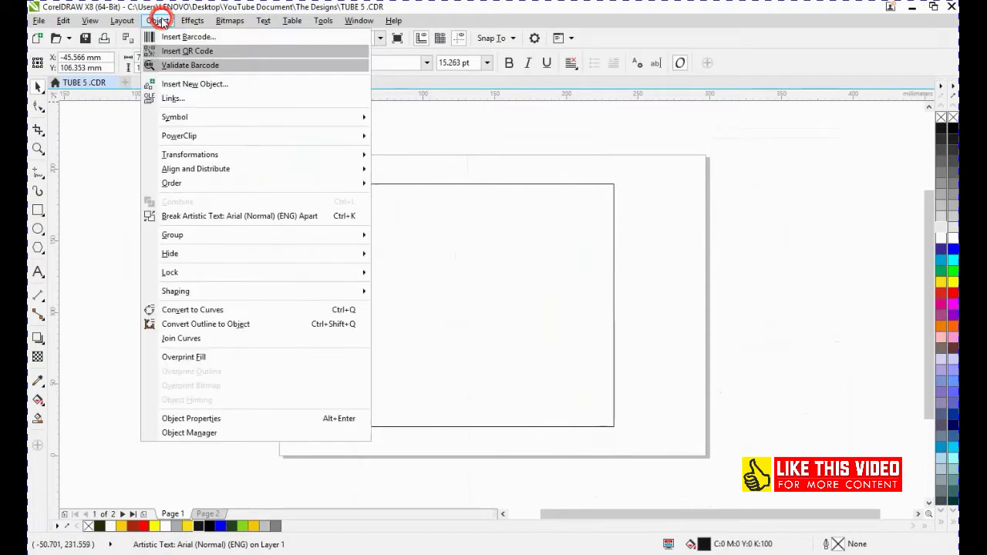
{"action": "left_click", "coordinate": [216, 216]}
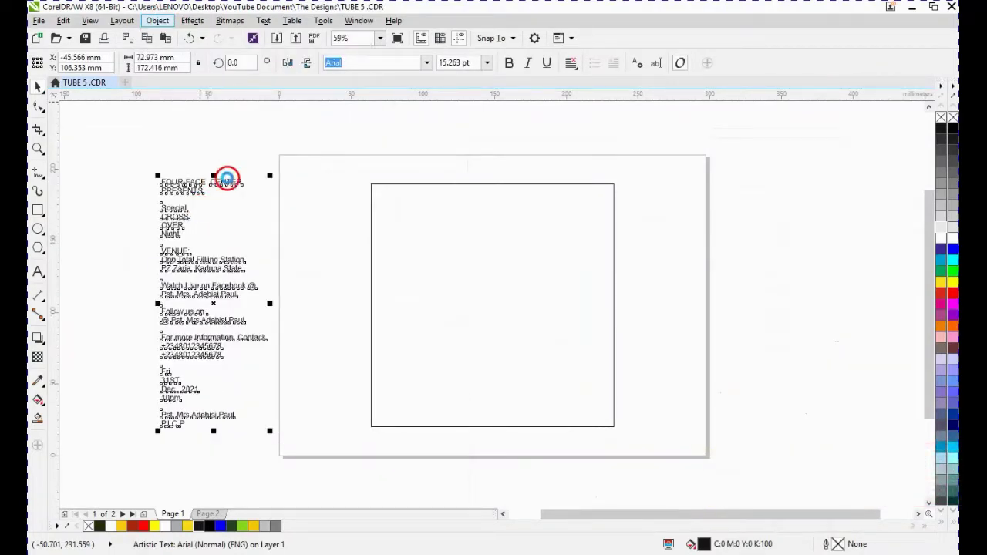
{"action": "left_click", "coordinate": [195, 169]}
{"action": "left_click", "coordinate": [205, 177]}
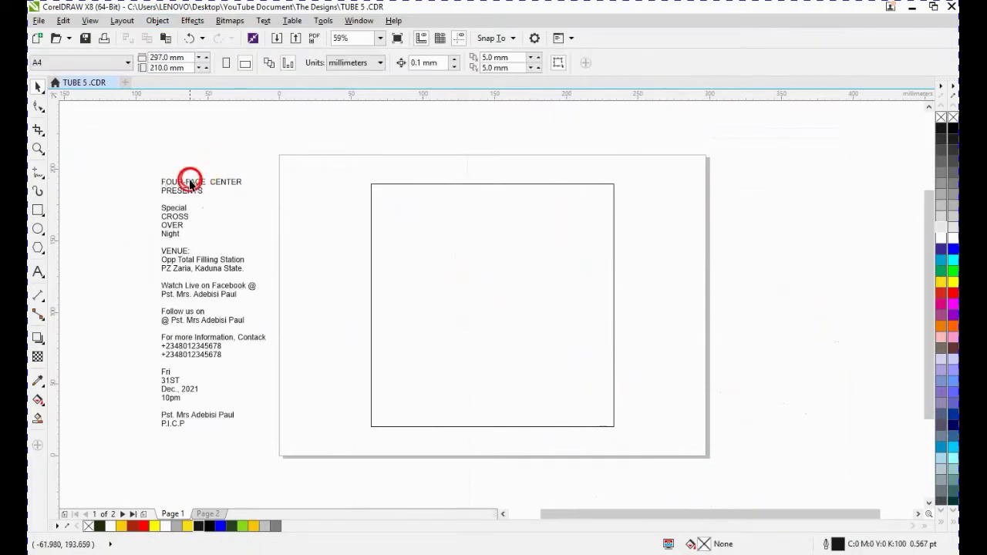
{"action": "left_click", "coordinate": [190, 183]}
{"action": "left_click", "coordinate": [162, 434]}
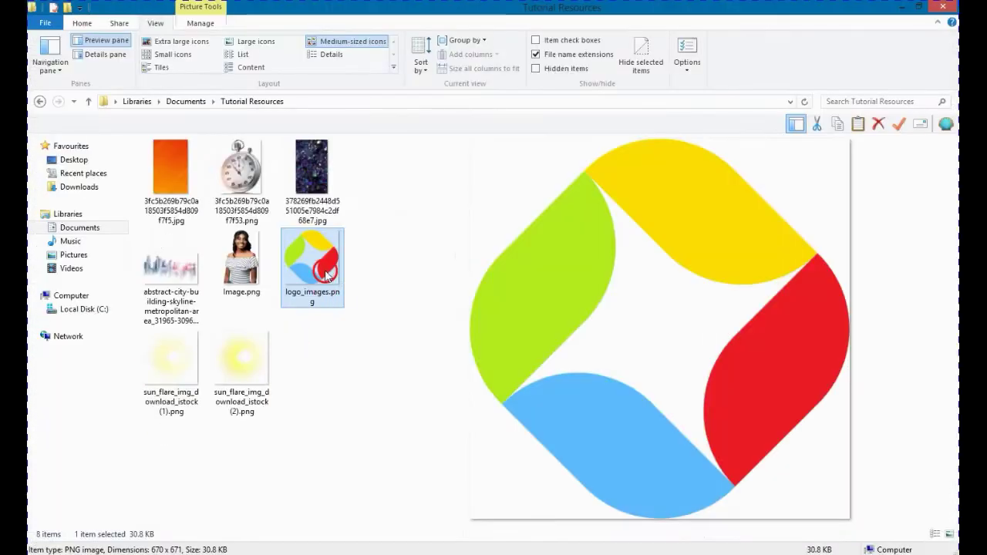
- Copy logo_images.png in Explorer and paste it into the CorelDRAW document
{"action": "right_click", "coordinate": [308, 263]}
{"action": "left_click", "coordinate": [358, 461]}
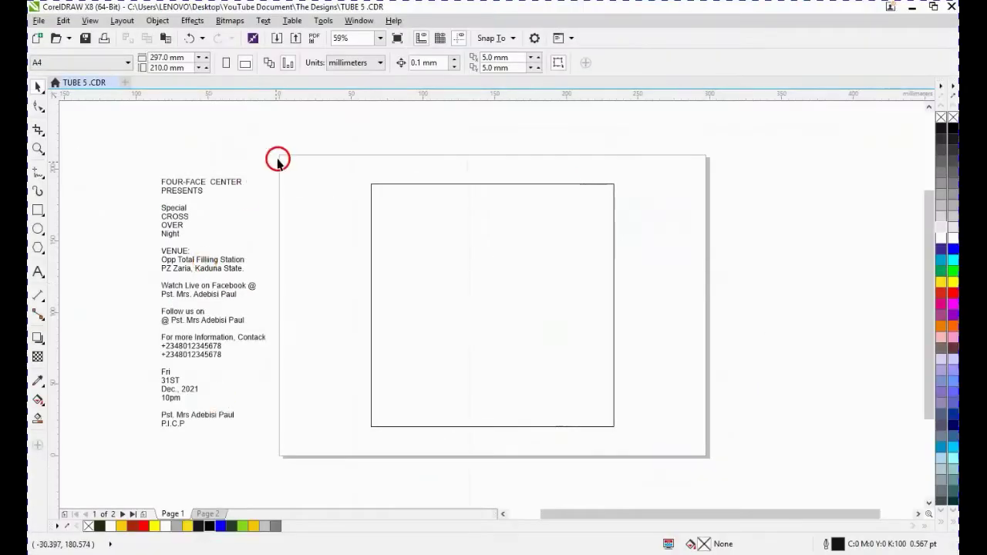
{"action": "right_click", "coordinate": [279, 157]}
{"action": "left_click", "coordinate": [316, 132]}
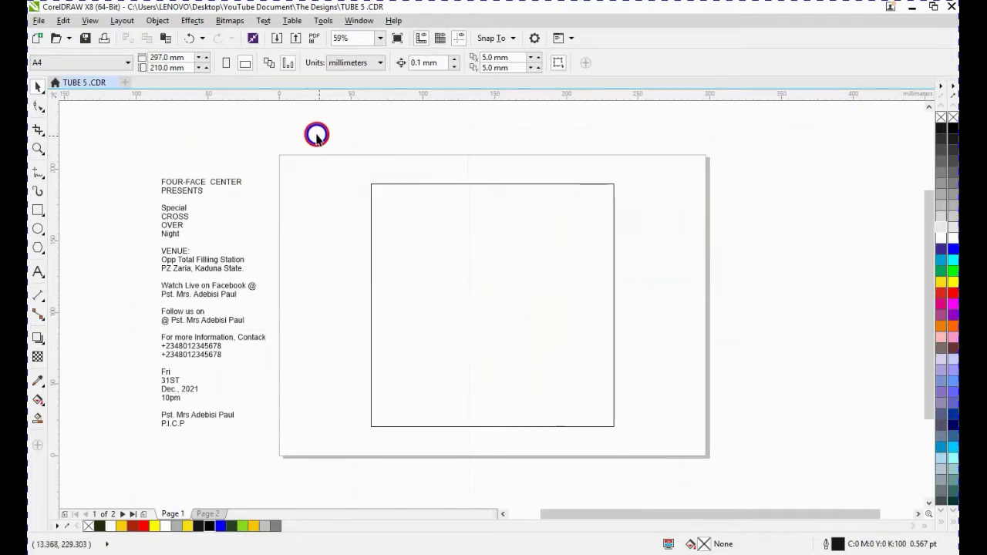
{"action": "right_click", "coordinate": [282, 135]}
{"action": "left_click", "coordinate": [312, 218]}
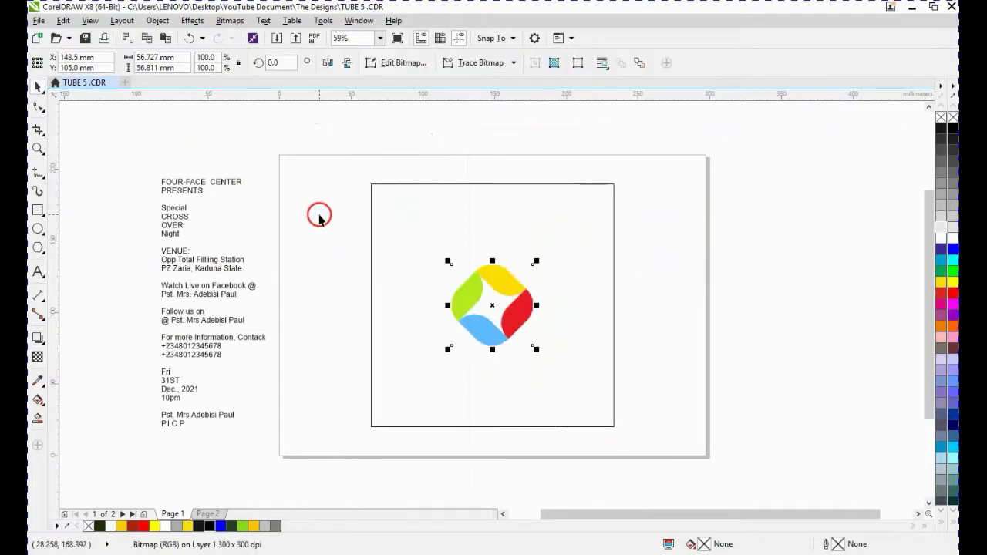
- Scale the logo to 26.5%, add a vertical guideline, and place the logo at the square's top-left corner
{"action": "left_click_drag", "start_coordinate": [531, 345], "coordinate": [397, 202]}
{"action": "left_click_drag", "start_coordinate": [55, 224], "coordinate": [385, 204]}
{"action": "left_click", "coordinate": [392, 198]}
{"action": "scroll", "coordinate": [393, 197], "scroll_direction": "up", "scroll_amount": 2}
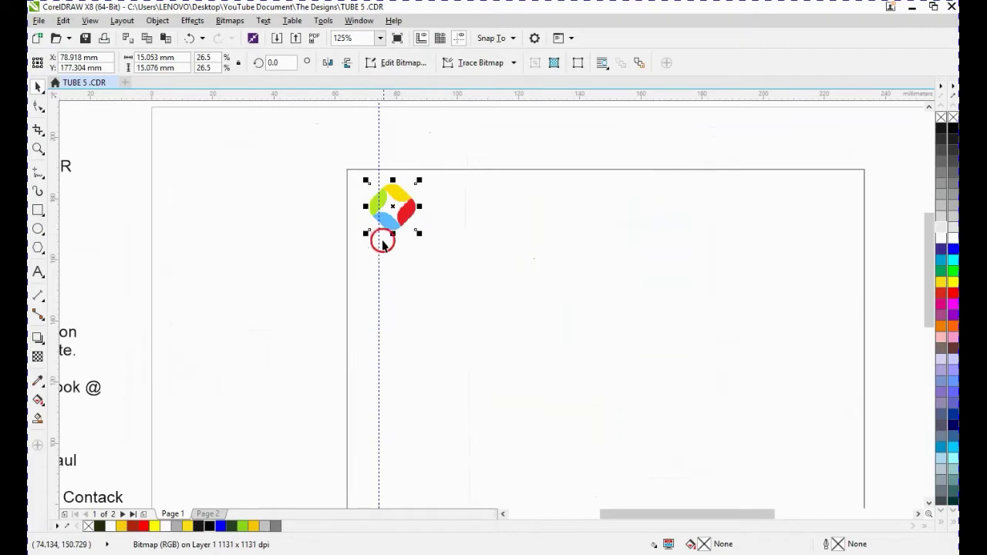
{"action": "key", "text": "ctrl+z"}
{"action": "left_click", "coordinate": [387, 226]}
{"action": "left_click", "coordinate": [402, 131]}
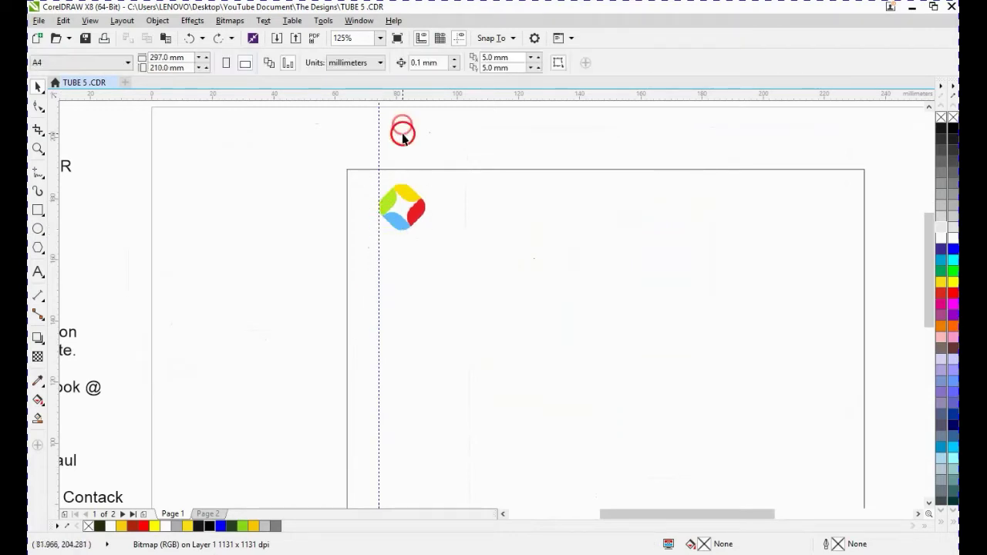
{"action": "key", "text": "shift+F4"}
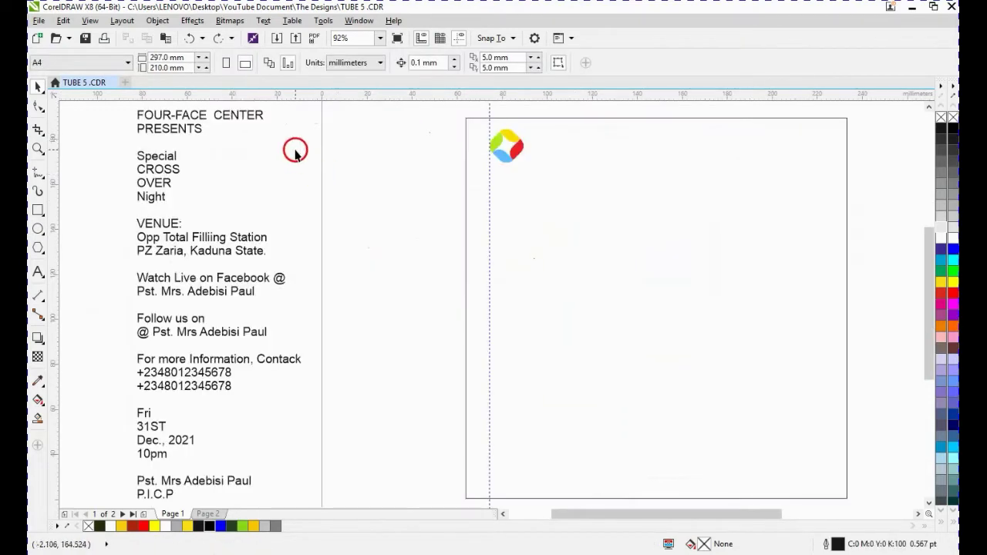
- Move the heading beside the logo and make FOUR-FACE CENTER 12 pt bold
{"action": "left_click", "coordinate": [195, 119]}
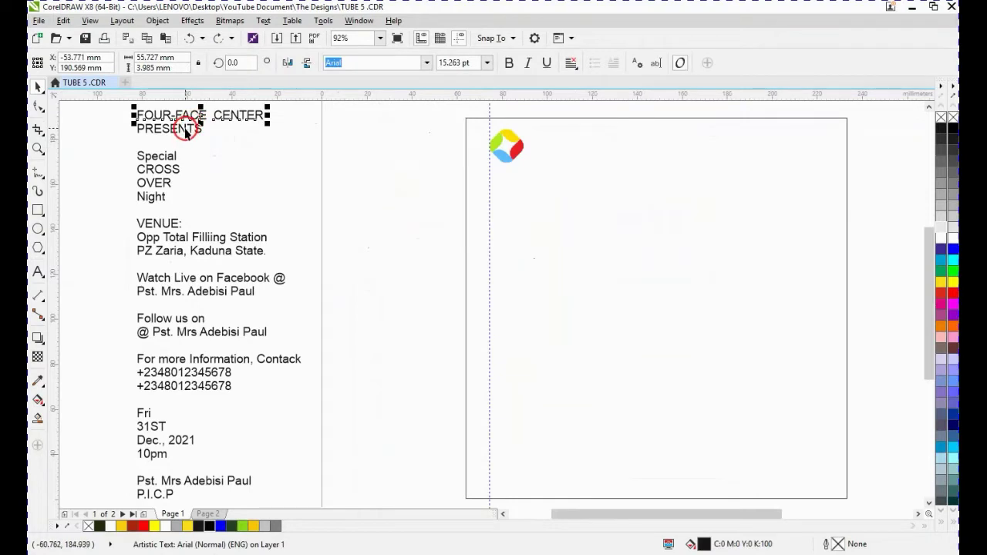
{"action": "left_click_drag", "start_coordinate": [185, 133], "coordinate": [571, 160]}
{"action": "left_click", "coordinate": [434, 160]}
{"action": "left_click", "coordinate": [551, 145]}
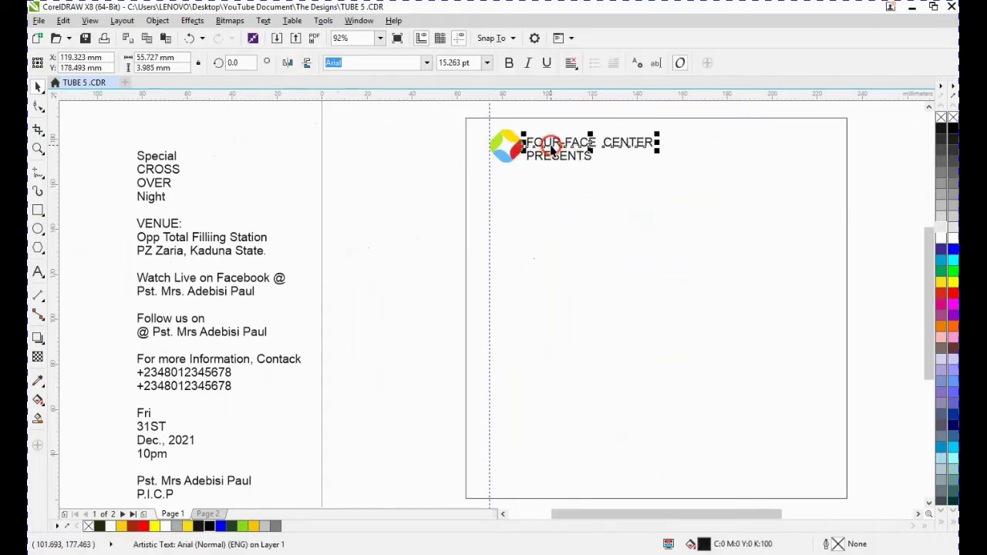
{"action": "left_click", "coordinate": [487, 62]}
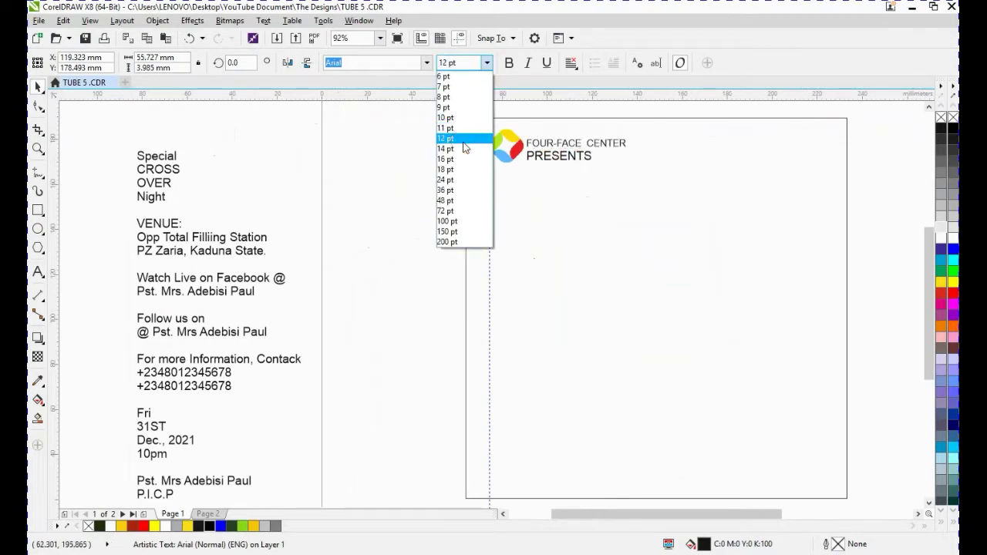
{"action": "left_click", "coordinate": [480, 140]}
{"action": "left_click", "coordinate": [516, 67]}
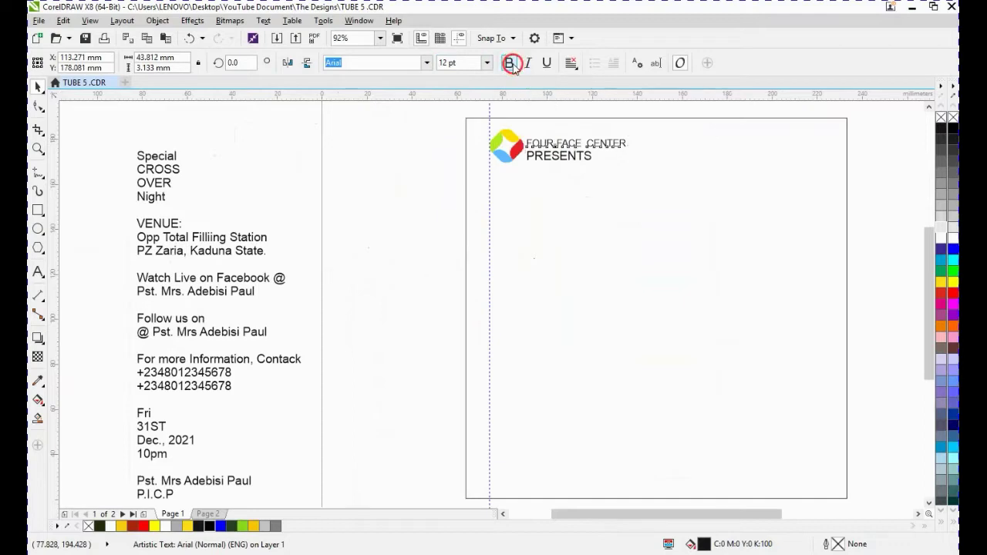
{"action": "left_click", "coordinate": [545, 116]}
- Make the PRESENTS line 10 pt bold
{"action": "left_click", "coordinate": [569, 161]}
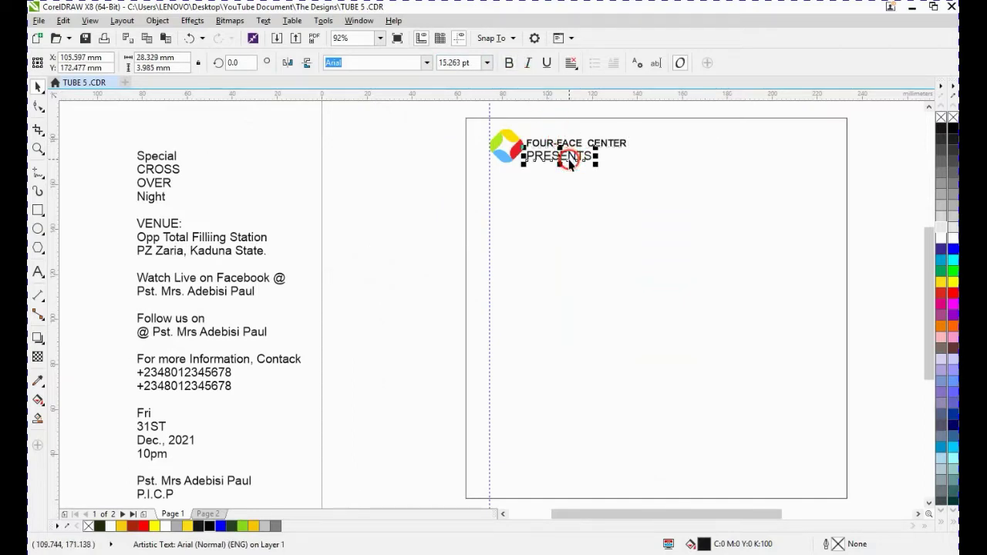
{"action": "left_click", "coordinate": [454, 68]}
{"action": "left_click", "coordinate": [486, 65]}
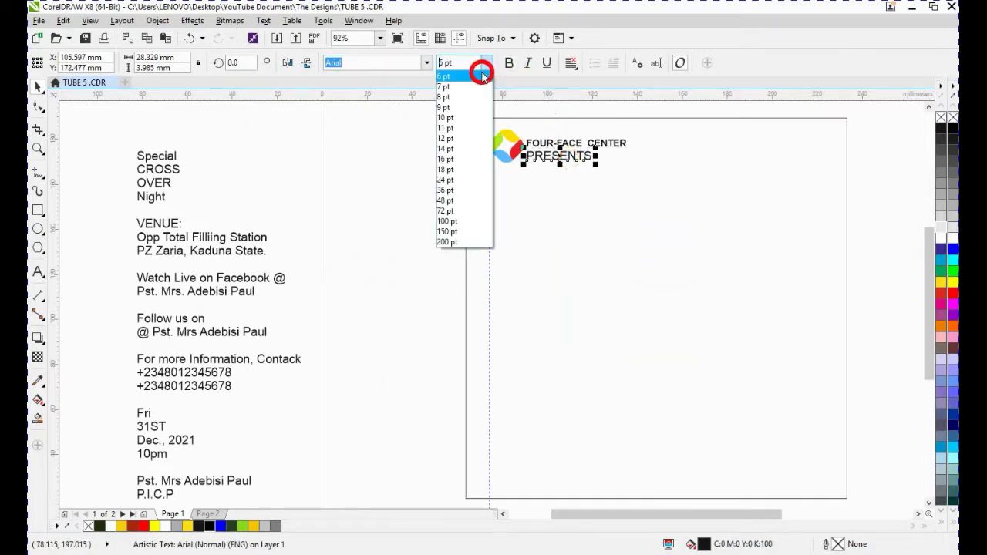
{"action": "left_click", "coordinate": [466, 117]}
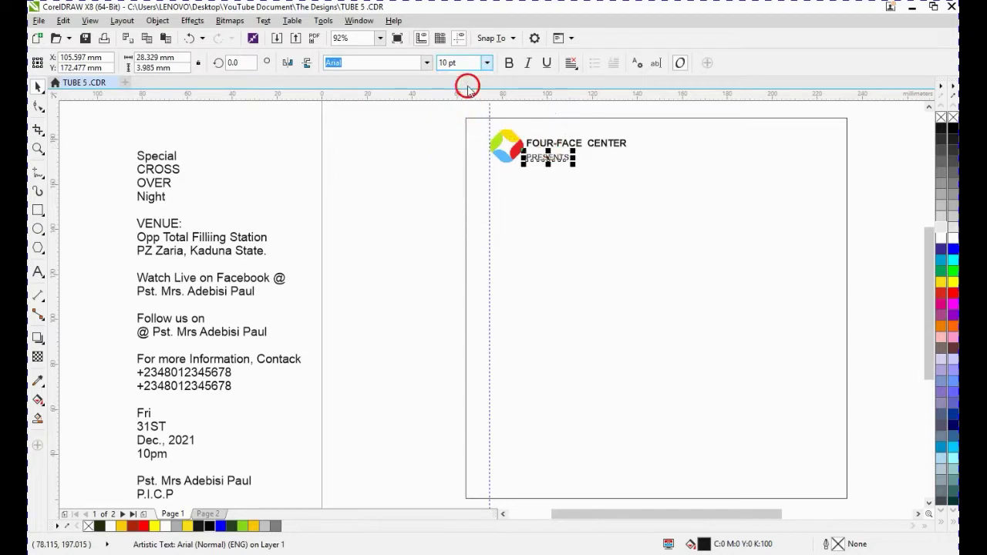
{"action": "left_click", "coordinate": [498, 68]}
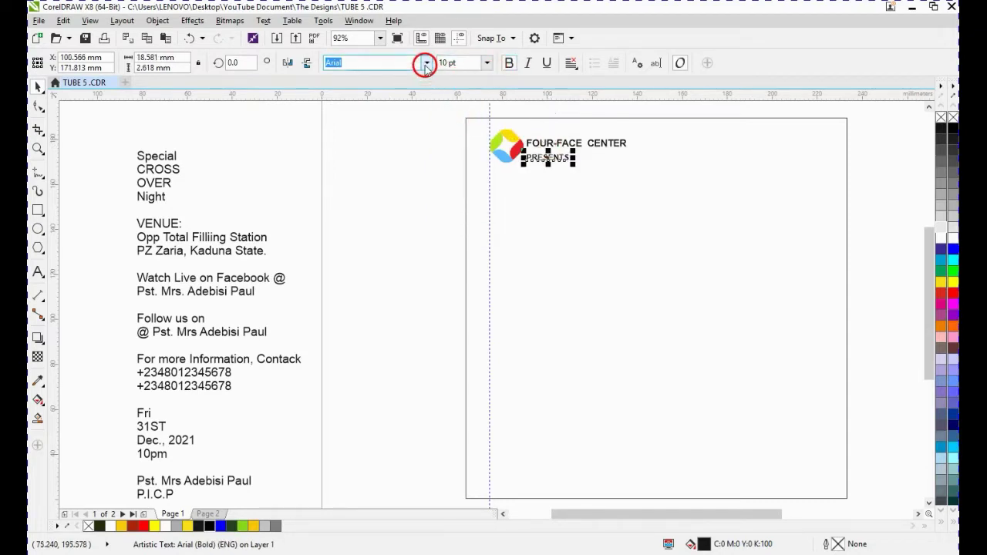
- Set PRESENTS in Tw Cen MT at 12 pt
{"action": "left_click", "coordinate": [425, 63]}
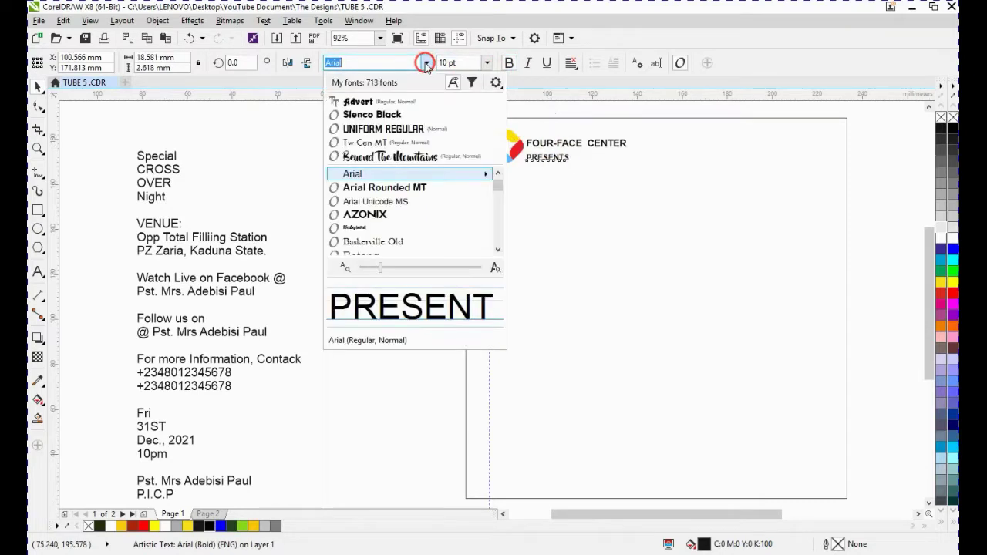
{"action": "left_click", "coordinate": [423, 142]}
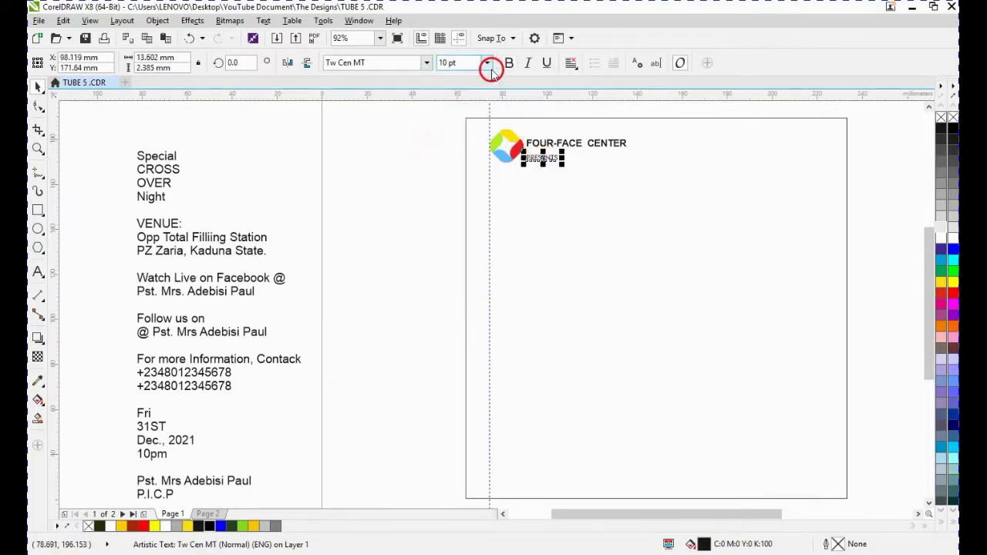
{"action": "left_click", "coordinate": [486, 64]}
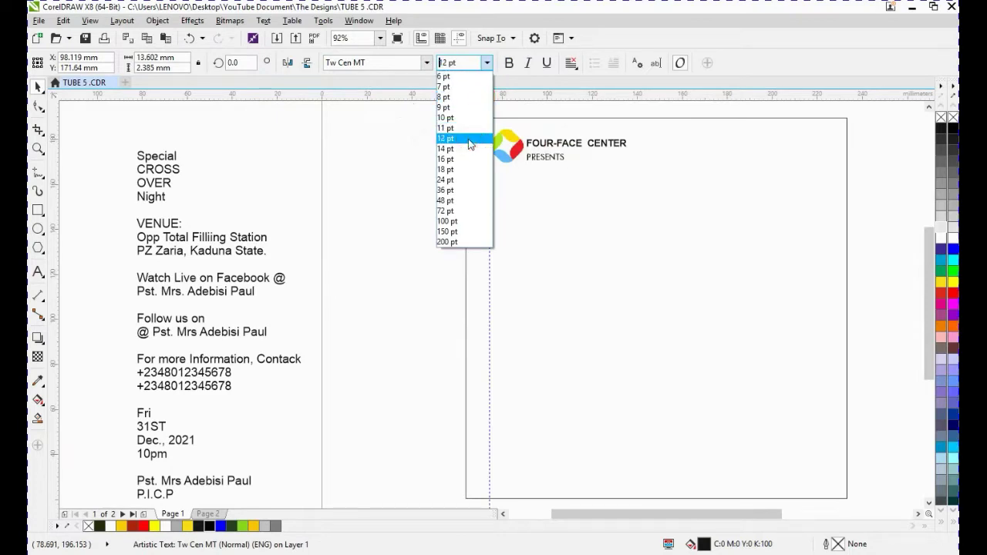
{"action": "left_click", "coordinate": [469, 138]}
- Enlarge both FOUR-FACE CENTER and PRESENTS to 14 pt
{"action": "left_click", "coordinate": [550, 145]}
{"action": "left_click", "coordinate": [493, 63]}
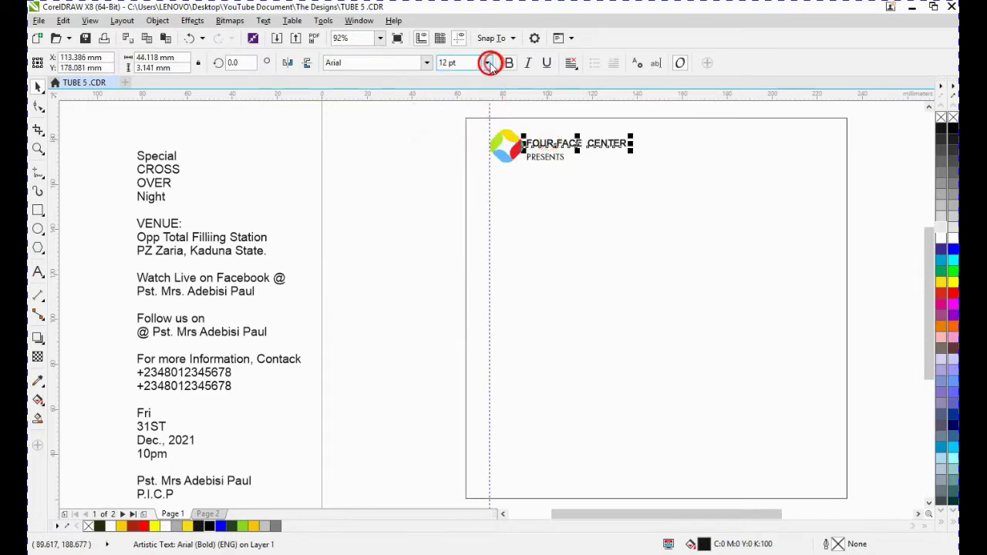
{"action": "left_click", "coordinate": [456, 150]}
{"action": "left_click", "coordinate": [403, 165]}
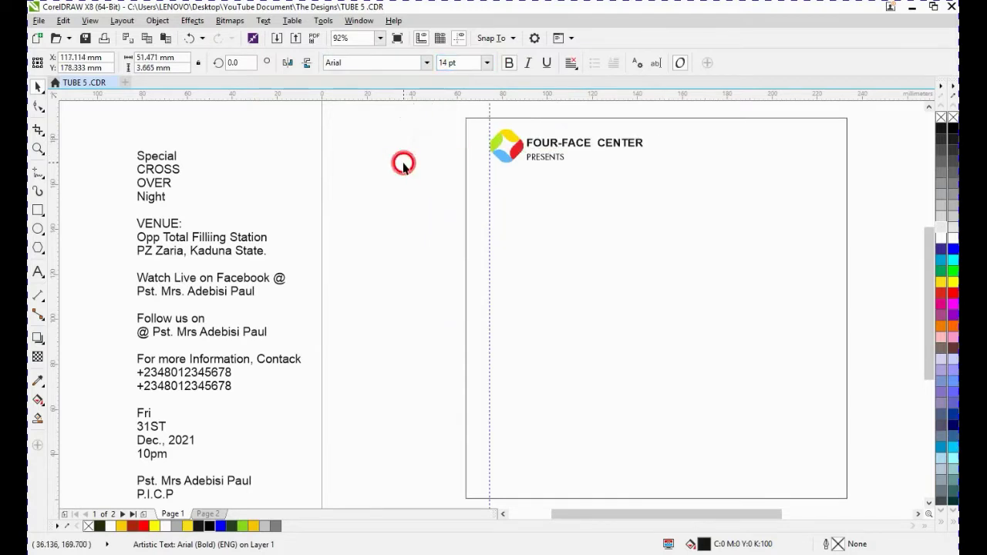
{"action": "left_click", "coordinate": [549, 158]}
{"action": "left_click", "coordinate": [546, 158]}
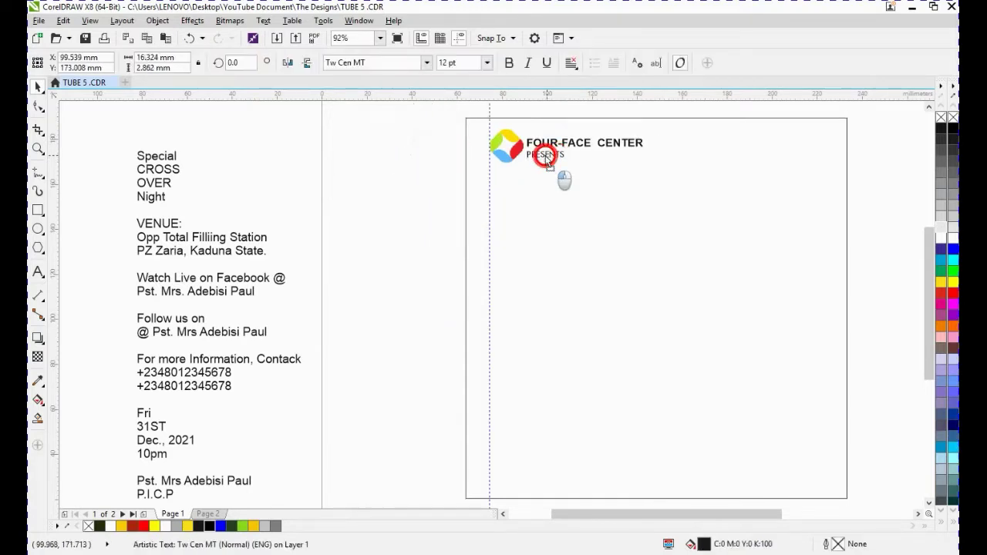
{"action": "left_click", "coordinate": [492, 67]}
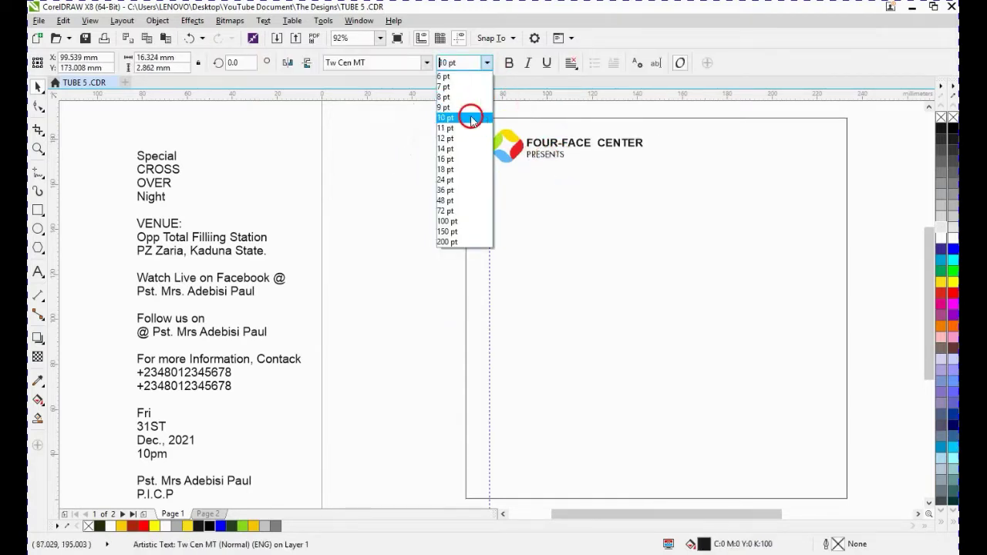
{"action": "left_click", "coordinate": [472, 150]}
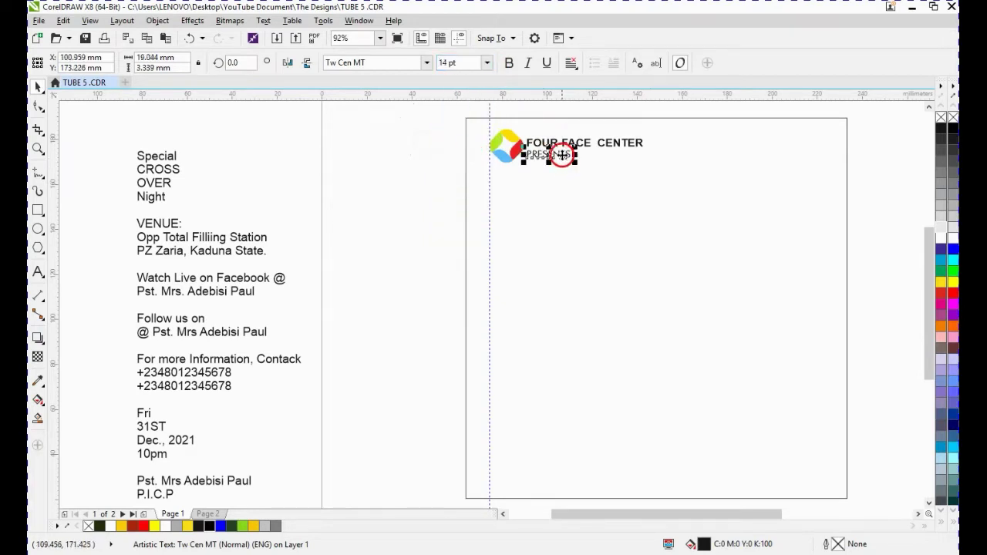
- Widen the letter spacing of PRESENTS with the Shape tool
{"action": "left_click", "coordinate": [37, 105]}
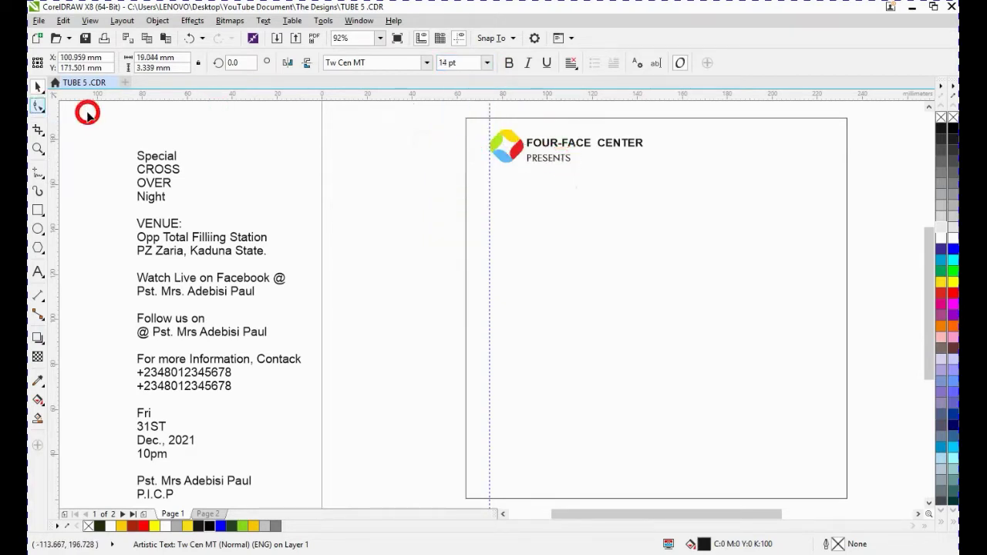
{"action": "left_click", "coordinate": [568, 171]}
{"action": "left_click_drag", "start_coordinate": [580, 169], "coordinate": [603, 169]}
{"action": "key", "text": "space"}
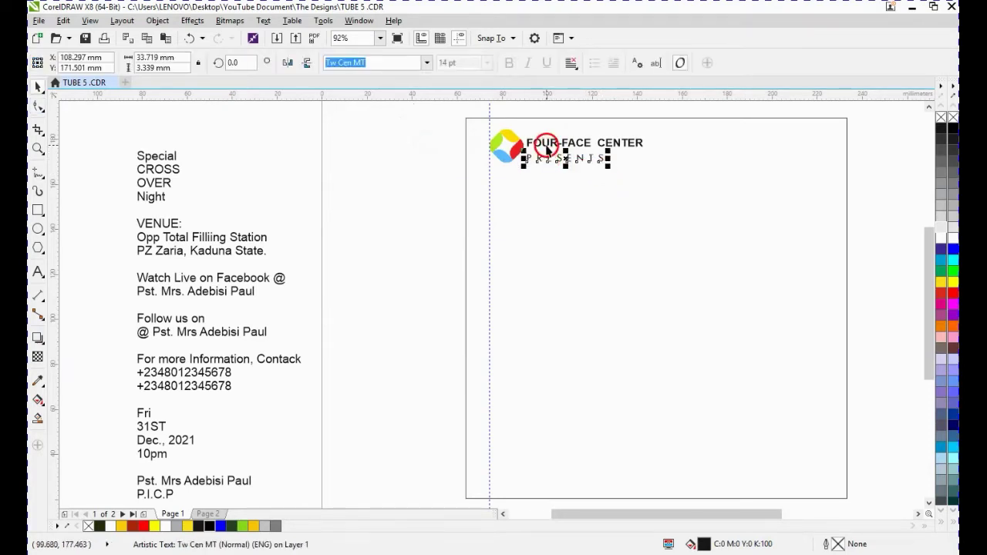
{"action": "left_click", "coordinate": [546, 145], "text": "shift"}
{"action": "left_click", "coordinate": [425, 173]}
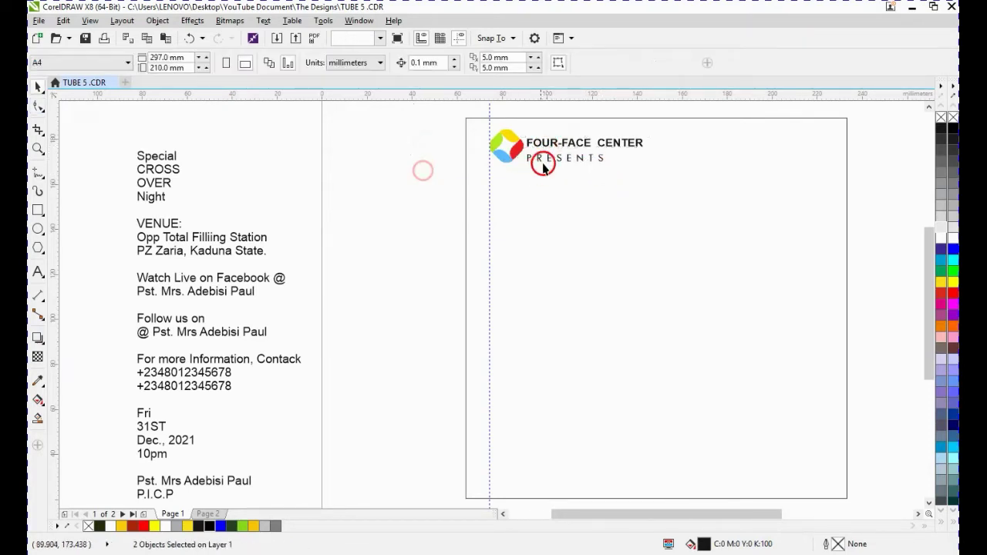
{"action": "left_click", "coordinate": [549, 161]}
{"action": "left_click", "coordinate": [550, 159]}
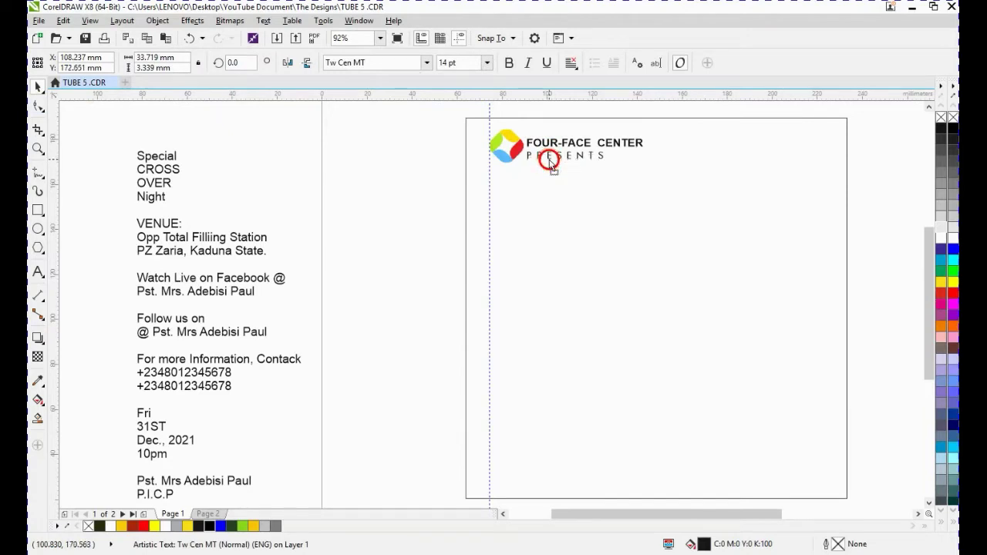
{"action": "left_click", "coordinate": [425, 155]}
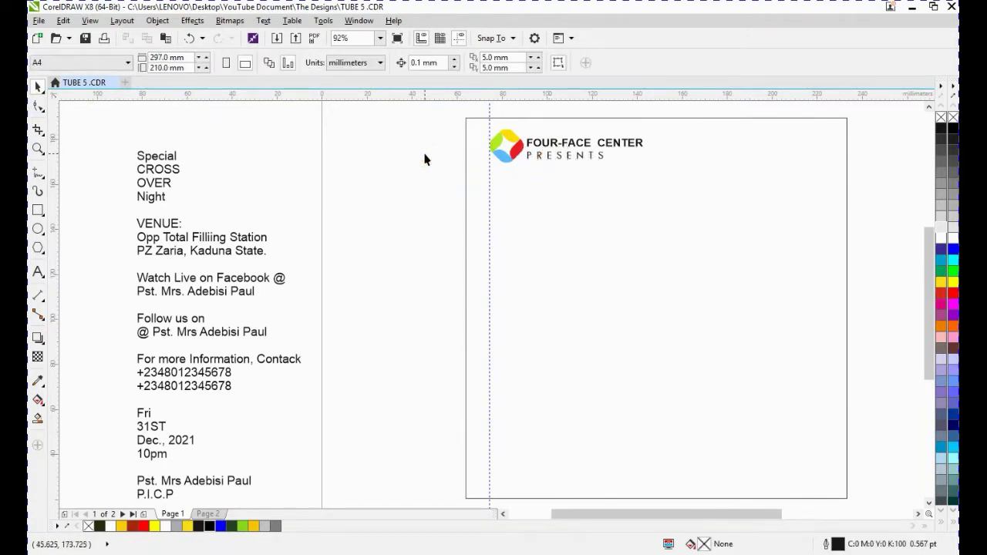
- Move the Special, CROSS, OVER and Night lines onto the page below the logo
{"action": "left_click", "coordinate": [152, 158]}
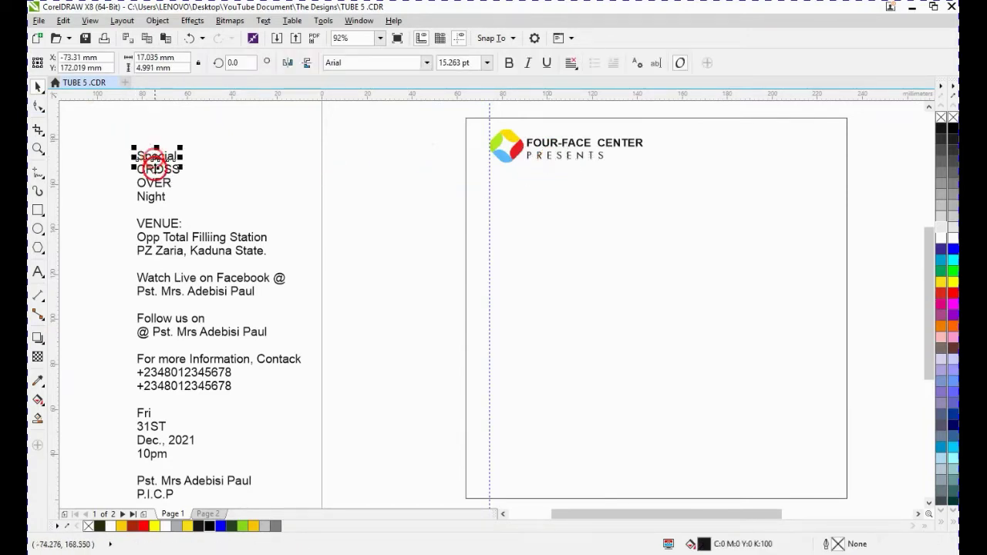
{"action": "left_click", "coordinate": [158, 177], "text": "shift"}
{"action": "left_click", "coordinate": [156, 185], "text": "shift"}
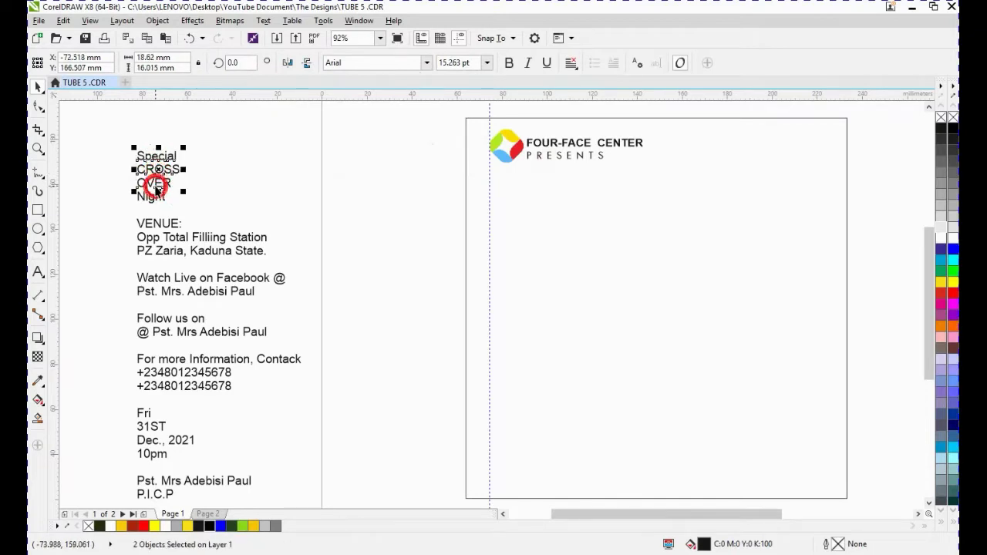
{"action": "left_click", "coordinate": [163, 201], "text": "shift"}
{"action": "left_click_drag", "start_coordinate": [162, 190], "coordinate": [609, 338]}
- Scale the four-line title up to about 41 pt and nudge it slightly upward
{"action": "left_click", "coordinate": [563, 271]}
{"action": "left_click", "coordinate": [467, 281]}
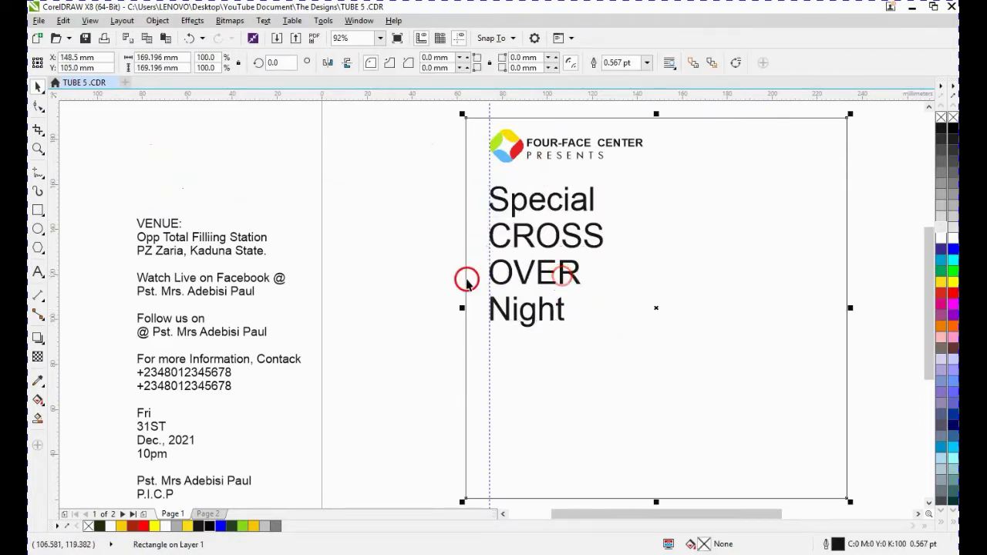
{"action": "left_click_drag", "start_coordinate": [421, 350], "coordinate": [635, 171]}
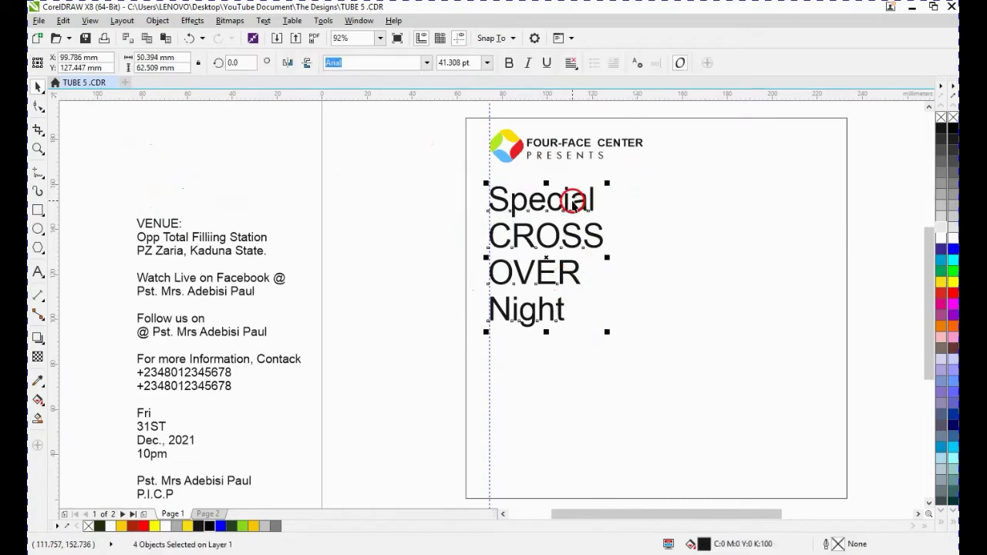
{"action": "left_click_drag", "start_coordinate": [573, 201], "coordinate": [571, 194]}
{"action": "left_click", "coordinate": [425, 243]}
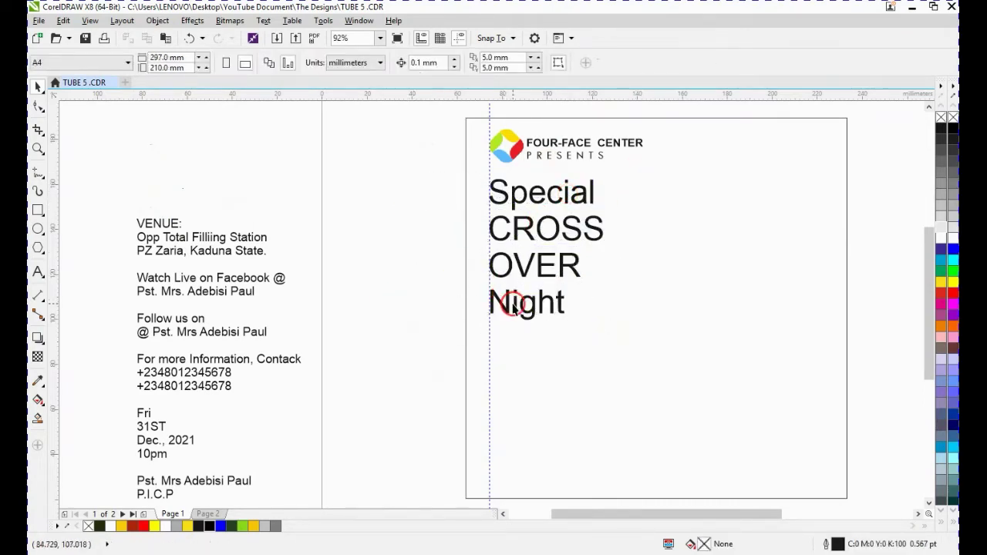
{"action": "left_click", "coordinate": [174, 223]}
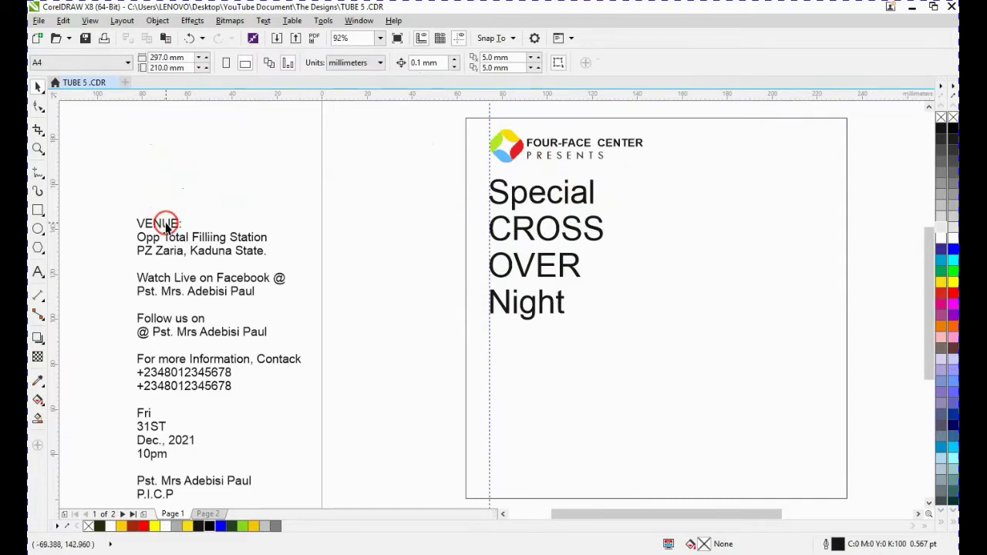
- Move the three venue lines onto the page below Night and set them in Tw Cen MT
{"action": "left_click", "coordinate": [165, 228]}
{"action": "left_click_drag", "start_coordinate": [112, 202], "coordinate": [298, 266]}
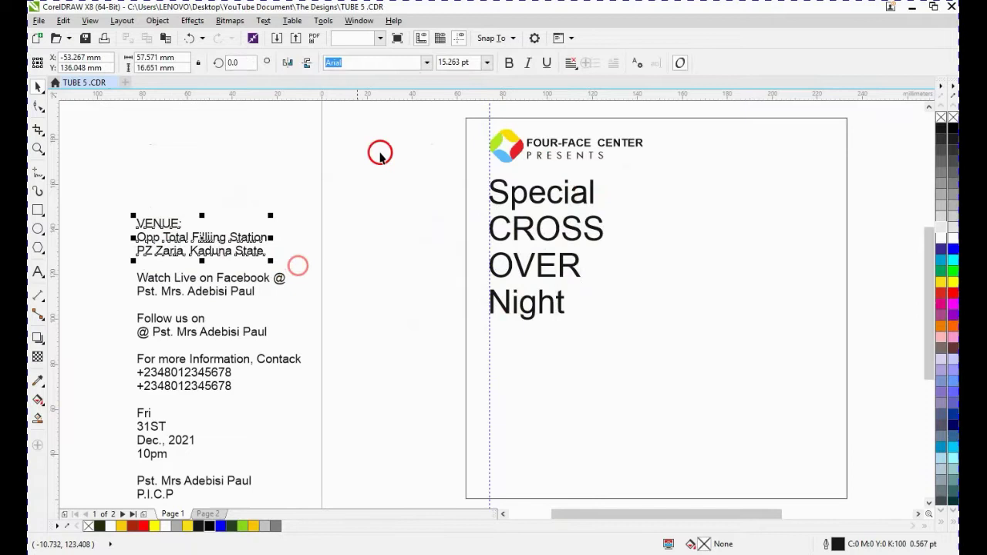
{"action": "left_click", "coordinate": [487, 63]}
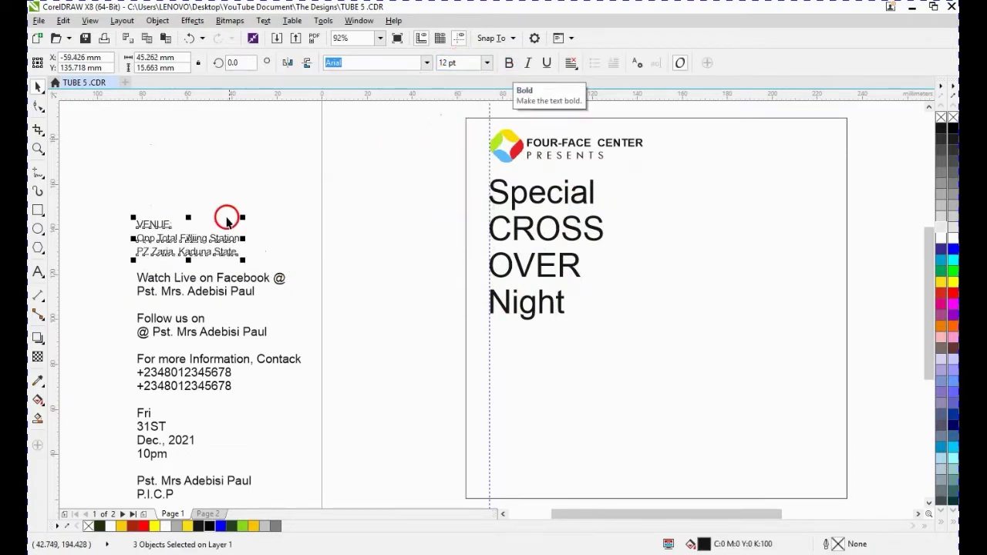
{"action": "left_click_drag", "start_coordinate": [227, 222], "coordinate": [546, 352]}
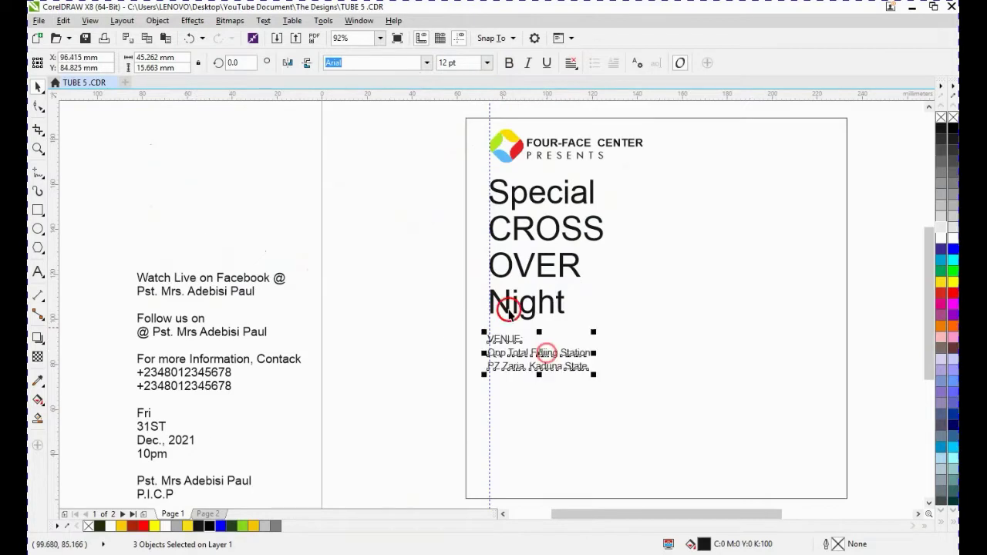
{"action": "left_click", "coordinate": [419, 60]}
{"action": "left_click", "coordinate": [425, 63]}
{"action": "type", "text": "t"}
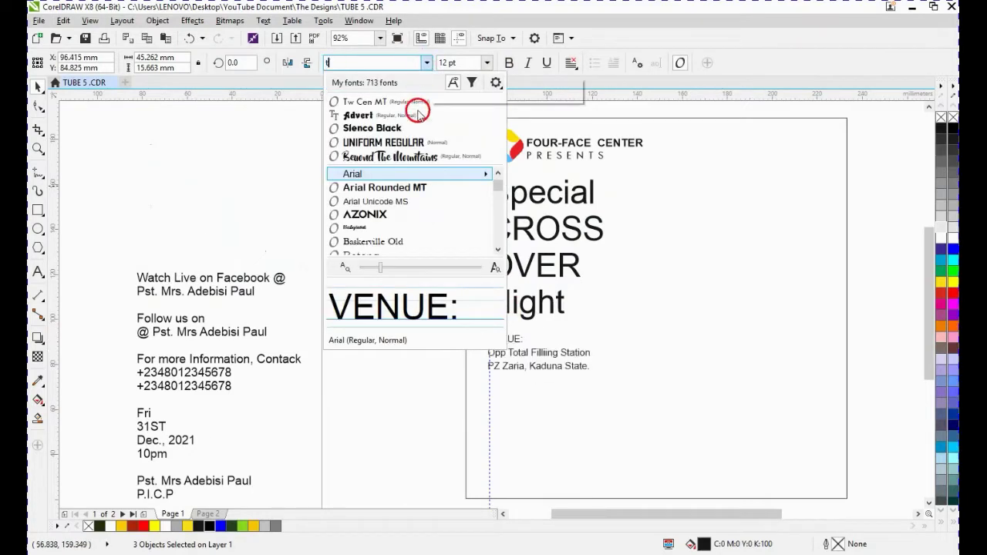
{"action": "left_click", "coordinate": [381, 105]}
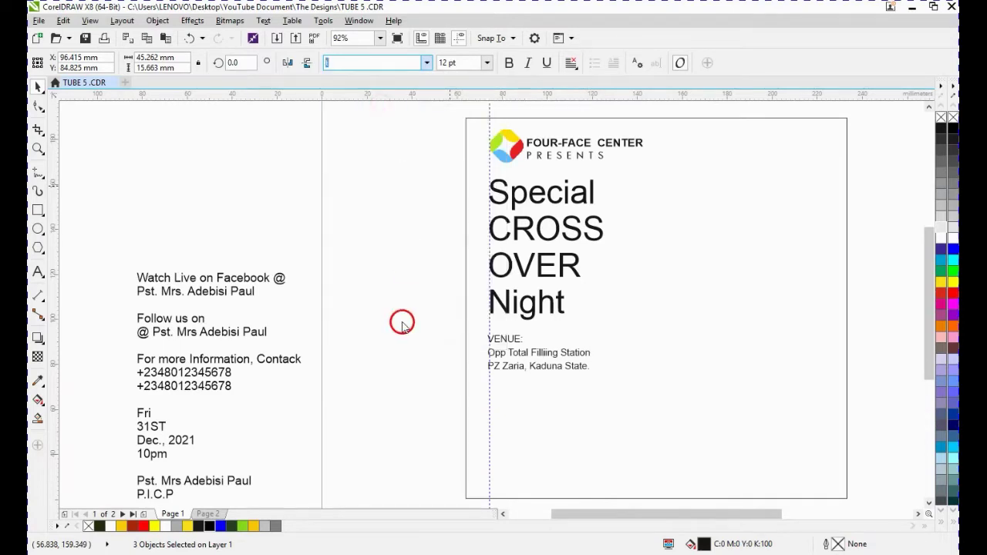
- Make the VENUE: heading bold
{"action": "left_click", "coordinate": [501, 337]}
{"action": "left_click", "coordinate": [423, 330]}
{"action": "left_click", "coordinate": [505, 337]}
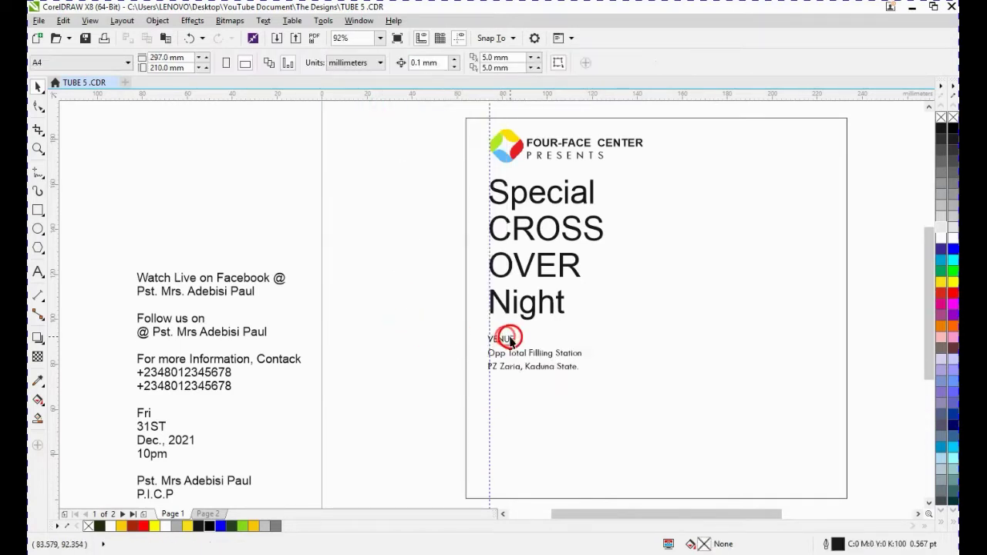
{"action": "left_click", "coordinate": [509, 338]}
{"action": "left_click", "coordinate": [509, 63]}
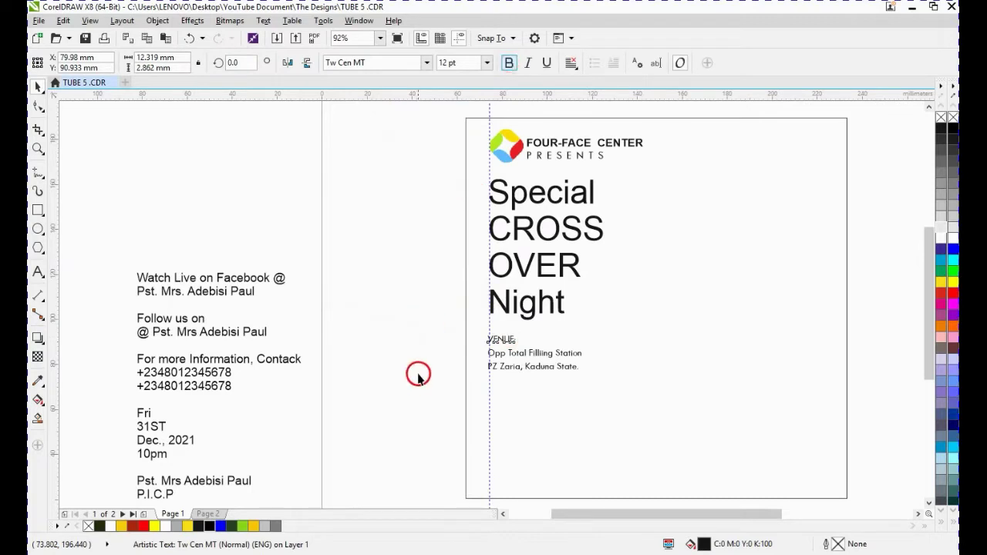
{"action": "left_click_drag", "start_coordinate": [419, 405], "coordinate": [632, 330]}
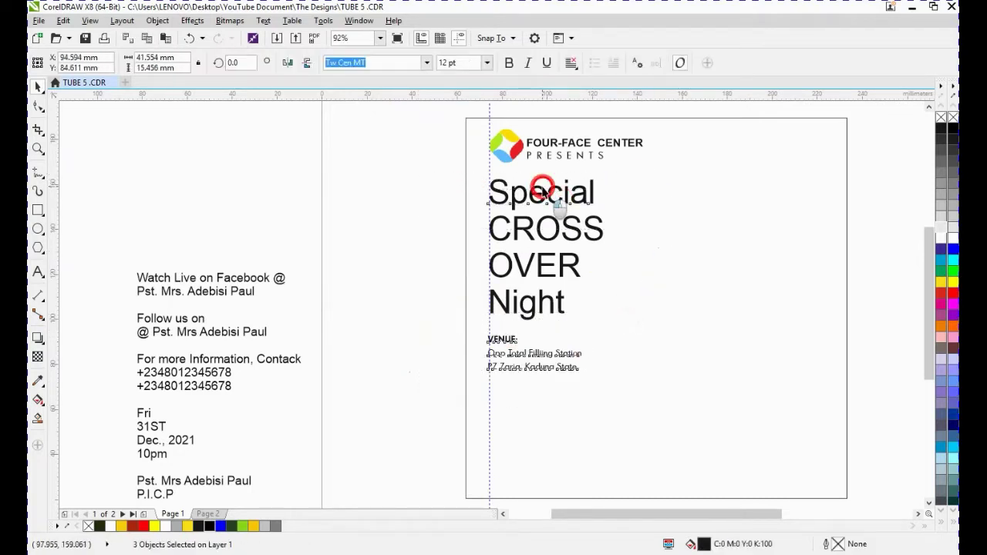
{"action": "left_click", "coordinate": [544, 192], "text": "shift"}
{"action": "left_click", "coordinate": [499, 331]}
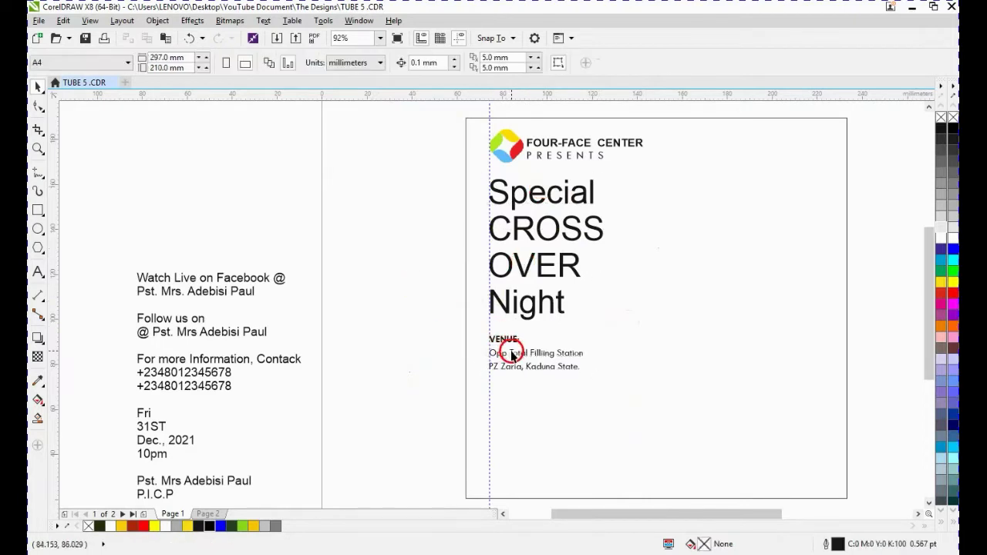
- Move the PZ Zaria line up under Opp Total Filliing Station and nudge both lines up
{"action": "left_click", "coordinate": [512, 355]}
{"action": "left_click", "coordinate": [515, 370], "text": "shift"}
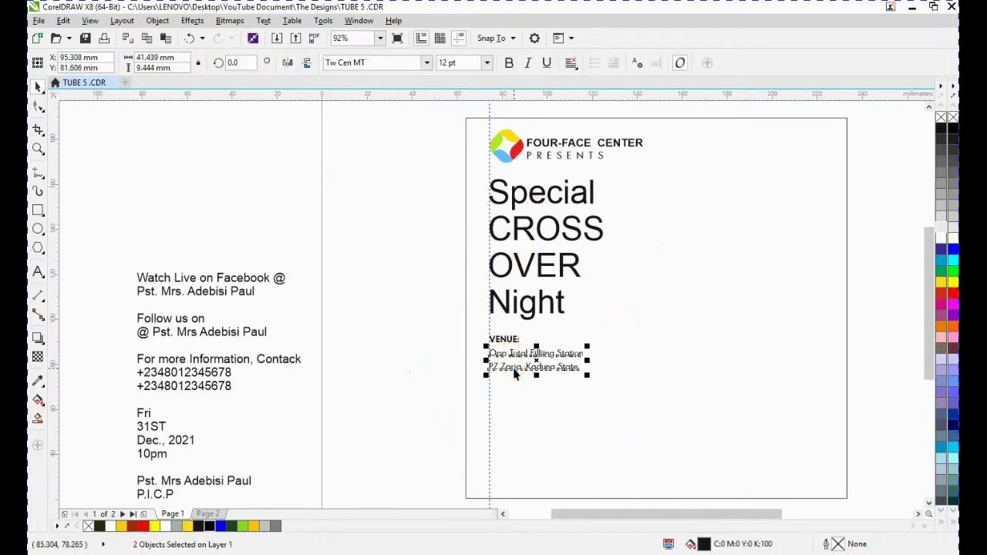
{"action": "scroll", "coordinate": [515, 370], "scroll_direction": "up", "scroll_amount": 3}
{"action": "left_click", "coordinate": [480, 353]}
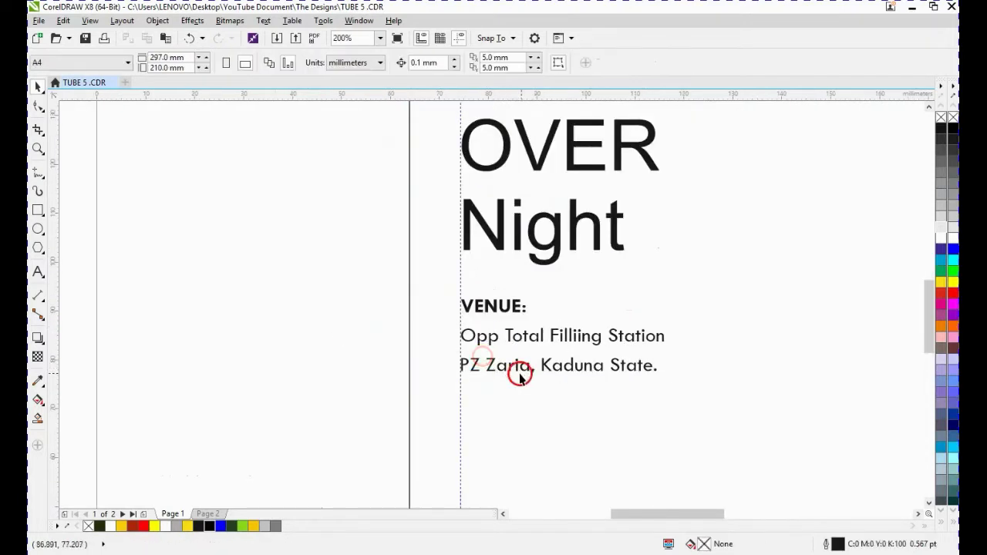
{"action": "left_click", "coordinate": [514, 368]}
{"action": "left_click_drag", "start_coordinate": [515, 370], "coordinate": [518, 356]}
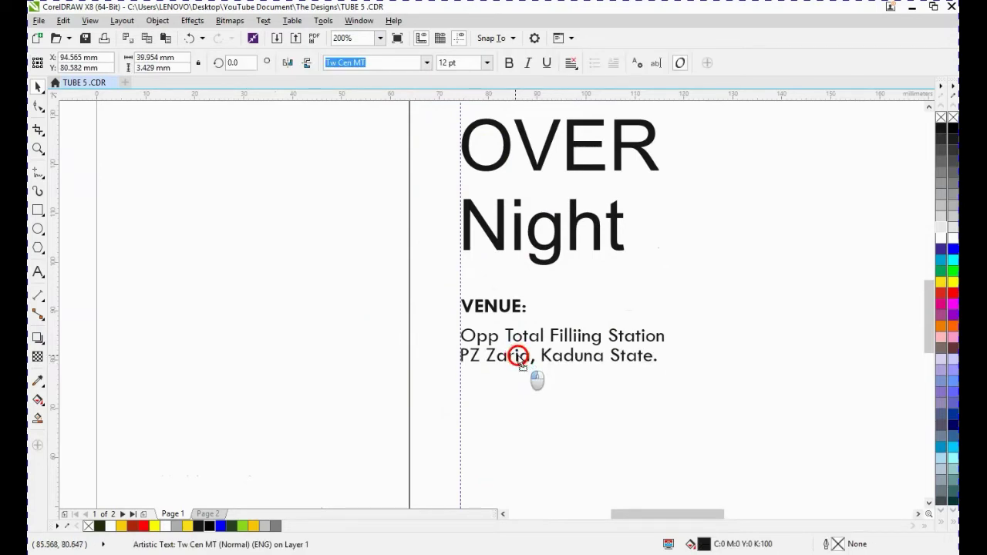
{"action": "left_click", "coordinate": [516, 337], "text": "shift"}
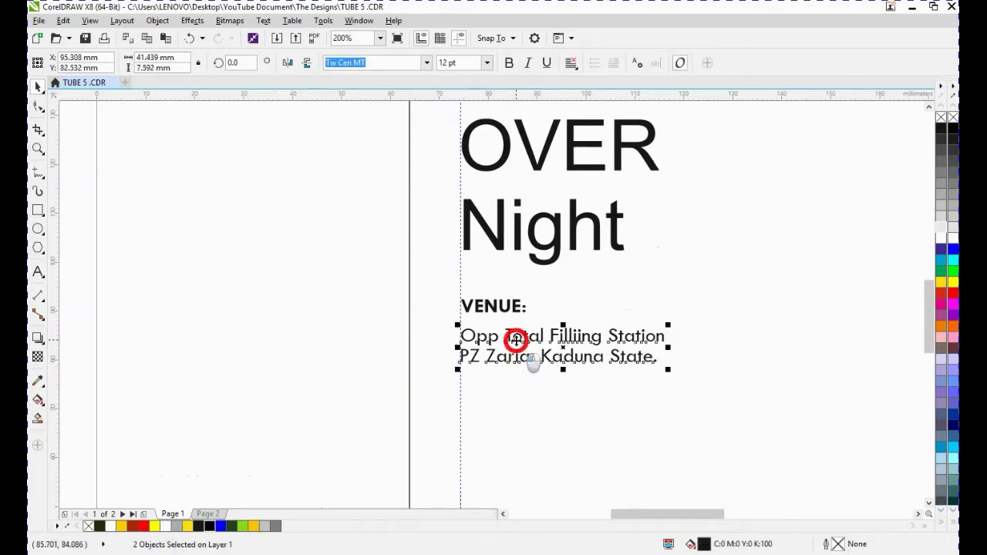
{"action": "left_click_drag", "start_coordinate": [516, 337], "coordinate": [514, 334]}
{"action": "left_click", "coordinate": [337, 339]}
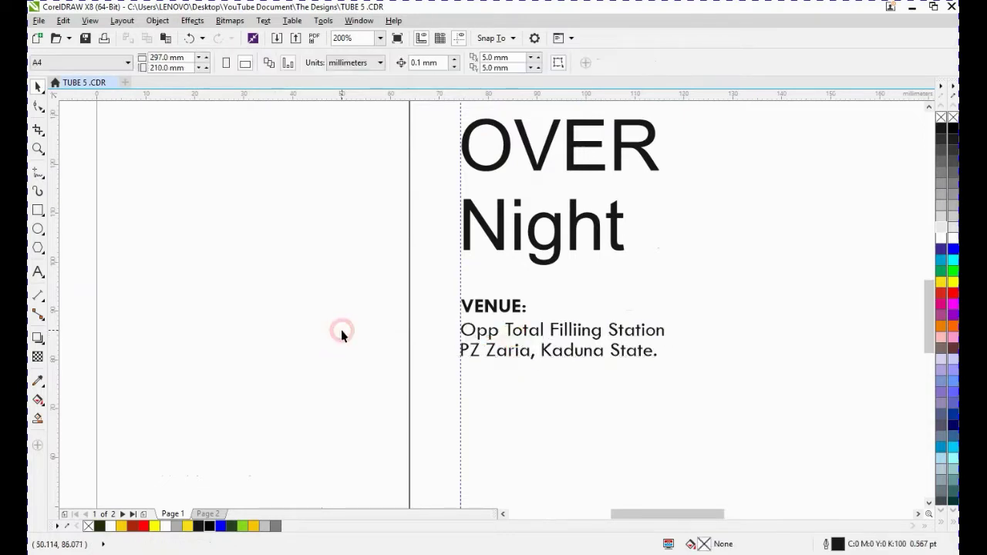
{"action": "key", "text": "F4"}
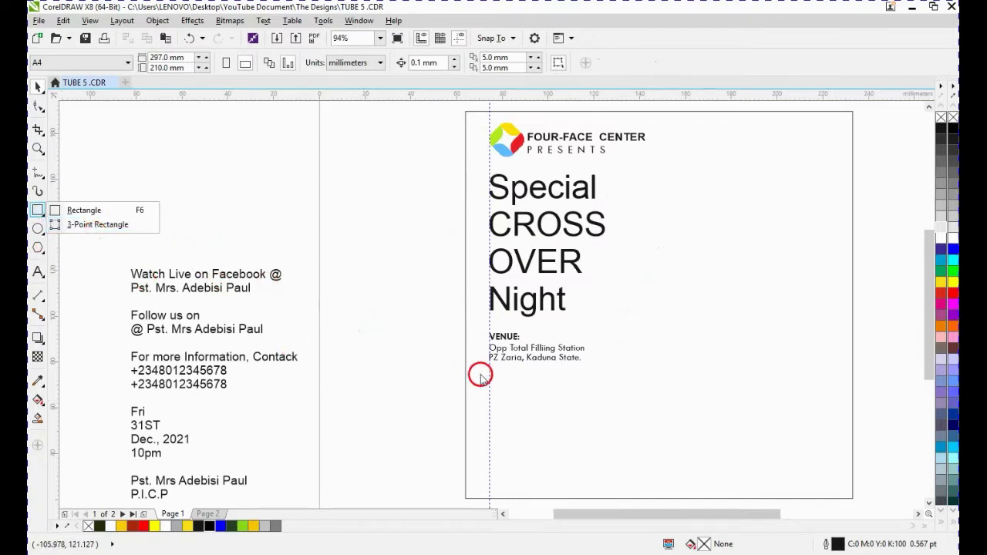
- Set the Facebook text in Tw Cen MT 12 pt and make the host-name line bold
{"action": "left_click_drag", "start_coordinate": [128, 242], "coordinate": [312, 304]}
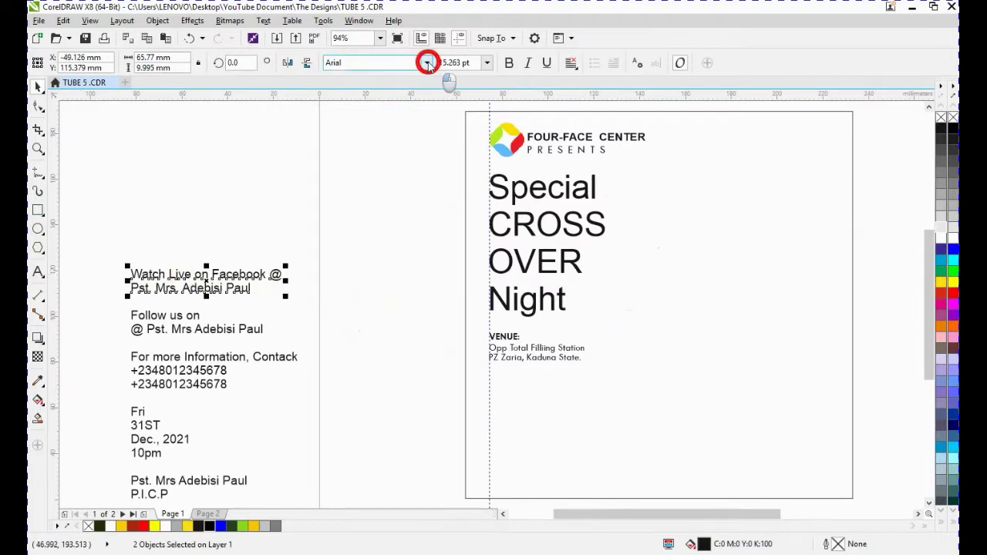
{"action": "left_click", "coordinate": [428, 62]}
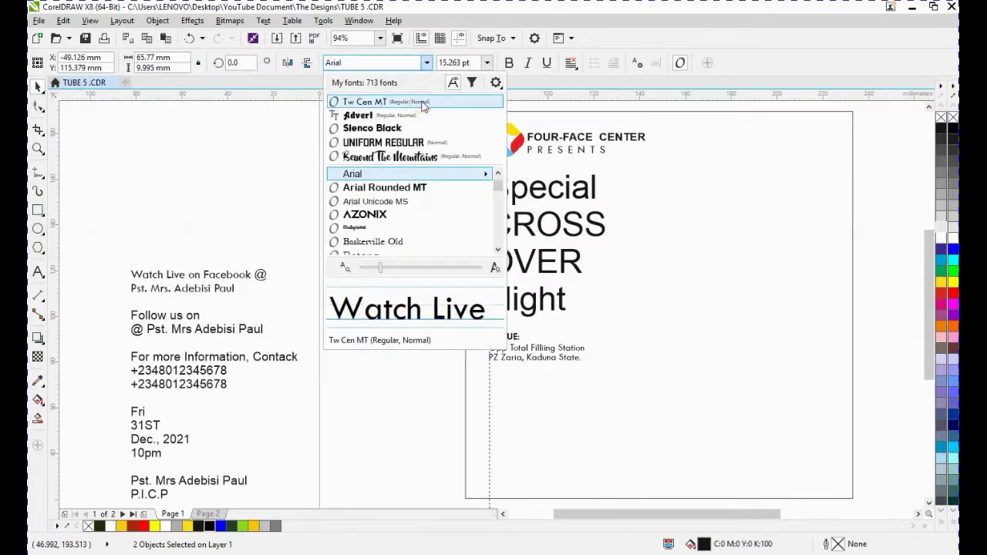
{"action": "left_click", "coordinate": [421, 99]}
{"action": "left_click", "coordinate": [485, 64]}
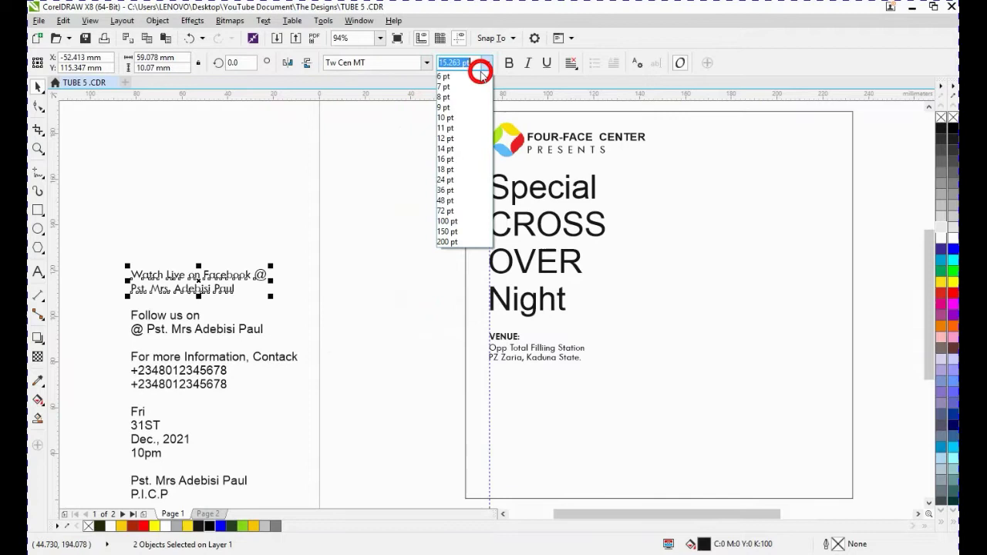
{"action": "left_click", "coordinate": [452, 136]}
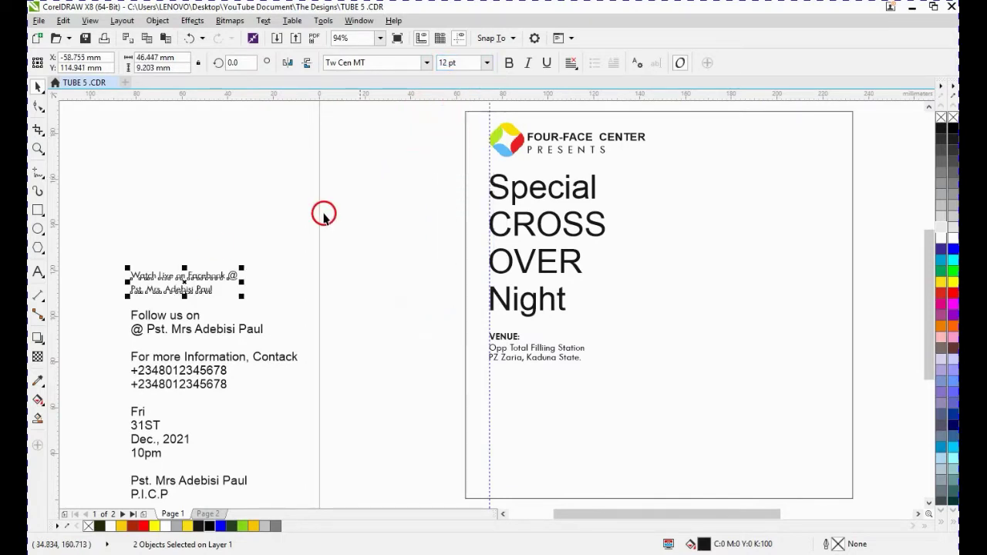
{"action": "left_click", "coordinate": [185, 270]}
{"action": "left_click", "coordinate": [181, 289]}
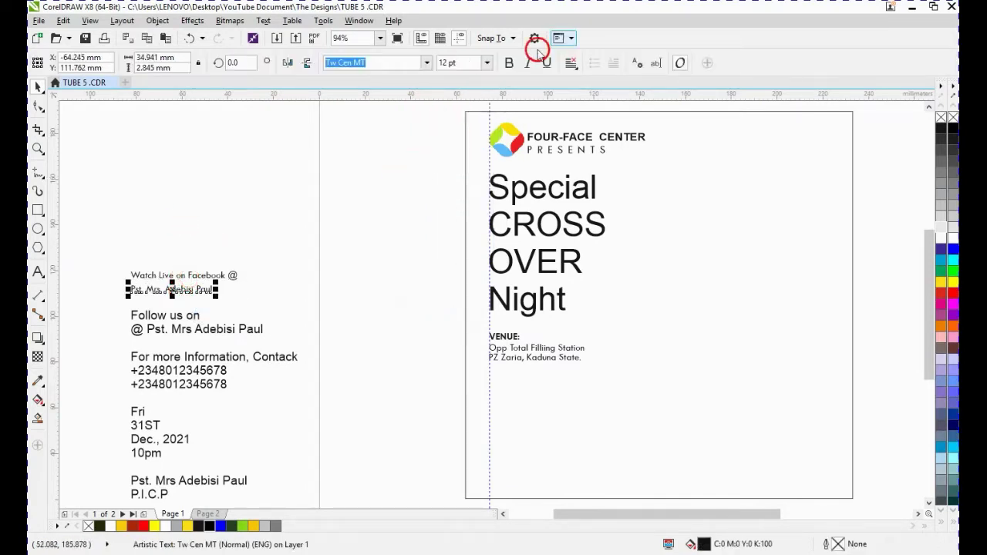
{"action": "left_click", "coordinate": [510, 63]}
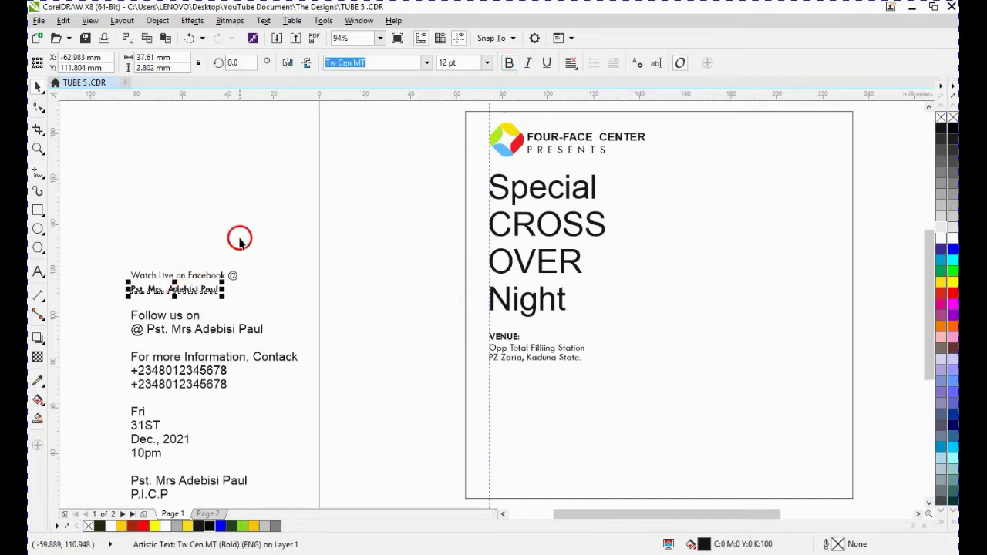
- Tuck the host-name line under the Facebook line and move both below the venue
{"action": "left_click_drag", "start_coordinate": [276, 227], "coordinate": [102, 314]}
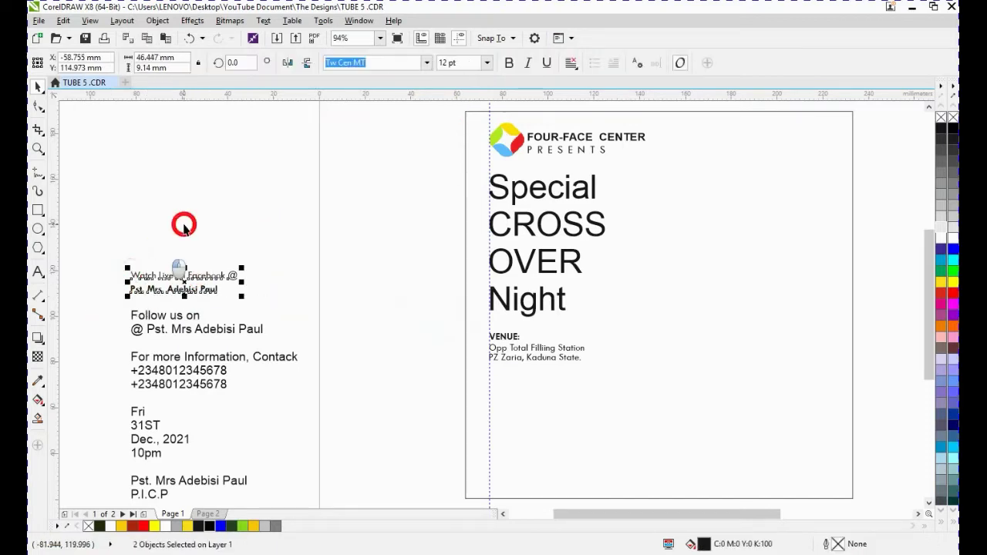
{"action": "left_click", "coordinate": [155, 289]}
{"action": "left_click_drag", "start_coordinate": [155, 289], "coordinate": [155, 285]}
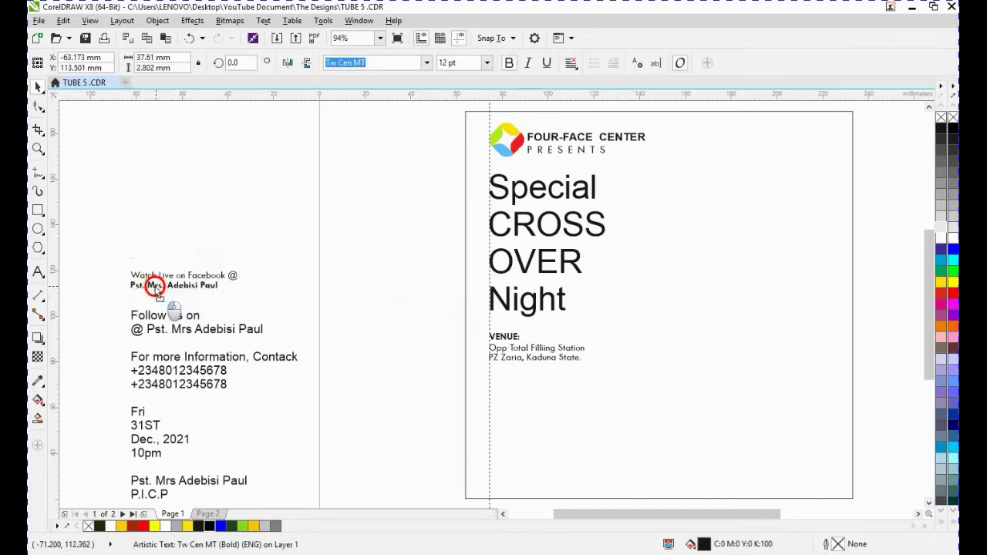
{"action": "left_click_drag", "start_coordinate": [271, 302], "coordinate": [506, 383]}
- Left-align the Facebook text with the venue text via Align and Distribute
{"action": "left_click", "coordinate": [500, 360], "text": "shift"}
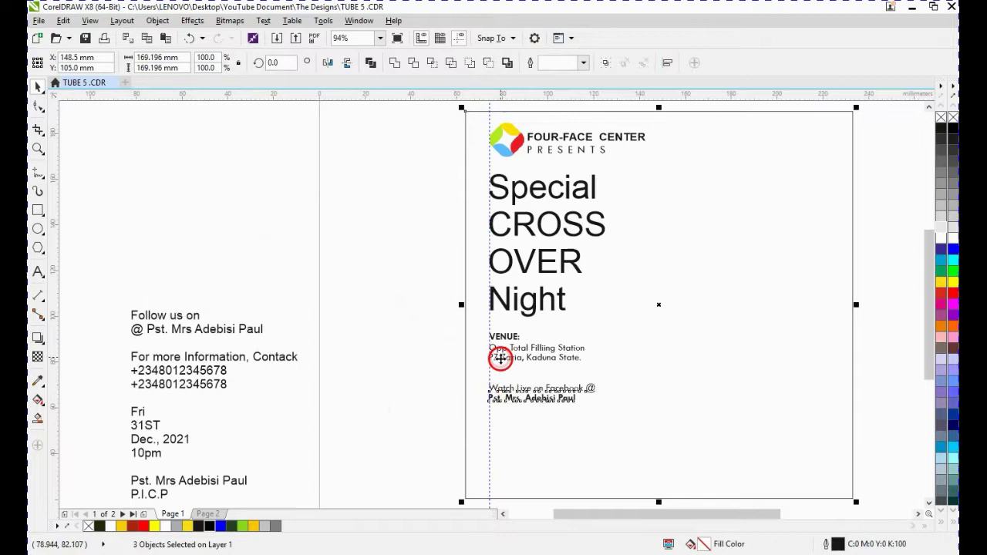
{"action": "left_click", "coordinate": [462, 376], "text": "shift"}
{"action": "left_click", "coordinate": [503, 358], "text": "shift"}
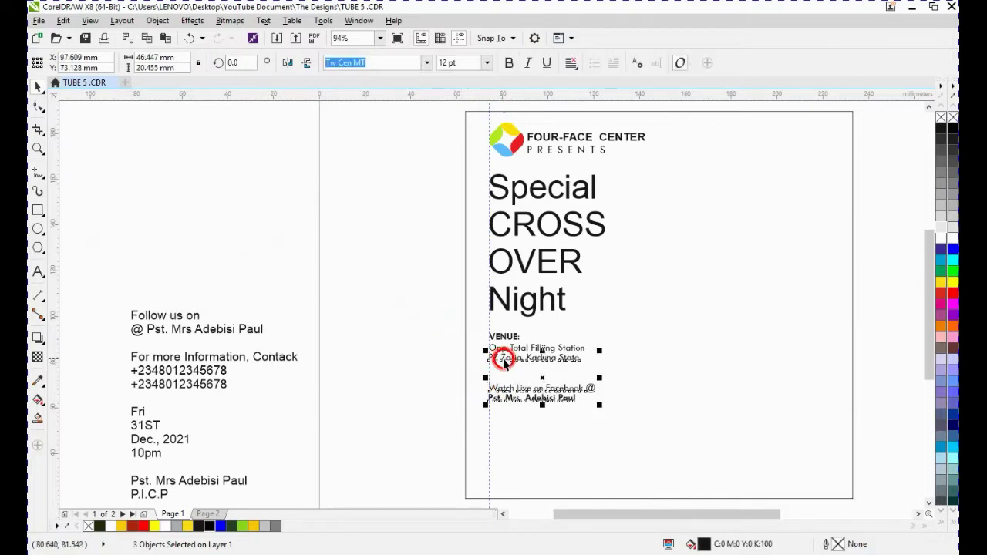
{"action": "left_click", "coordinate": [158, 24]}
{"action": "mouse_move", "coordinate": [187, 171]}
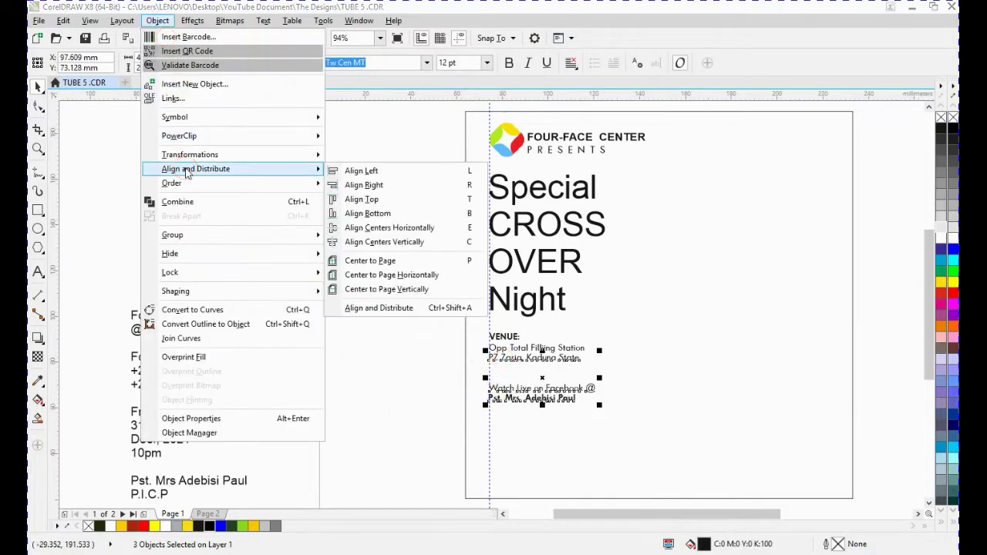
{"action": "left_click", "coordinate": [376, 177]}
{"action": "left_click", "coordinate": [432, 312]}
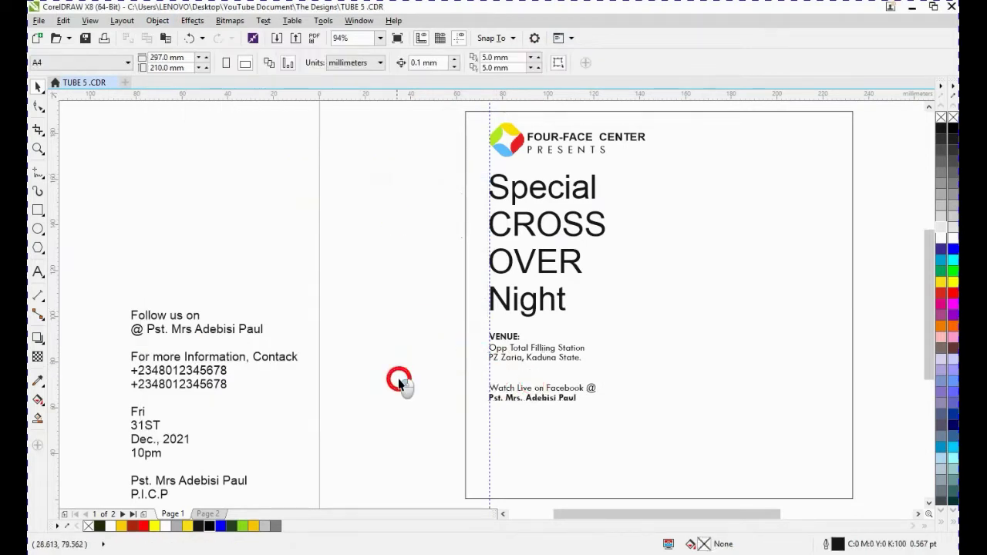
- Move the Facebook and host-name lines up about 2 mm
{"action": "left_click_drag", "start_coordinate": [398, 383], "coordinate": [603, 428]}
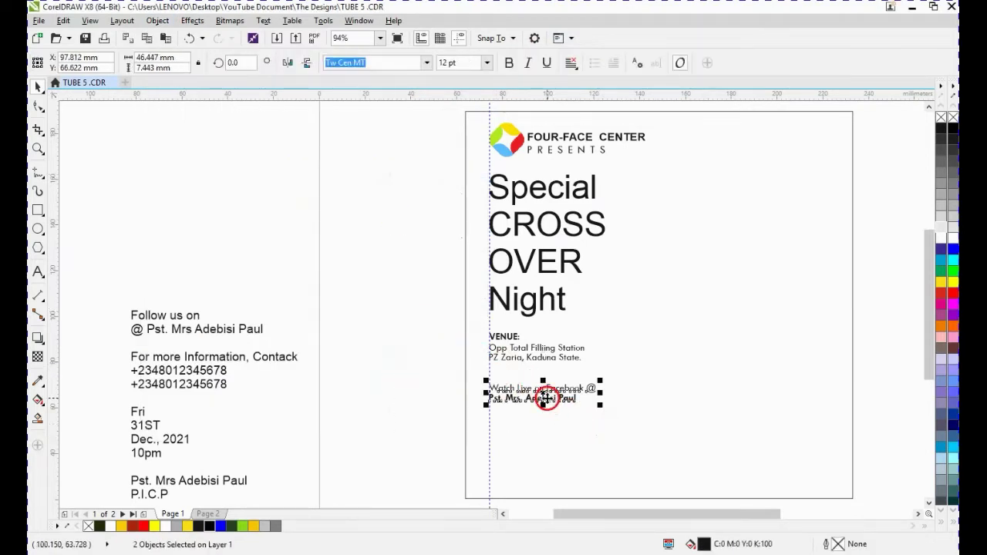
{"action": "left_click_drag", "start_coordinate": [547, 397], "coordinate": [547, 392]}
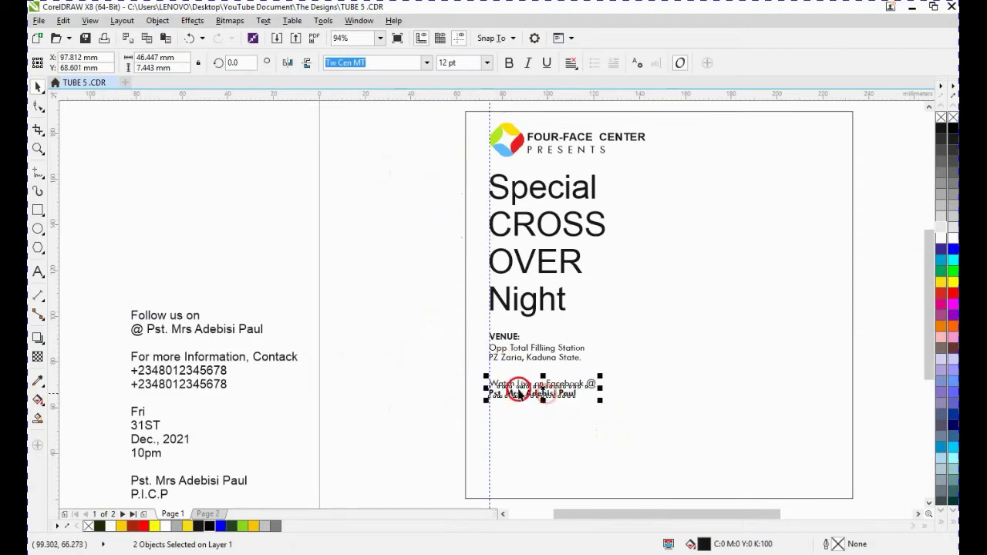
{"action": "left_click", "coordinate": [404, 270]}
{"action": "left_click", "coordinate": [165, 332]}
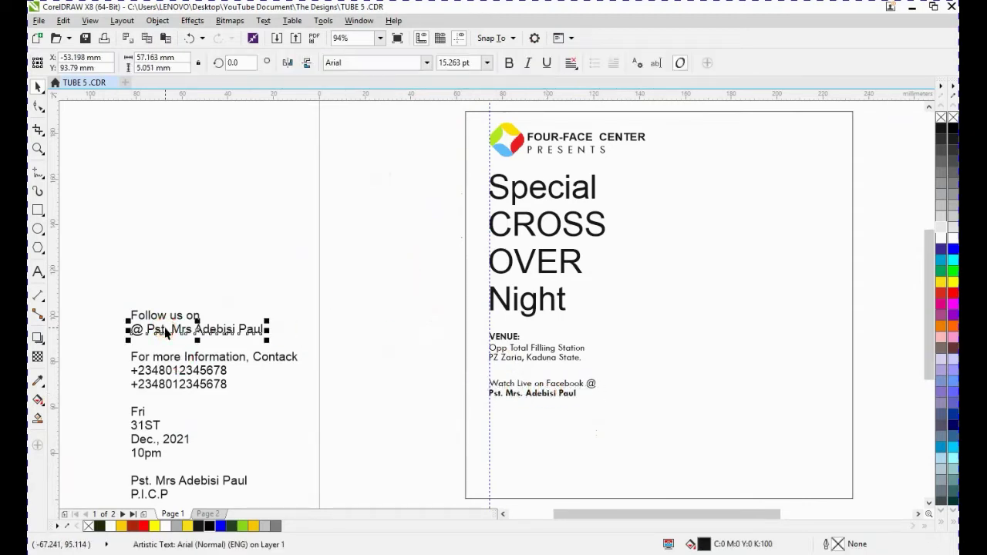
- Move the 'Follow us on' text onto the flyer below the Facebook lines and set it in 12 pt Tw Cen MT
{"action": "left_click", "coordinate": [160, 317], "text": "shift"}
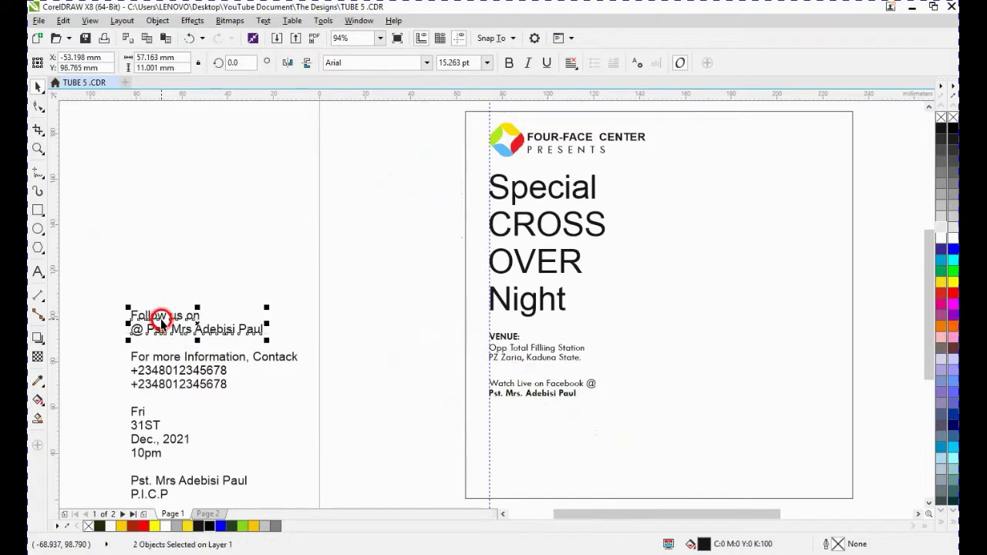
{"action": "left_click_drag", "start_coordinate": [161, 317], "coordinate": [519, 435]}
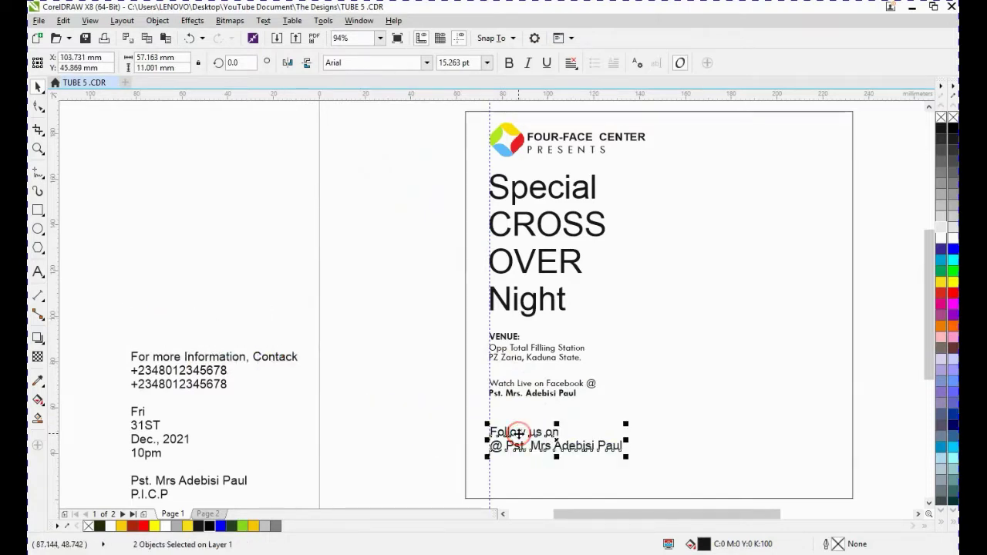
{"action": "left_click", "coordinate": [423, 62]}
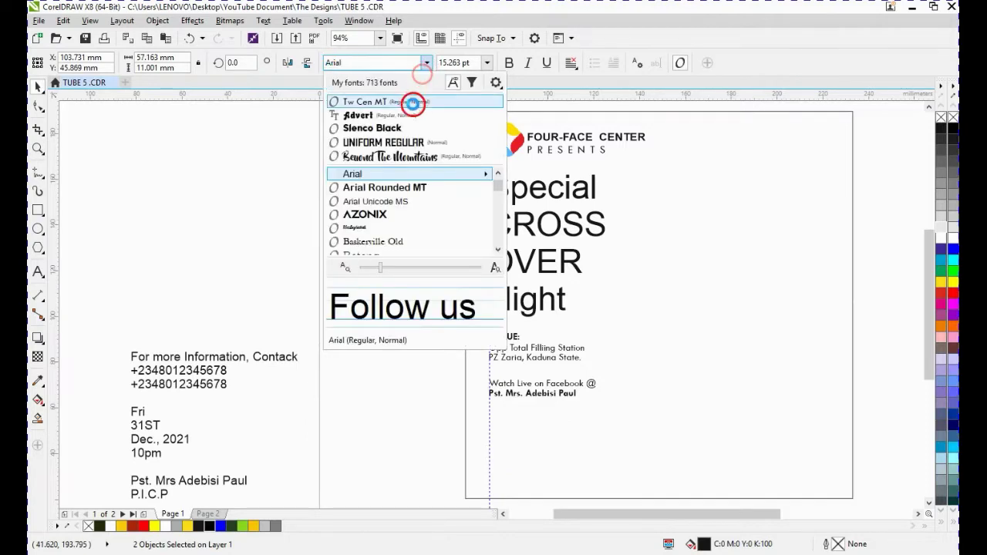
{"action": "left_click", "coordinate": [412, 105]}
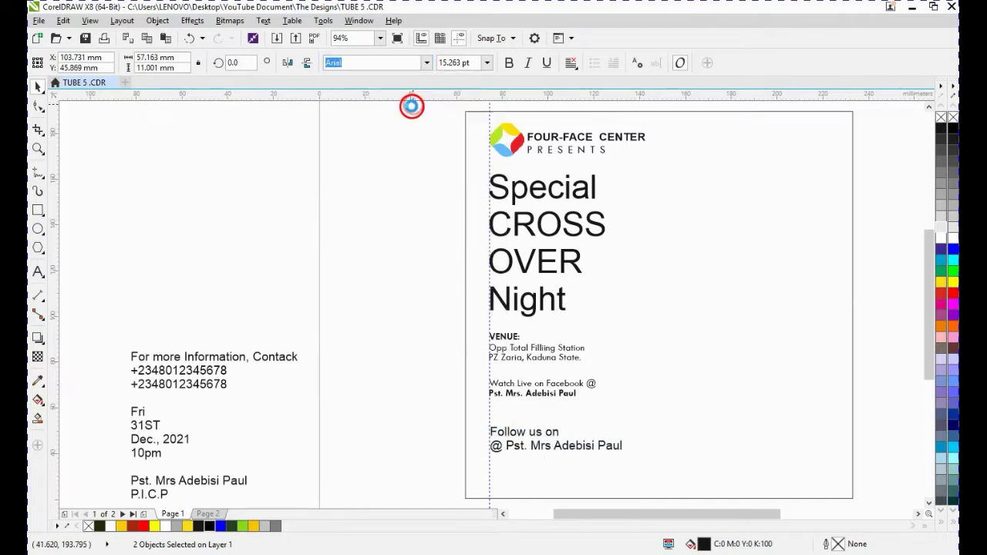
{"action": "left_click", "coordinate": [486, 64]}
{"action": "left_click", "coordinate": [458, 139]}
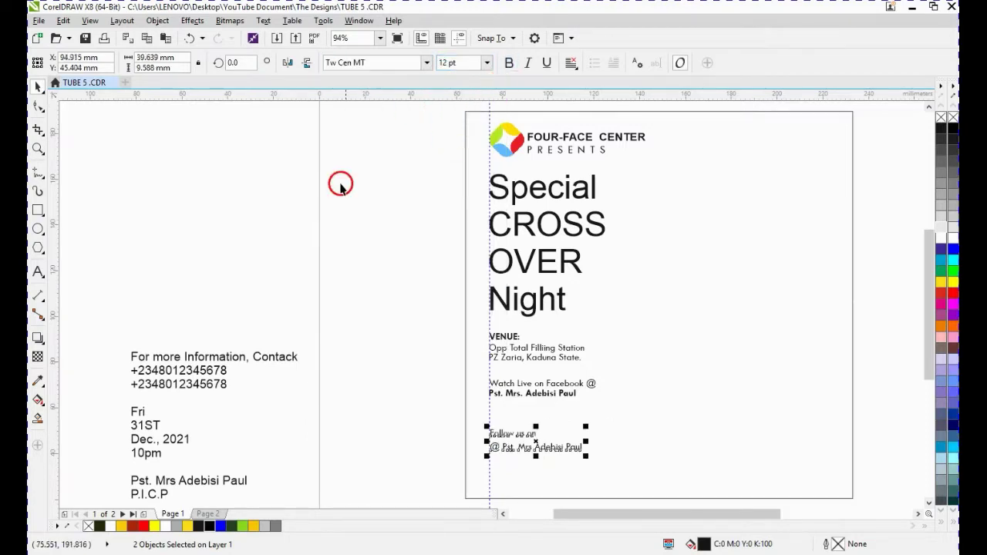
- Make both the 'Follow us on' line and the handle line beneath it bold
{"action": "left_click", "coordinate": [323, 319]}
{"action": "left_click", "coordinate": [516, 449]}
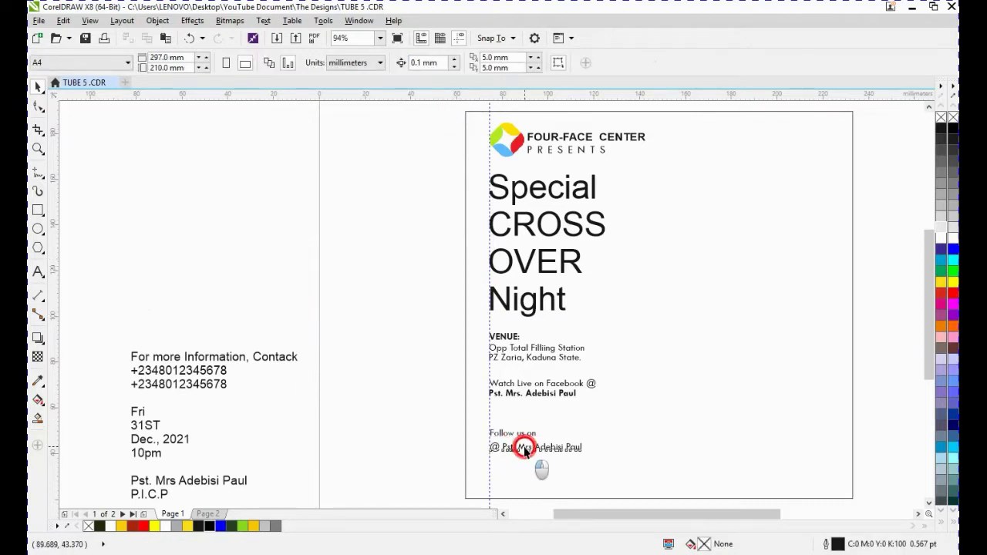
{"action": "left_click", "coordinate": [508, 63]}
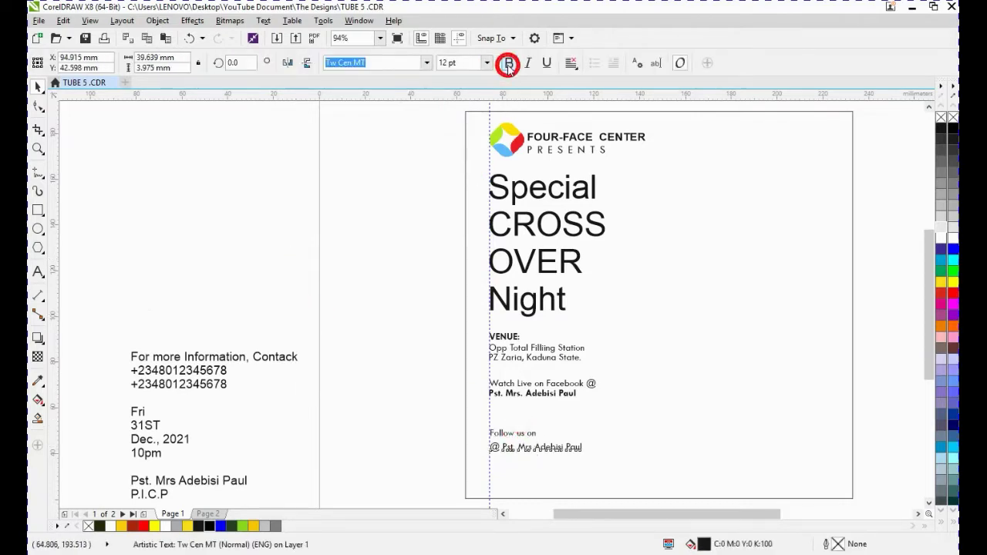
{"action": "left_click", "coordinate": [525, 435]}
{"action": "left_click", "coordinate": [508, 65]}
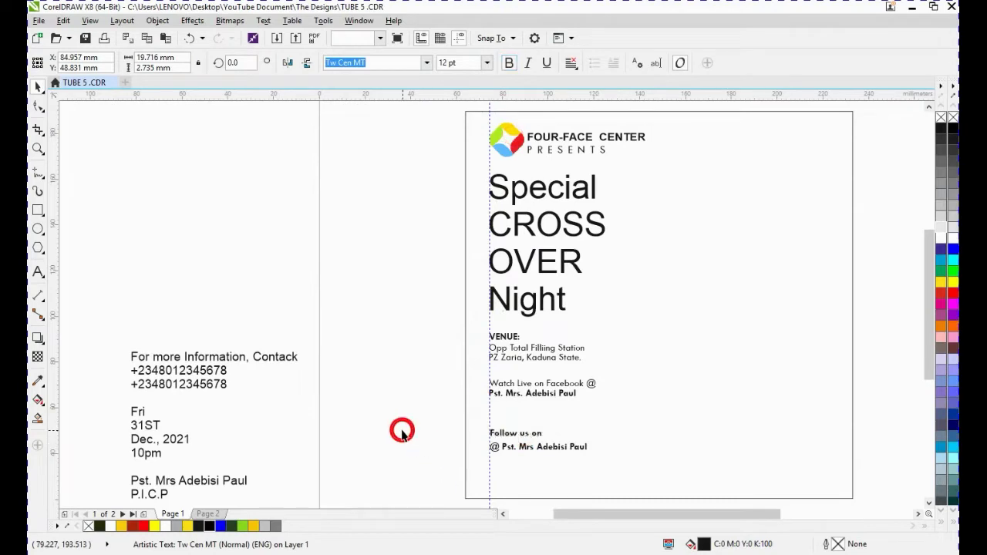
- Nudge the two Follow us lines upward to sit just beneath the Facebook text
{"action": "left_click", "coordinate": [404, 430]}
{"action": "left_click", "coordinate": [527, 438]}
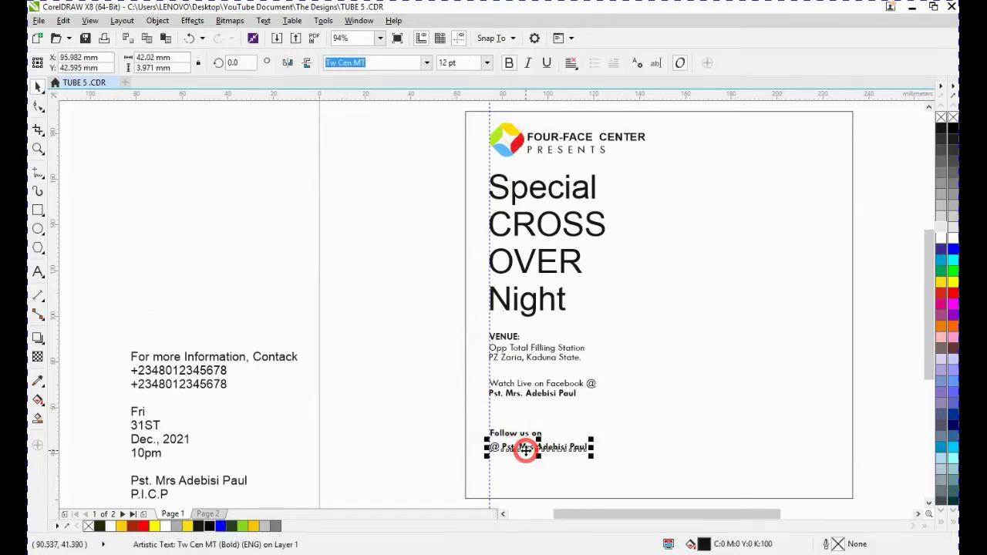
{"action": "left_click_drag", "start_coordinate": [397, 452], "coordinate": [613, 414]}
{"action": "left_click_drag", "start_coordinate": [527, 432], "coordinate": [528, 417]}
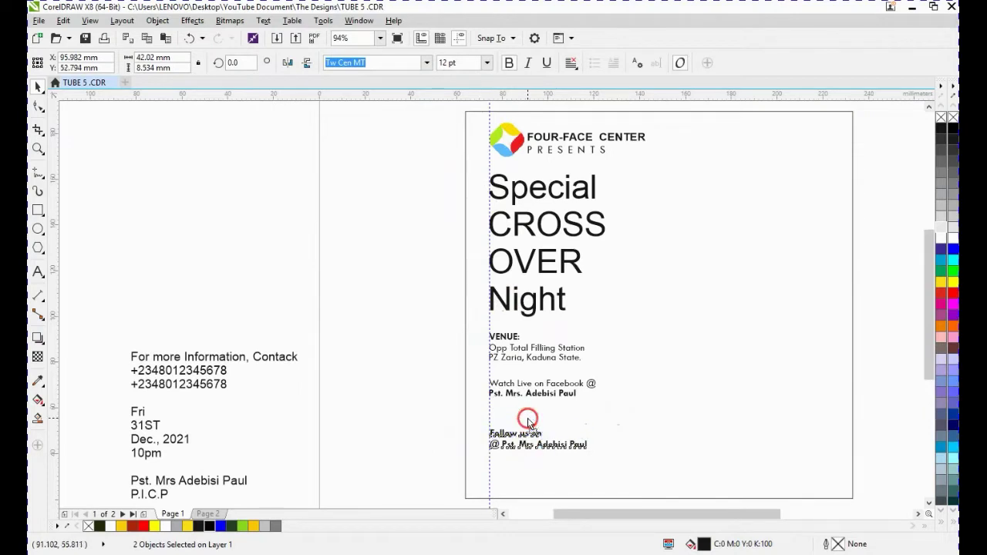
{"action": "left_click", "coordinate": [409, 323]}
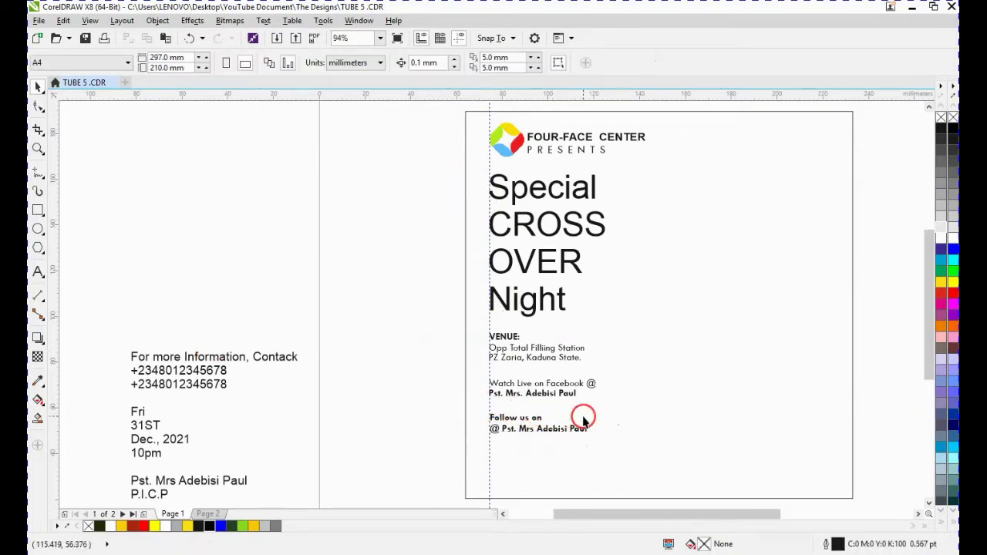
{"action": "left_click_drag", "start_coordinate": [109, 324], "coordinate": [310, 401]}
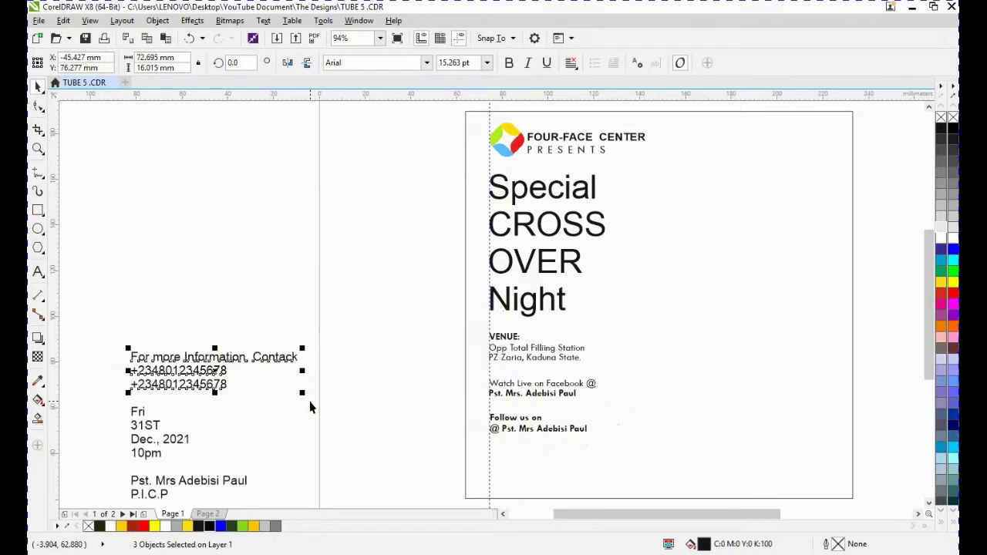
- Set the contact heading and phone numbers in bold 12 pt Tw Cen MT
{"action": "left_click_drag", "start_coordinate": [230, 391], "coordinate": [216, 374]}
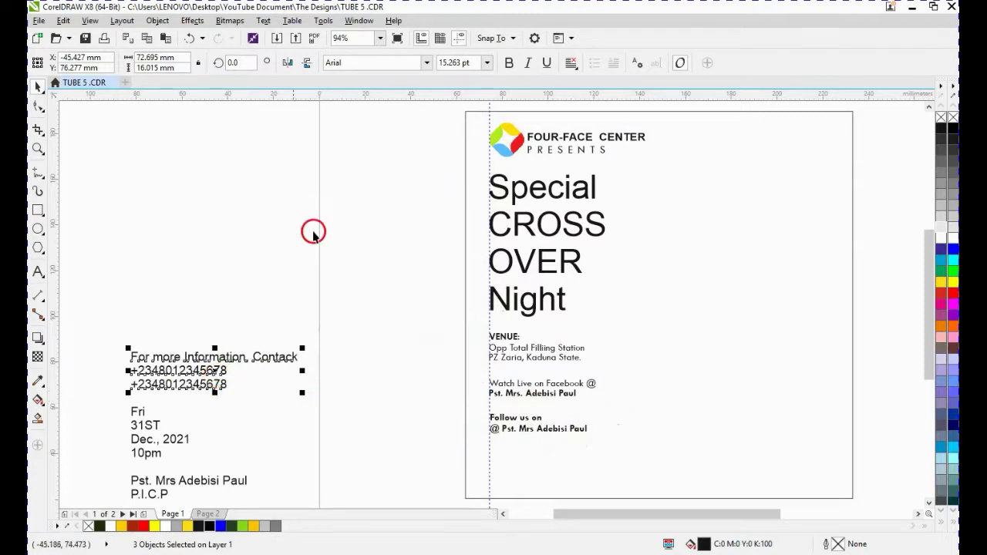
{"action": "left_click", "coordinate": [427, 63]}
{"action": "left_click", "coordinate": [407, 99]}
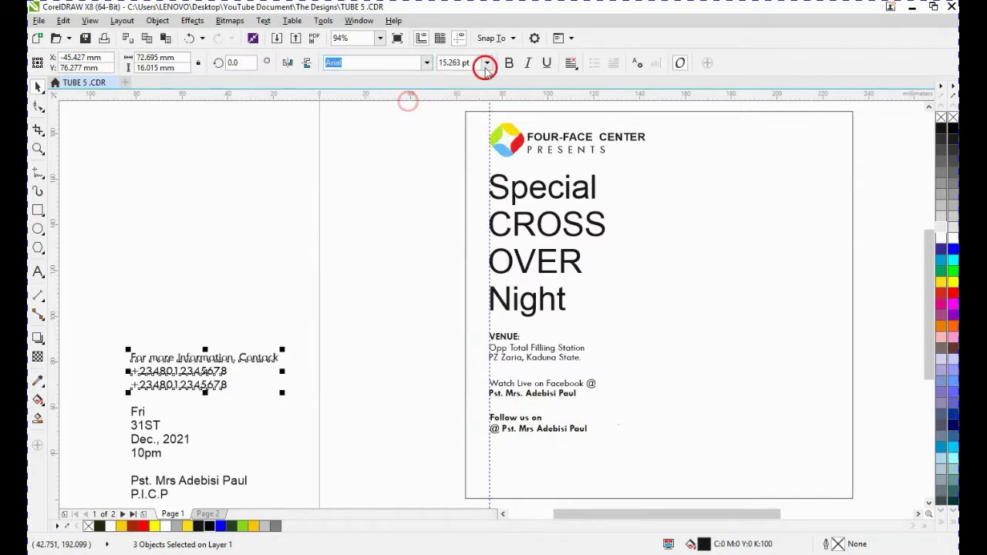
{"action": "left_click", "coordinate": [486, 64]}
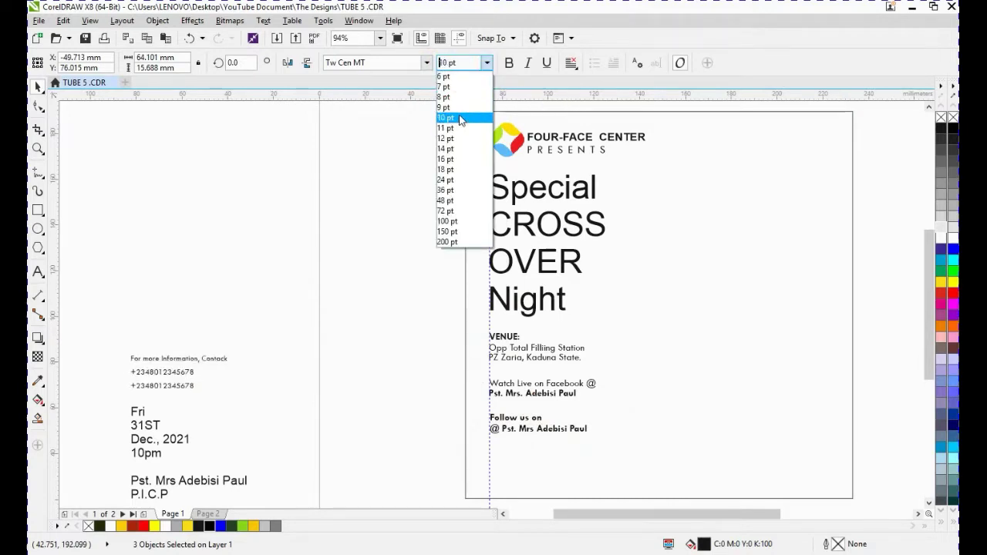
{"action": "left_click", "coordinate": [463, 138]}
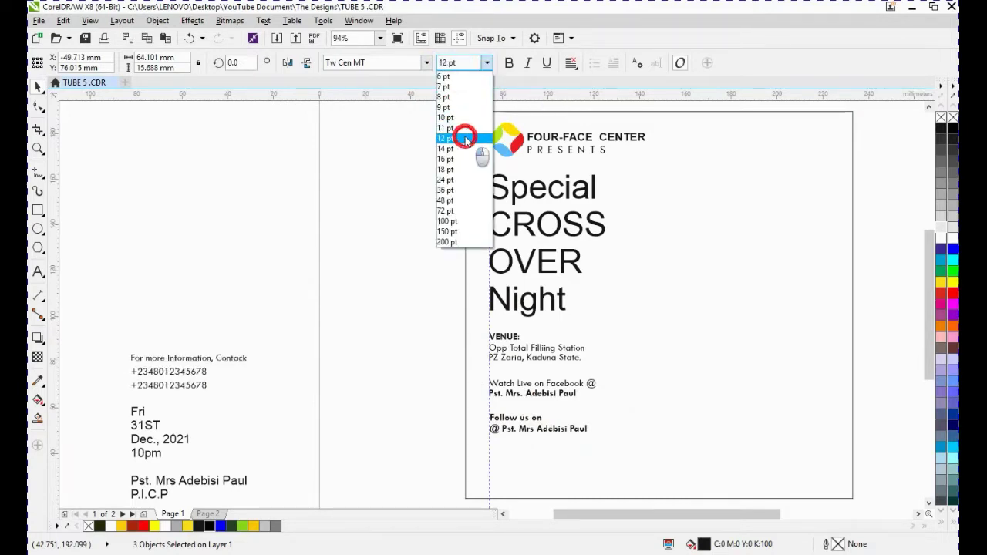
{"action": "left_click", "coordinate": [508, 63]}
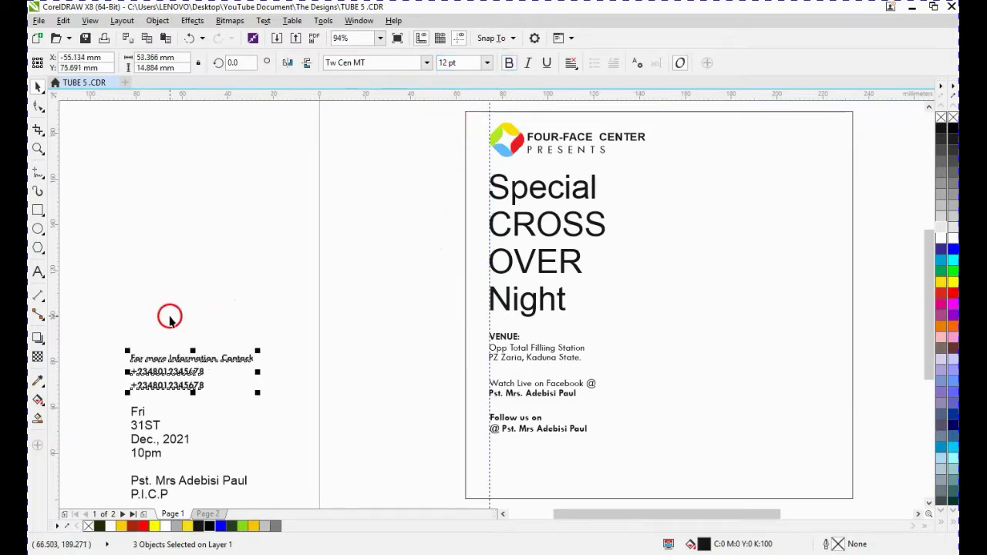
- Move the last phone-number line up closer to the other number
{"action": "left_click", "coordinate": [162, 385]}
{"action": "left_click_drag", "start_coordinate": [165, 388], "coordinate": [164, 381]}
{"action": "left_click", "coordinate": [258, 307]}
{"action": "left_click_drag", "start_coordinate": [260, 303], "coordinate": [107, 410]}
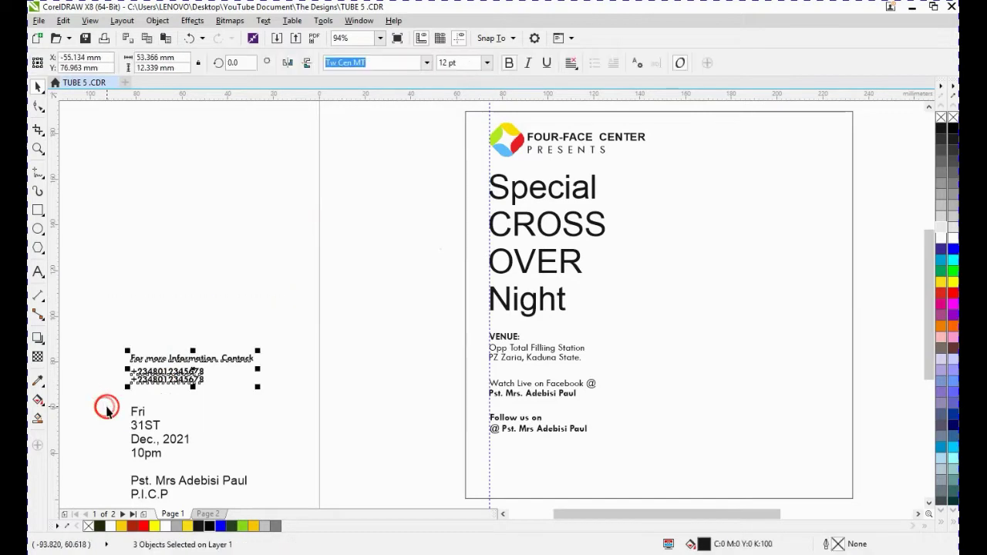
- Open Align and Distribute and distribute the contact lines vertically
{"action": "left_click", "coordinate": [164, 21]}
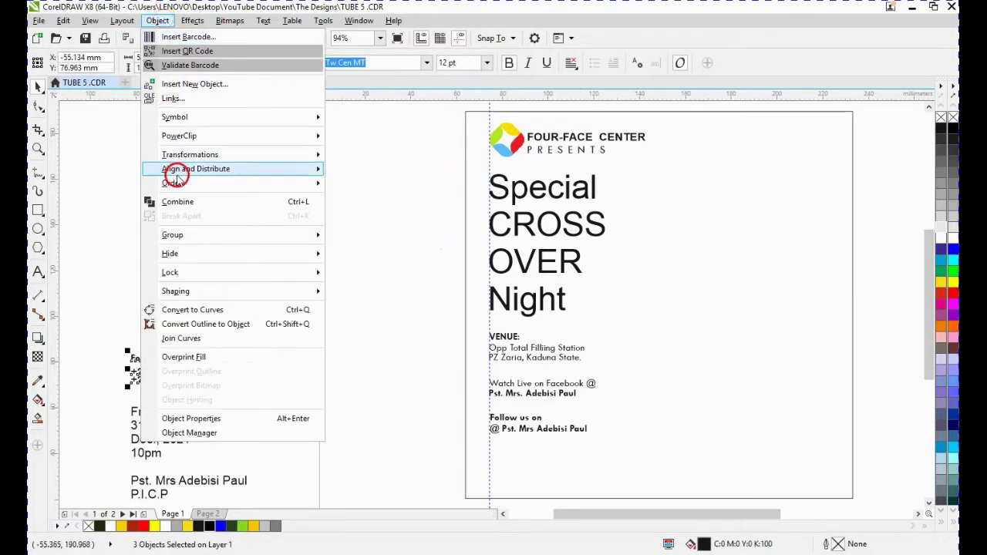
{"action": "mouse_move", "coordinate": [194, 166]}
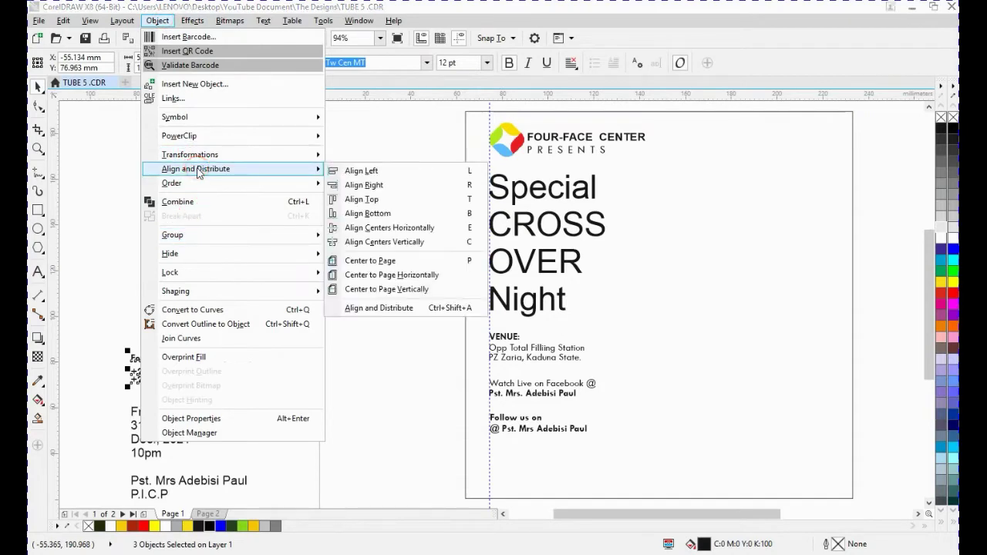
{"action": "left_click", "coordinate": [378, 308]}
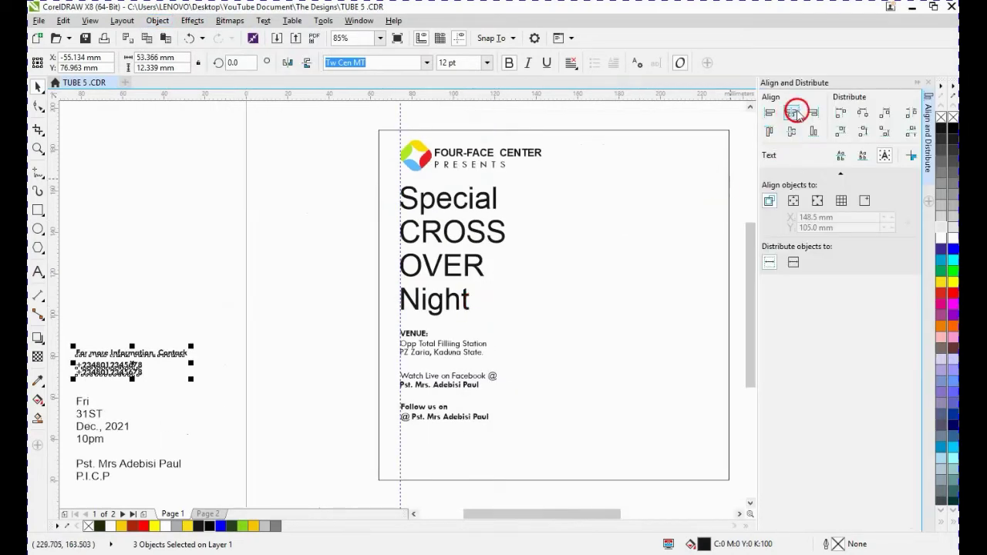
{"action": "left_click", "coordinate": [841, 129]}
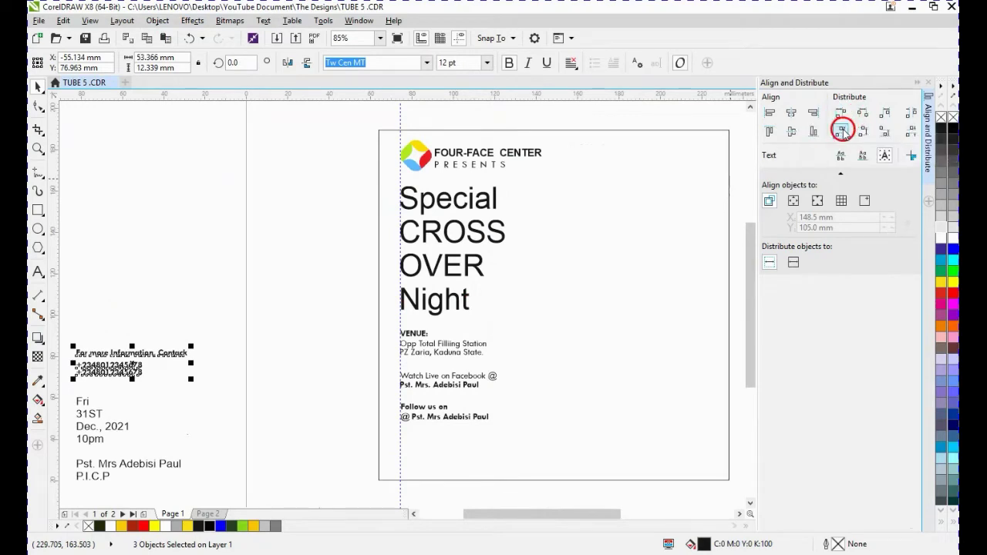
{"action": "left_click", "coordinate": [843, 132]}
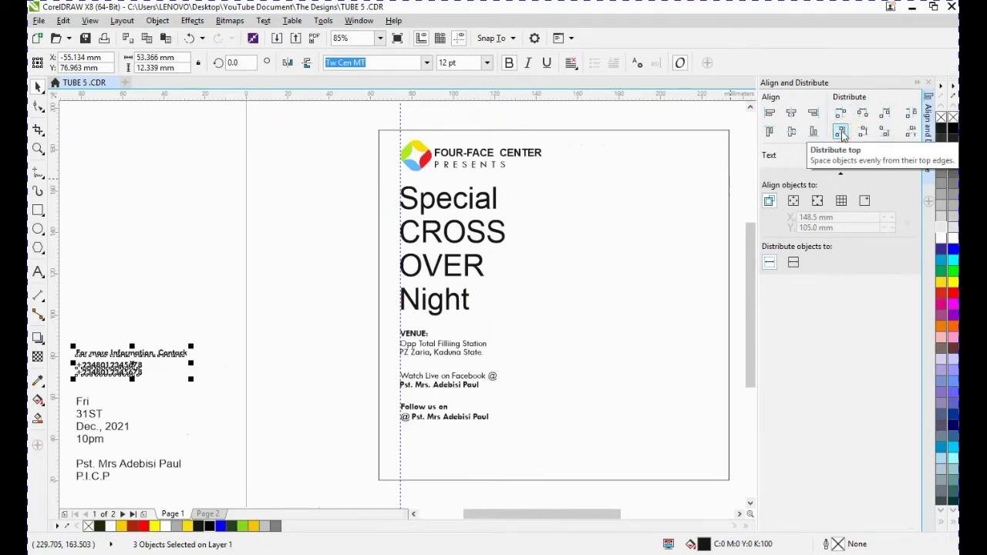
{"action": "left_click", "coordinate": [864, 131]}
{"action": "left_click", "coordinate": [865, 133]}
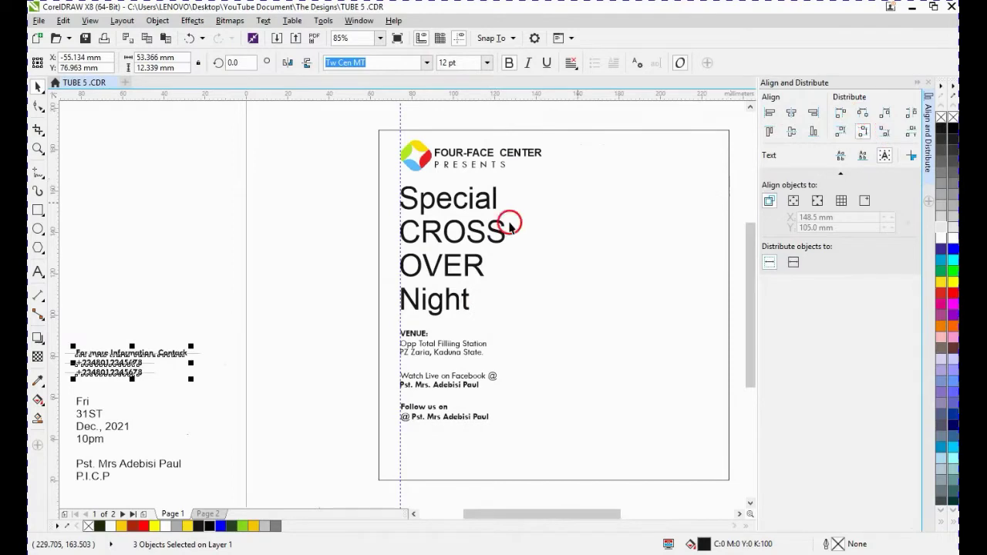
- Undo that spacing, reselect the contact lines and distribute them by vertical centres
{"action": "scroll", "coordinate": [110, 360], "scroll_direction": "up", "scroll_amount": 3}
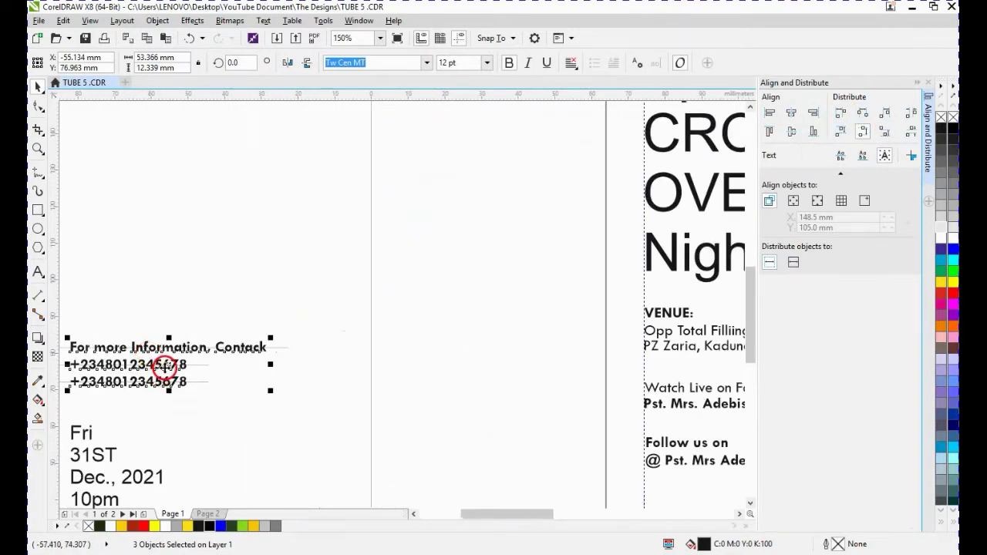
{"action": "left_click", "coordinate": [254, 275]}
{"action": "key", "text": "ctrl+z"}
{"action": "scroll", "coordinate": [235, 333], "scroll_direction": "down", "scroll_amount": 3}
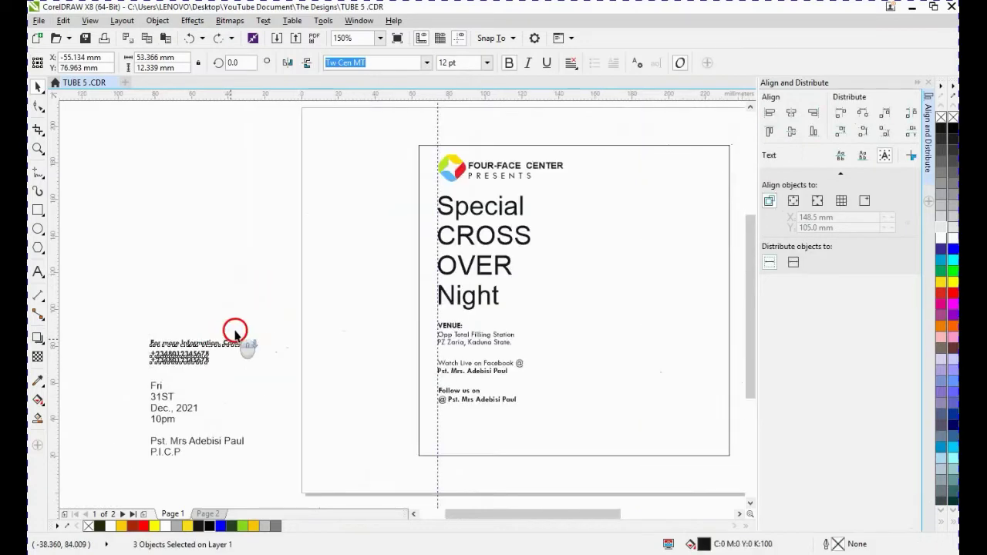
{"action": "left_click_drag", "start_coordinate": [261, 308], "coordinate": [135, 379]}
{"action": "key", "text": "shift+F2"}
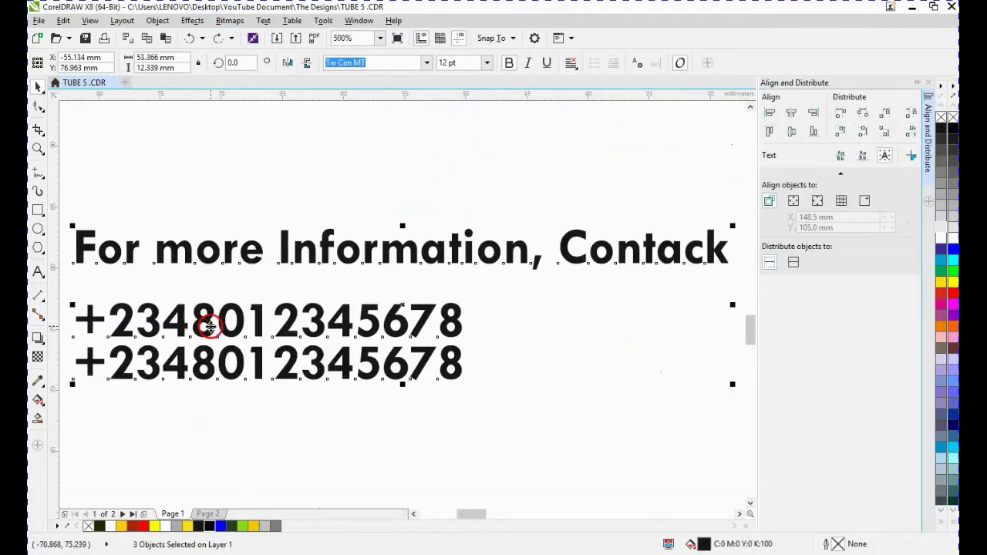
{"action": "left_click", "coordinate": [863, 133]}
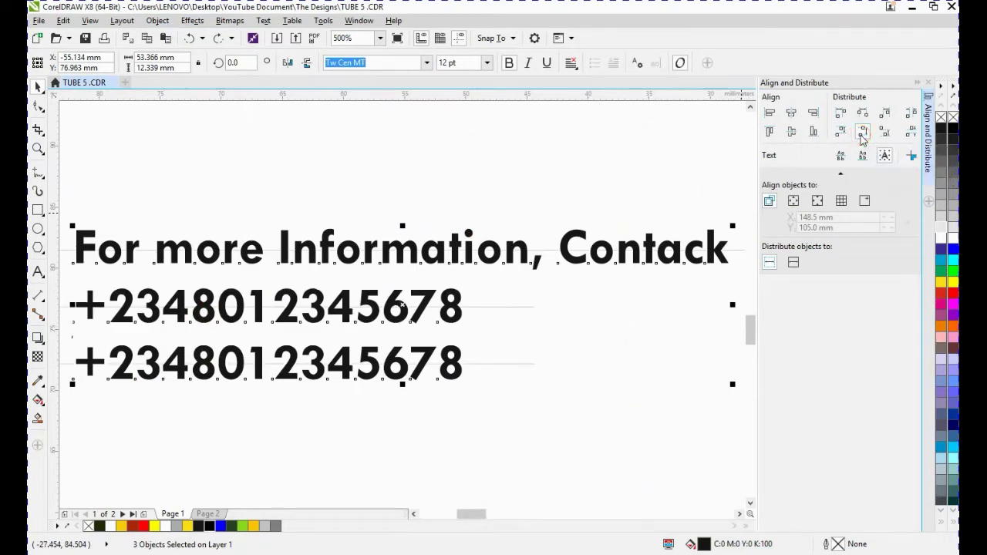
- Correct the heading word 'Contack' to 'Contact'
{"action": "left_click", "coordinate": [596, 230]}
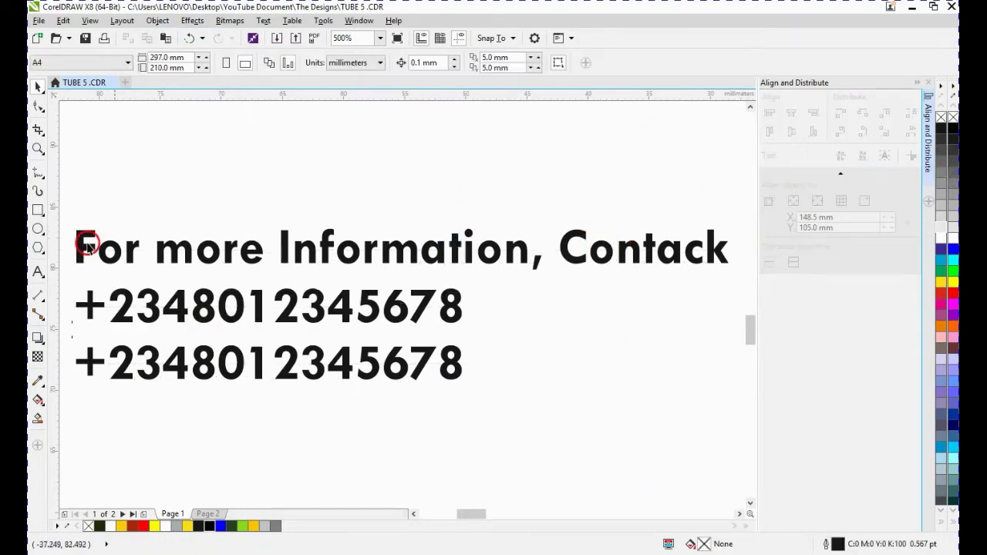
{"action": "left_click", "coordinate": [700, 252]}
{"action": "left_click_drag", "start_coordinate": [708, 253], "coordinate": [722, 254]}
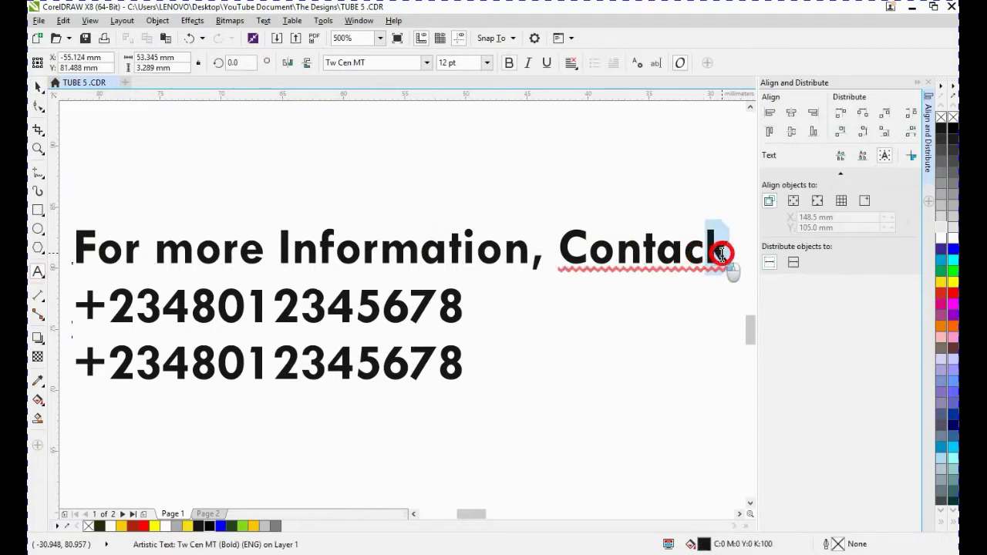
{"action": "type", "text": "t"}
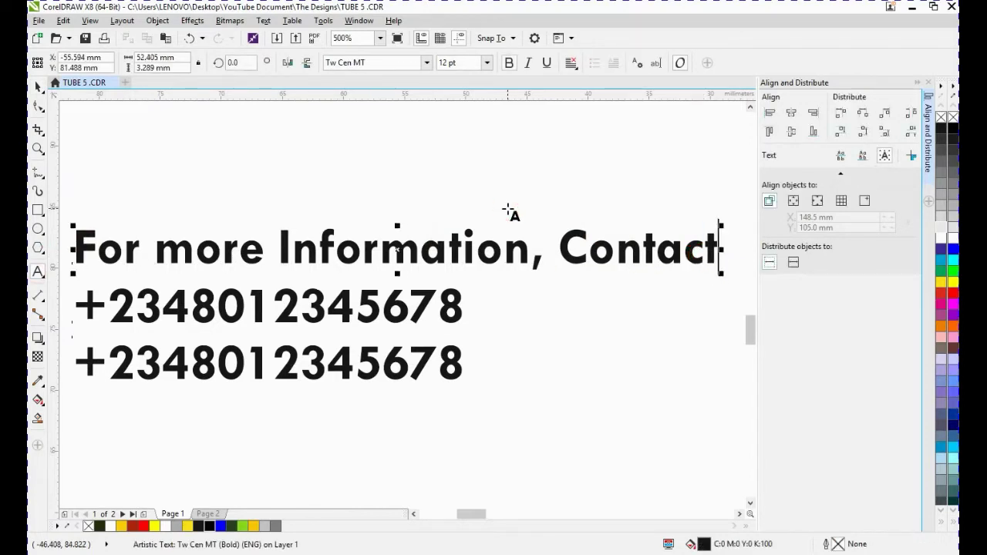
{"action": "left_click", "coordinate": [563, 222]}
{"action": "left_click", "coordinate": [559, 197]}
{"action": "scroll", "coordinate": [559, 196], "scroll_direction": "down", "scroll_amount": 5}
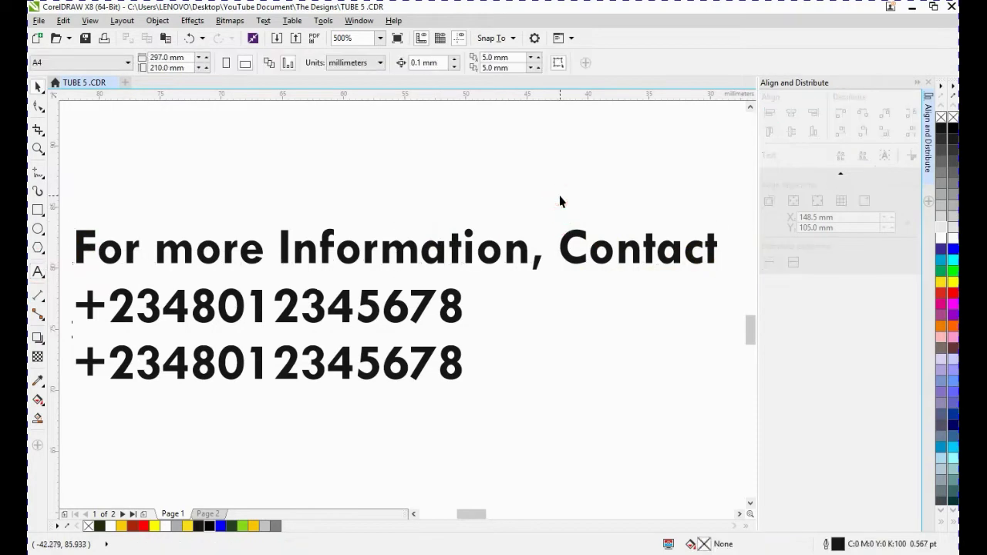
{"action": "scroll", "coordinate": [554, 212], "scroll_direction": "down", "scroll_amount": 2}
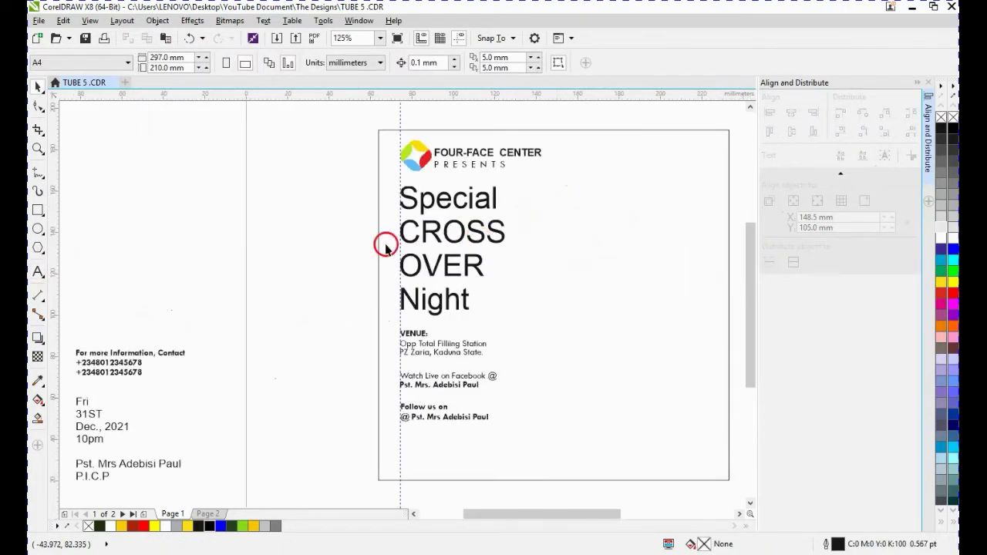
- Move the contact lines onto the flyer beneath the 'Follow us on' lines
{"action": "left_click_drag", "start_coordinate": [70, 334], "coordinate": [214, 391]}
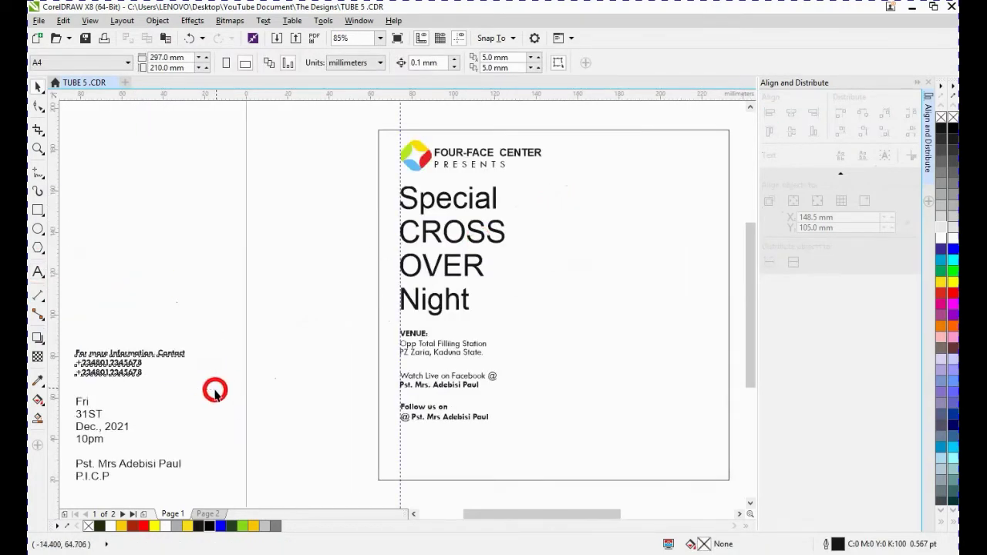
{"action": "left_click_drag", "start_coordinate": [128, 368], "coordinate": [447, 449]}
{"action": "left_click", "coordinate": [440, 421], "text": "shift"}
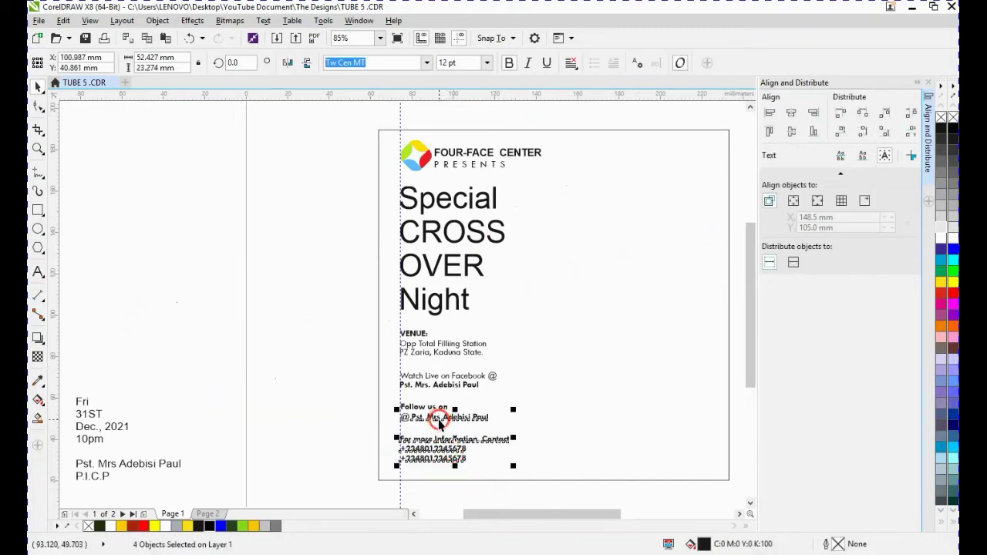
{"action": "left_click", "coordinate": [308, 386]}
{"action": "left_click", "coordinate": [349, 422]}
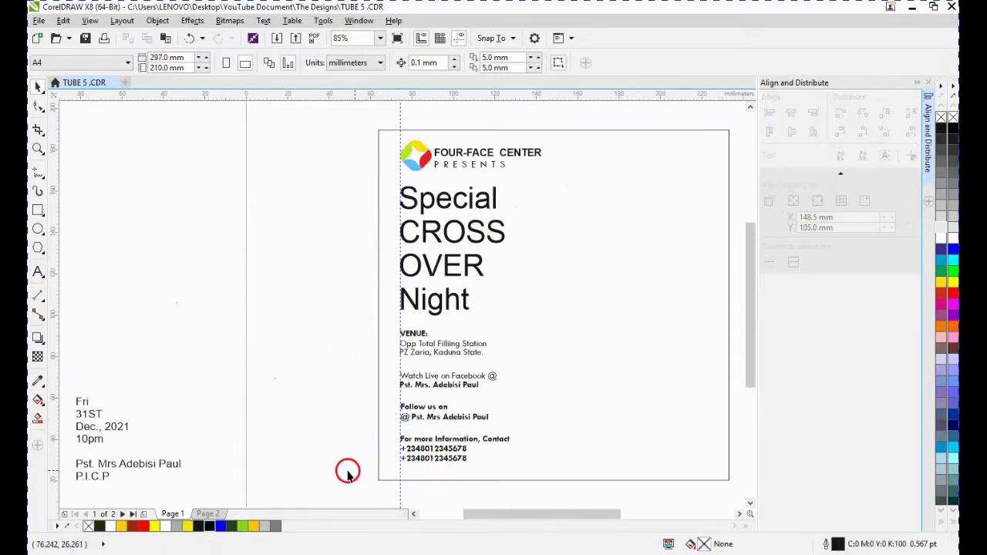
- Set the contact lines at the bottom of the flyer to 12 pt
{"action": "left_click_drag", "start_coordinate": [345, 469], "coordinate": [522, 410]}
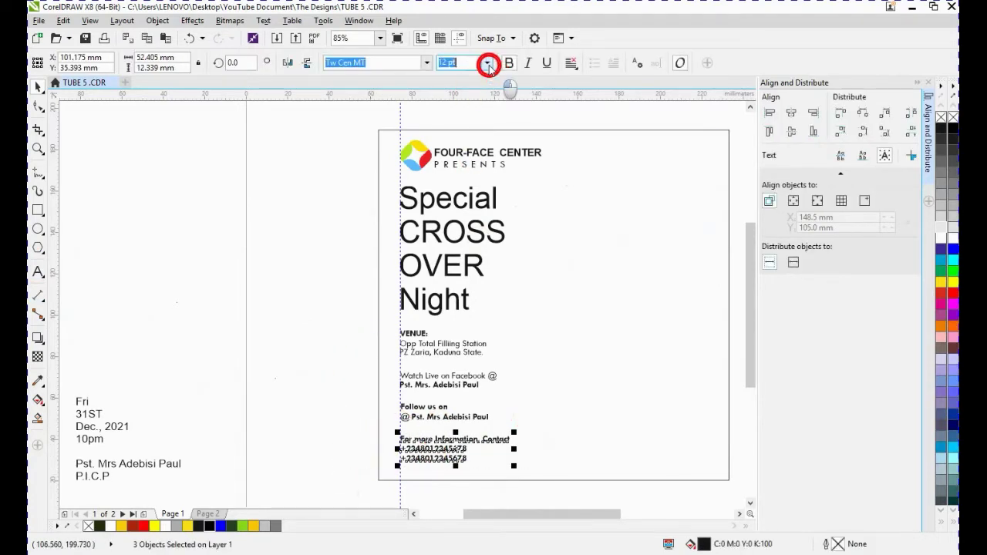
{"action": "left_click", "coordinate": [487, 64]}
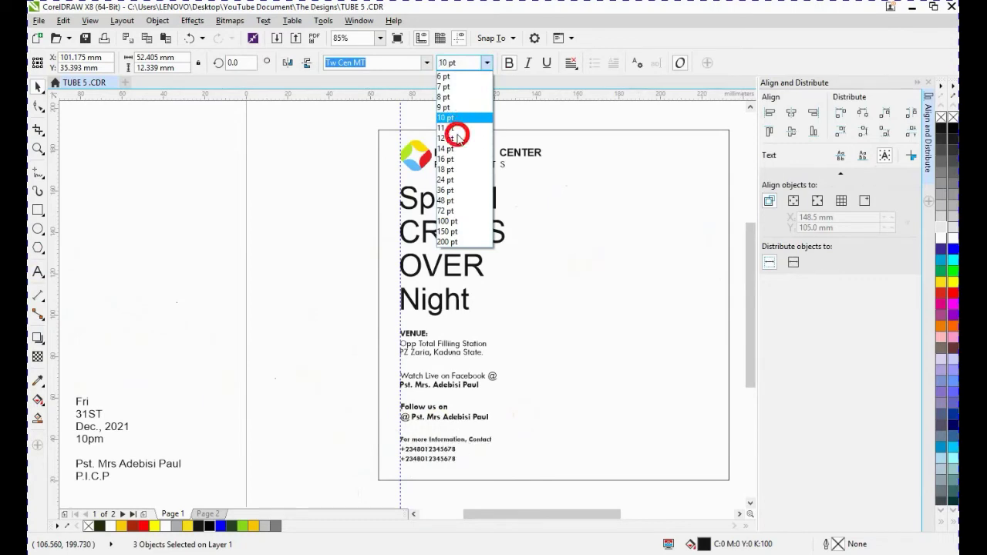
{"action": "left_click", "coordinate": [458, 138]}
{"action": "left_click", "coordinate": [293, 420]}
{"action": "scroll", "coordinate": [401, 463], "scroll_direction": "up", "scroll_amount": 5}
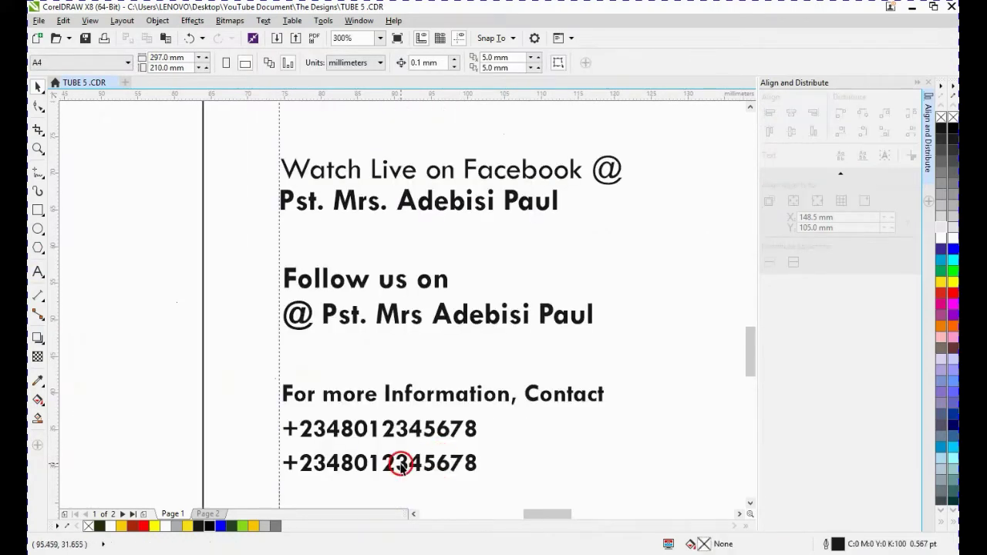
- Close up the contact heading and phone numbers and nudge the block slightly lower
{"action": "left_click_drag", "start_coordinate": [393, 434], "coordinate": [395, 442]}
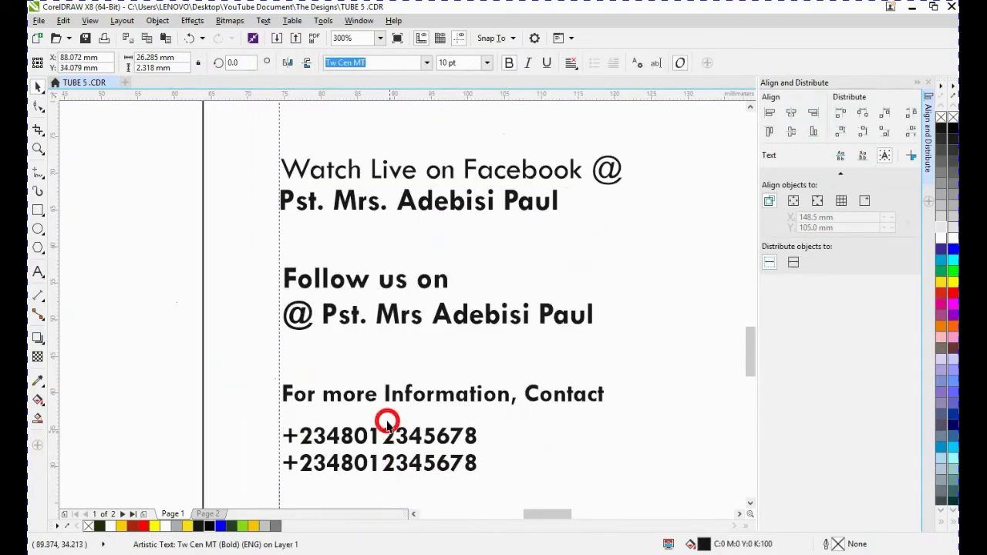
{"action": "left_click", "coordinate": [390, 399]}
{"action": "left_click_drag", "start_coordinate": [389, 399], "coordinate": [390, 403]}
{"action": "left_click_drag", "start_coordinate": [185, 390], "coordinate": [700, 521]}
{"action": "left_click", "coordinate": [428, 407]}
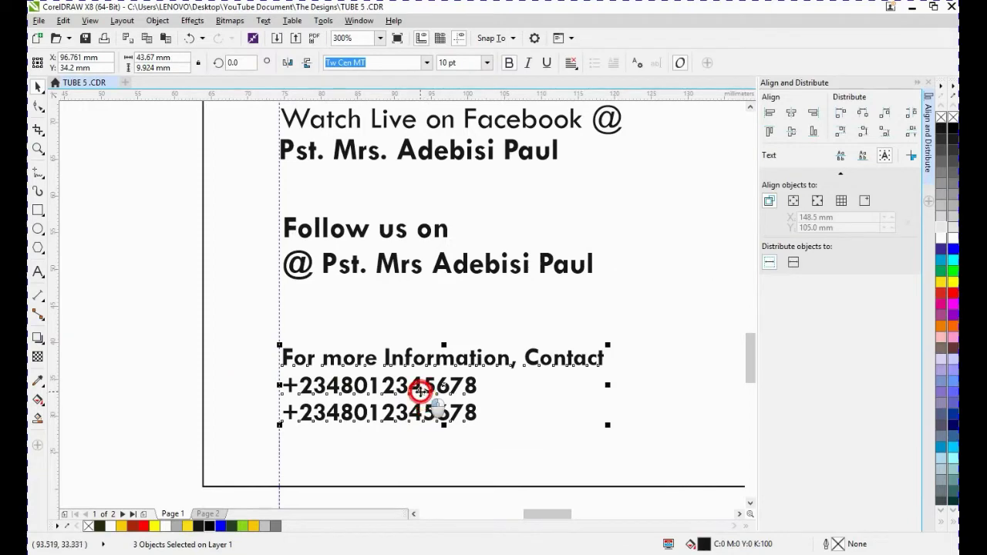
{"action": "left_click_drag", "start_coordinate": [420, 391], "coordinate": [421, 396]}
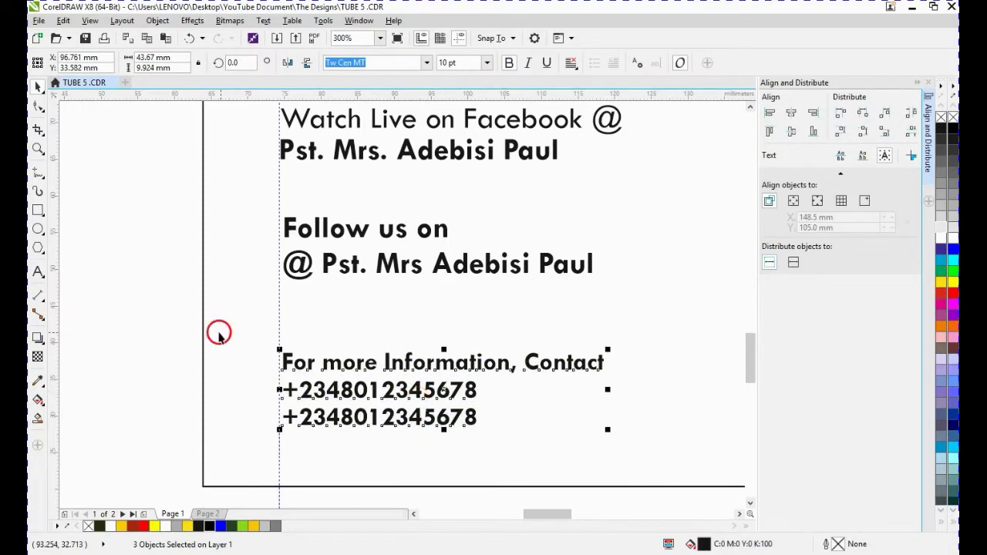
{"action": "left_click", "coordinate": [219, 333]}
- Move the two follow-us lines lower on the page
{"action": "left_click_drag", "start_coordinate": [100, 315], "coordinate": [649, 196]}
{"action": "left_click", "coordinate": [443, 234]}
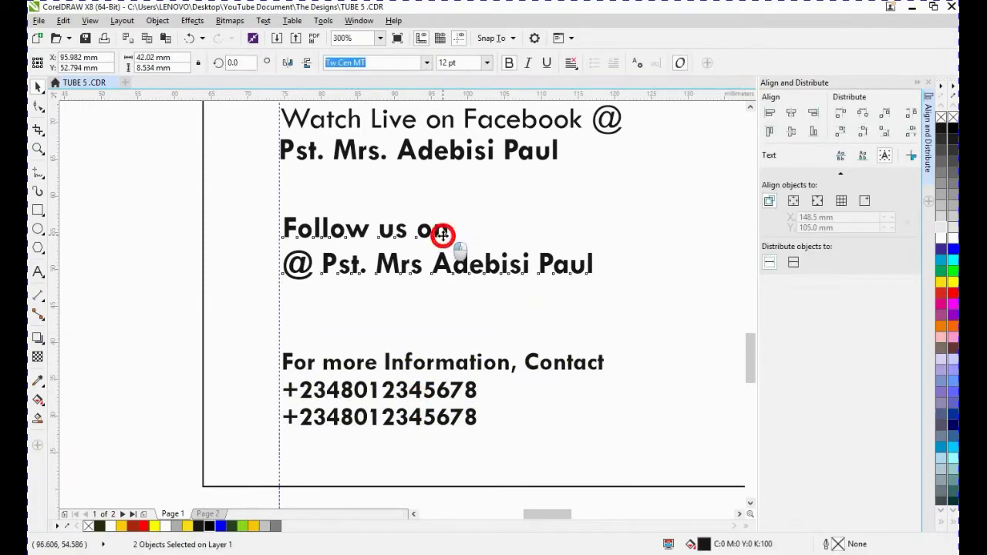
{"action": "left_click_drag", "start_coordinate": [443, 234], "coordinate": [443, 264]}
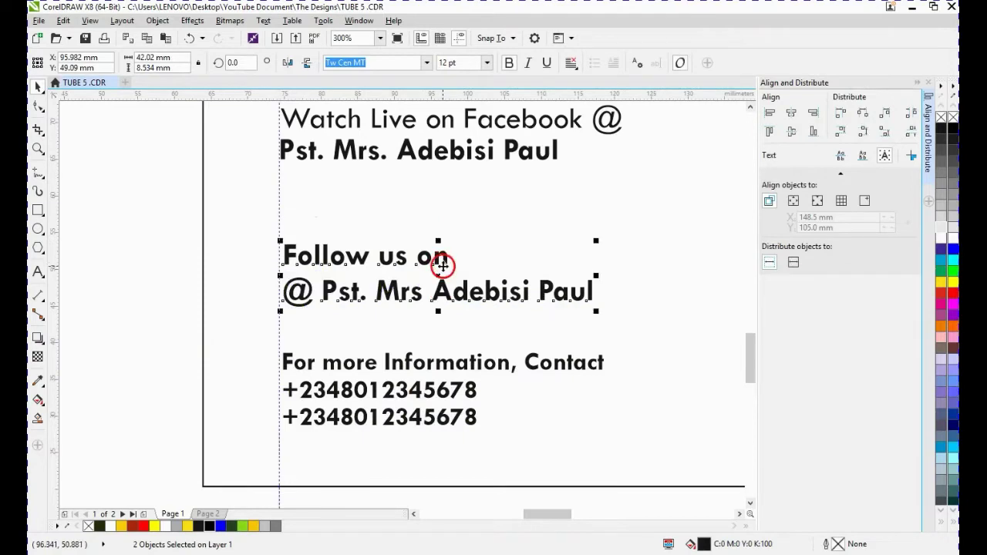
{"action": "left_click", "coordinate": [325, 363], "text": "shift"}
{"action": "left_click", "coordinate": [165, 294]}
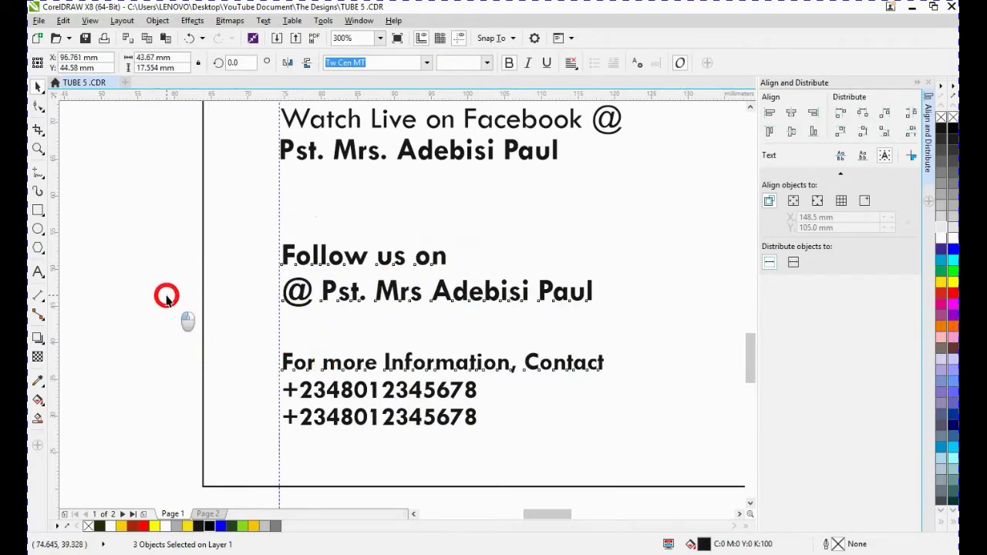
- Move the three venue text lines slightly lower
{"action": "scroll", "coordinate": [688, 67], "scroll_direction": "up", "scroll_amount": 1}
{"action": "scroll", "coordinate": [688, 67], "scroll_direction": "up", "scroll_amount": 1}
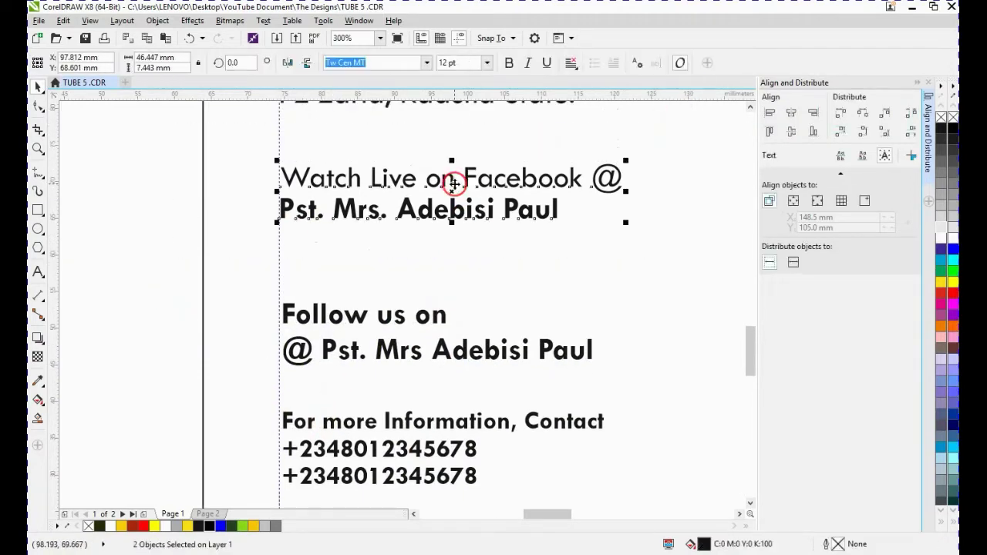
{"action": "left_click_drag", "start_coordinate": [452, 186], "coordinate": [452, 205]}
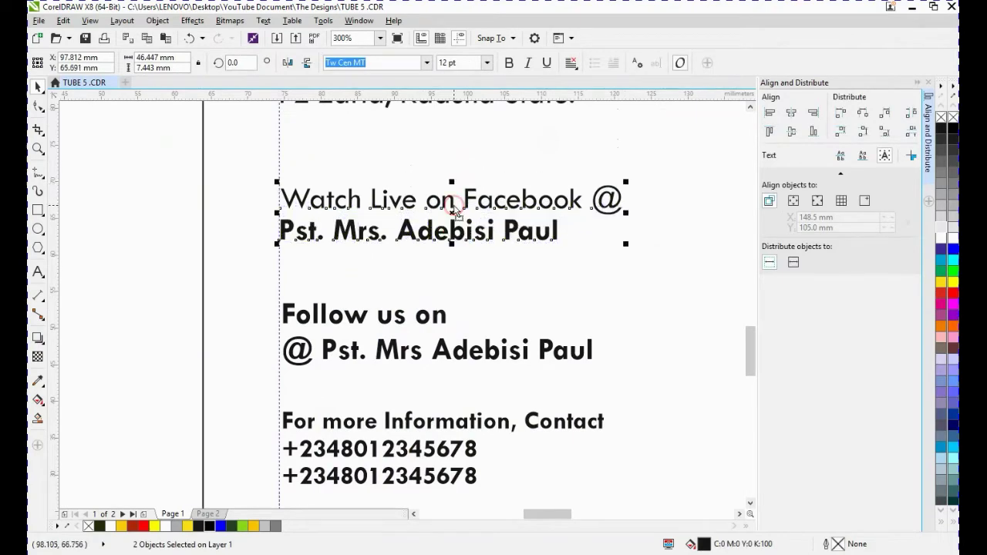
{"action": "scroll", "coordinate": [452, 202], "scroll_direction": "down", "scroll_amount": 1}
{"action": "left_click_drag", "start_coordinate": [271, 180], "coordinate": [568, 143]}
{"action": "left_click_drag", "start_coordinate": [462, 193], "coordinate": [461, 212]}
{"action": "left_click", "coordinate": [300, 219]}
{"action": "scroll", "coordinate": [301, 218], "scroll_direction": "down", "scroll_amount": 1}
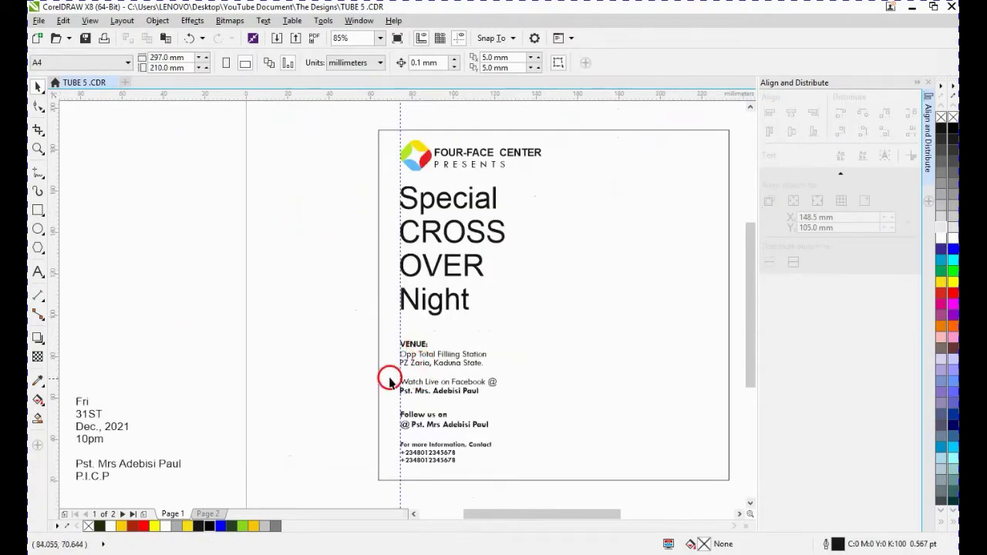
- Draw a rectangle around the 'Watch Live on Facebook' lines
{"action": "left_click", "coordinate": [37, 210]}
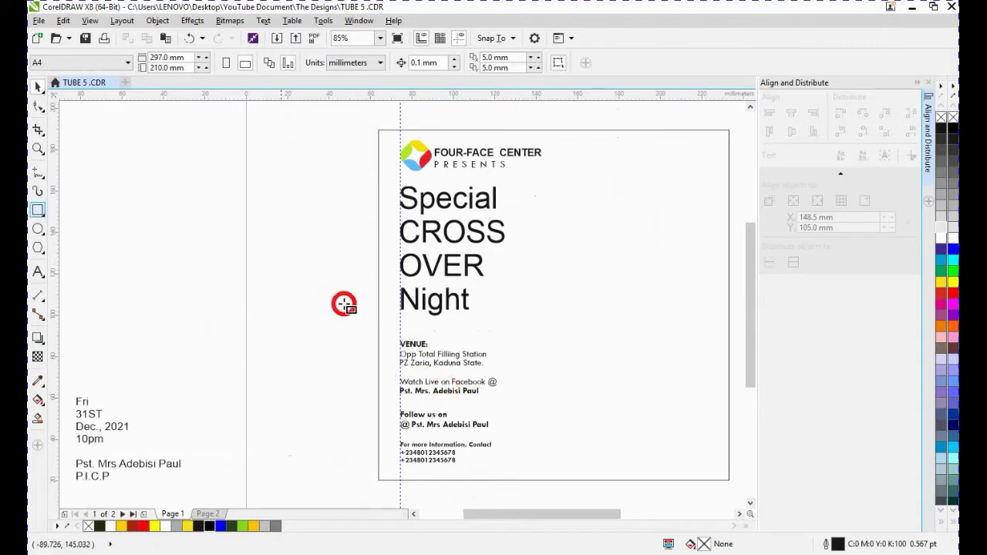
{"action": "scroll", "coordinate": [409, 390], "scroll_direction": "up", "scroll_amount": 1}
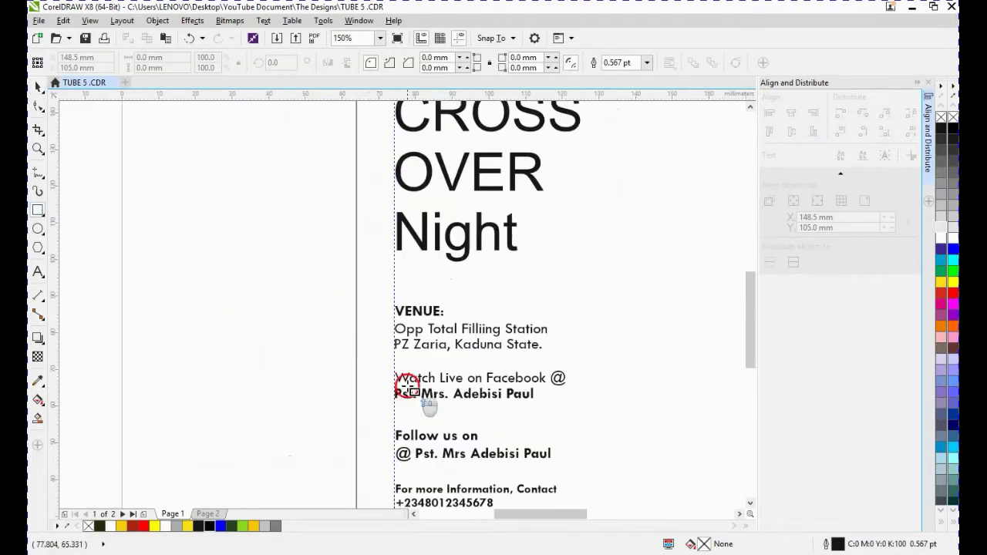
{"action": "left_click", "coordinate": [916, 83]}
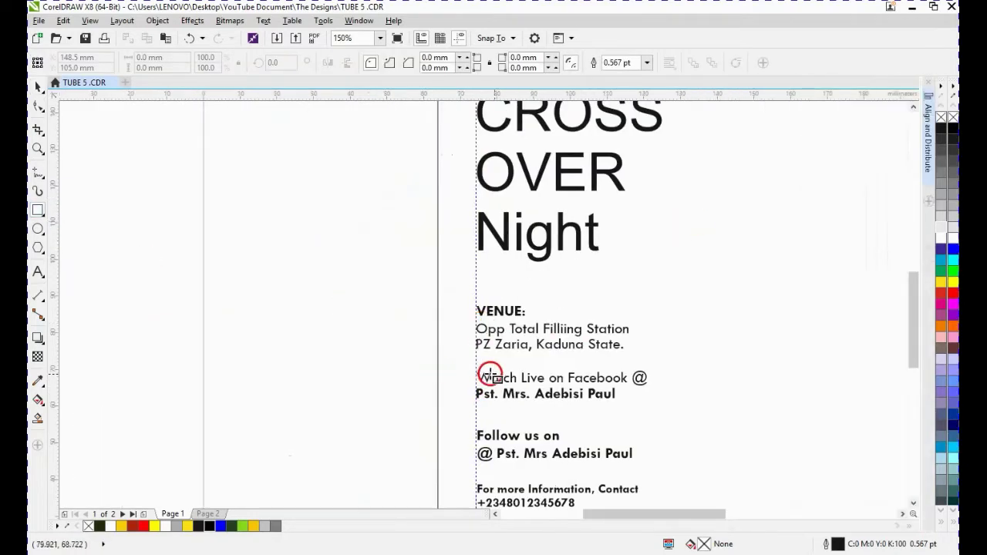
{"action": "left_click_drag", "start_coordinate": [475, 368], "coordinate": [671, 385]}
{"action": "key", "text": "space"}
{"action": "left_click", "coordinate": [666, 381]}
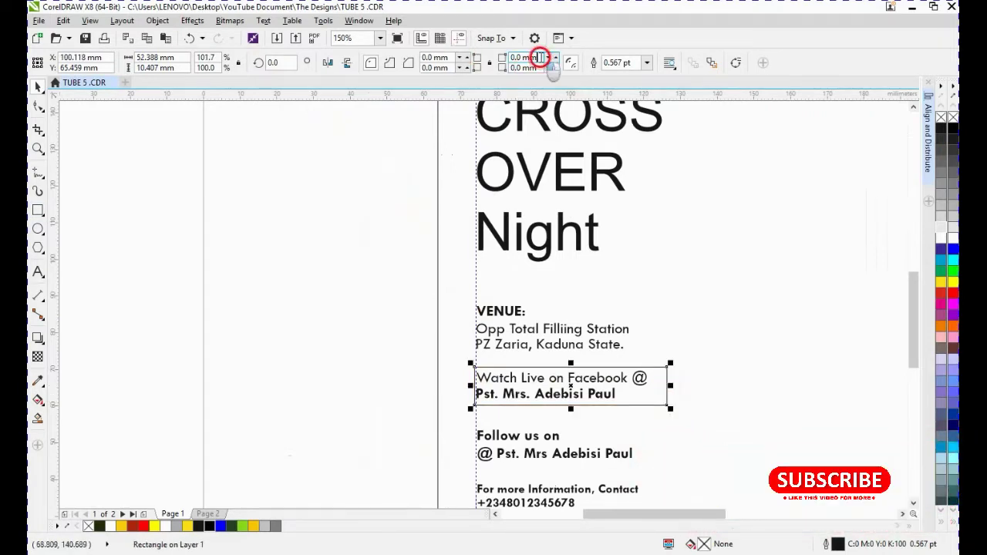
- Round the rectangle's top-right and bottom-right corners to 40 mm
{"action": "left_click_drag", "start_coordinate": [540, 57], "coordinate": [486, 57]}
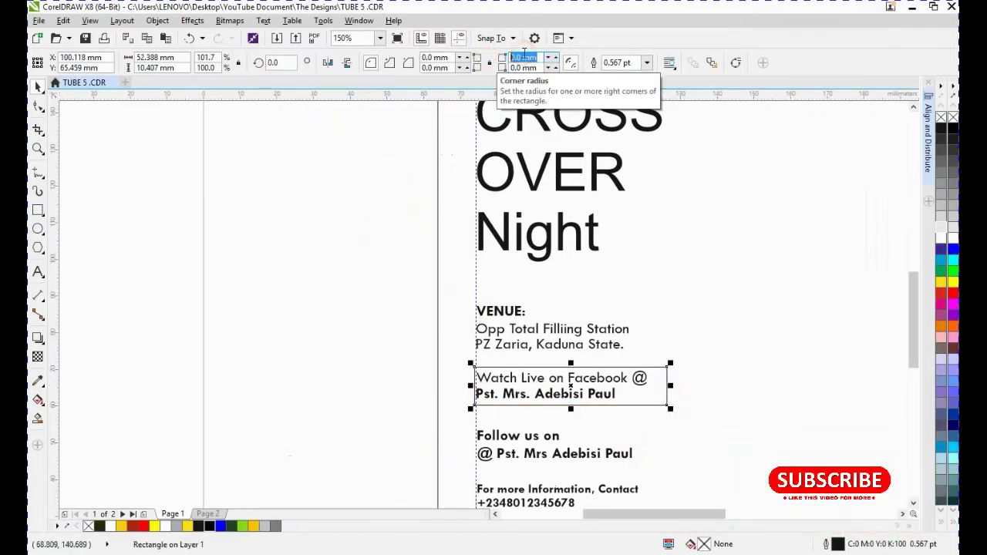
{"action": "type", "text": "40"}
{"action": "key", "text": "Return"}
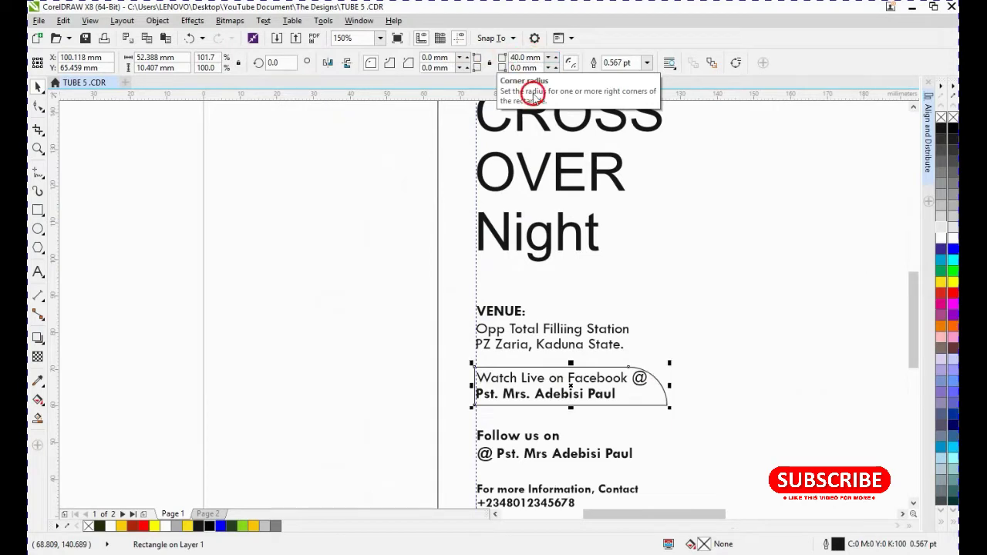
{"action": "left_click_drag", "start_coordinate": [539, 67], "coordinate": [467, 68]}
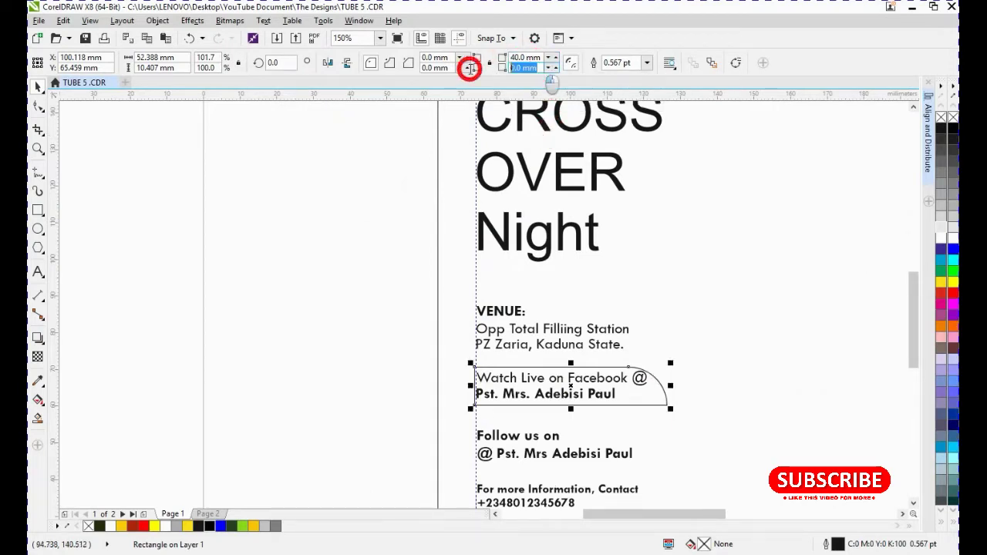
{"action": "type", "text": "40"}
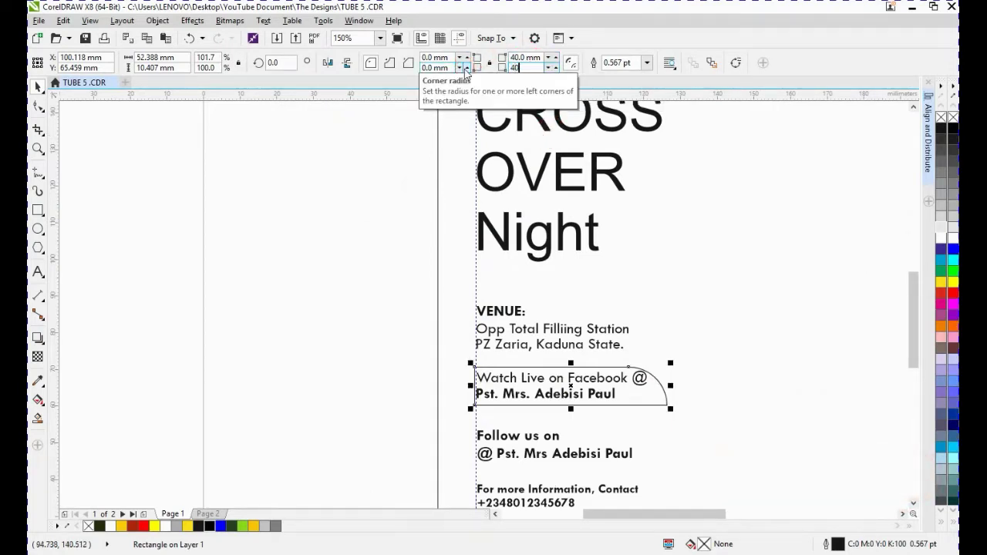
{"action": "left_click", "coordinate": [473, 90]}
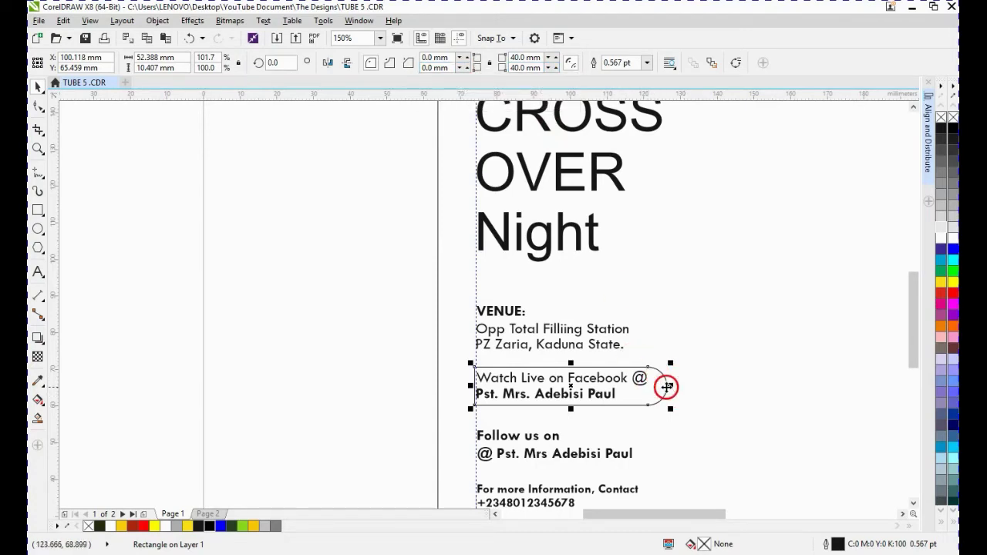
{"action": "left_click", "coordinate": [394, 352]}
{"action": "left_click", "coordinate": [491, 353], "text": "shift"}
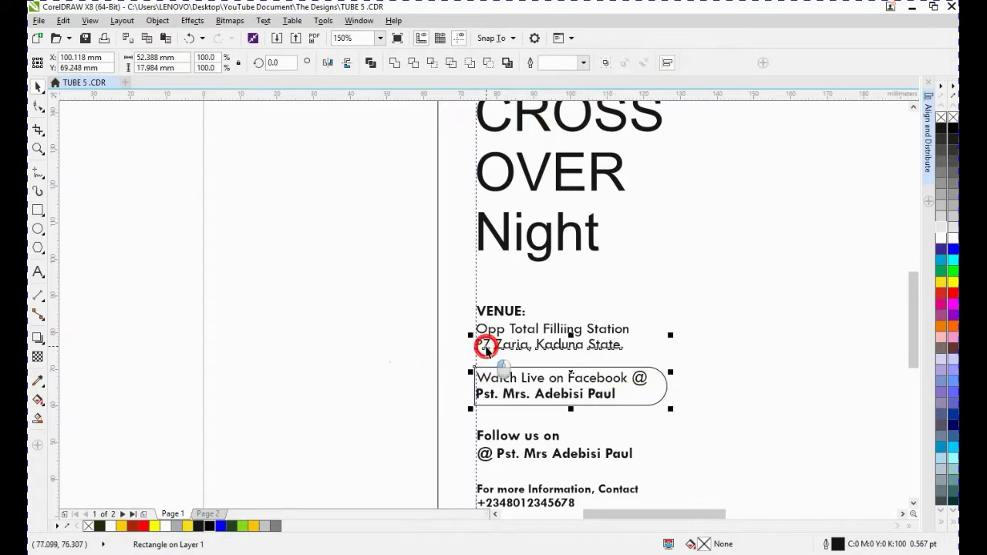
- Left-align the PZ Zaria text with the frame and shift both Facebook lines slightly right
{"action": "left_click", "coordinate": [167, 19]}
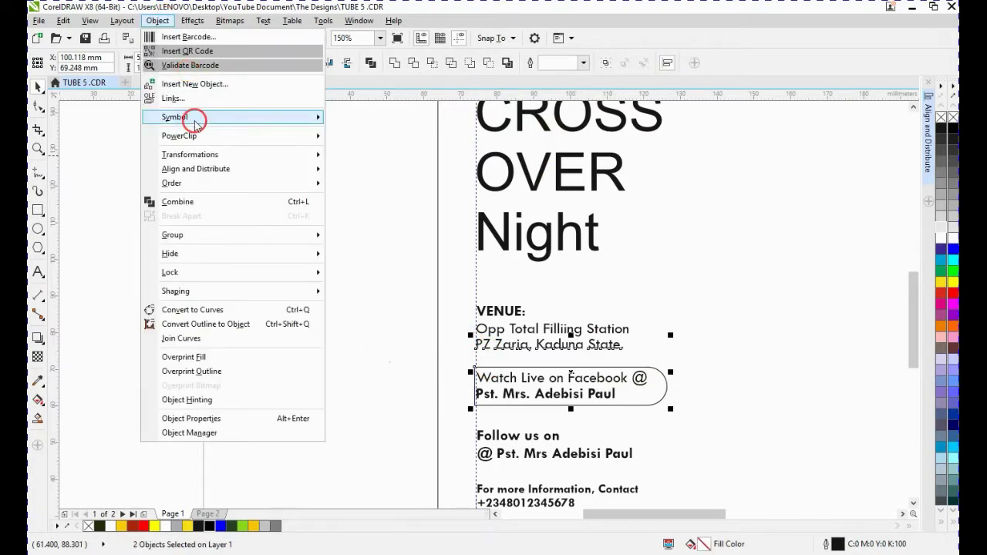
{"action": "left_click", "coordinate": [927, 151]}
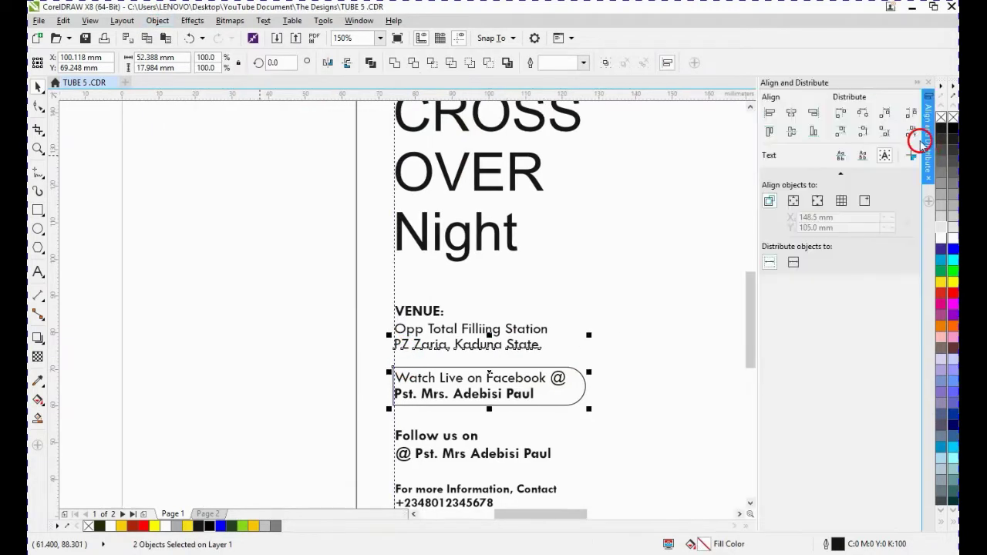
{"action": "left_click", "coordinate": [771, 113]}
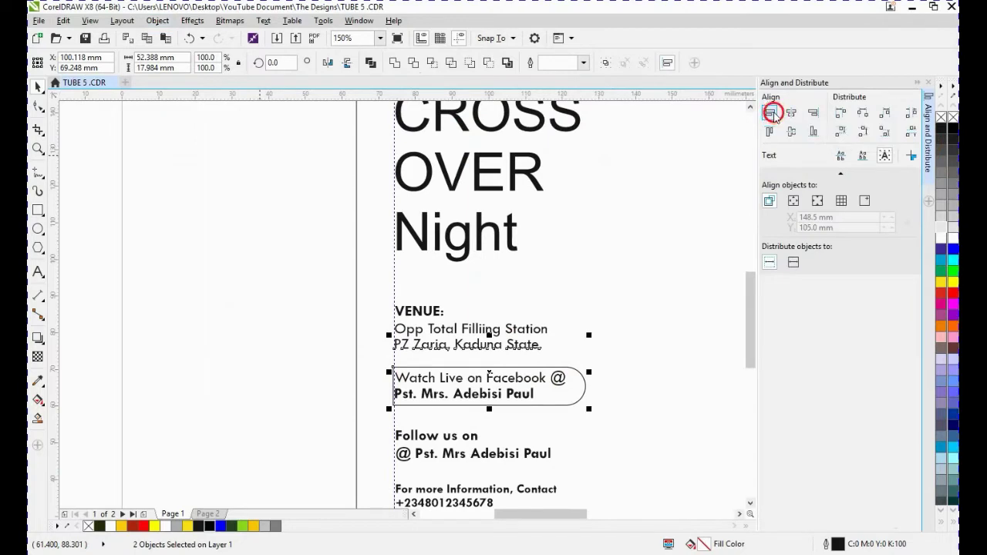
{"action": "left_click", "coordinate": [370, 300]}
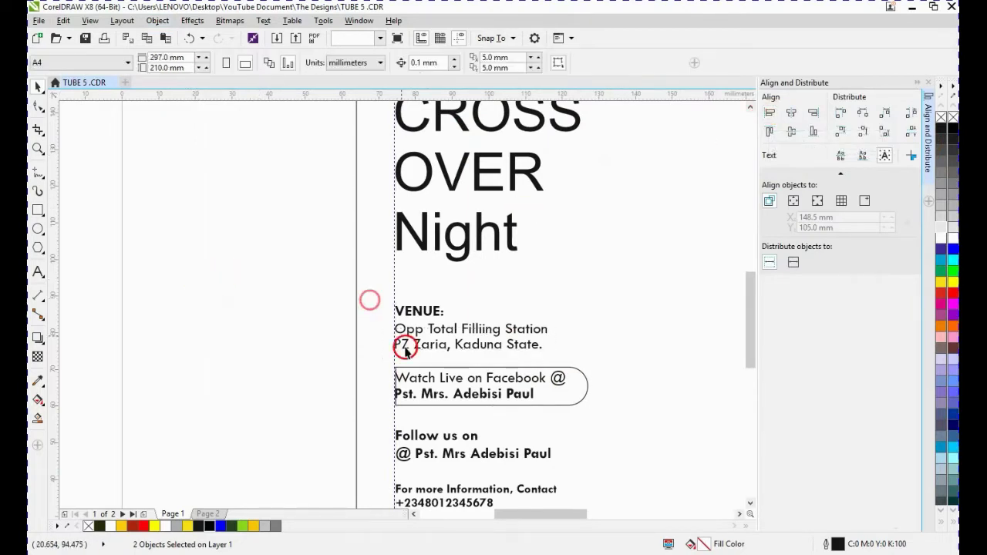
{"action": "left_click", "coordinate": [421, 379]}
{"action": "left_click", "coordinate": [426, 397], "text": "shift"}
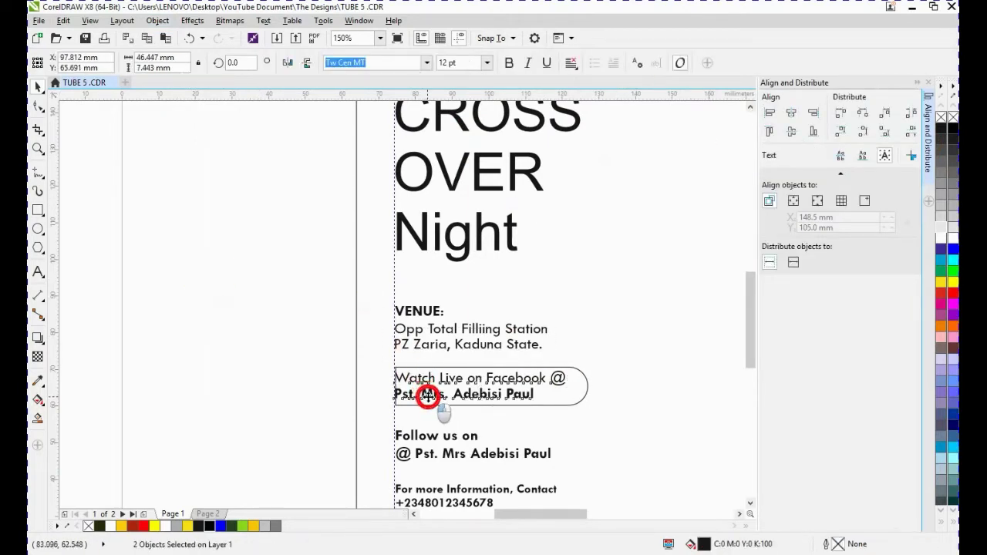
{"action": "left_click_drag", "start_coordinate": [425, 399], "coordinate": [435, 394]}
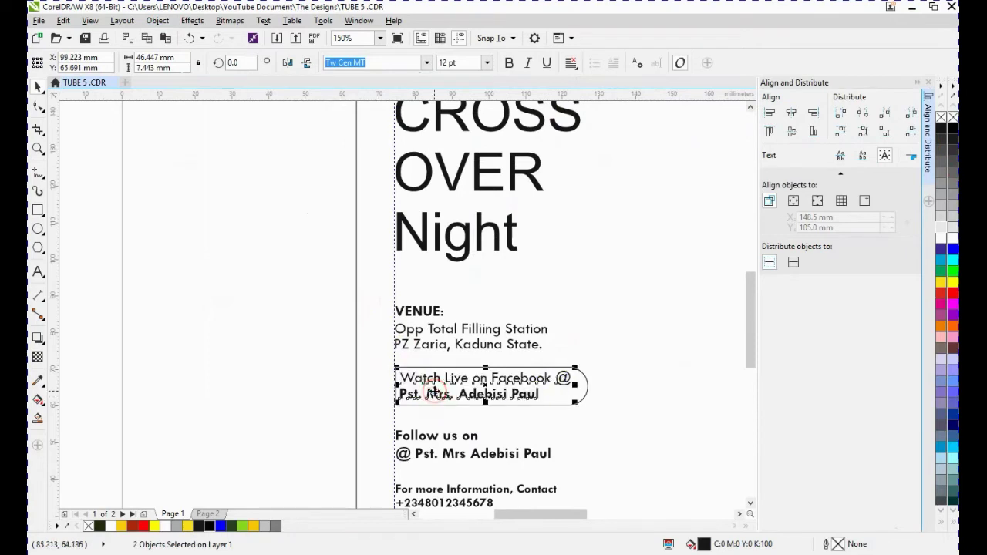
- Set the rounded frame's outline width to 1.0 pt
{"action": "left_click", "coordinate": [523, 380]}
{"action": "left_click", "coordinate": [645, 63]}
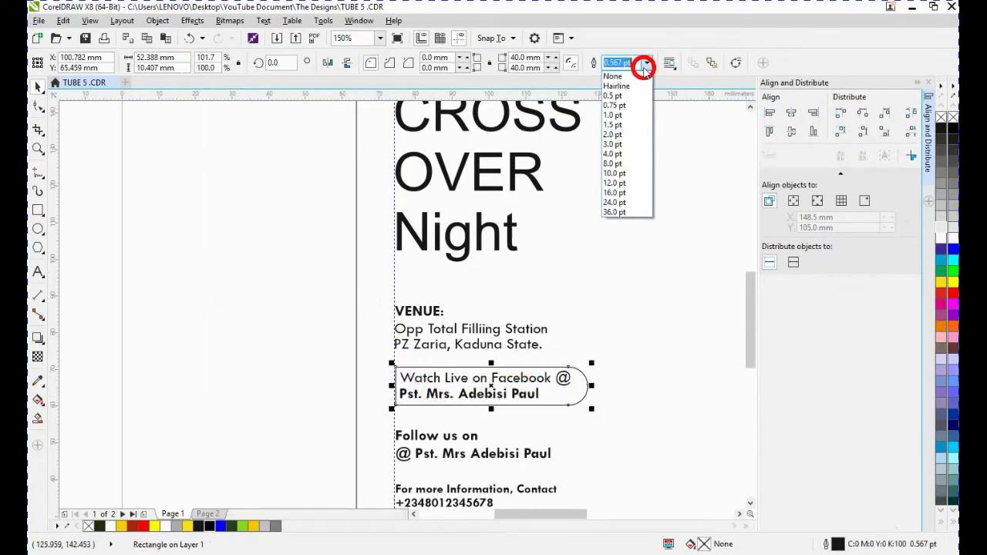
{"action": "left_click", "coordinate": [626, 117]}
{"action": "left_click", "coordinate": [224, 357]}
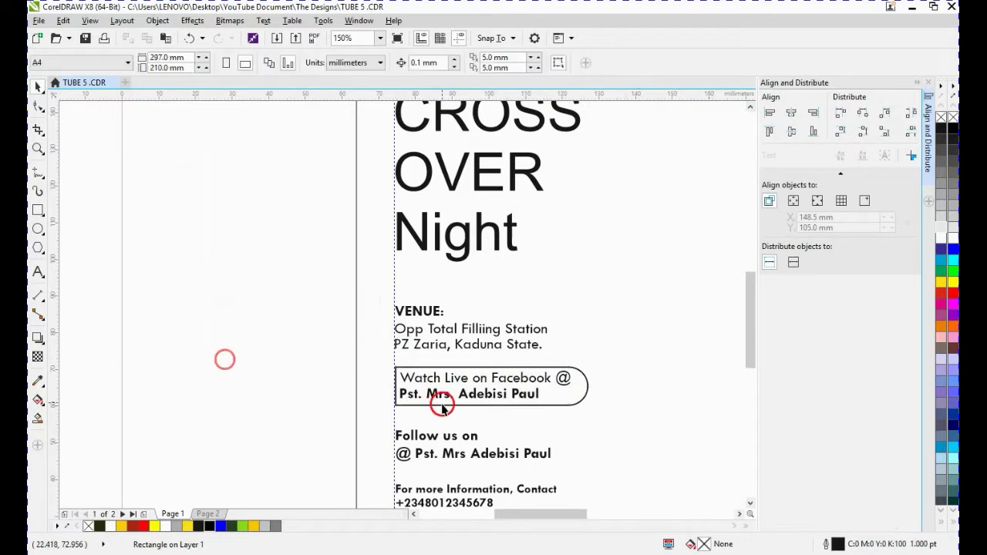
{"action": "left_click", "coordinate": [463, 393]}
{"action": "left_click", "coordinate": [331, 385]}
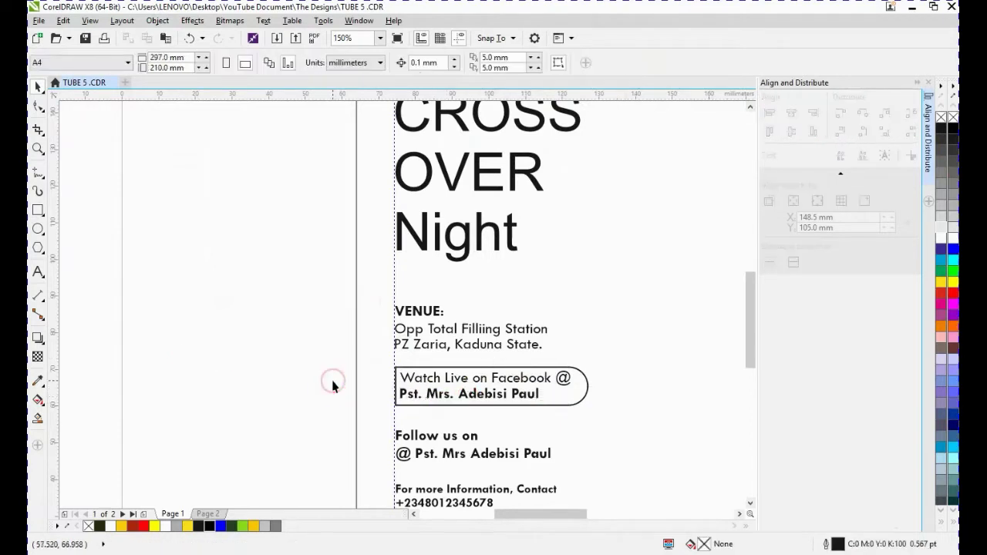
{"action": "scroll", "coordinate": [333, 383], "scroll_direction": "down", "scroll_amount": 3}
{"action": "left_click", "coordinate": [311, 312]}
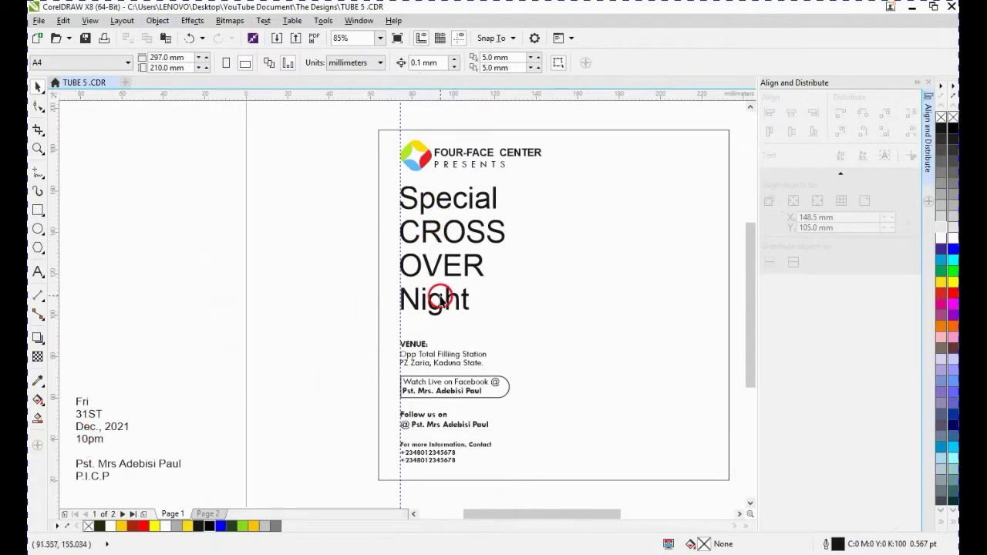
- Set the Special and Night title words in the Advert font
{"action": "left_click", "coordinate": [423, 195]}
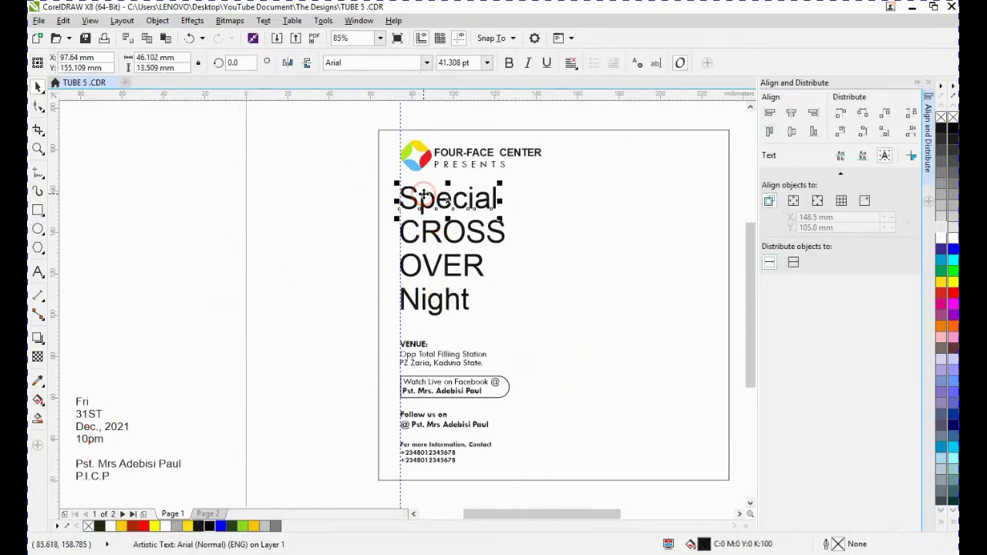
{"action": "left_click", "coordinate": [438, 306], "text": "shift"}
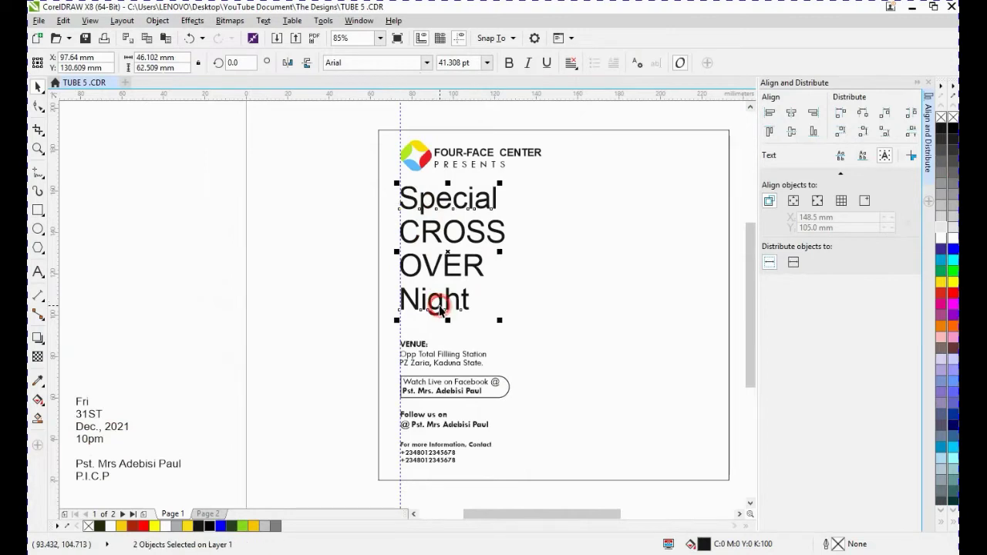
{"action": "left_click", "coordinate": [426, 63]}
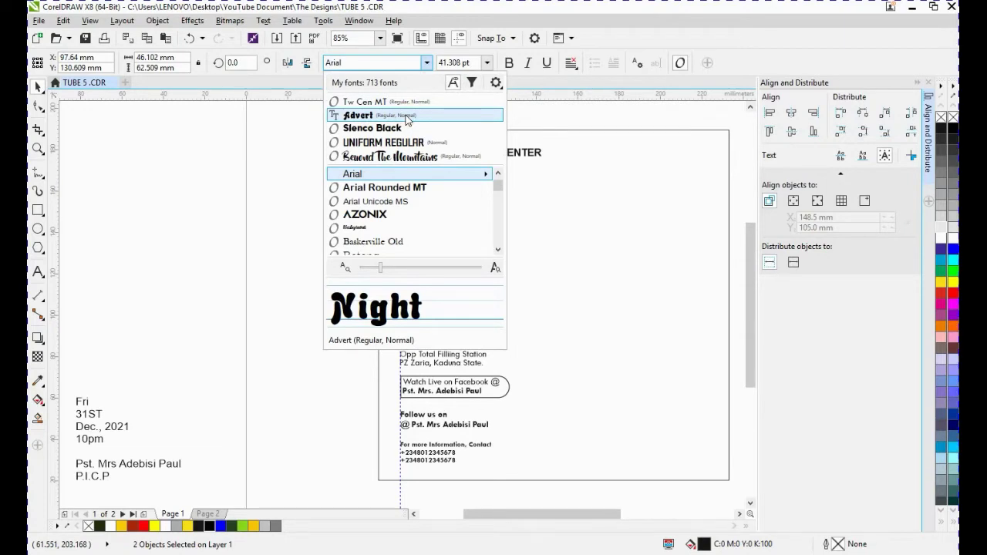
{"action": "left_click", "coordinate": [405, 116]}
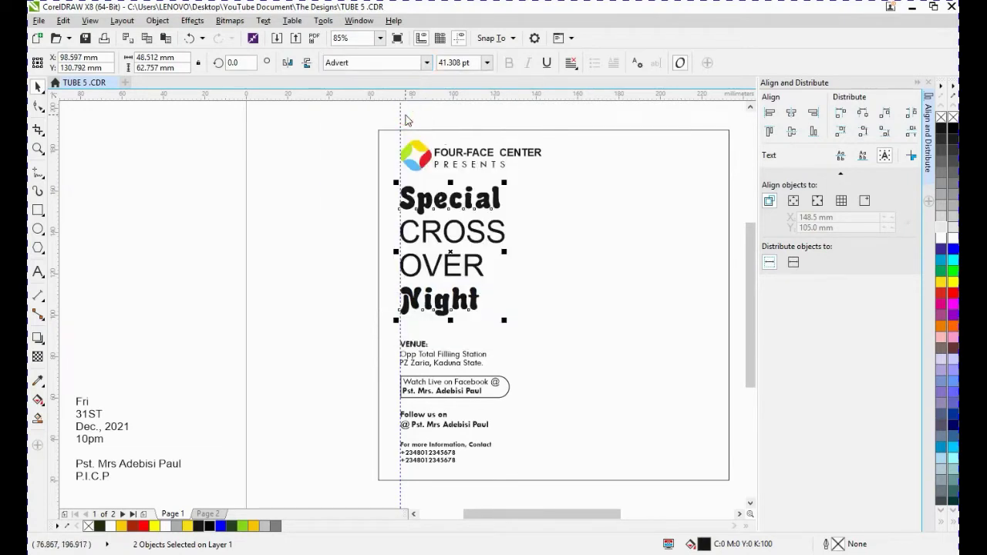
{"action": "left_click", "coordinate": [261, 228]}
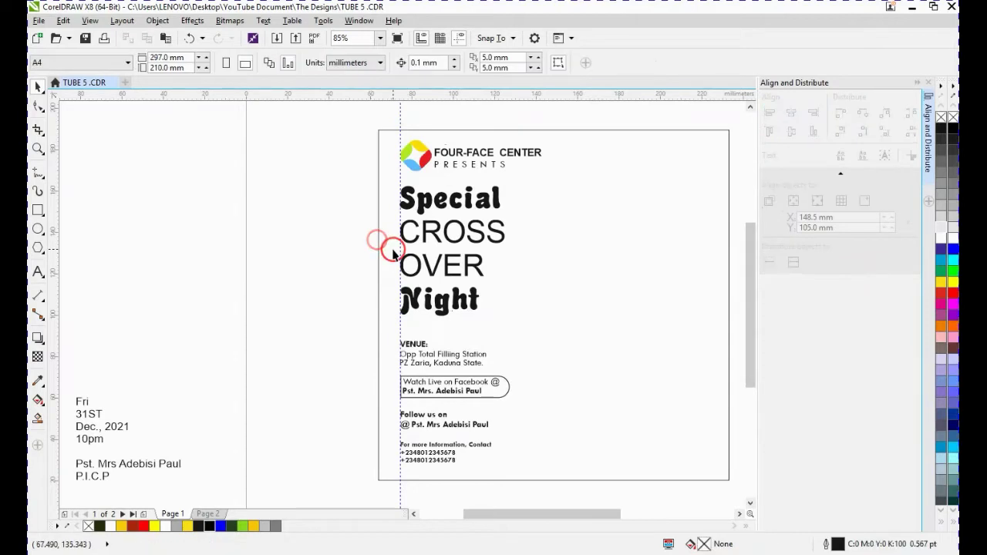
- Resize Special and Night to 30 pt and nudge Night slightly down
{"action": "left_click", "coordinate": [437, 209]}
{"action": "left_click", "coordinate": [426, 307], "text": "shift"}
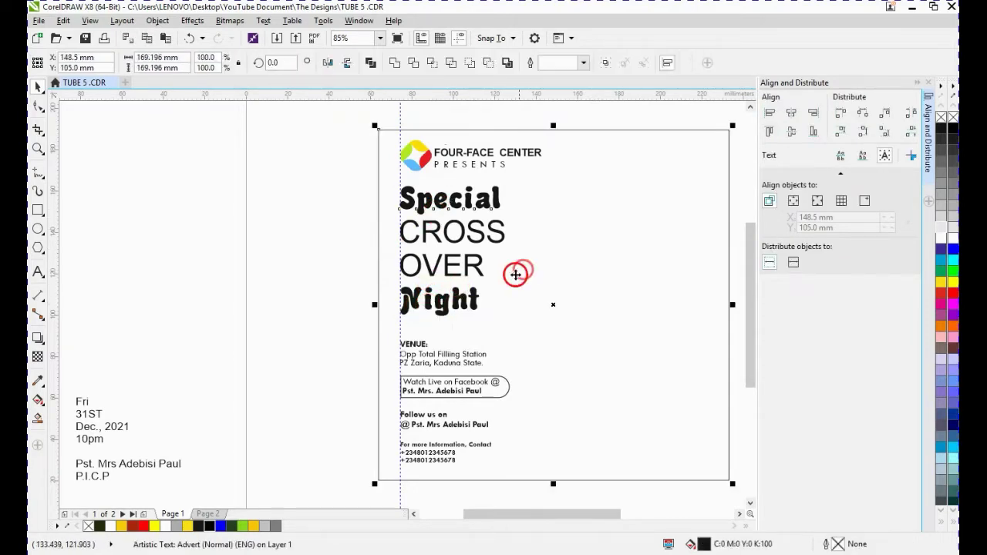
{"action": "left_click", "coordinate": [443, 307]}
{"action": "left_click", "coordinate": [444, 307], "text": "shift"}
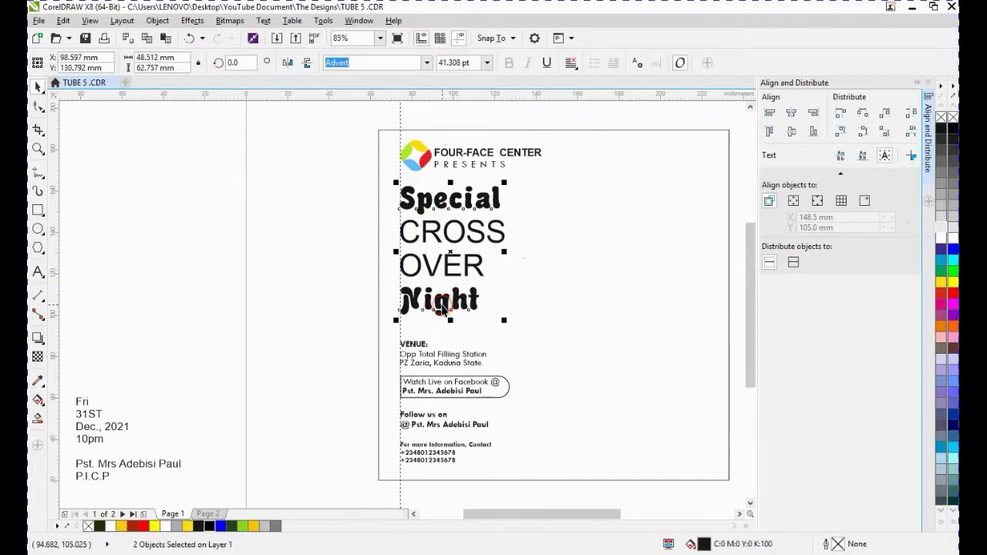
{"action": "left_click", "coordinate": [457, 63]}
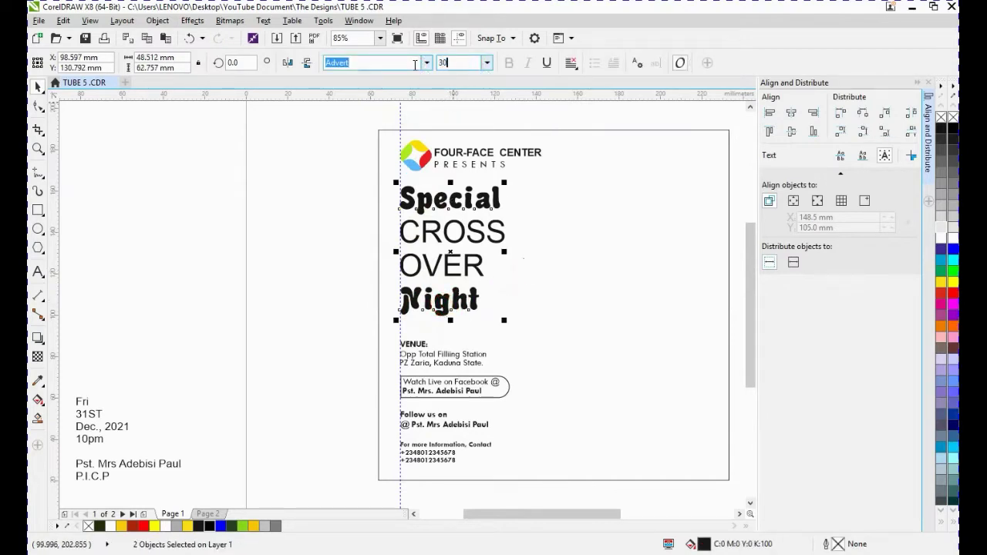
{"action": "key", "text": "Return"}
{"action": "left_click", "coordinate": [333, 216]}
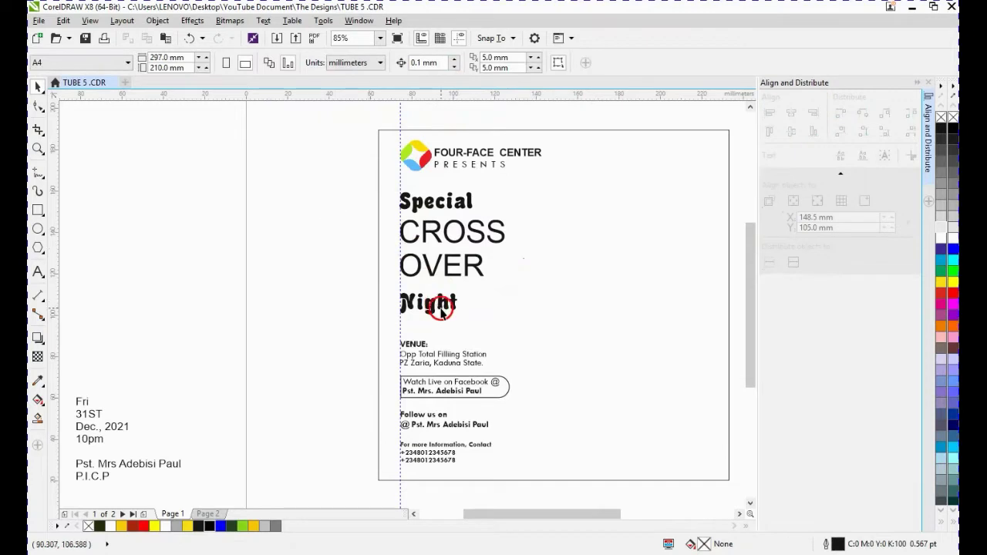
{"action": "left_click_drag", "start_coordinate": [431, 305], "coordinate": [431, 312]}
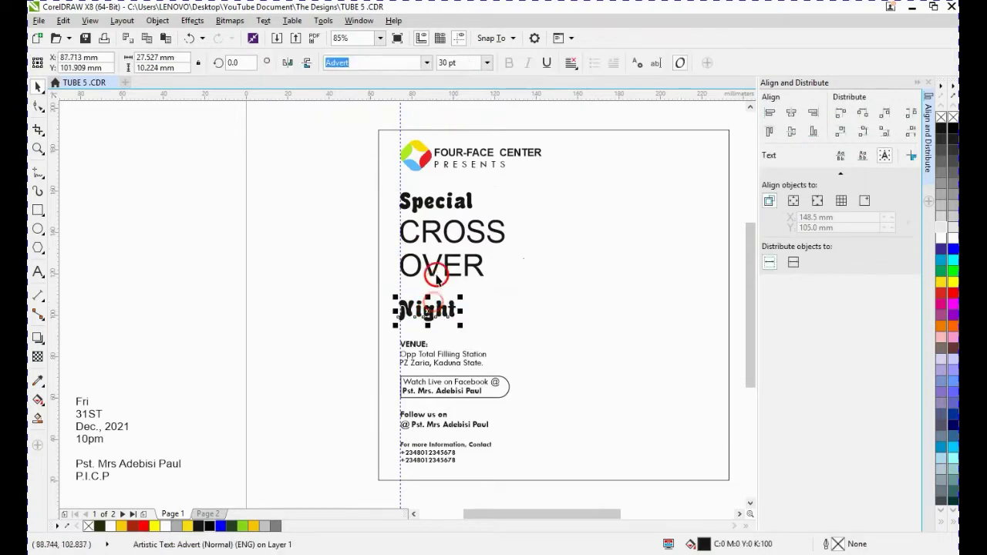
{"action": "left_click", "coordinate": [435, 272]}
- Switch the CROSS and OVER lines from Uniform Regular to Uniform Bold
{"action": "left_click", "coordinate": [436, 240], "text": "shift"}
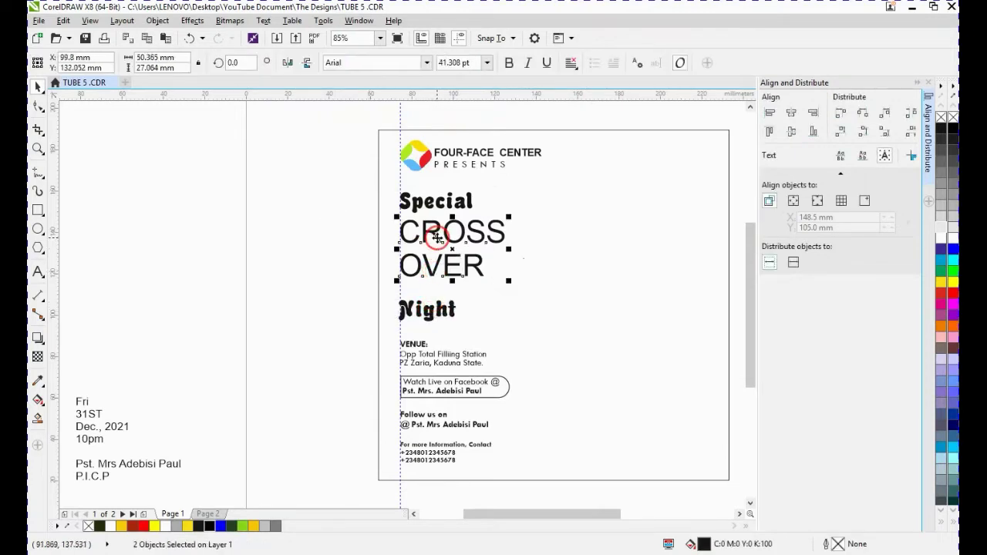
{"action": "left_click", "coordinate": [426, 62]}
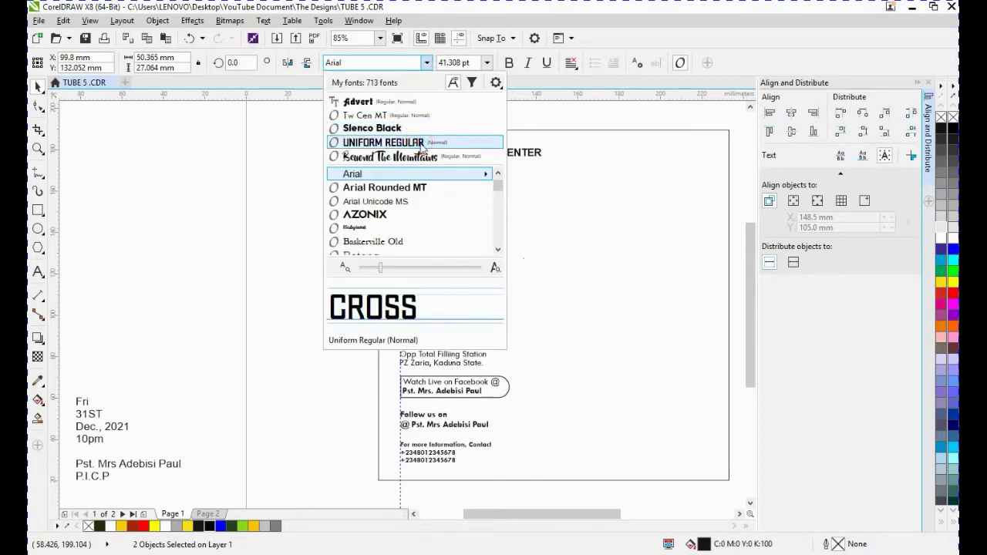
{"action": "left_click", "coordinate": [419, 143]}
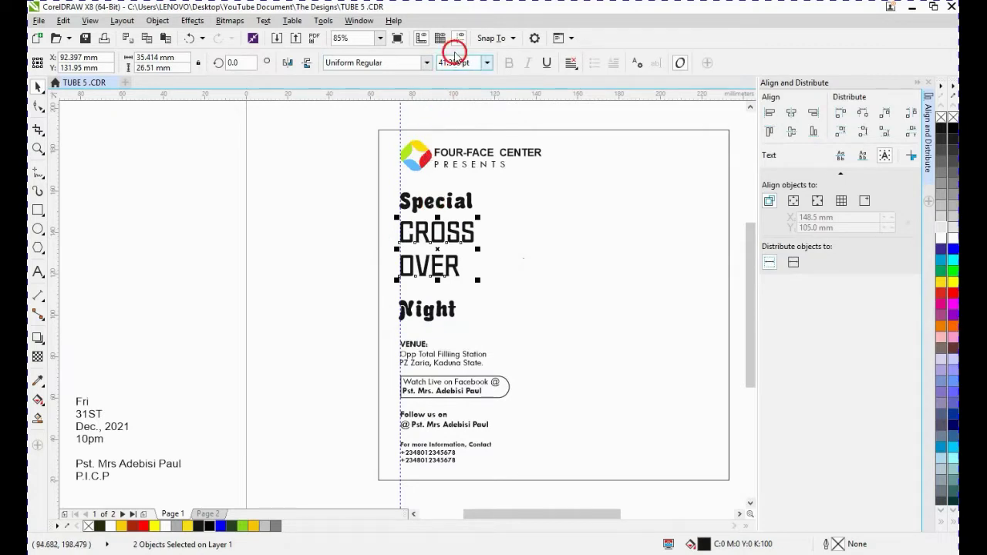
{"action": "left_click", "coordinate": [428, 62]}
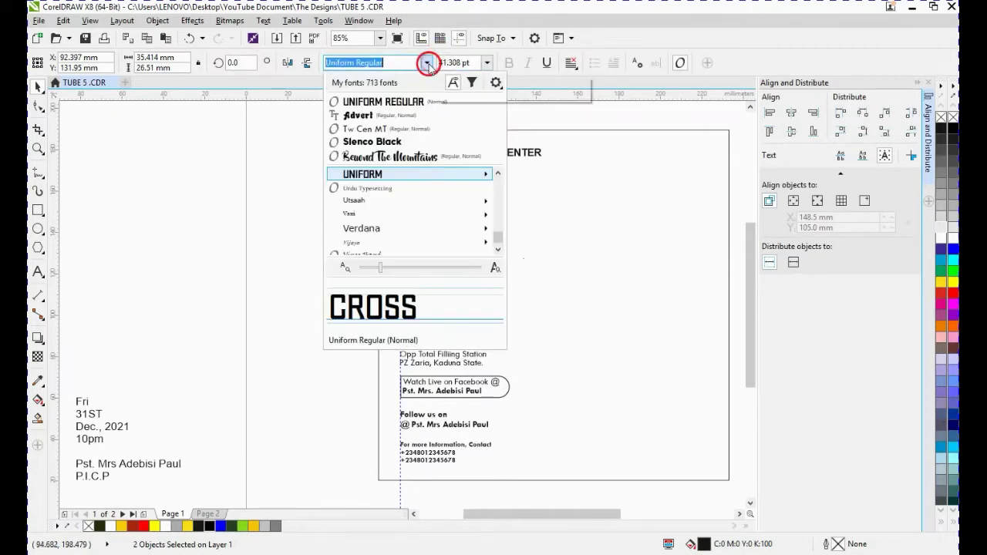
{"action": "mouse_move", "coordinate": [481, 173]}
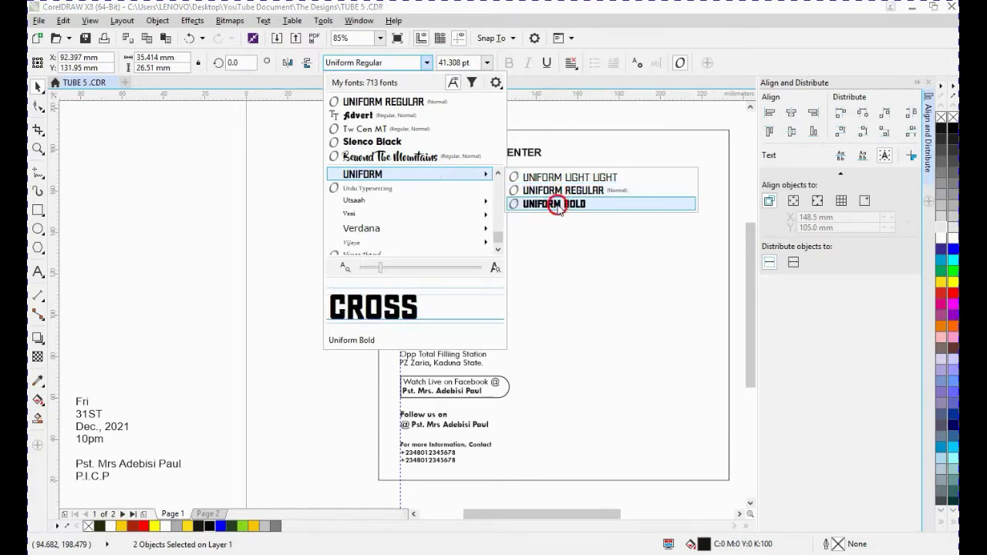
{"action": "left_click", "coordinate": [558, 204]}
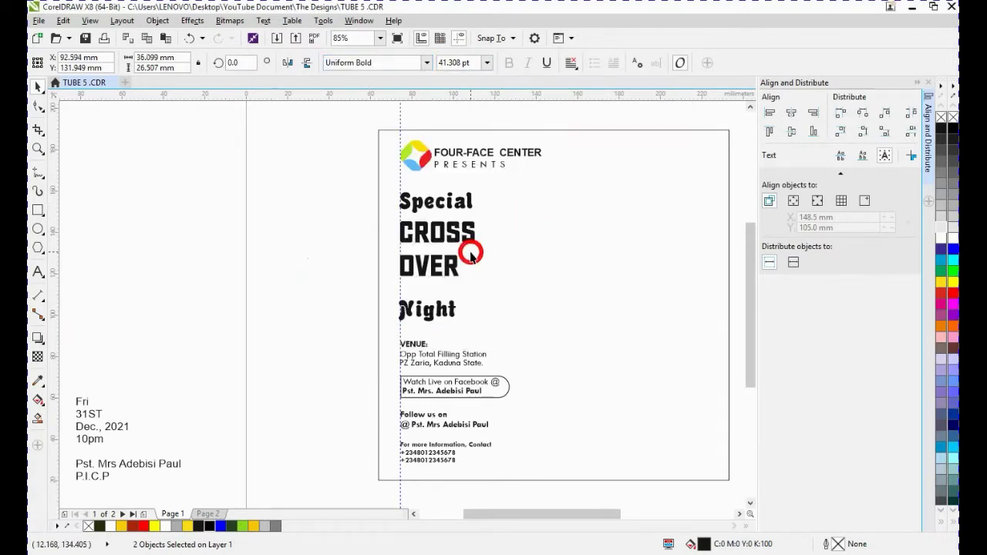
{"action": "left_click", "coordinate": [450, 265]}
{"action": "left_click", "coordinate": [451, 264]}
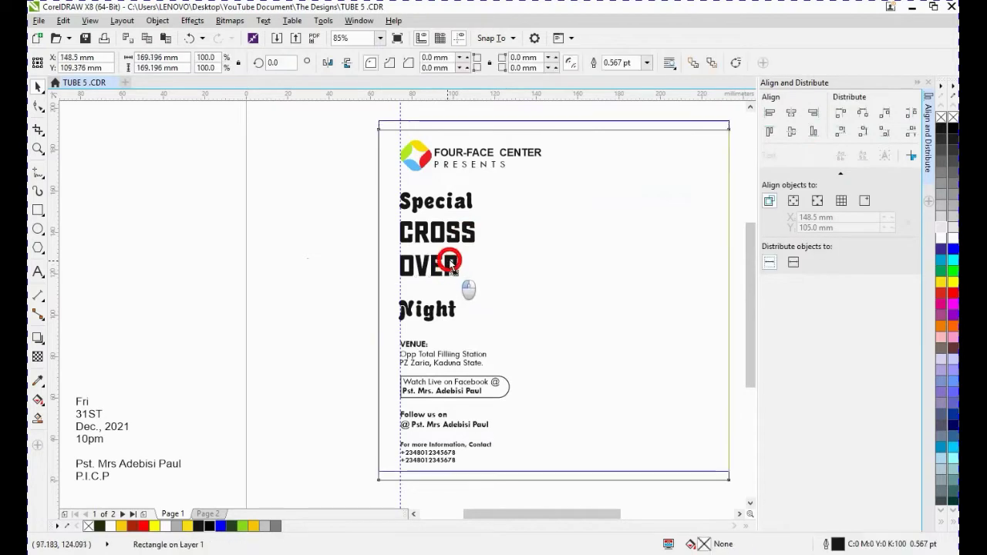
- Move OVER up closer to CROSS and enlarge CROSS and OVER to about 164%
{"action": "left_click_drag", "start_coordinate": [451, 264], "coordinate": [450, 263]}
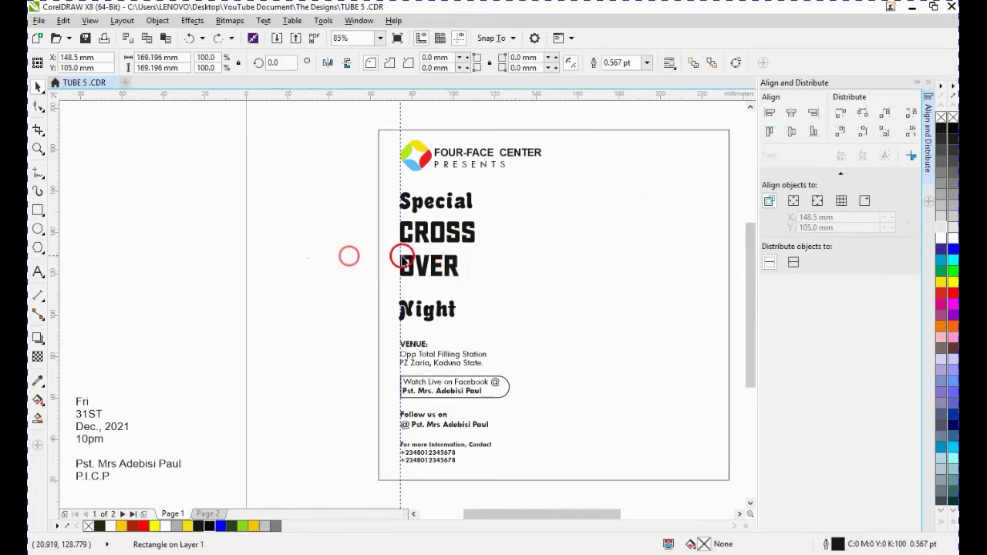
{"action": "left_click", "coordinate": [402, 263]}
{"action": "left_click", "coordinate": [438, 280]}
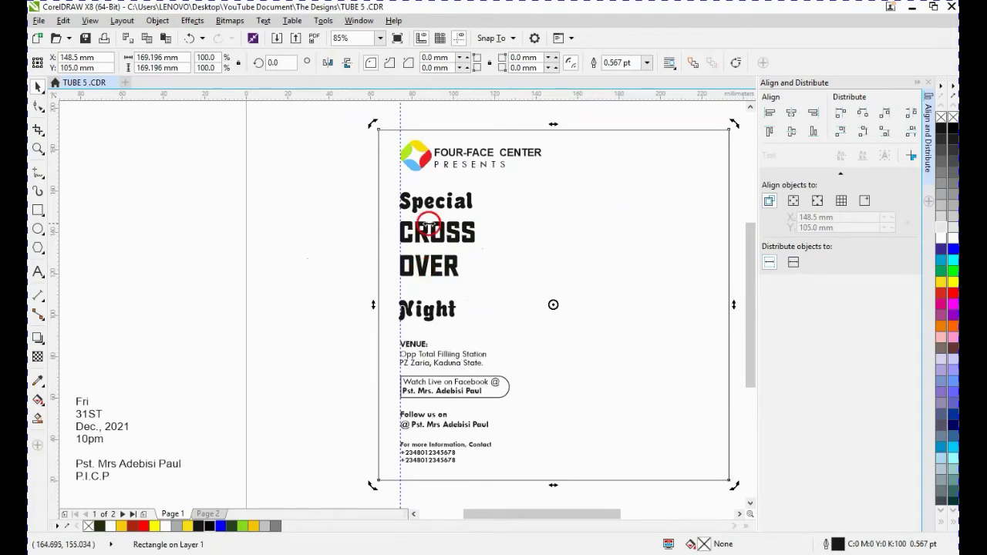
{"action": "left_click", "coordinate": [401, 258]}
{"action": "left_click_drag", "start_coordinate": [420, 274], "coordinate": [530, 326]}
{"action": "left_click", "coordinate": [421, 245], "text": "shift"}
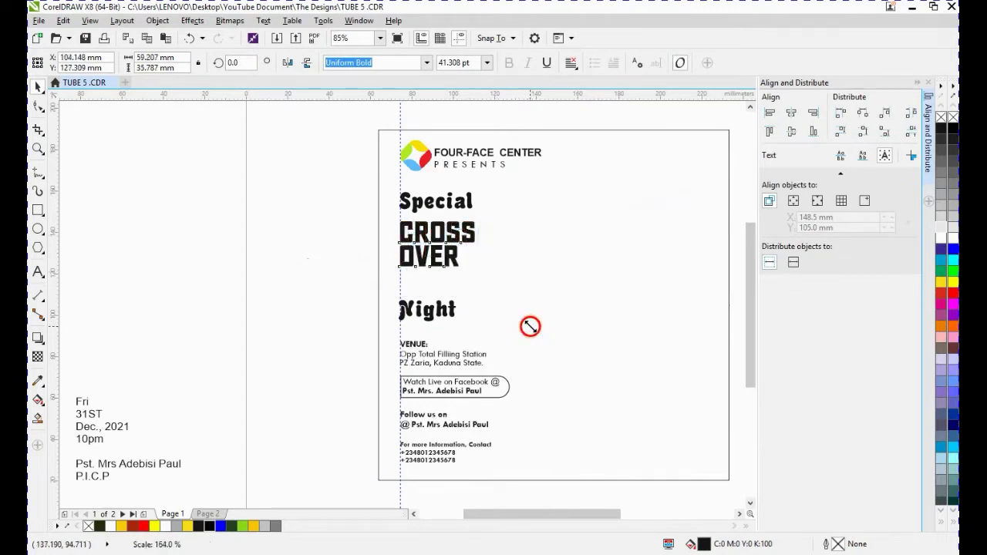
{"action": "left_click", "coordinate": [434, 226]}
{"action": "left_click", "coordinate": [466, 243]}
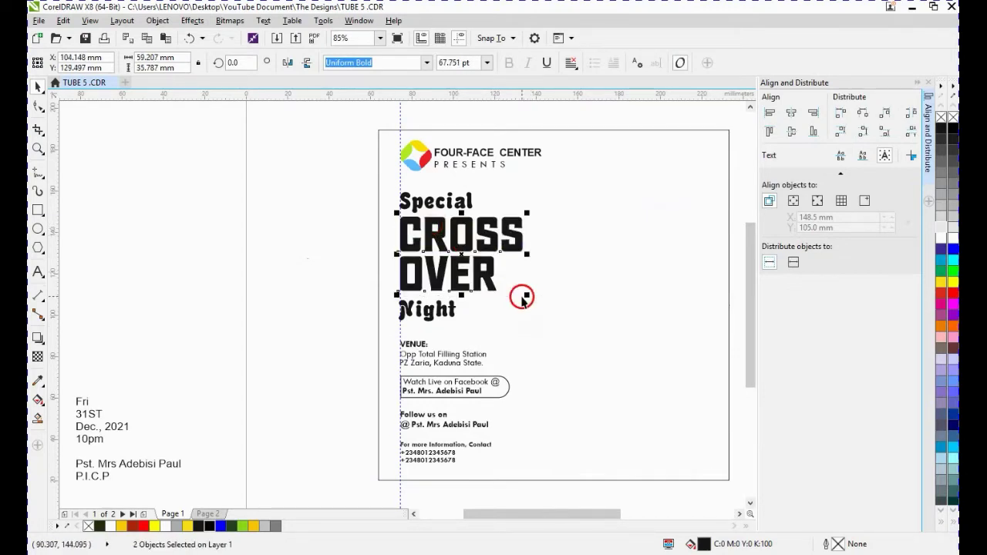
{"action": "mouse_move", "coordinate": [522, 298]}
{"action": "left_mouse_down"}
{"action": "mouse_move", "coordinate": [548, 317]}
{"action": "mouse_move", "coordinate": [536, 303]}
{"action": "left_mouse_up"}
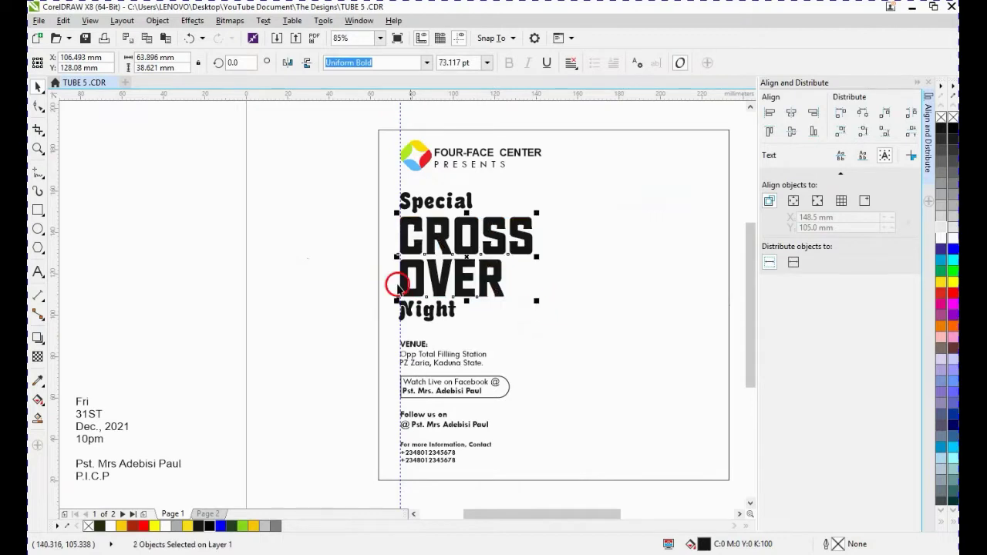
{"action": "left_click_drag", "start_coordinate": [327, 313], "coordinate": [551, 206]}
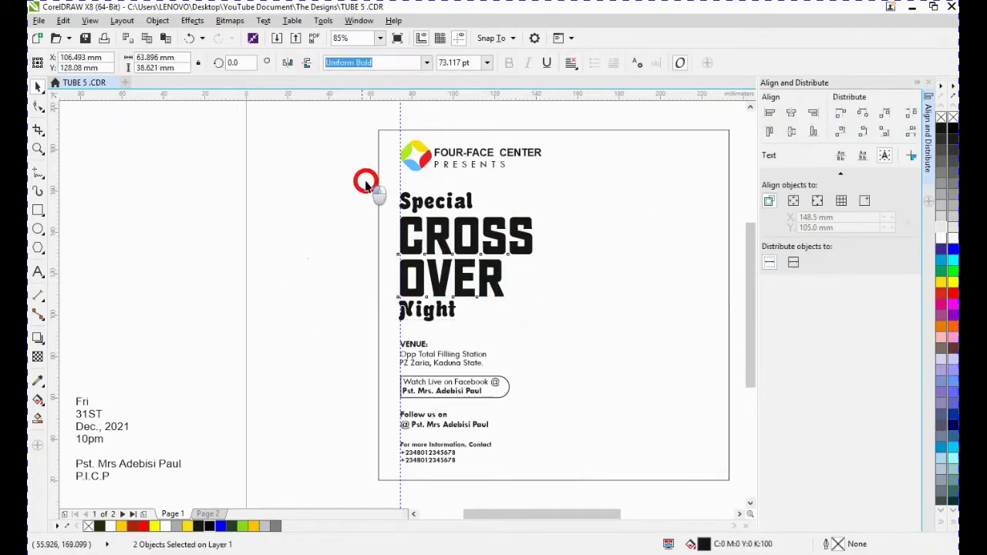
- Move the four-word title up toward the logo, scale it about 120%, and group it
{"action": "left_click_drag", "start_coordinate": [365, 184], "coordinate": [566, 337]}
{"action": "left_click_drag", "start_coordinate": [462, 208], "coordinate": [463, 195]}
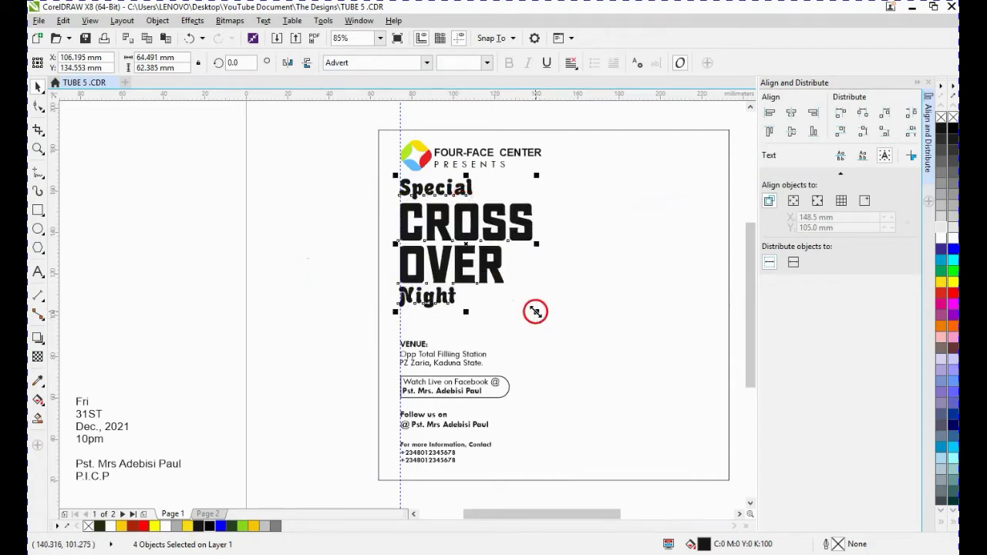
{"action": "left_click_drag", "start_coordinate": [535, 311], "coordinate": [560, 334]}
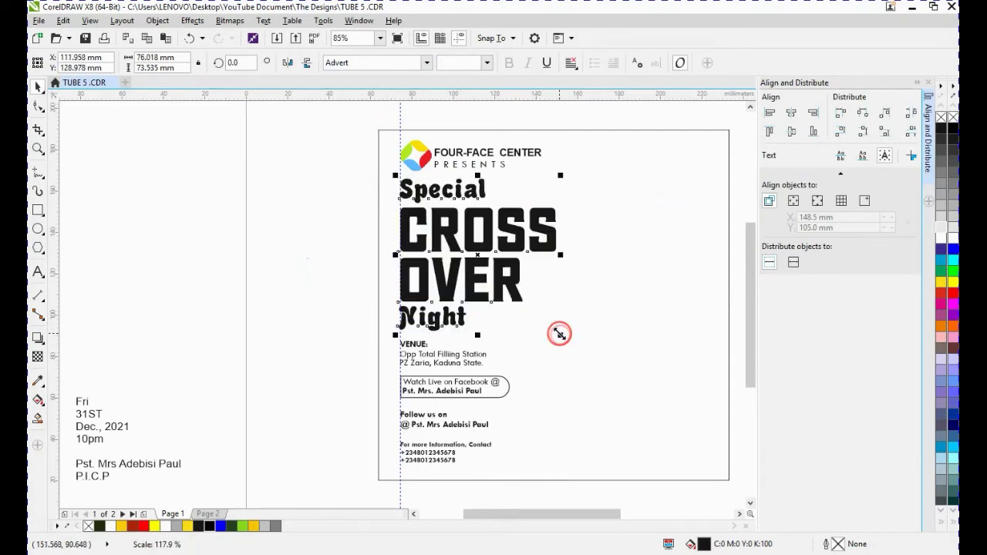
{"action": "left_click", "coordinate": [436, 262]}
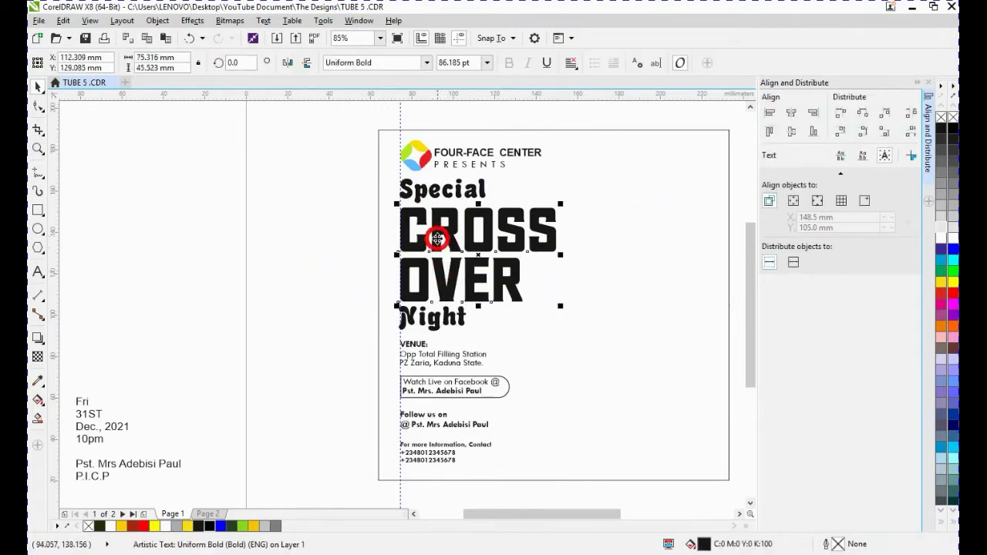
{"action": "left_click", "coordinate": [392, 241]}
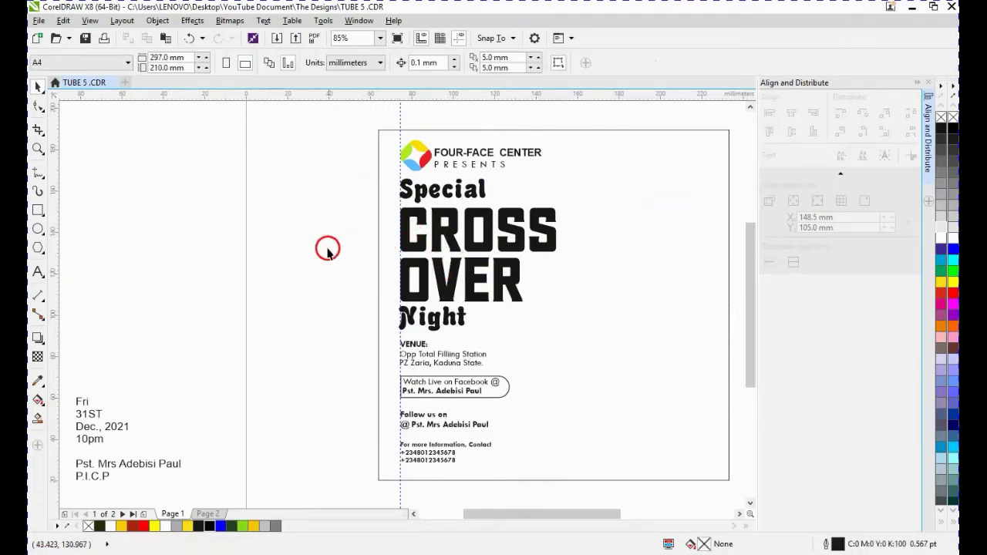
{"action": "left_click_drag", "start_coordinate": [345, 333], "coordinate": [588, 176]}
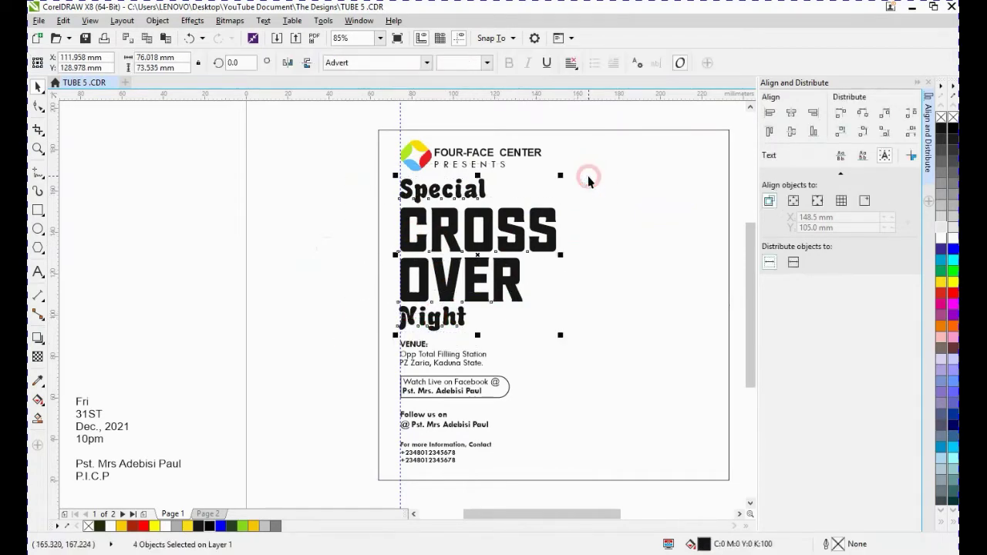
{"action": "key", "text": "ctrl+g"}
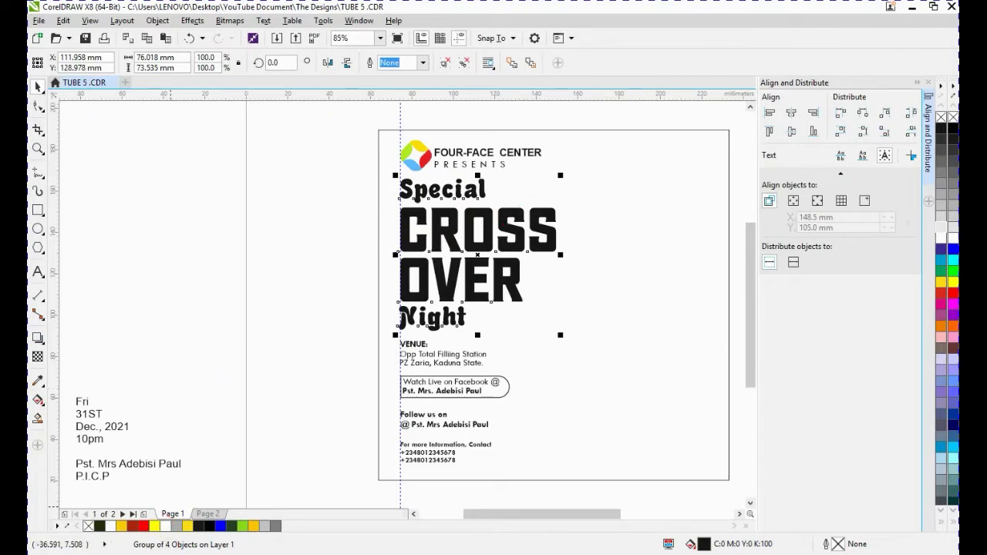
- Copy the orange background image in Explorer and paste it onto the CorelDRAW canvas
{"action": "key", "text": "alt+Tab"}
{"action": "left_click", "coordinate": [163, 177]}
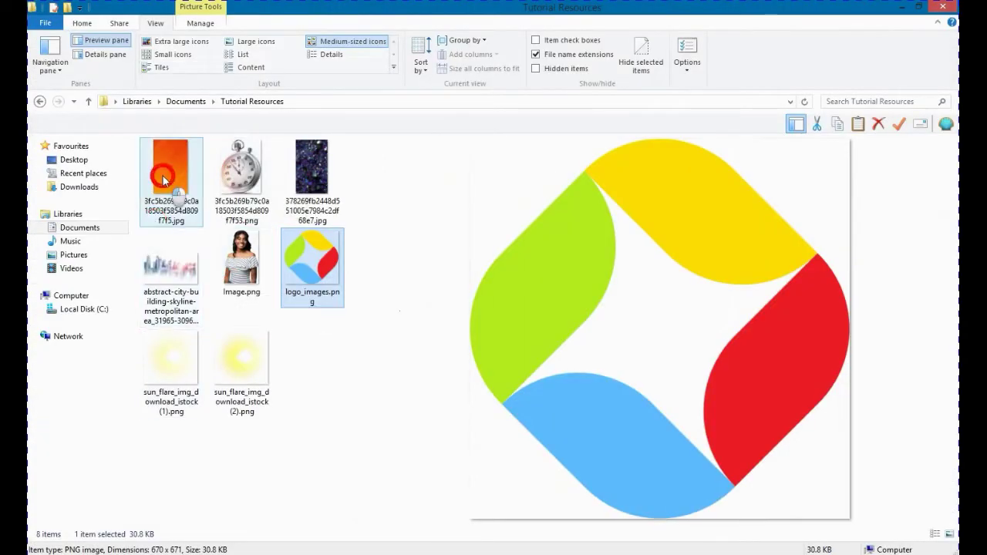
{"action": "right_click", "coordinate": [163, 176]}
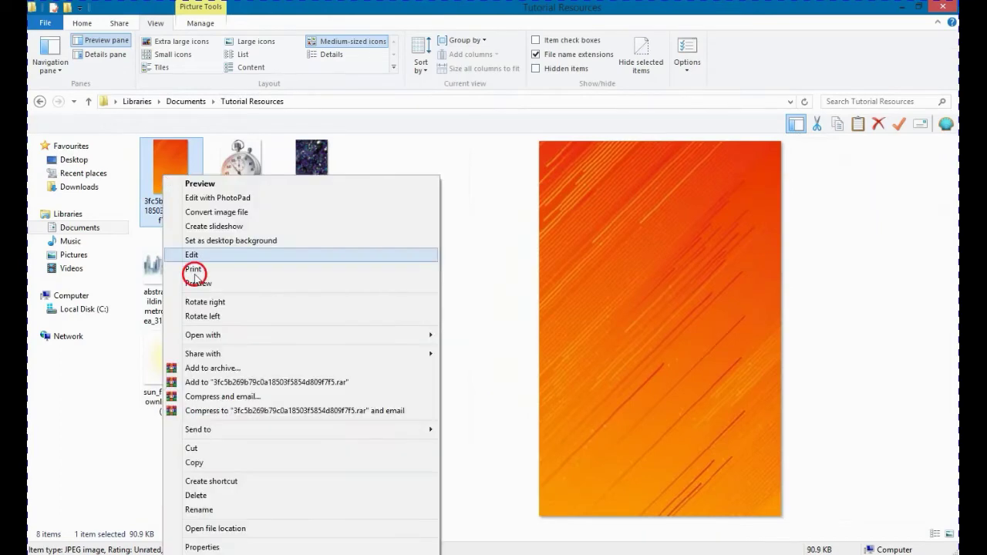
{"action": "left_click", "coordinate": [165, 404]}
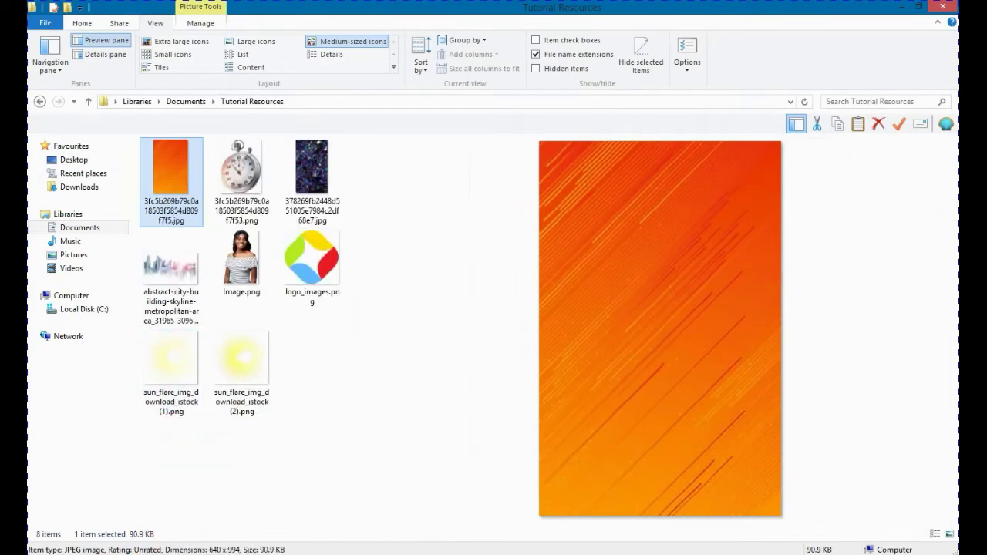
{"action": "key", "text": "alt+Tab"}
{"action": "right_click", "coordinate": [190, 177]}
{"action": "left_click", "coordinate": [242, 250]}
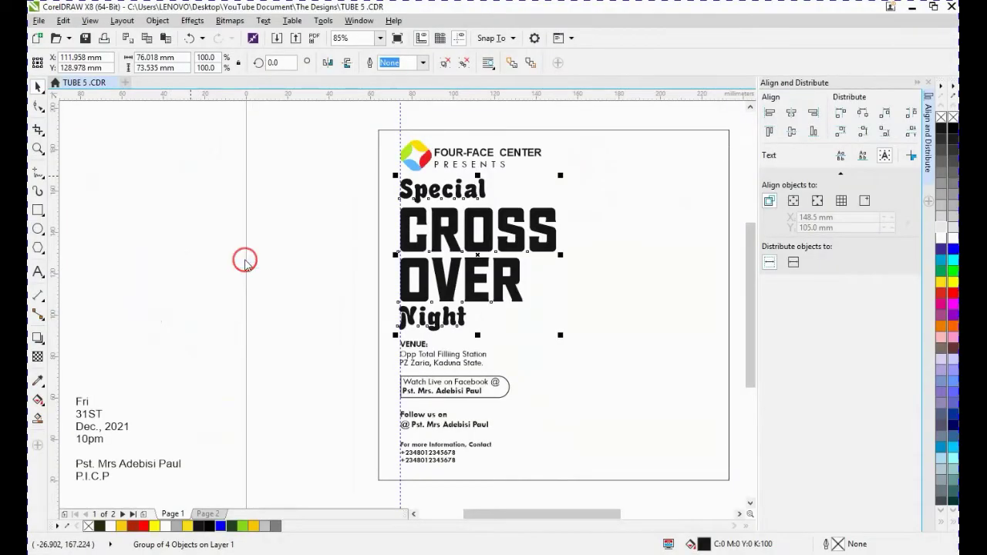
- PowerClip the orange image inside the title and reposition it behind the lettering
{"action": "left_click_drag", "start_coordinate": [540, 294], "coordinate": [444, 235]}
{"action": "left_click", "coordinate": [493, 327]}
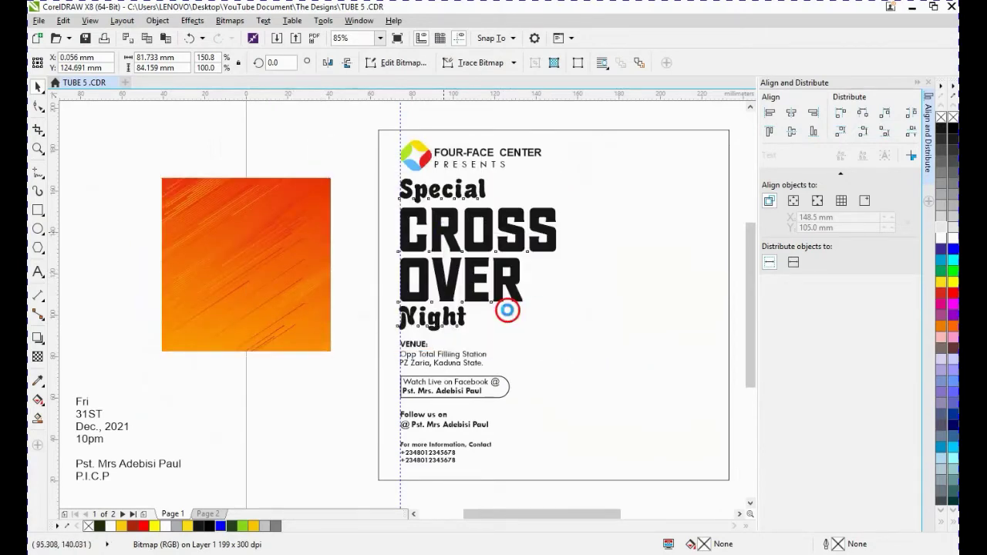
{"action": "left_click", "coordinate": [470, 242], "text": "ctrl"}
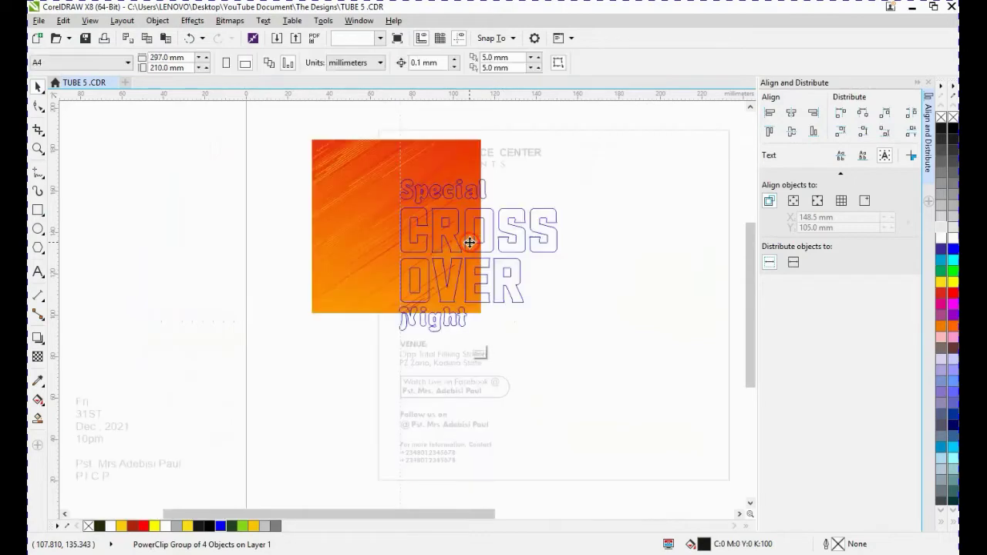
{"action": "left_click_drag", "start_coordinate": [375, 214], "coordinate": [451, 245]}
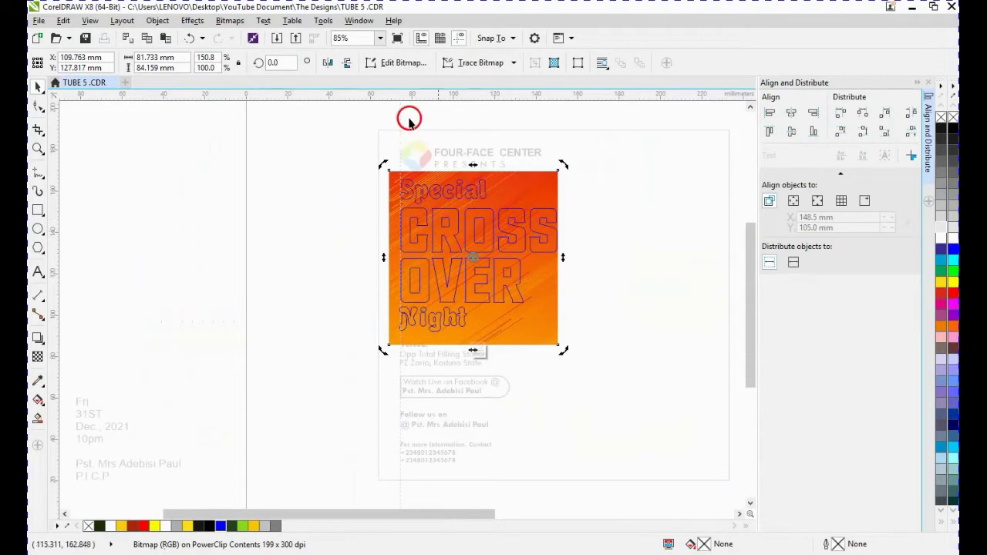
- Apply a 10-pixel Gaussian Blur to the clipped orange image, then finish PowerClip editing
{"action": "left_click", "coordinate": [229, 20]}
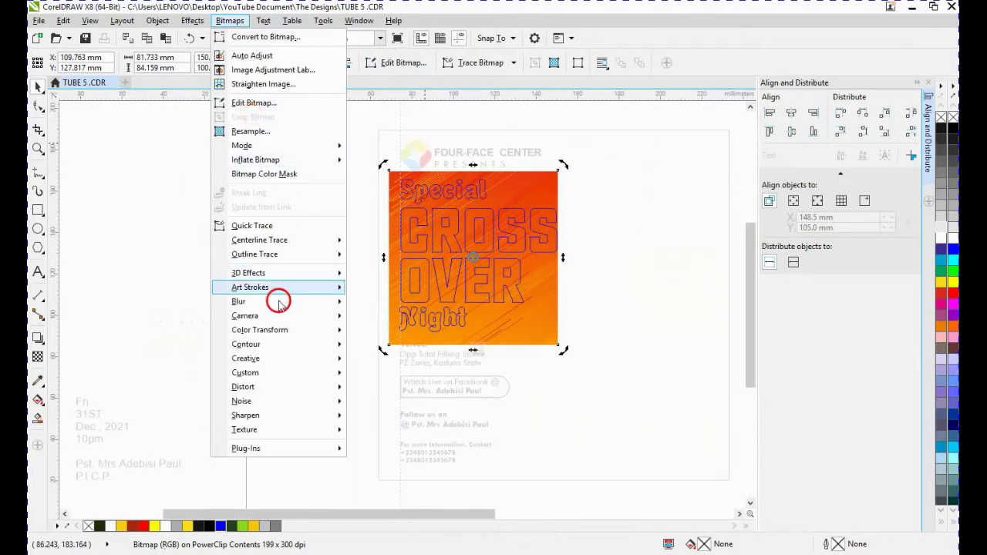
{"action": "mouse_move", "coordinate": [343, 301]}
{"action": "left_click", "coordinate": [401, 315]}
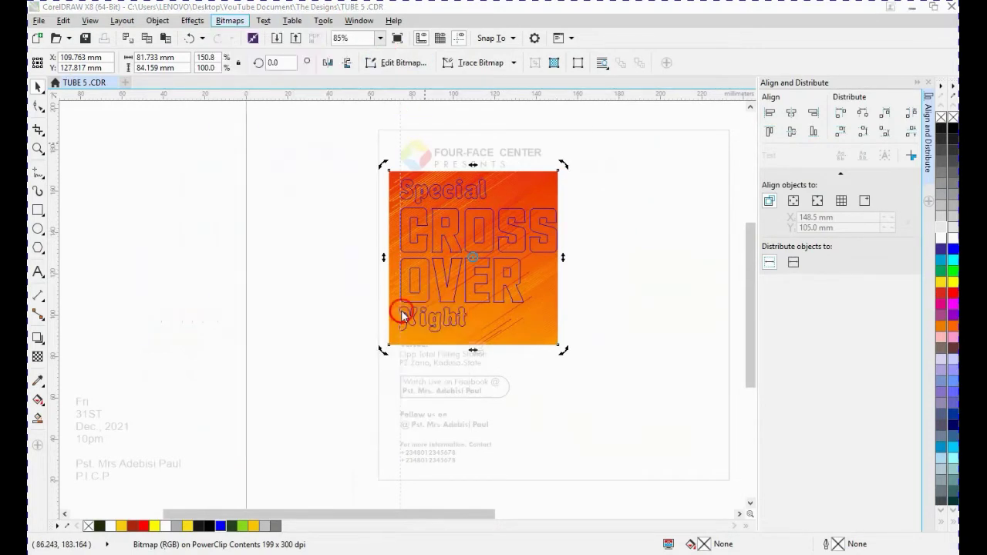
{"action": "left_click_drag", "start_coordinate": [449, 239], "coordinate": [443, 389]}
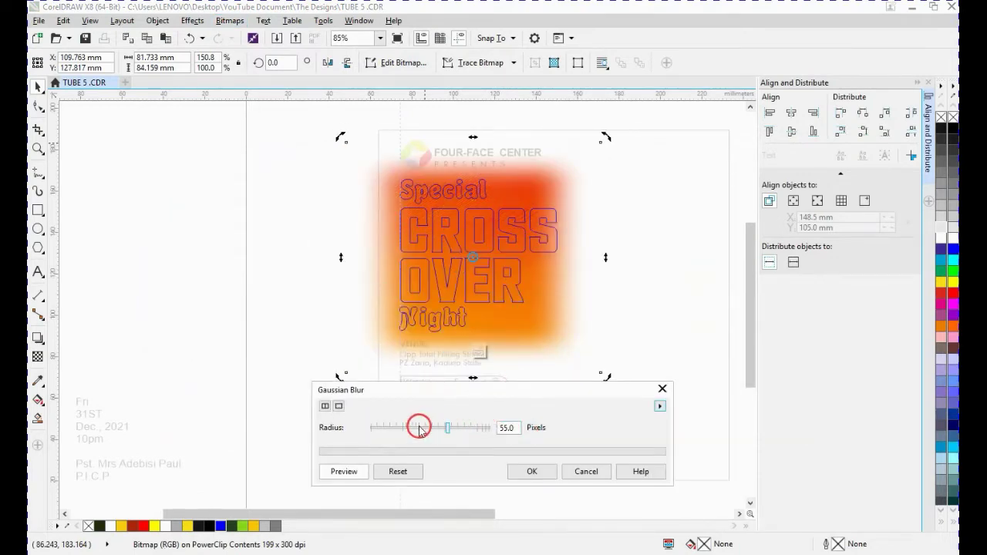
{"action": "left_click_drag", "start_coordinate": [419, 429], "coordinate": [411, 430]}
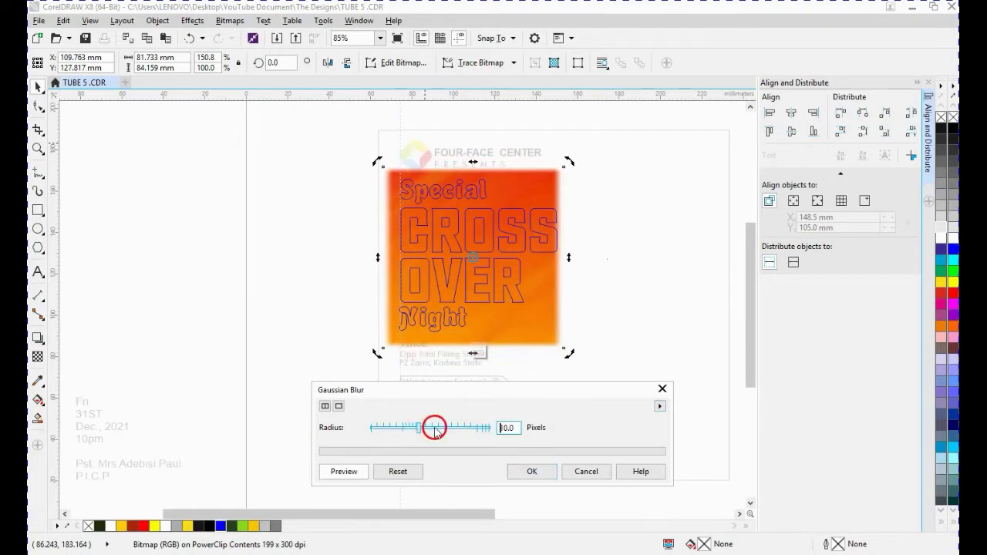
{"action": "left_click_drag", "start_coordinate": [425, 429], "coordinate": [432, 432]}
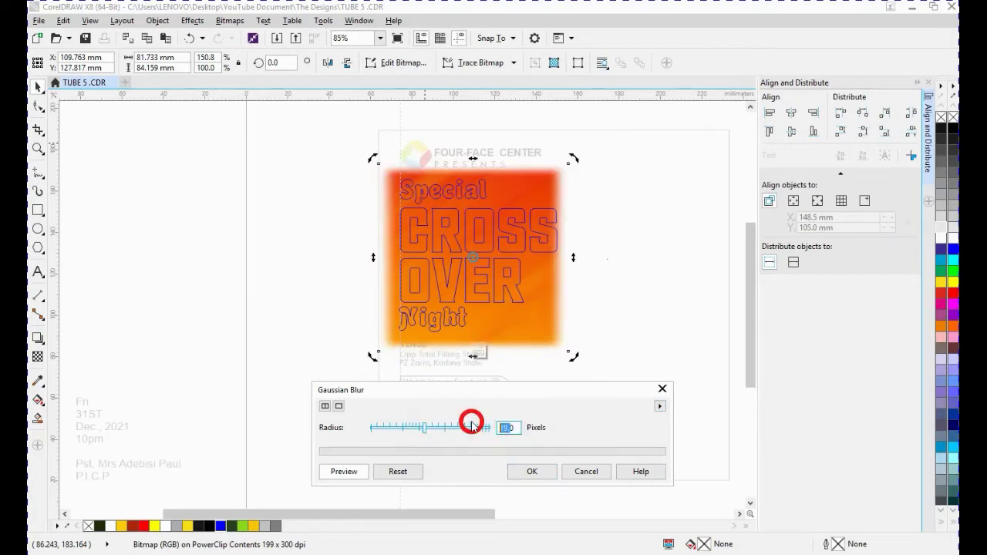
{"action": "left_click", "coordinate": [502, 426]}
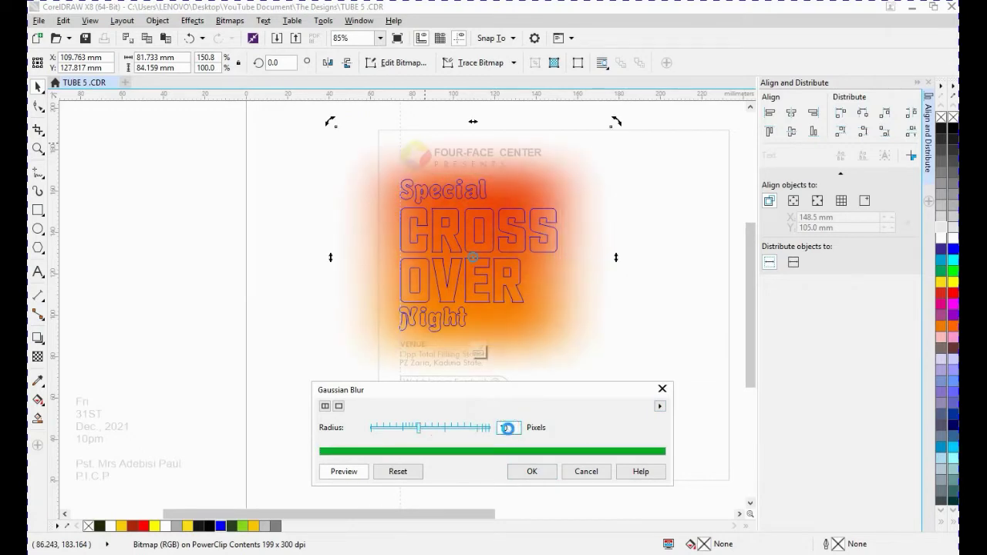
{"action": "left_click", "coordinate": [343, 471]}
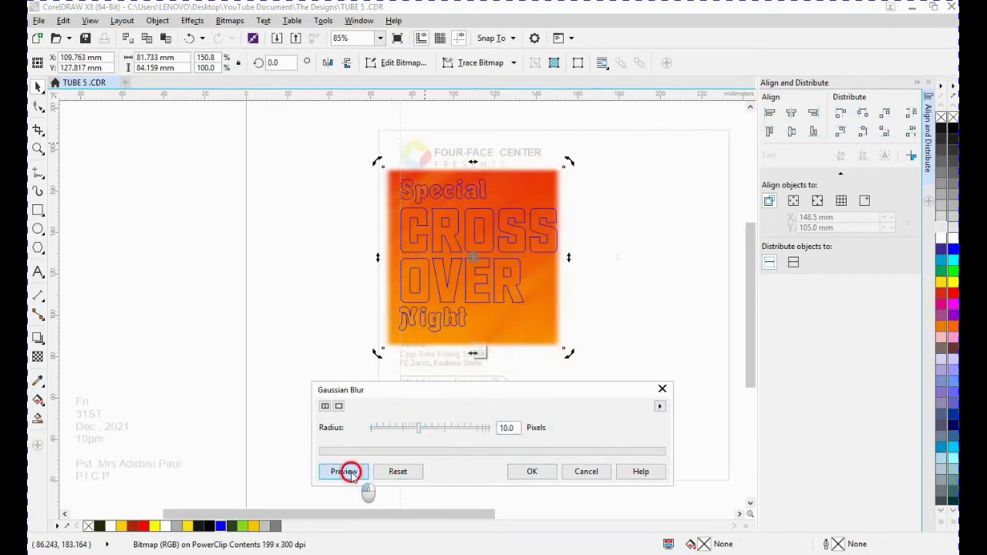
{"action": "left_click", "coordinate": [348, 473]}
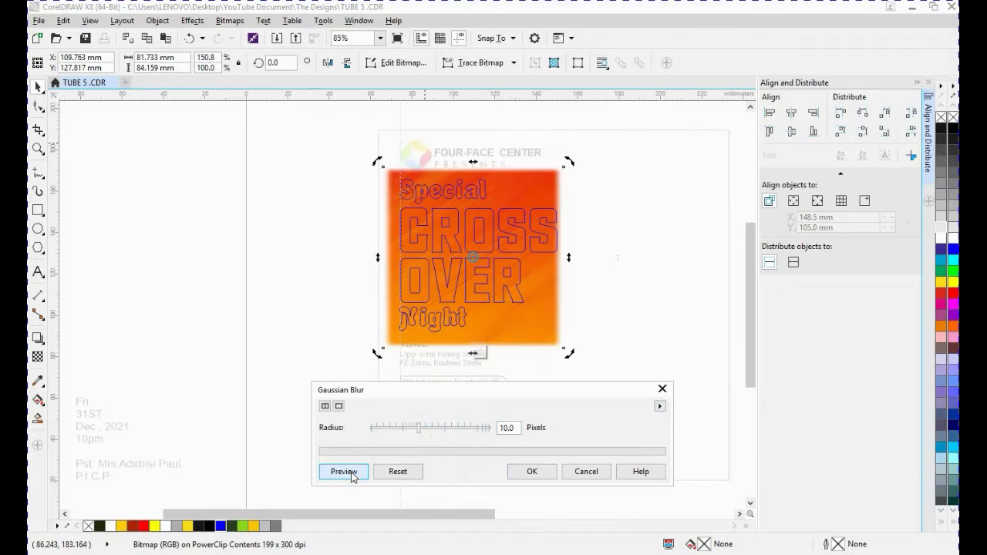
{"action": "left_click", "coordinate": [531, 471]}
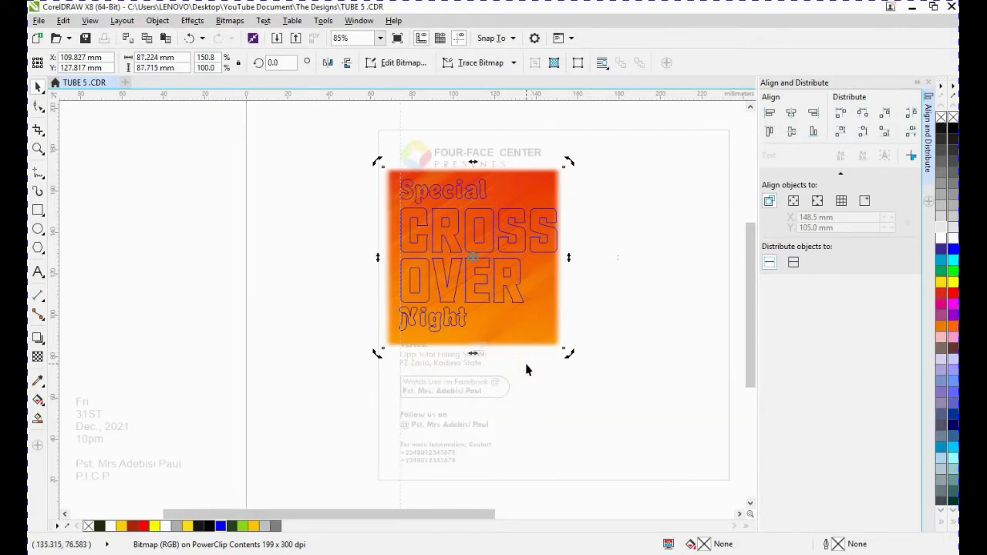
{"action": "left_click", "coordinate": [284, 236]}
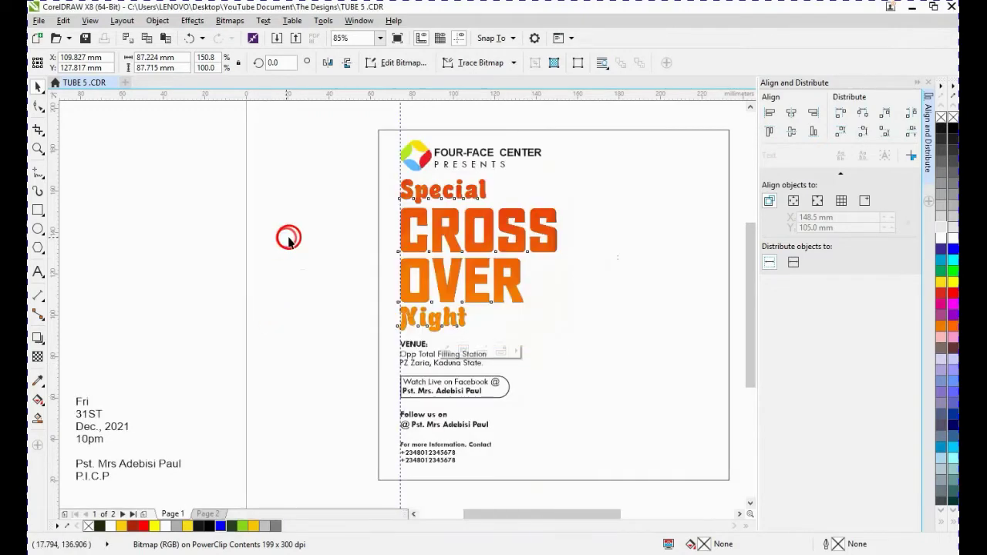
{"action": "left_click", "coordinate": [309, 257]}
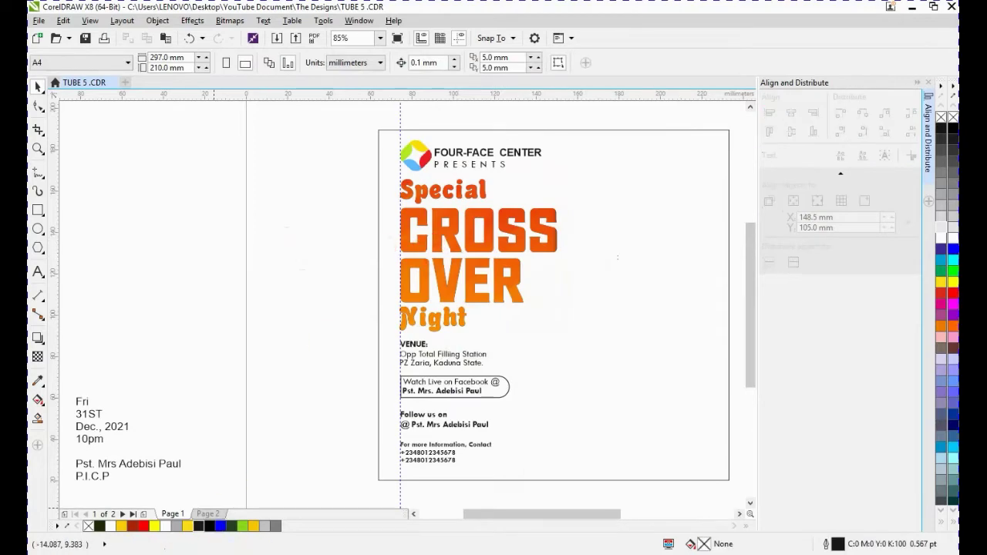
- Copy the purple crystal JPG from Tutorial Resources and return to CorelDRAW
{"action": "left_click", "coordinate": [160, 553]}
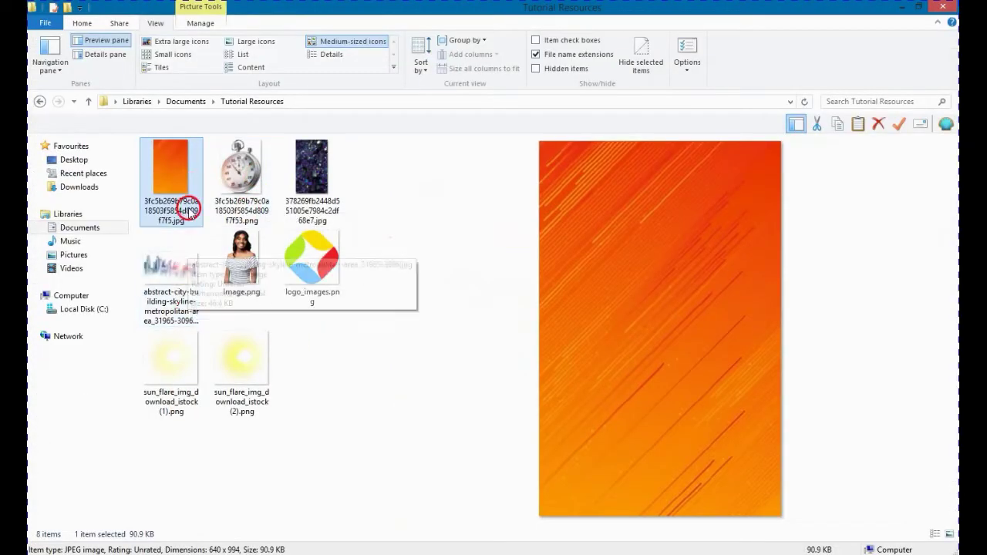
{"action": "left_click", "coordinate": [315, 165]}
{"action": "right_click", "coordinate": [315, 166]}
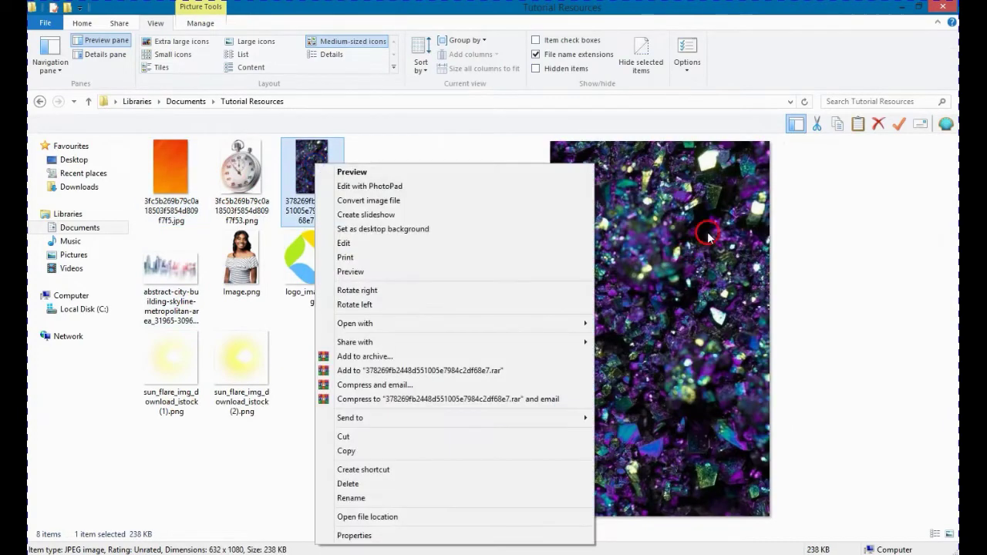
{"action": "left_click", "coordinate": [447, 148]}
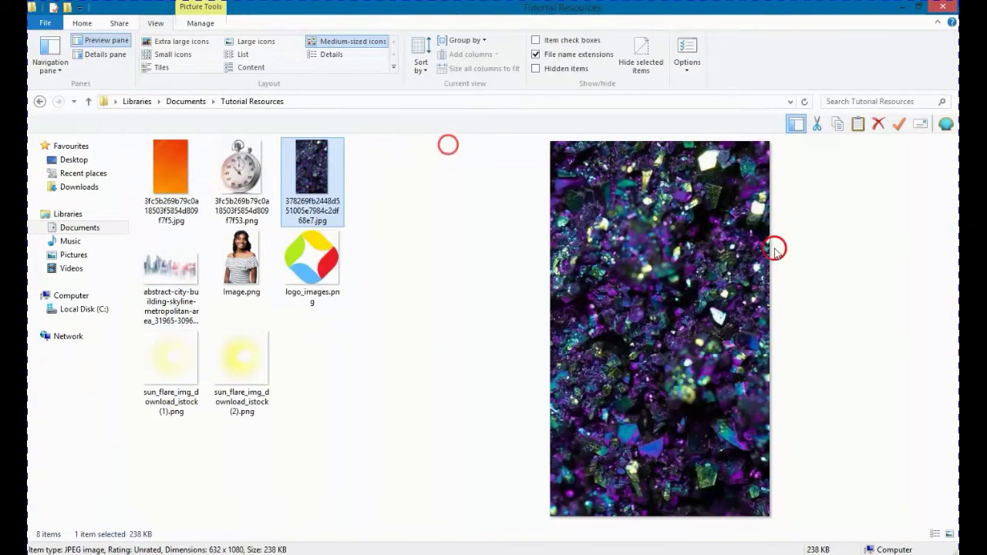
{"action": "right_click", "coordinate": [306, 168]}
{"action": "left_click", "coordinate": [359, 455]}
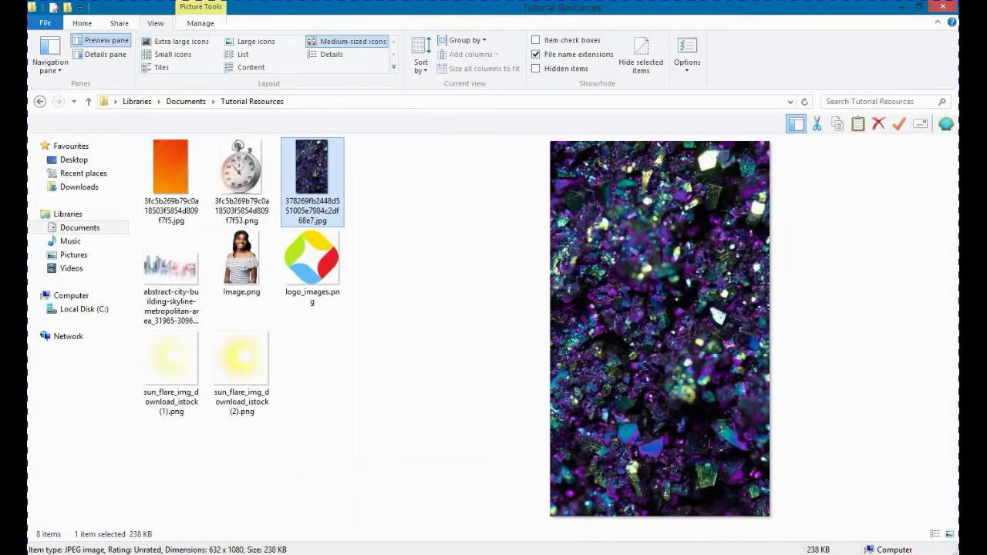
{"action": "key", "text": "alt+Tab"}
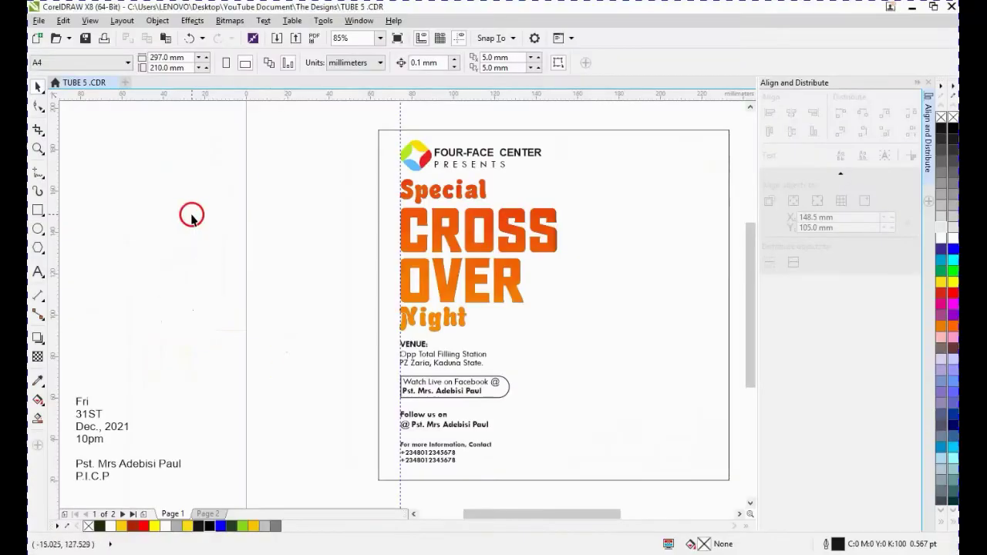
- Paste the crystal image and PowerClip it inside the title
{"action": "right_click", "coordinate": [192, 215]}
{"action": "left_click", "coordinate": [245, 300]}
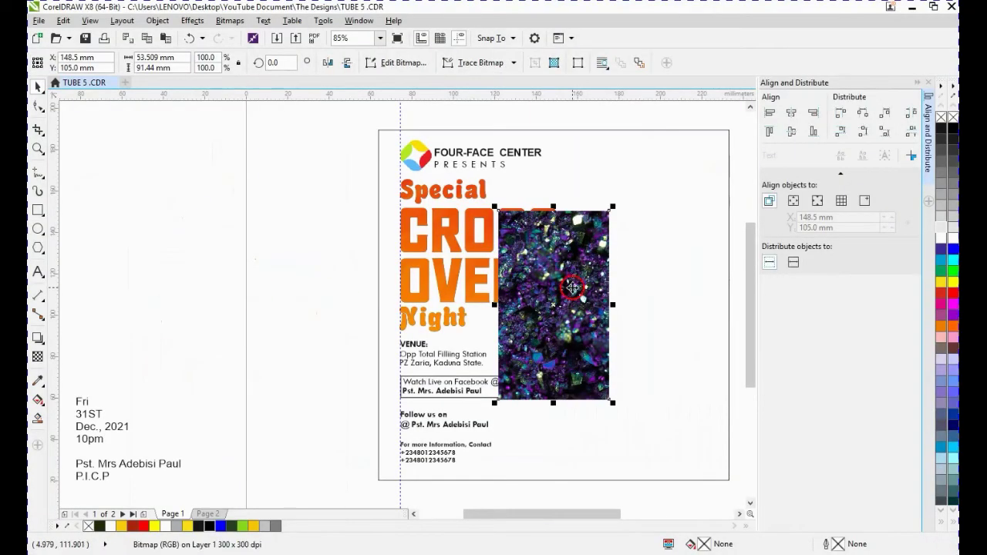
{"action": "left_click_drag", "start_coordinate": [553, 287], "coordinate": [441, 236]}
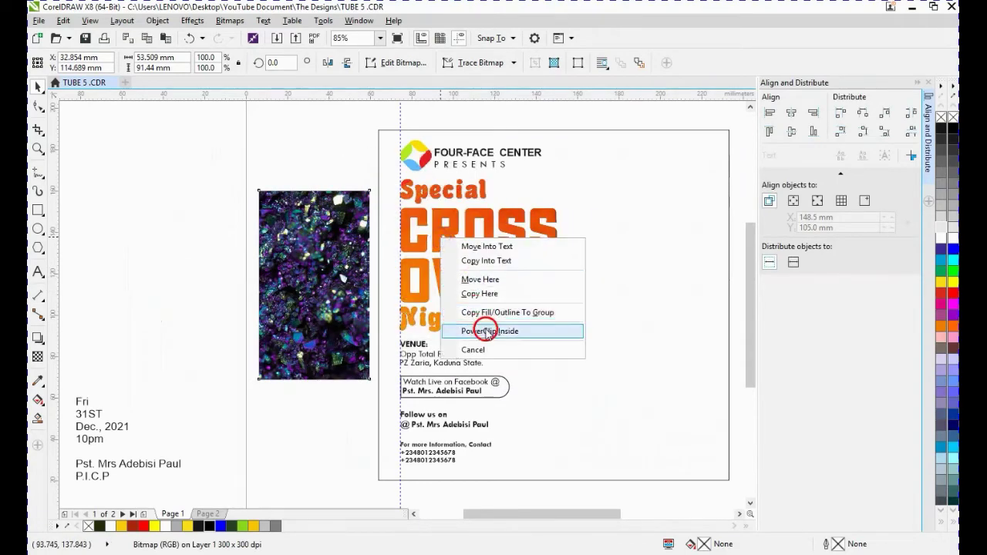
{"action": "left_click", "coordinate": [486, 328]}
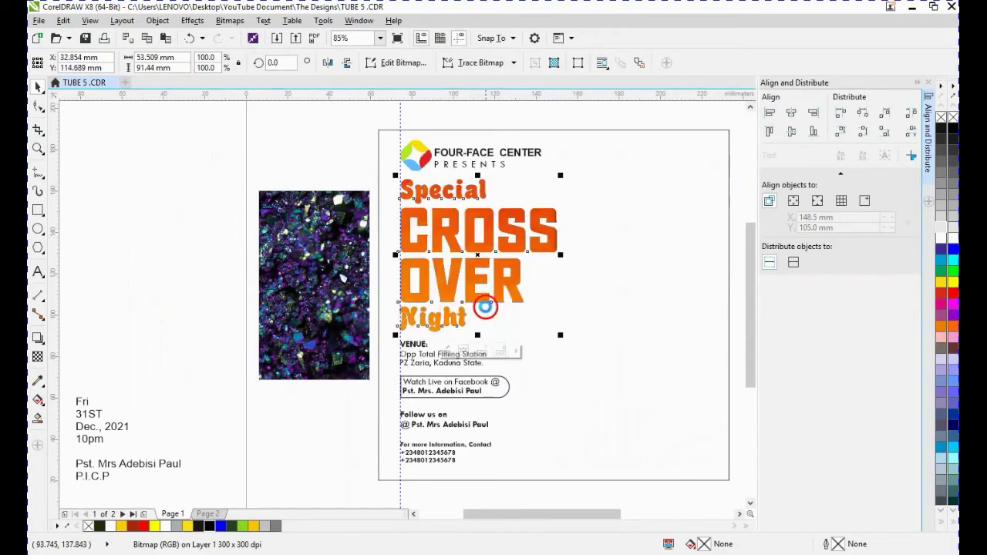
- Edit the clip contents to move the crystal image lower and stretch it wider
{"action": "double_click", "coordinate": [453, 272]}
{"action": "left_click", "coordinate": [438, 272]}
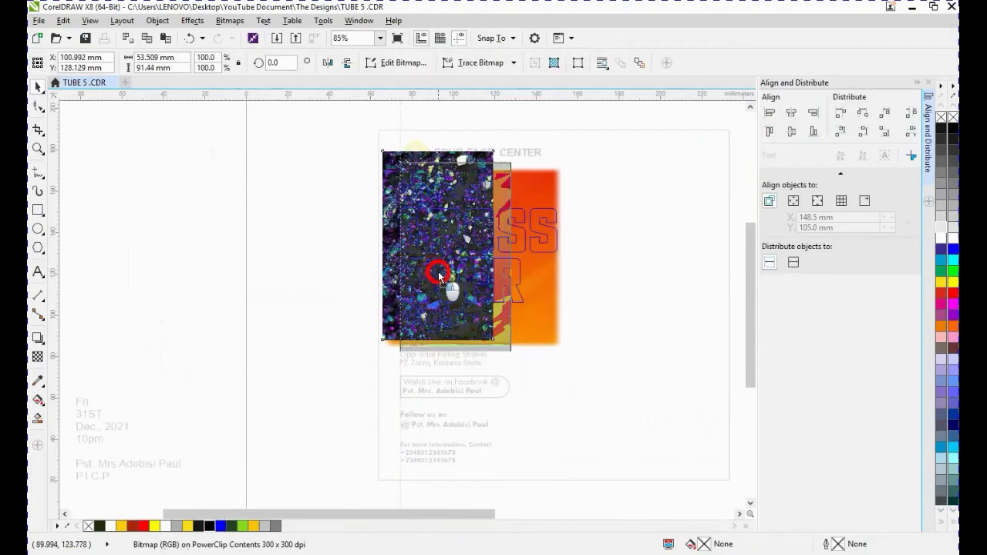
{"action": "left_click_drag", "start_coordinate": [438, 272], "coordinate": [451, 289]}
{"action": "left_click_drag", "start_coordinate": [509, 266], "coordinate": [567, 266]}
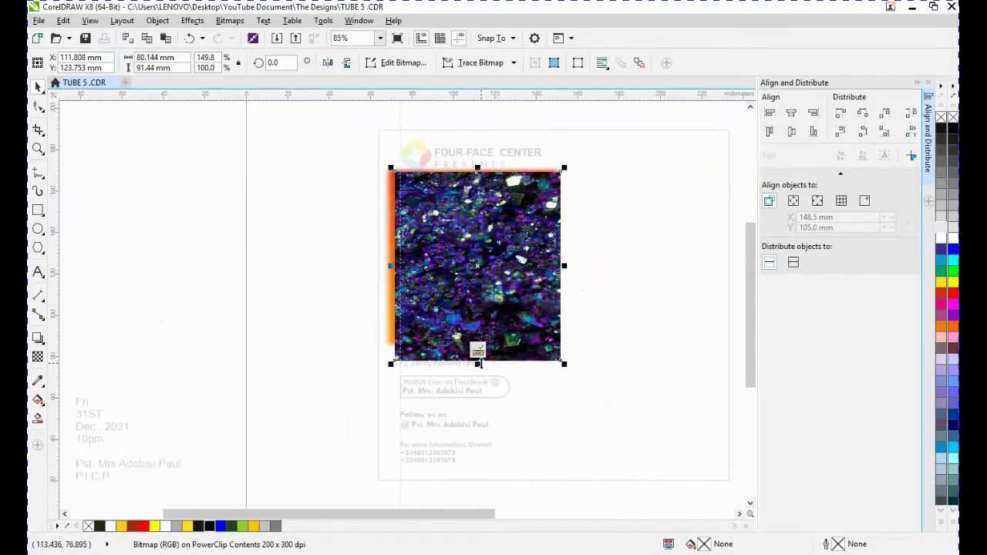
{"action": "left_click_drag", "start_coordinate": [478, 364], "coordinate": [477, 358]}
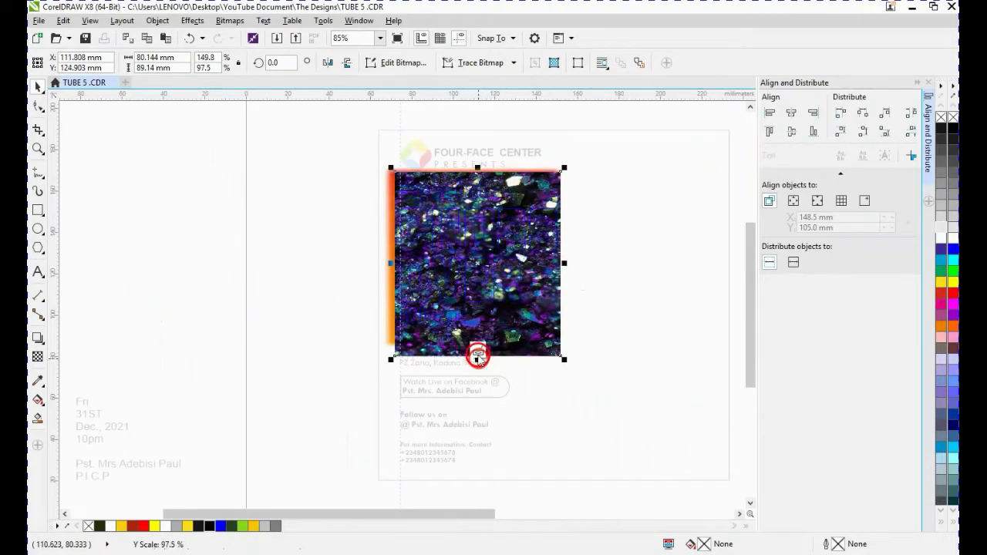
- Give the clipped crystal image uniform transparency
{"action": "left_click", "coordinate": [37, 357]}
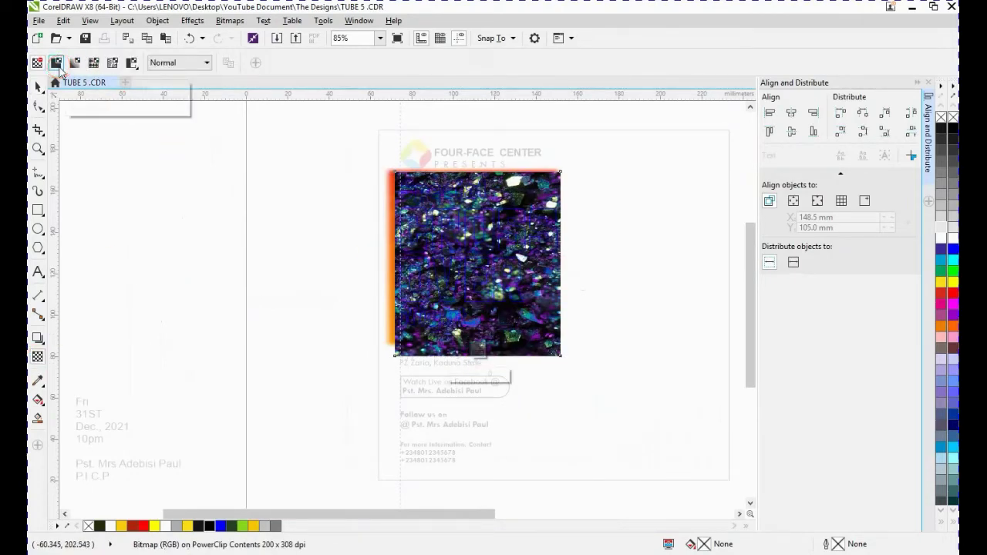
{"action": "left_click", "coordinate": [56, 62]}
{"action": "left_click", "coordinate": [321, 62]}
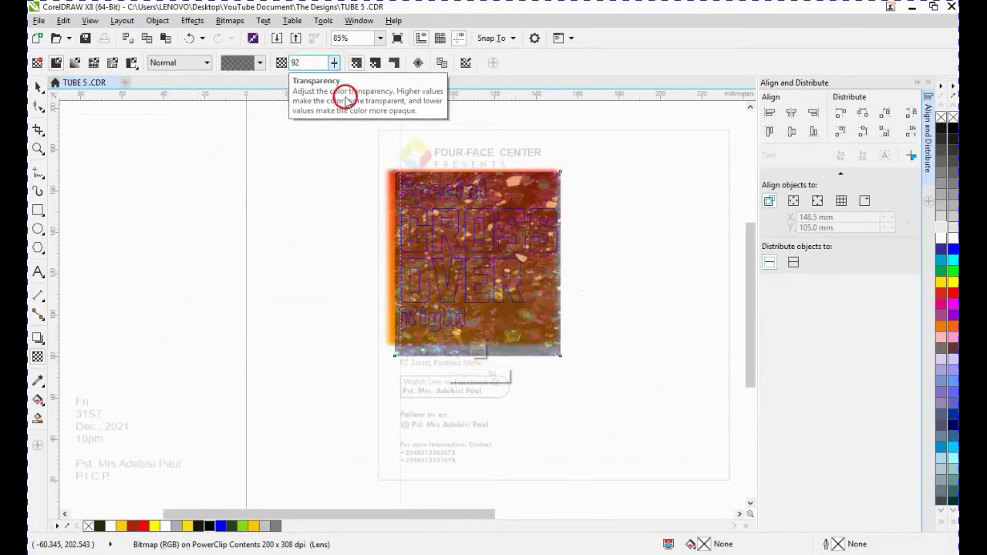
{"action": "scroll", "coordinate": [454, 226], "scroll_direction": "up", "scroll_amount": 3}
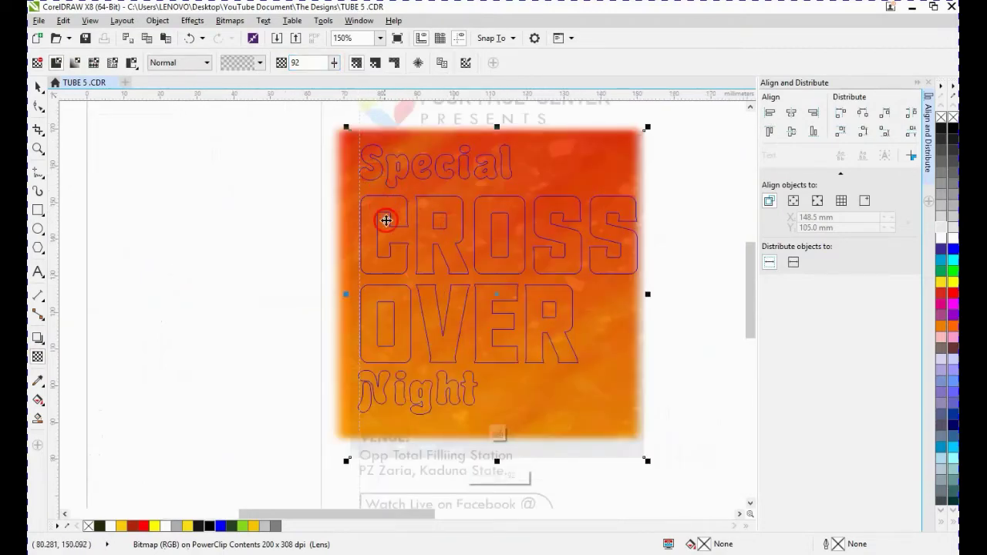
{"action": "key", "text": "space"}
- Reposition the crystal and orange images inside the title, then zoom out to the full page
{"action": "left_click_drag", "start_coordinate": [393, 231], "coordinate": [442, 239]}
{"action": "left_click", "coordinate": [242, 194]}
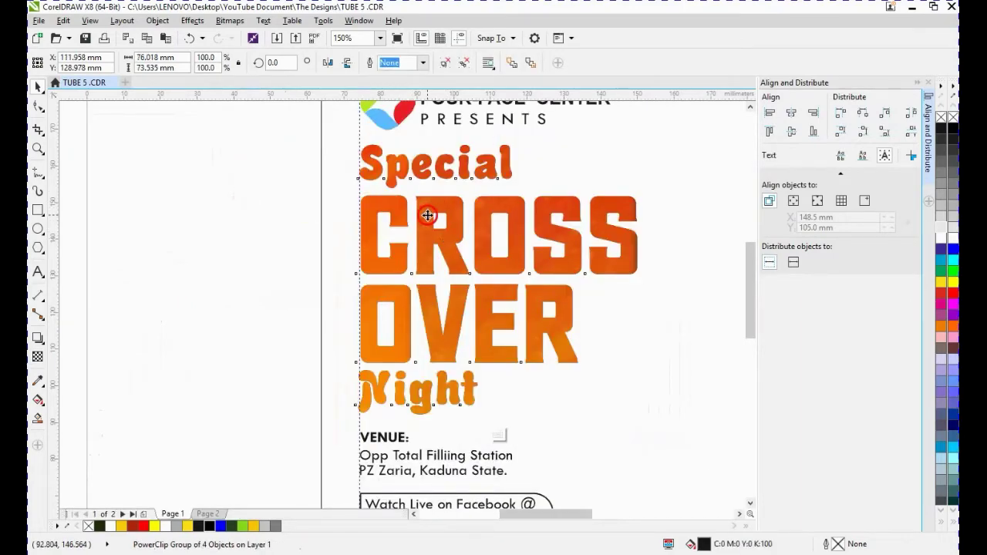
{"action": "left_click_drag", "start_coordinate": [524, 249], "coordinate": [510, 273]}
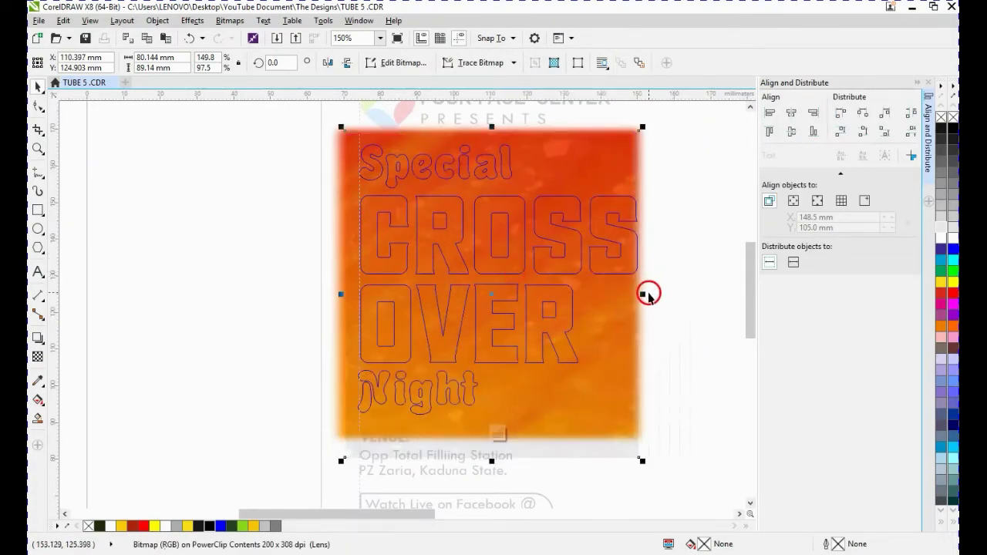
{"action": "left_click_drag", "start_coordinate": [648, 295], "coordinate": [653, 301]}
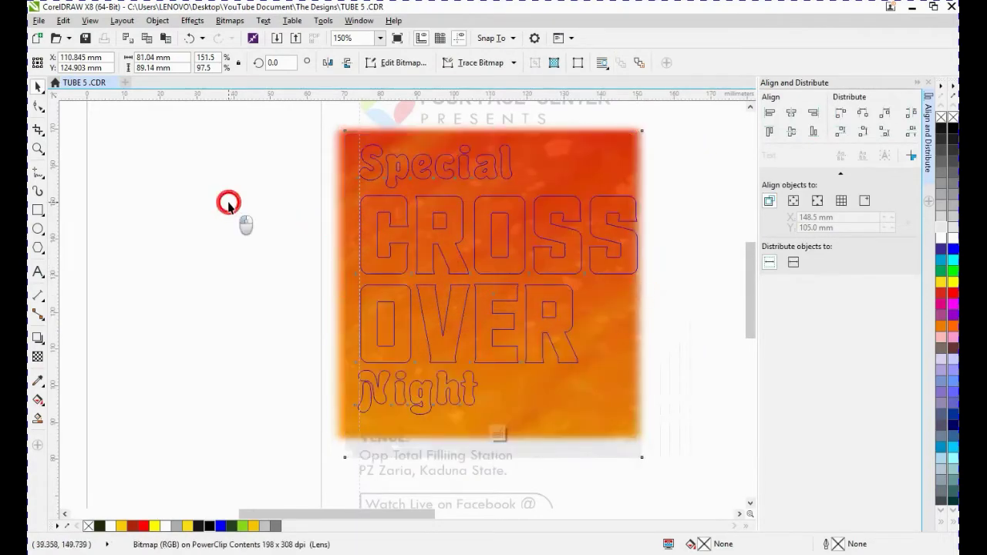
{"action": "left_click", "coordinate": [228, 204]}
{"action": "left_click", "coordinate": [246, 237]}
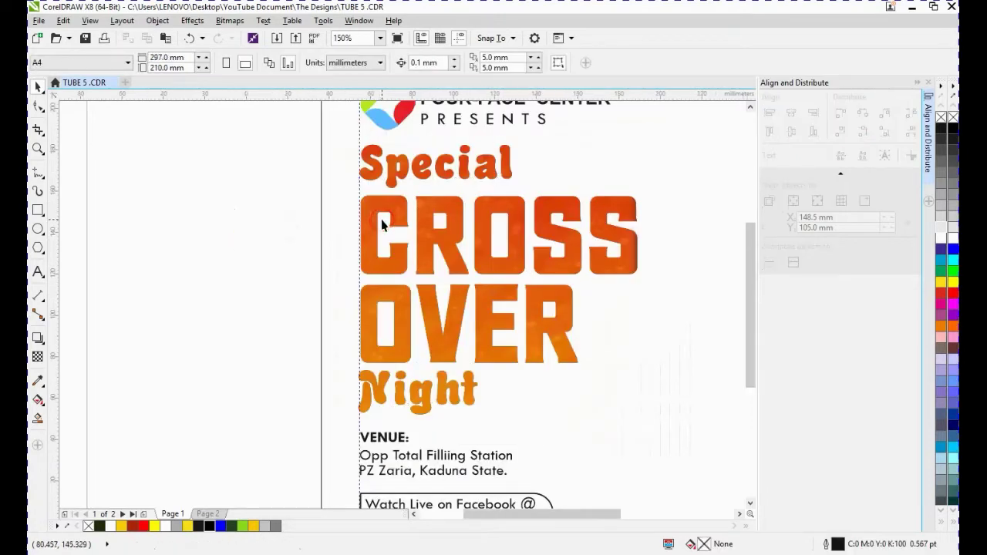
{"action": "key", "text": "F4"}
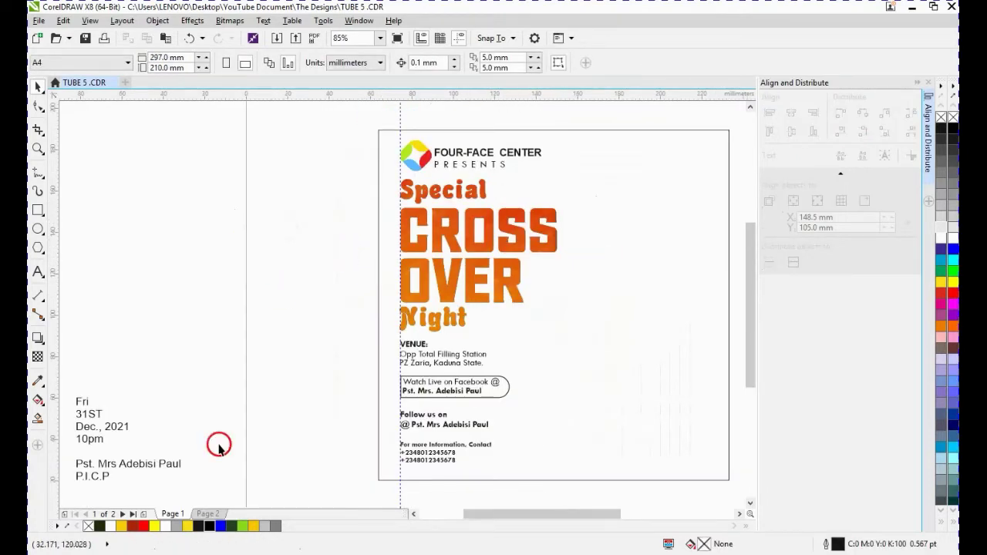
- Copy the abstract city-building skyline JPG in Explorer and return to CorelDRAW
{"action": "key", "text": "alt+Tab"}
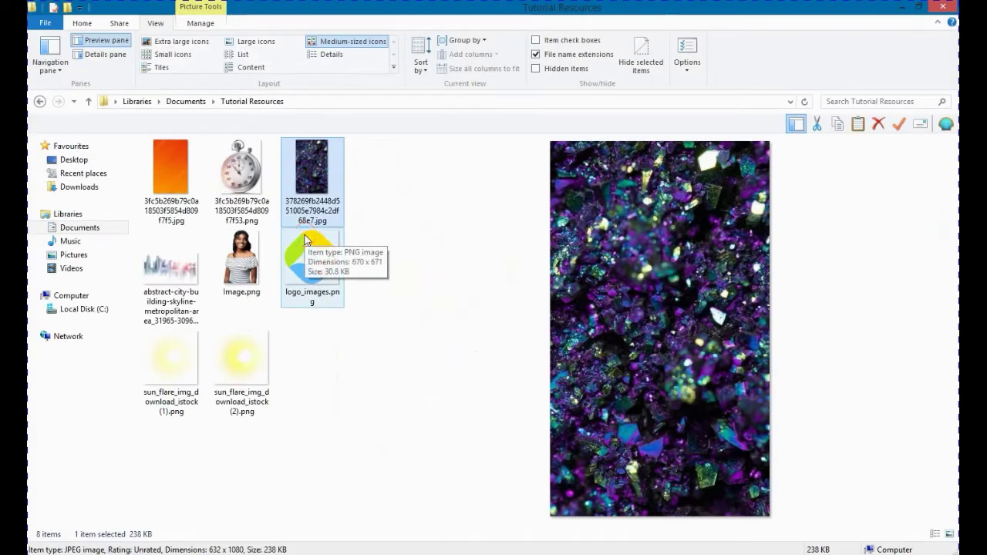
{"action": "left_click", "coordinate": [165, 275]}
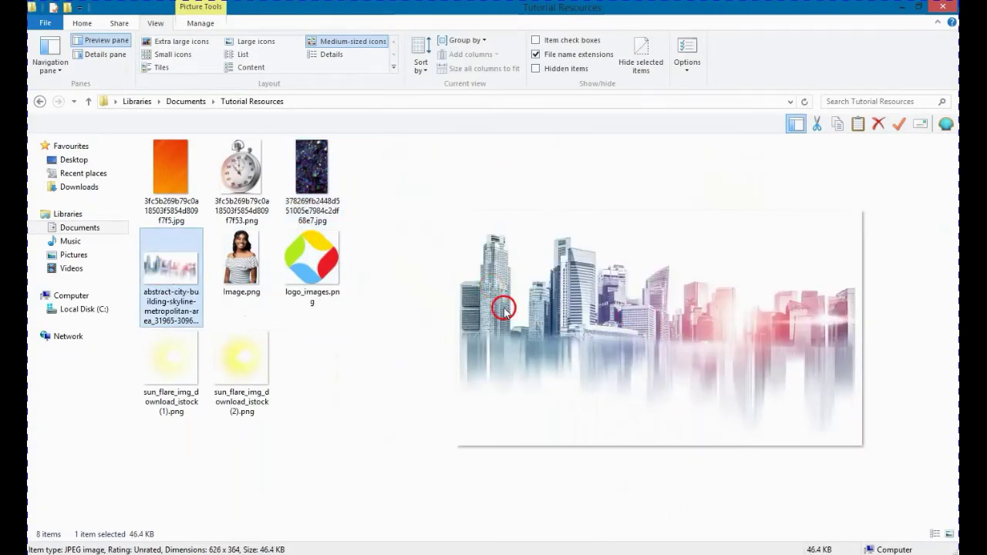
{"action": "right_click", "coordinate": [161, 262]}
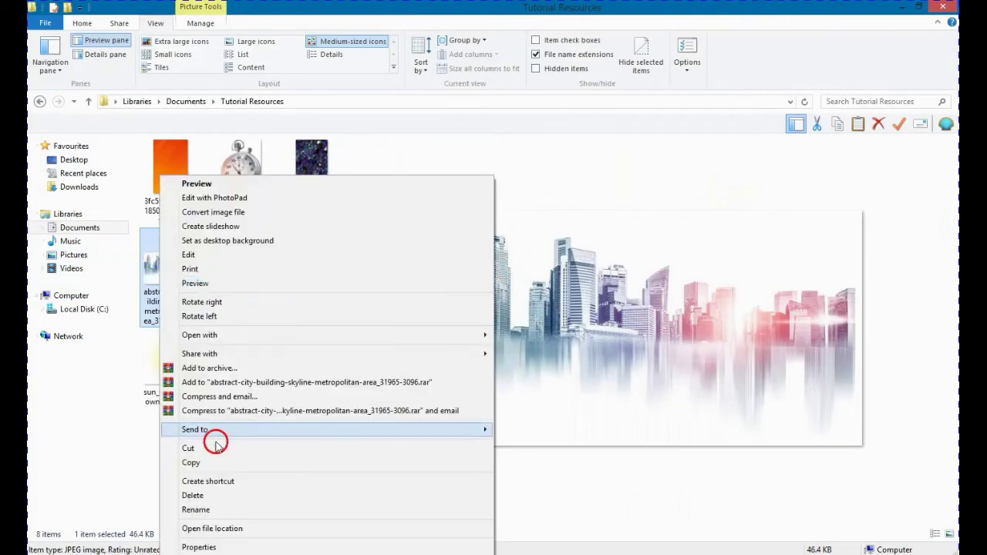
{"action": "left_click", "coordinate": [217, 463]}
{"action": "left_click", "coordinate": [208, 493]}
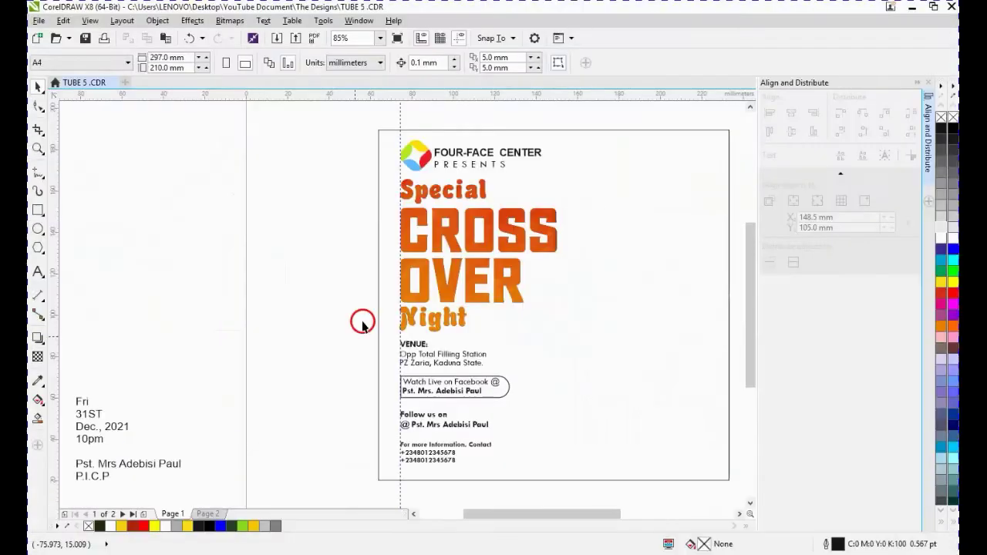
- Turn the page rectangle into an empty PowerClip frame
{"action": "left_click", "coordinate": [558, 191]}
{"action": "left_click", "coordinate": [280, 170]}
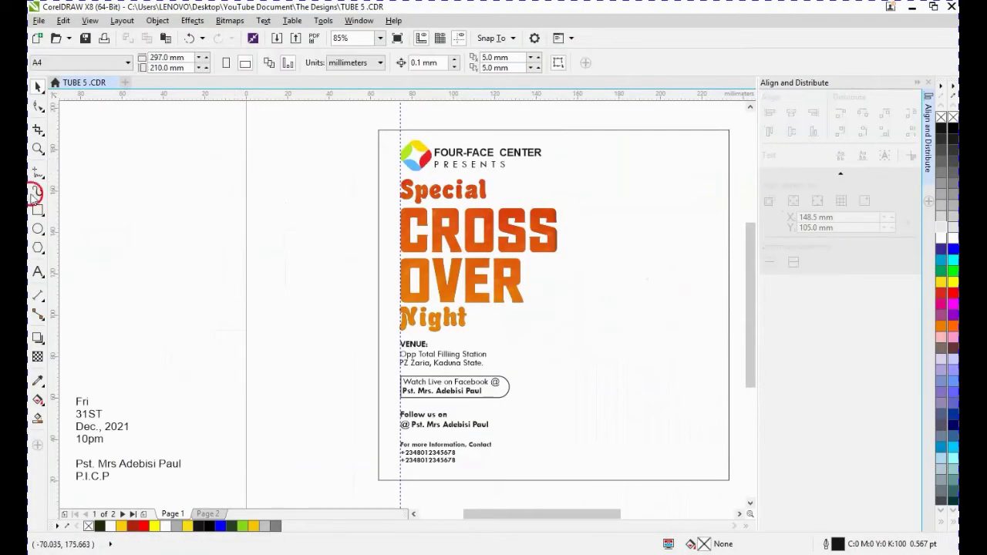
{"action": "left_click", "coordinate": [38, 214]}
{"action": "right_click", "coordinate": [641, 201]}
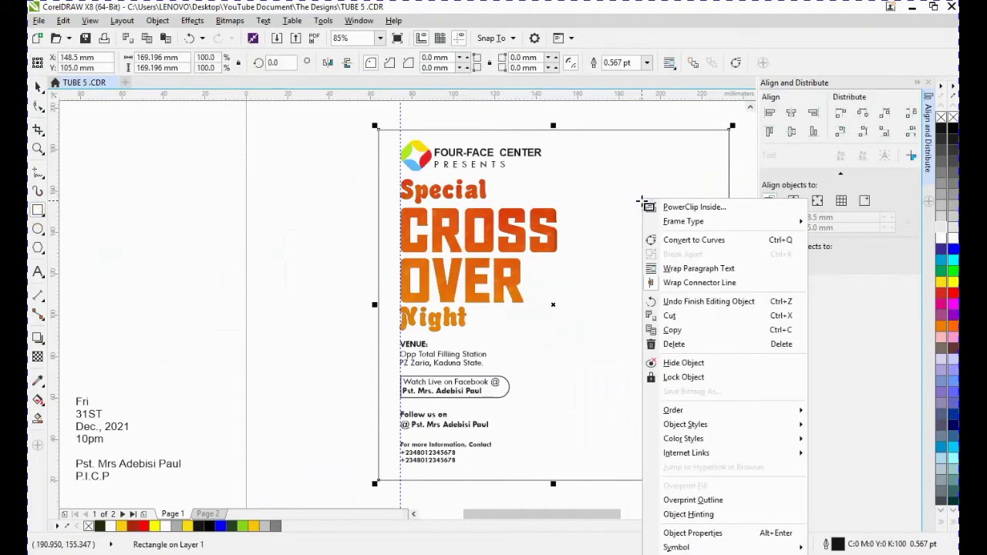
{"action": "mouse_move", "coordinate": [760, 221]}
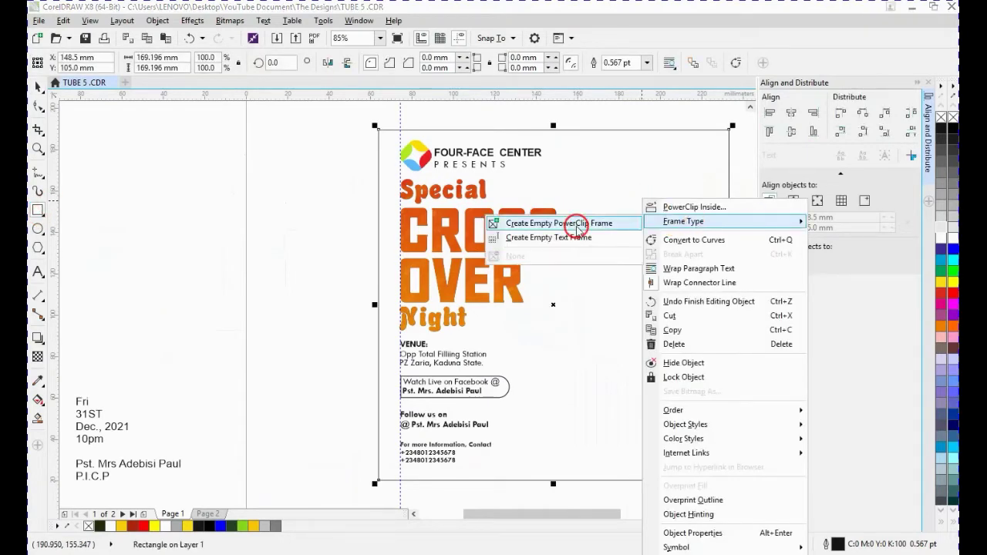
{"action": "left_click", "coordinate": [405, 206]}
{"action": "left_click", "coordinate": [551, 223]}
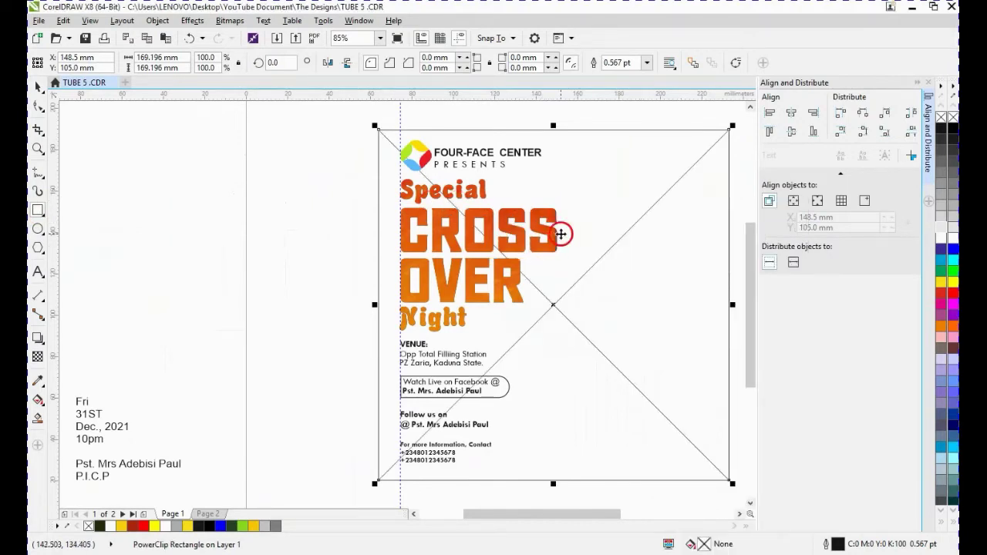
- Paste the skyline image into the frame and move it up toward the page top
{"action": "left_click", "coordinate": [917, 85]}
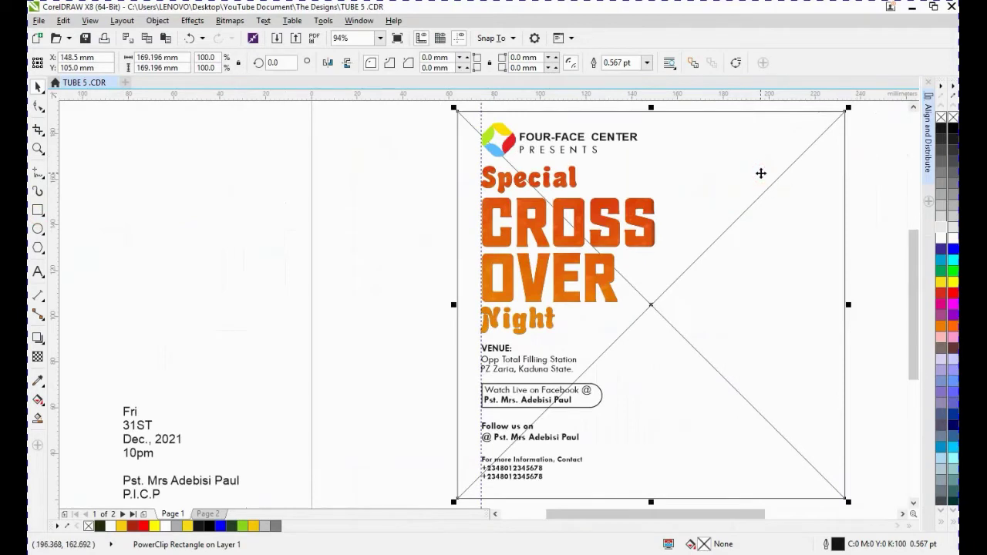
{"action": "left_click", "coordinate": [904, 513]}
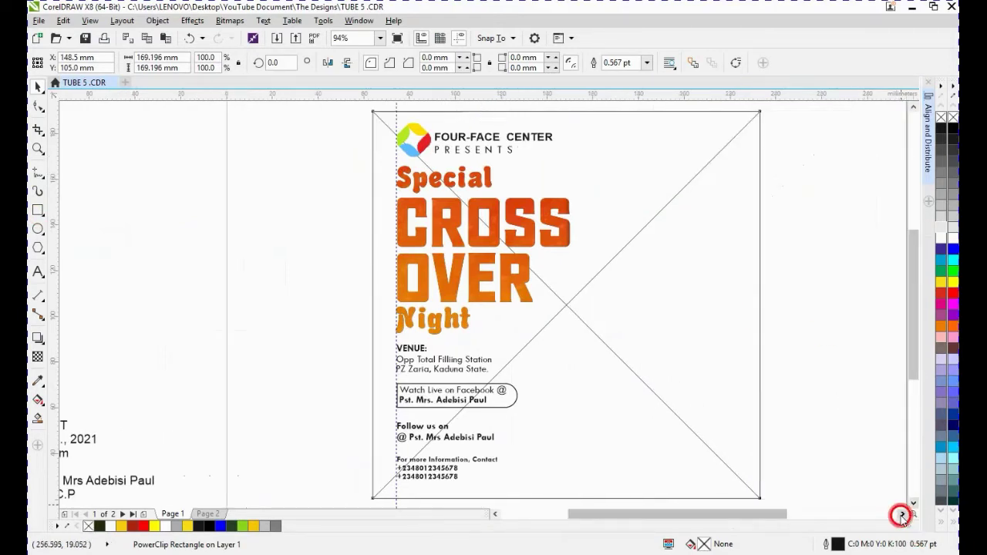
{"action": "left_click", "coordinate": [584, 189]}
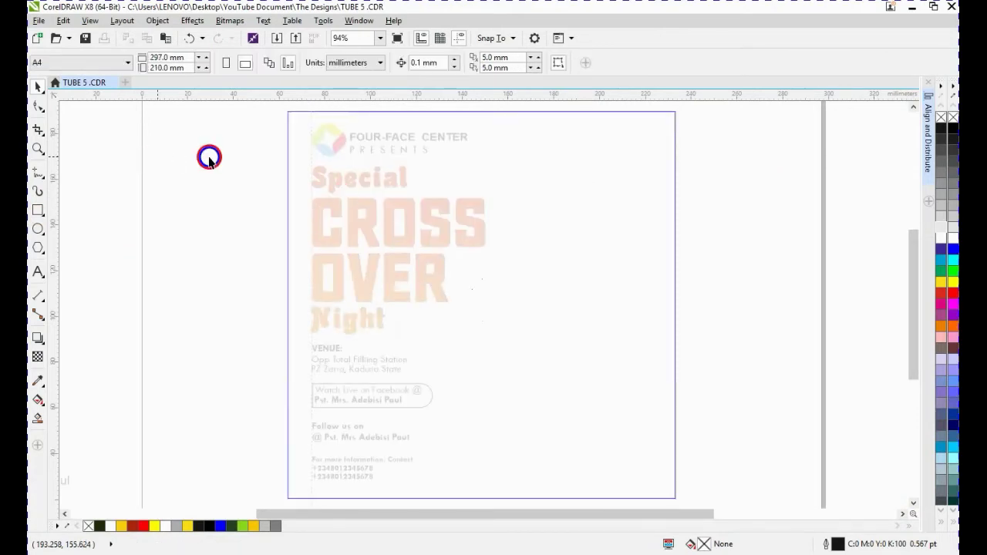
{"action": "right_click", "coordinate": [209, 158]}
{"action": "left_click", "coordinate": [221, 243]}
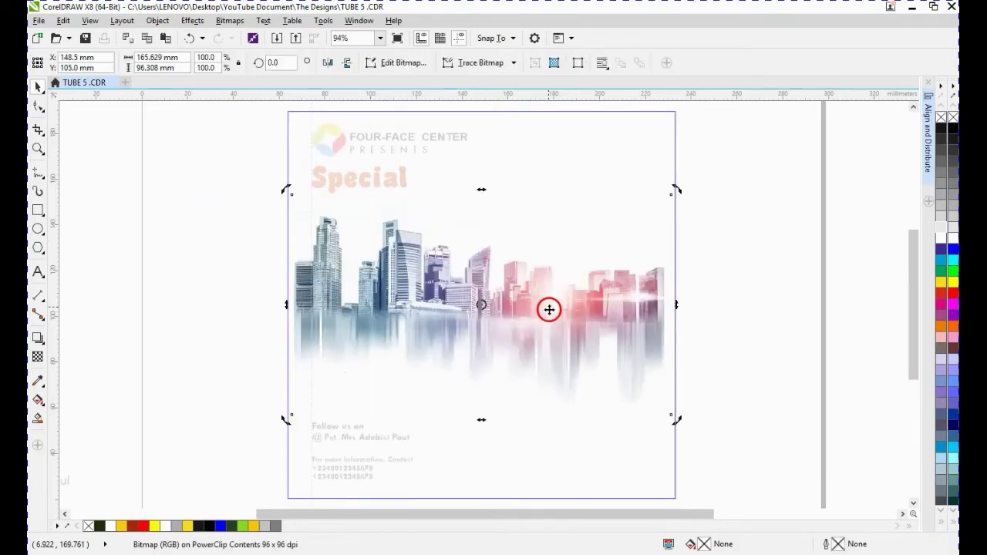
{"action": "left_click_drag", "start_coordinate": [549, 309], "coordinate": [543, 239]}
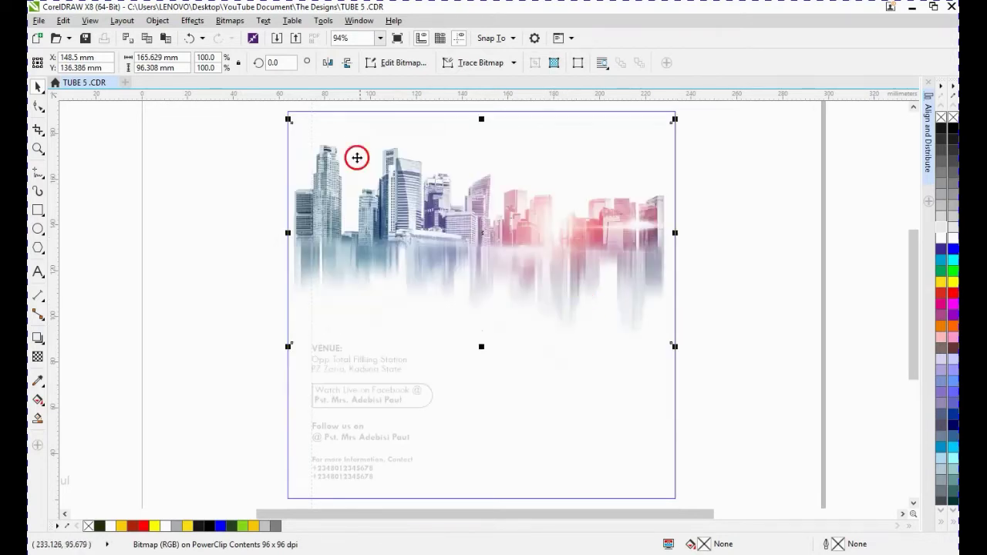
- Convert the skyline image to a 300 dpi bitmap
{"action": "left_click", "coordinate": [230, 20]}
{"action": "left_click", "coordinate": [250, 35]}
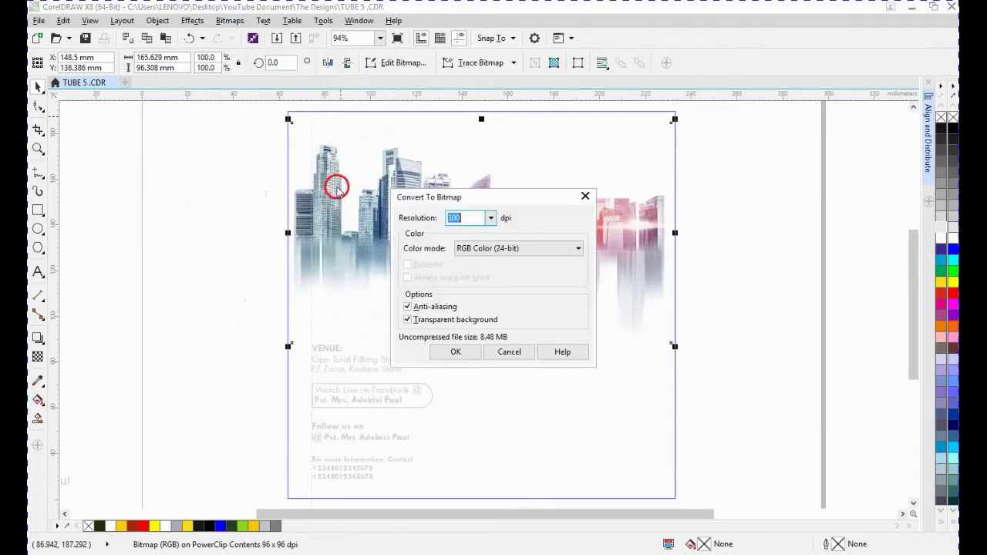
{"action": "left_click", "coordinate": [454, 352]}
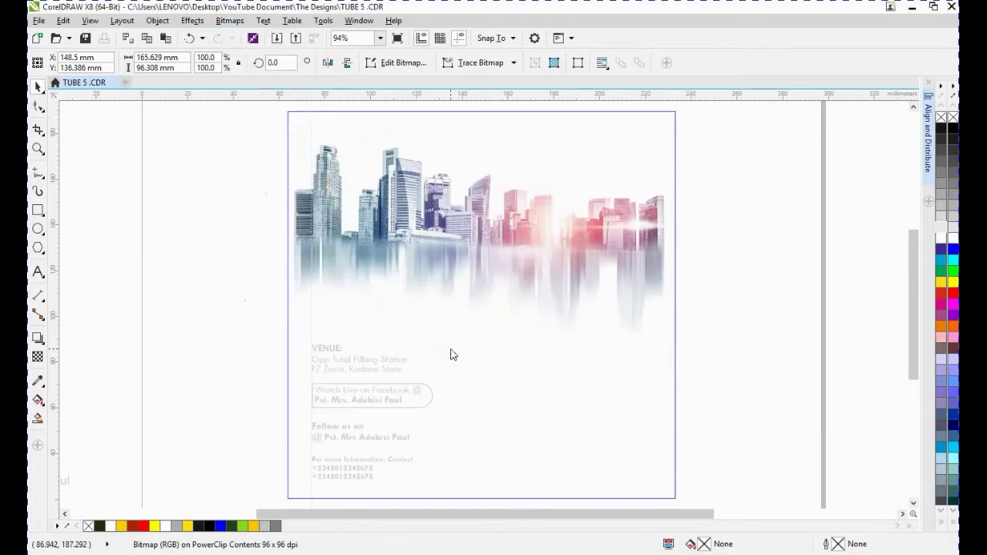
{"action": "left_click", "coordinate": [432, 265]}
{"action": "left_click", "coordinate": [394, 207]}
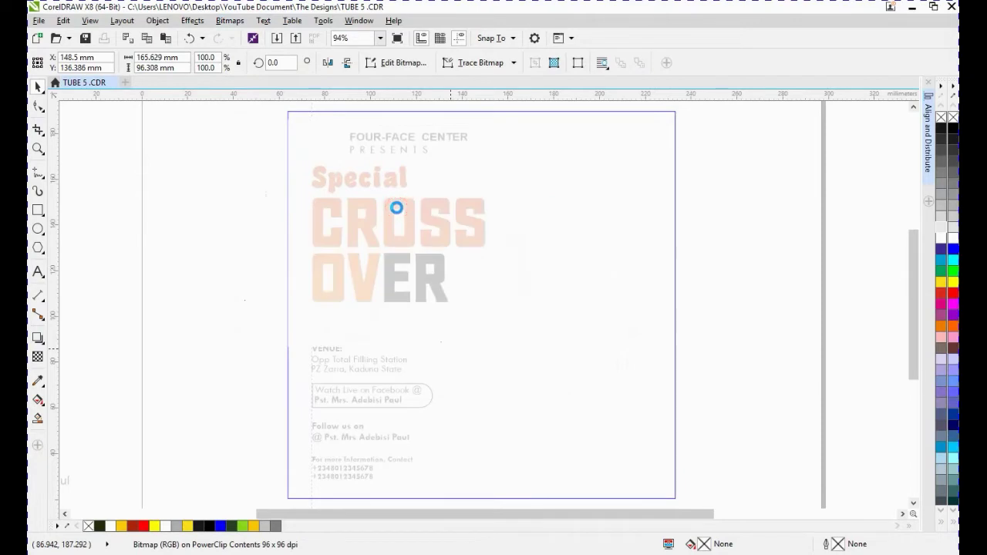
{"action": "left_click", "coordinate": [52, 272]}
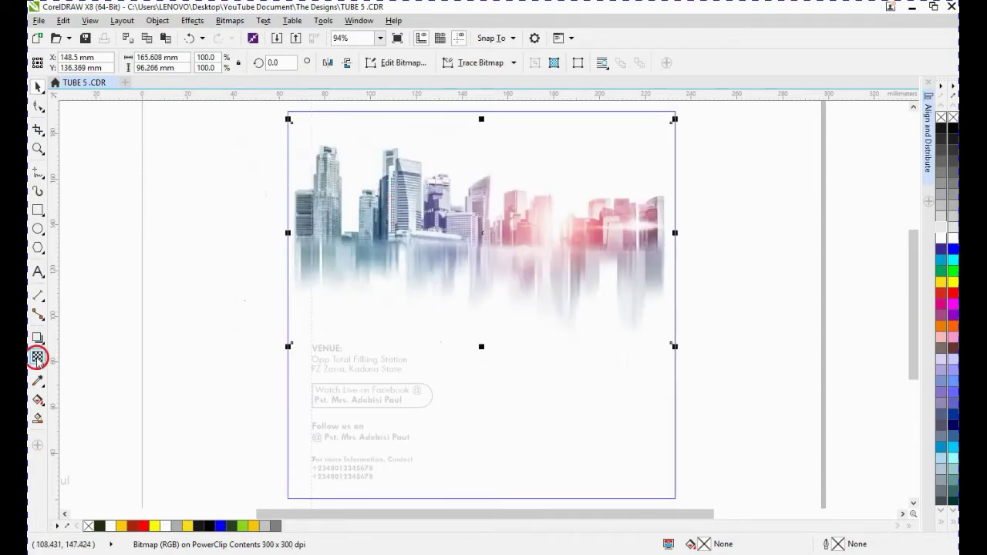
- Give the skyline 70 uniform transparency, scale it to 106%, and finish frame editing
{"action": "left_click", "coordinate": [37, 357]}
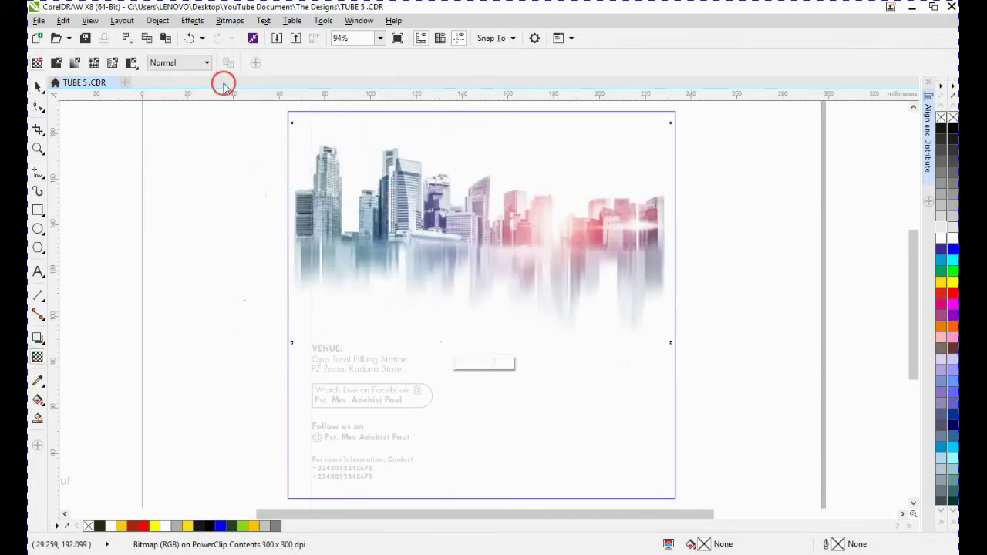
{"action": "left_click", "coordinate": [58, 63]}
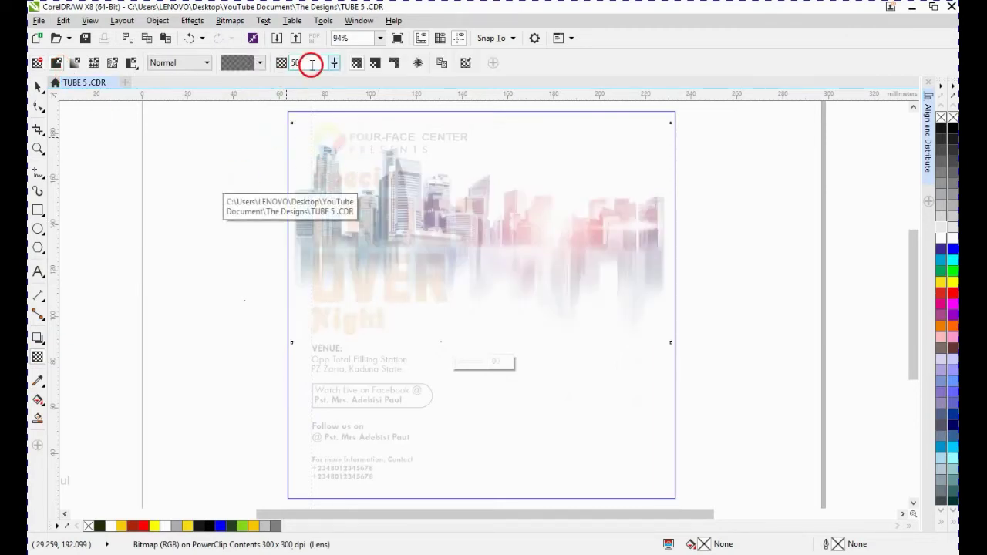
{"action": "left_click_drag", "start_coordinate": [308, 62], "coordinate": [275, 63]}
{"action": "type", "text": "70"}
{"action": "left_click", "coordinate": [309, 103]}
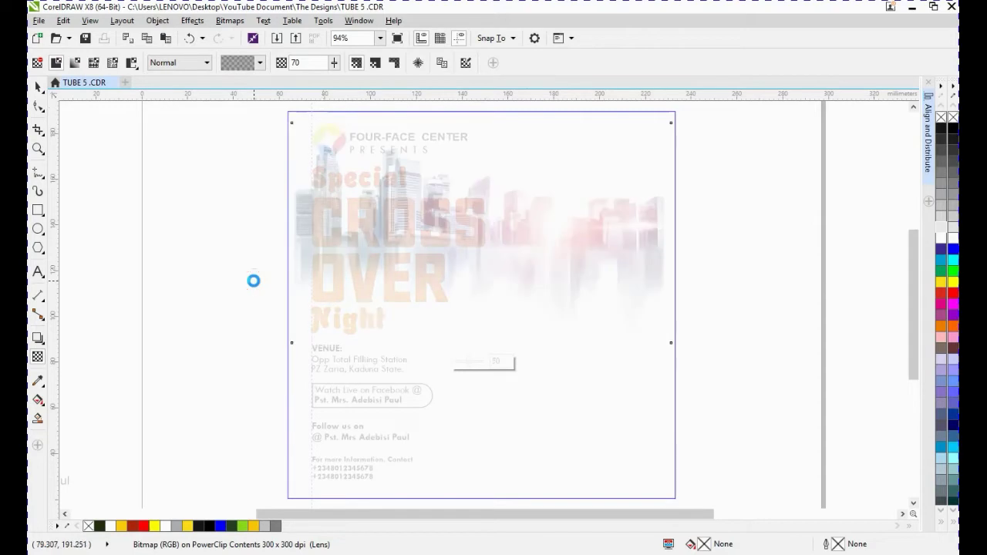
{"action": "key", "text": "space"}
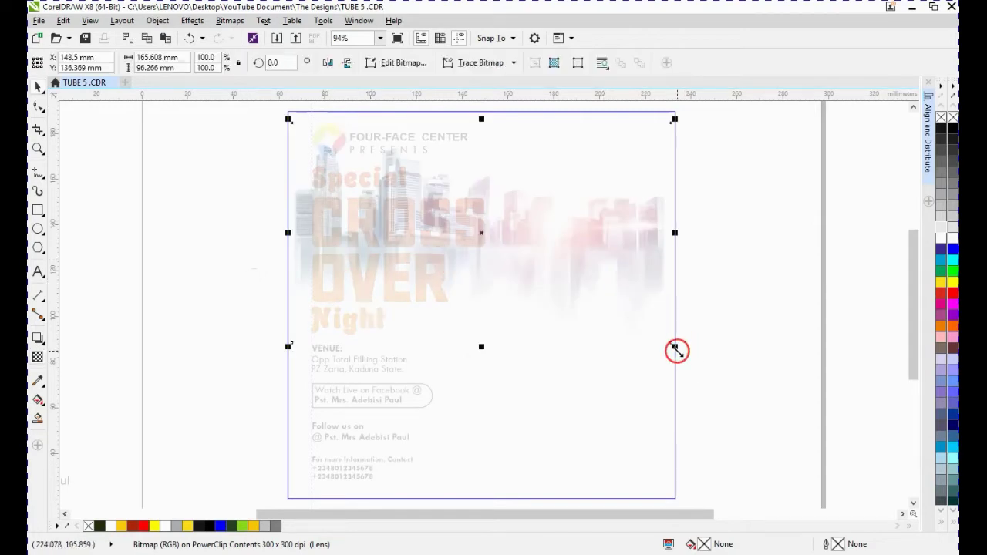
{"action": "left_click_drag", "start_coordinate": [679, 348], "coordinate": [688, 359]}
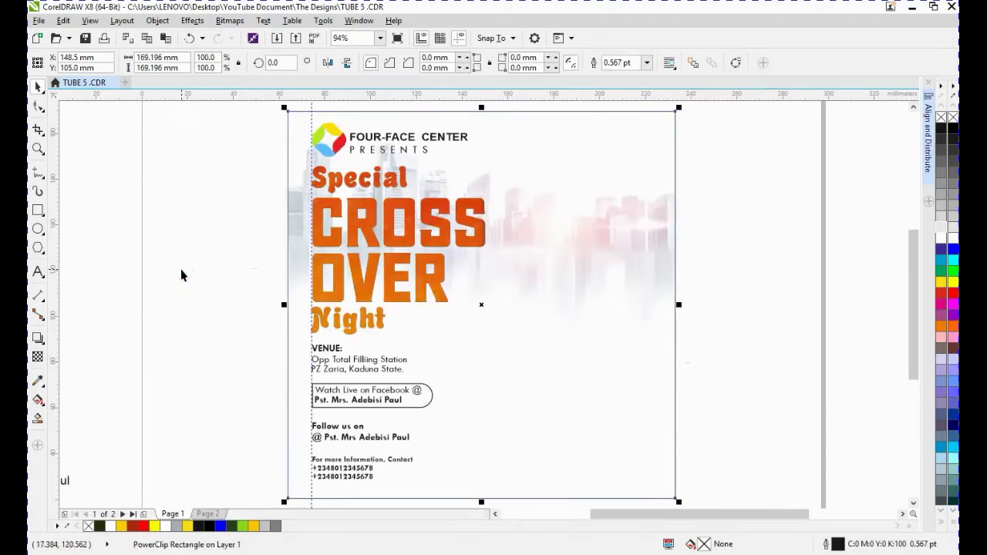
{"action": "left_click", "coordinate": [199, 225]}
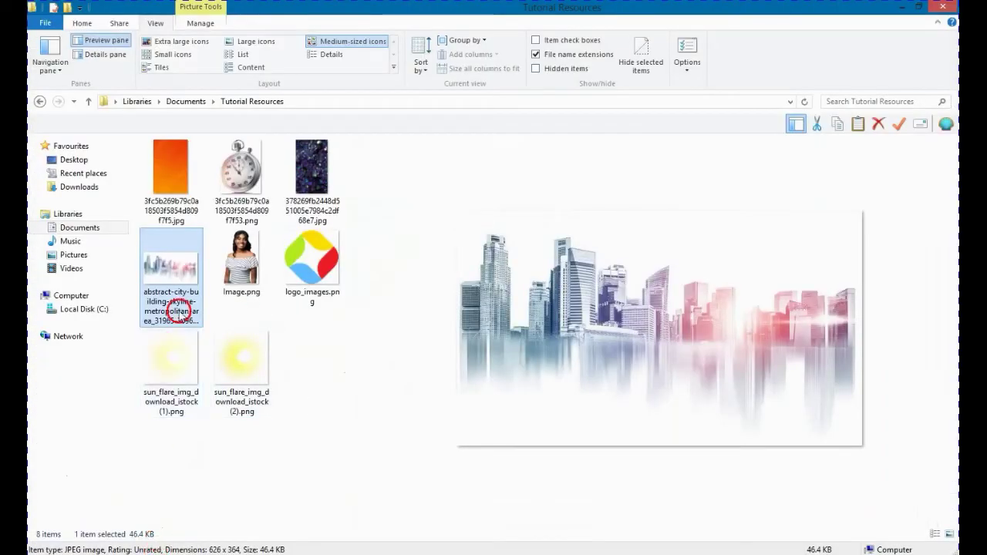
- Copy sun_flare_img_download_istock (2).png in Explorer and return to CorelDRAW
{"action": "left_click", "coordinate": [231, 360]}
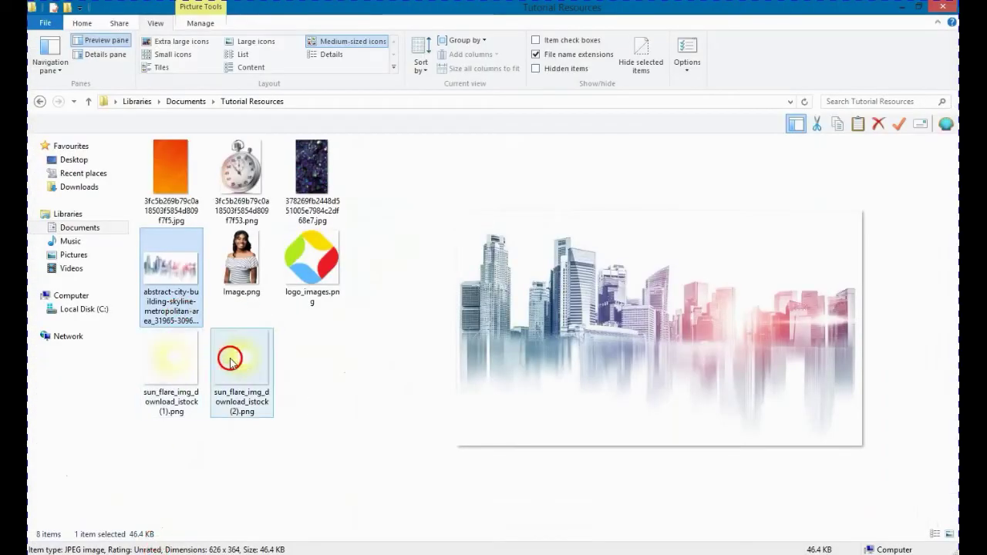
{"action": "right_click", "coordinate": [230, 360]}
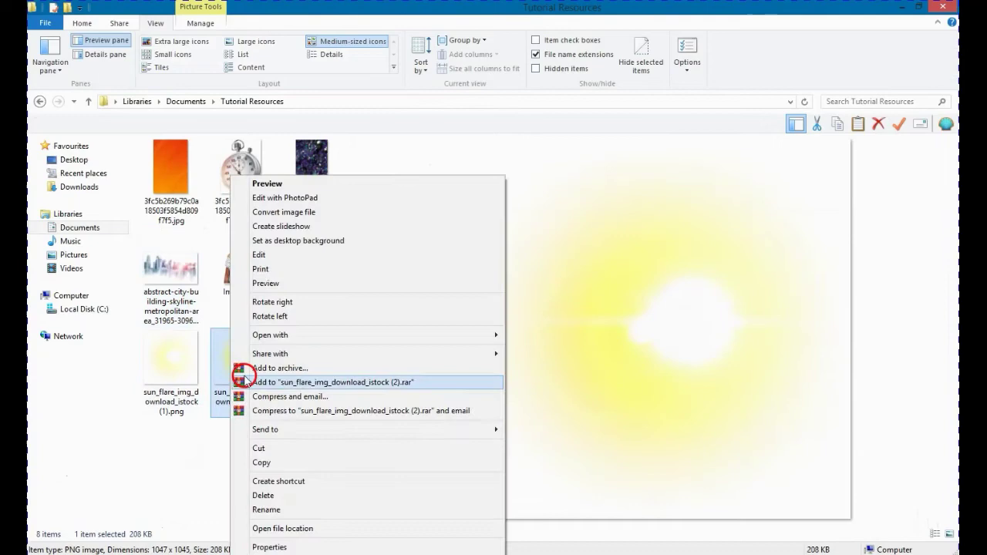
{"action": "left_click", "coordinate": [269, 463]}
{"action": "key", "text": "alt+Tab"}
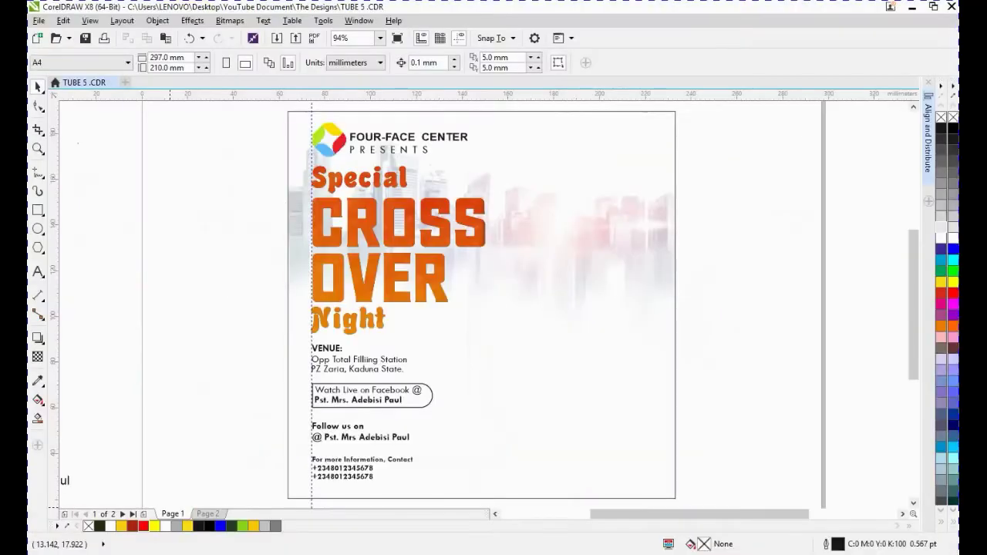
- Paste the sun flare inside the title's PowerClip, moved left and enlarged to 112.5%
{"action": "left_click", "coordinate": [357, 287]}
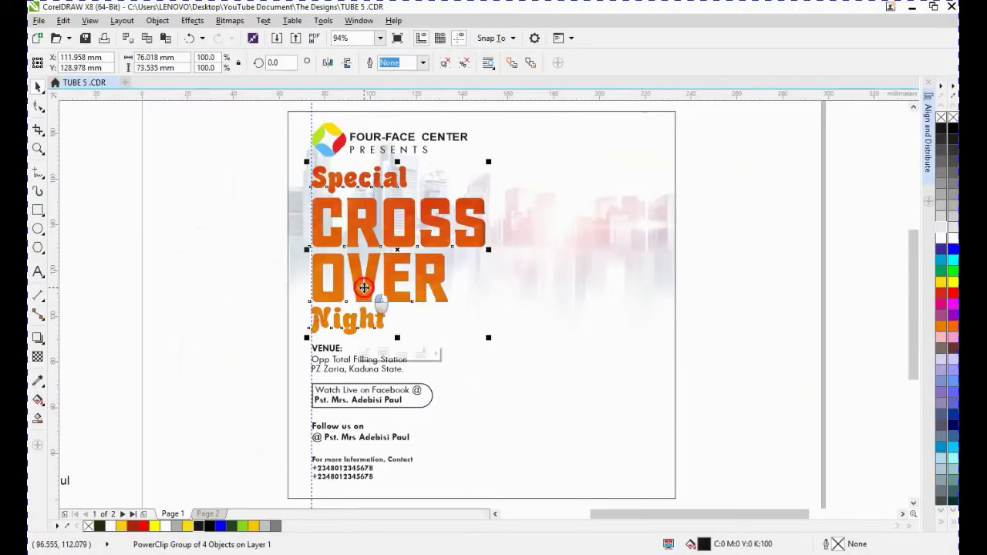
{"action": "left_click", "coordinate": [364, 287], "text": "ctrl"}
{"action": "right_click", "coordinate": [177, 226]}
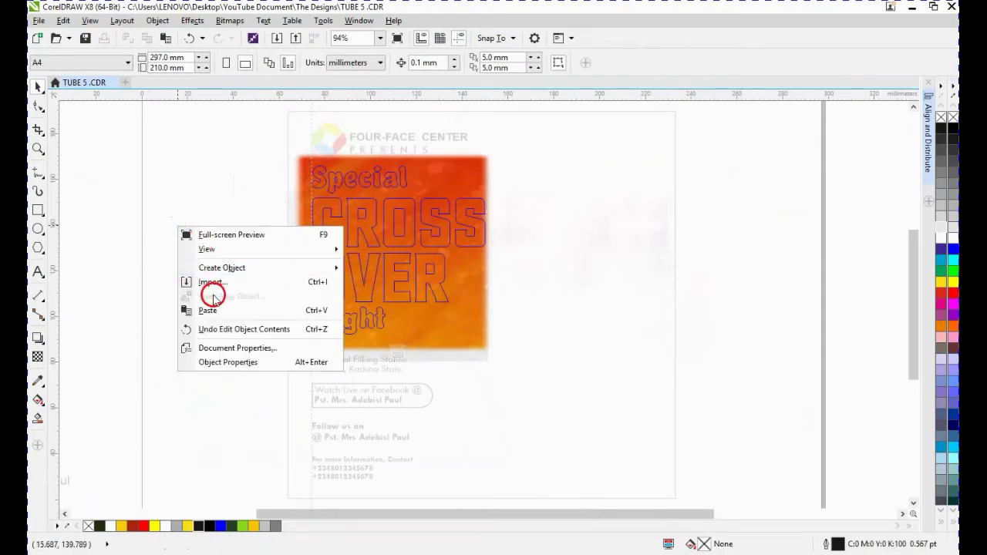
{"action": "left_click", "coordinate": [218, 311]}
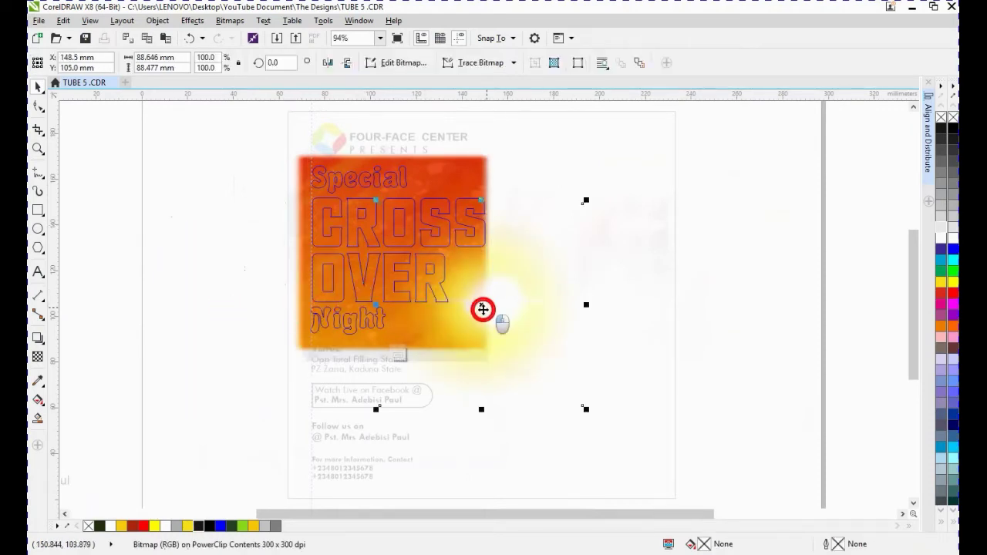
{"action": "left_click_drag", "start_coordinate": [482, 309], "coordinate": [463, 302]}
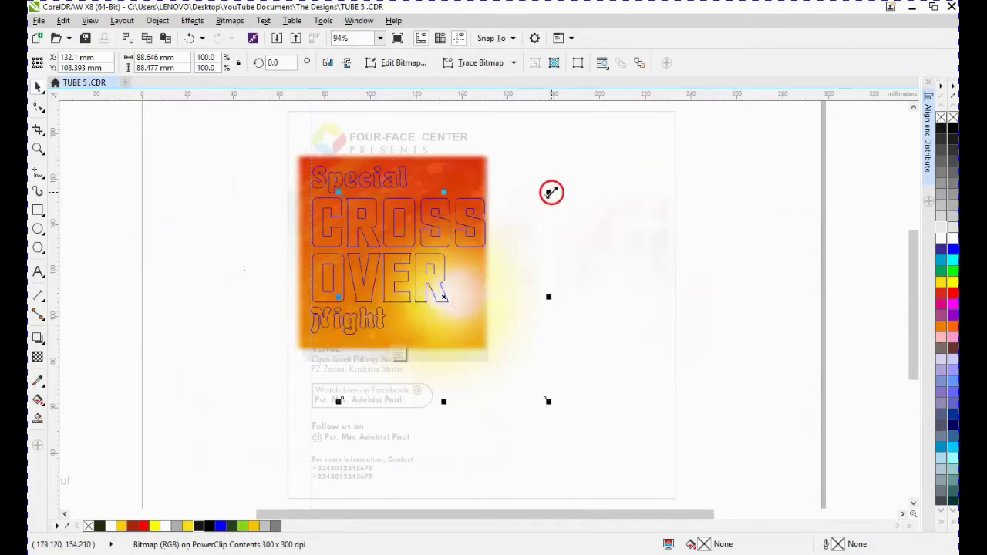
{"action": "mouse_move", "coordinate": [552, 193]}
{"action": "left_mouse_down"}
{"action": "mouse_move", "coordinate": [569, 177]}
{"action": "mouse_move", "coordinate": [561, 180]}
{"action": "left_mouse_up"}
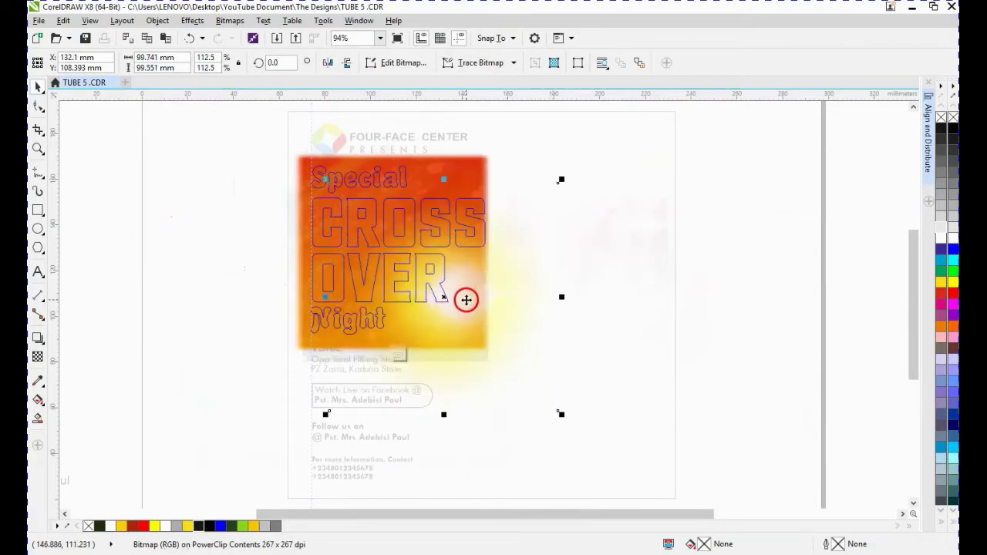
{"action": "left_click_drag", "start_coordinate": [466, 300], "coordinate": [472, 301]}
{"action": "left_click", "coordinate": [241, 252], "text": "ctrl"}
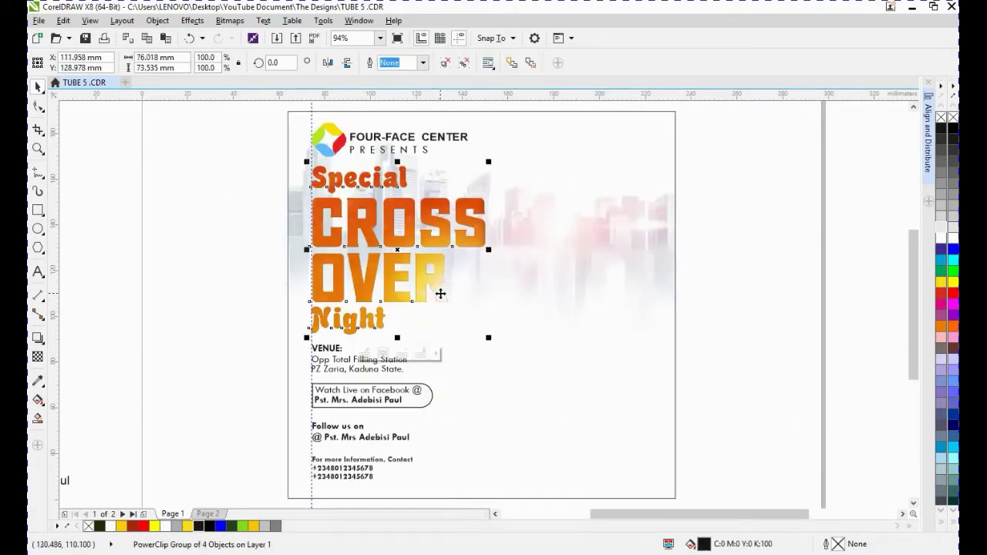
- Nudge the sun flare within the title contents, then finish editing and deselect
{"action": "left_click", "coordinate": [440, 292], "text": "ctrl"}
{"action": "left_click_drag", "start_coordinate": [443, 298], "coordinate": [465, 293]}
{"action": "left_click", "coordinate": [463, 300]}
{"action": "left_click", "coordinate": [465, 293]}
{"action": "left_click", "coordinate": [258, 239], "text": "ctrl"}
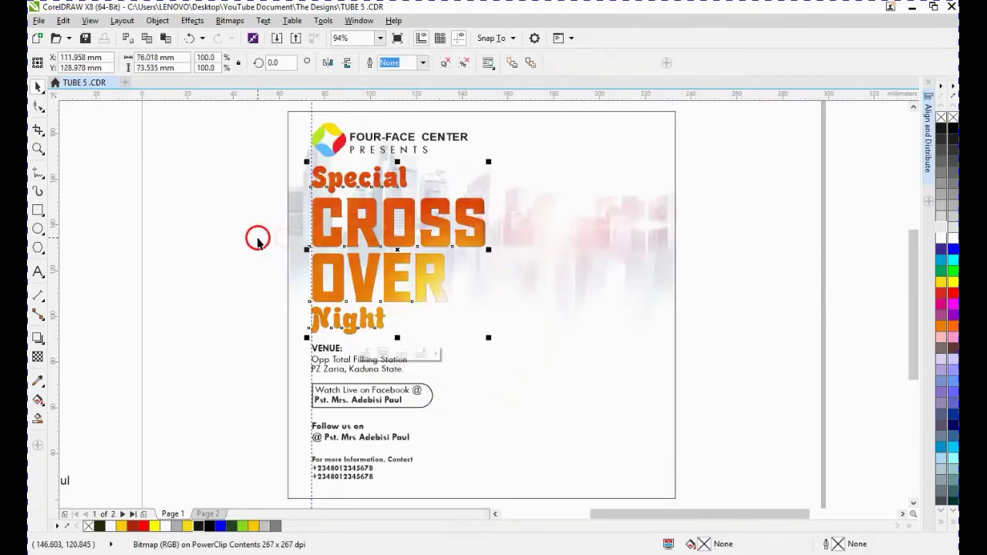
{"action": "left_click", "coordinate": [267, 271]}
{"action": "left_click", "coordinate": [430, 291]}
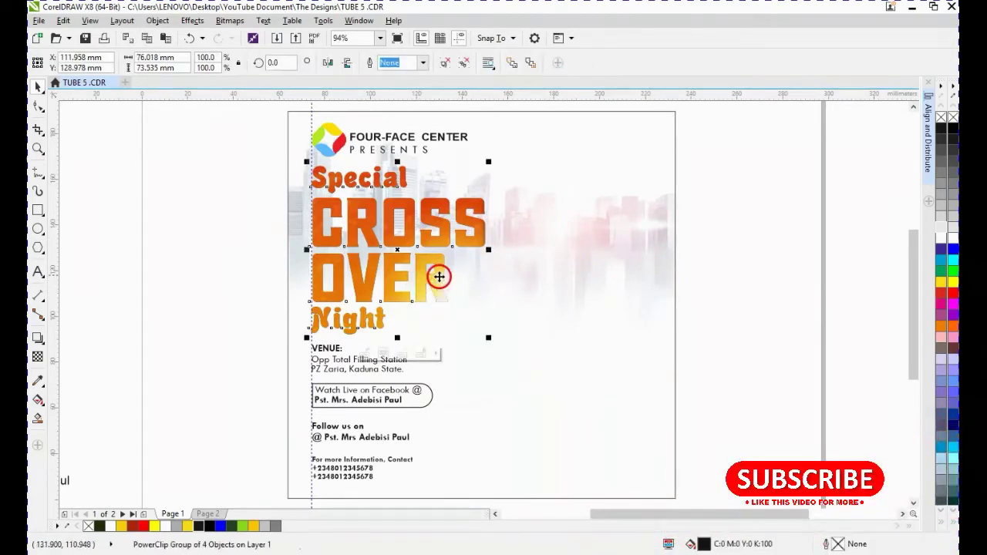
{"action": "left_click", "coordinate": [227, 223]}
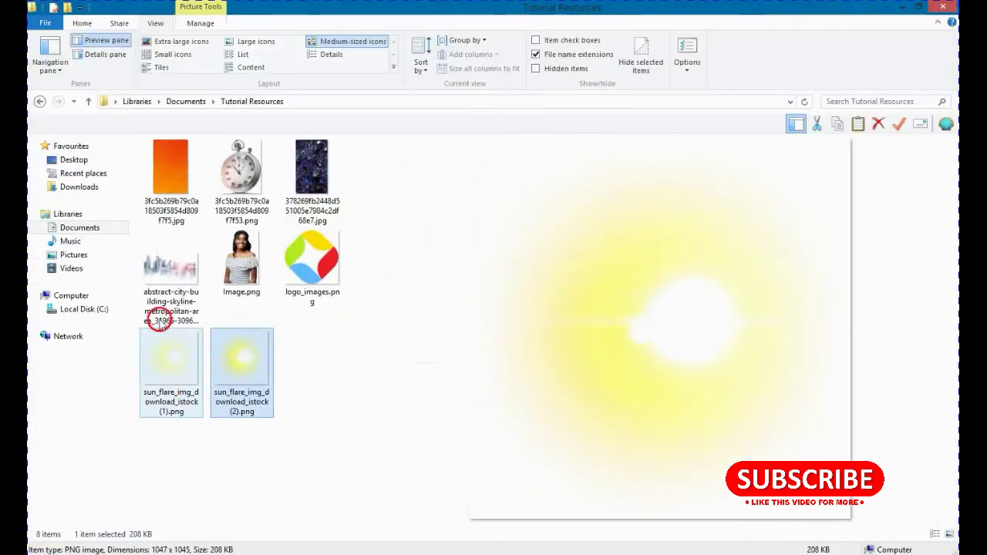
- Copy the stopwatch PNG from the Tutorial Resources folder and return to the CorelDRAW flyer
{"action": "left_click", "coordinate": [159, 316]}
{"action": "left_click", "coordinate": [244, 191]}
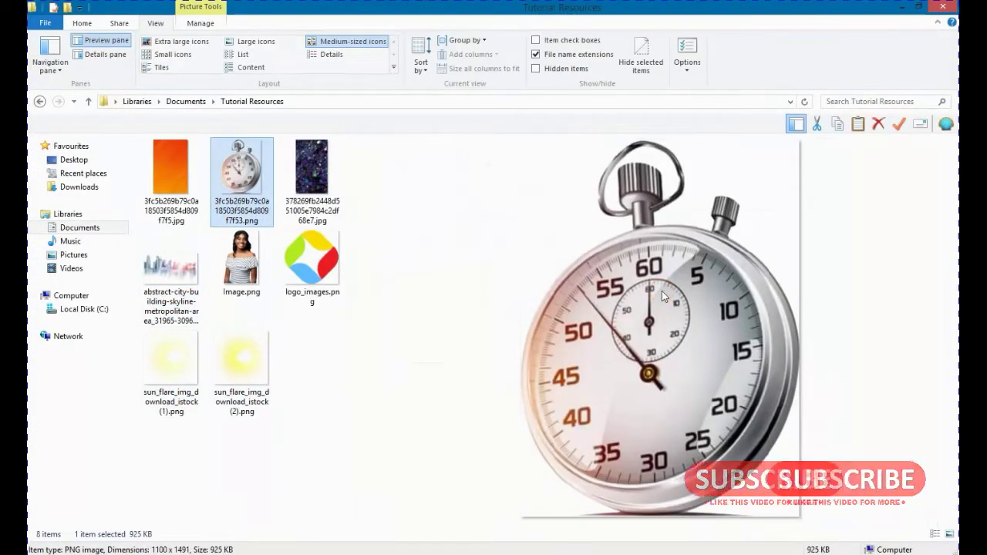
{"action": "left_click", "coordinate": [599, 269]}
{"action": "left_click", "coordinate": [236, 165]}
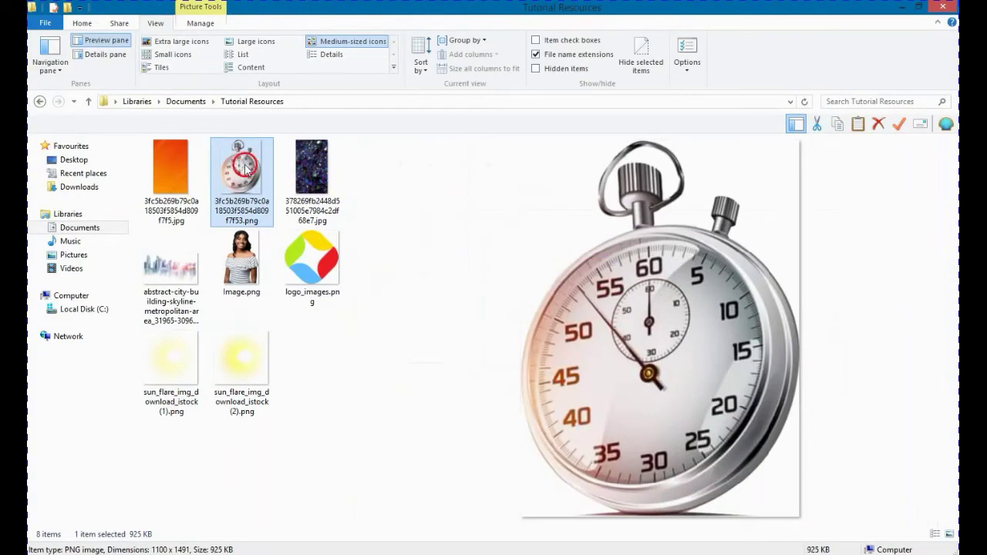
{"action": "right_click", "coordinate": [241, 165]}
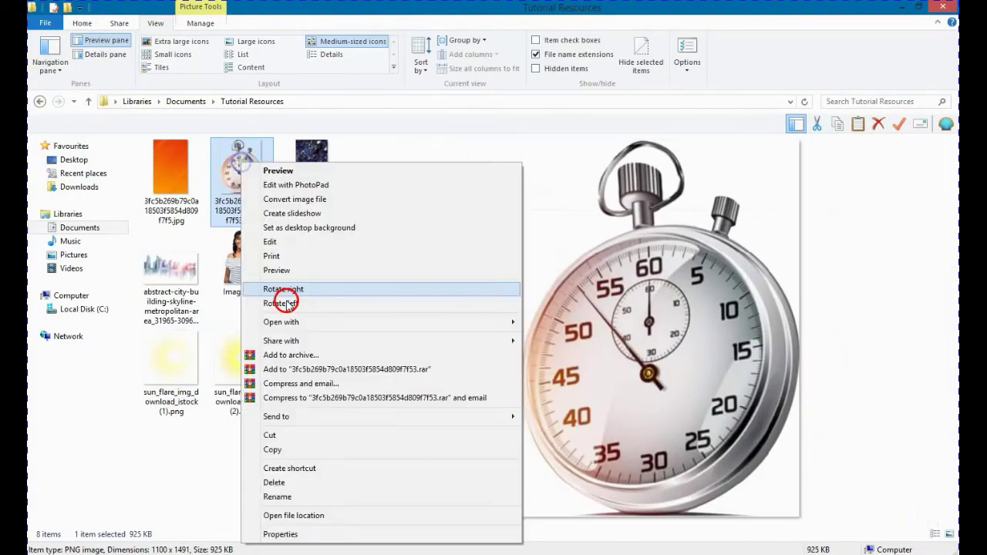
{"action": "left_click", "coordinate": [281, 458]}
{"action": "left_click", "coordinate": [204, 501]}
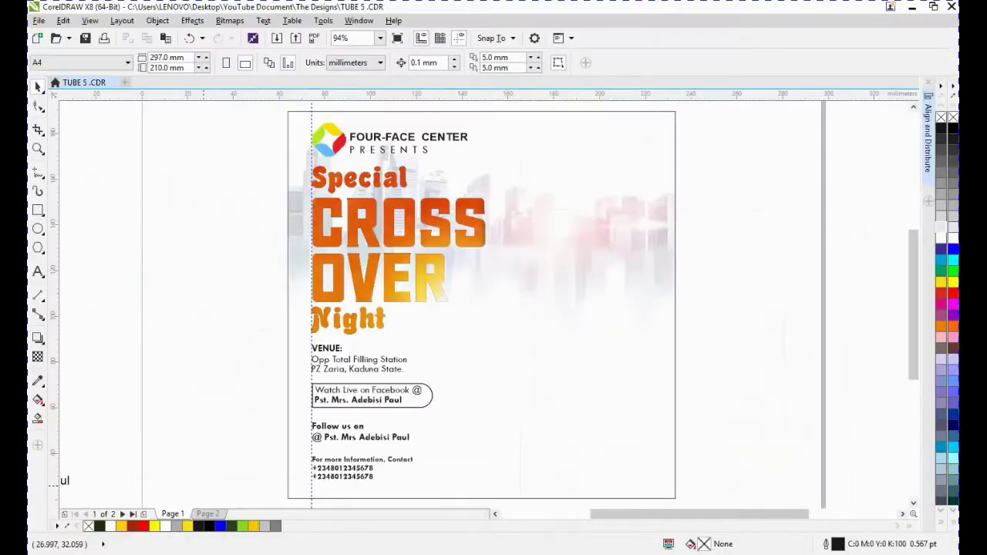
- Paste the stopwatch onto the flyer and place it upper right beside the title, scaled to 73.4%
{"action": "right_click", "coordinate": [212, 214]}
{"action": "left_click", "coordinate": [278, 306]}
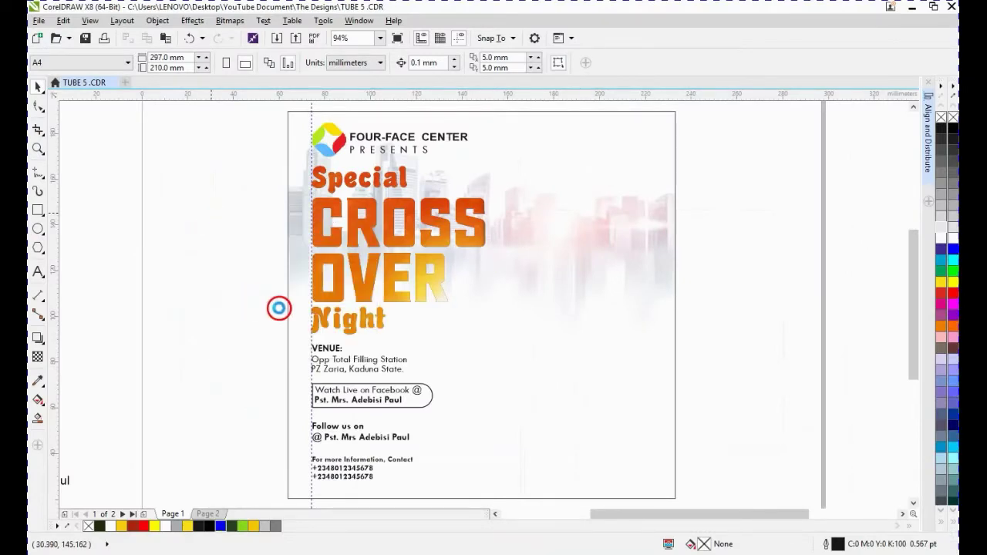
{"action": "left_click_drag", "start_coordinate": [481, 378], "coordinate": [561, 330]}
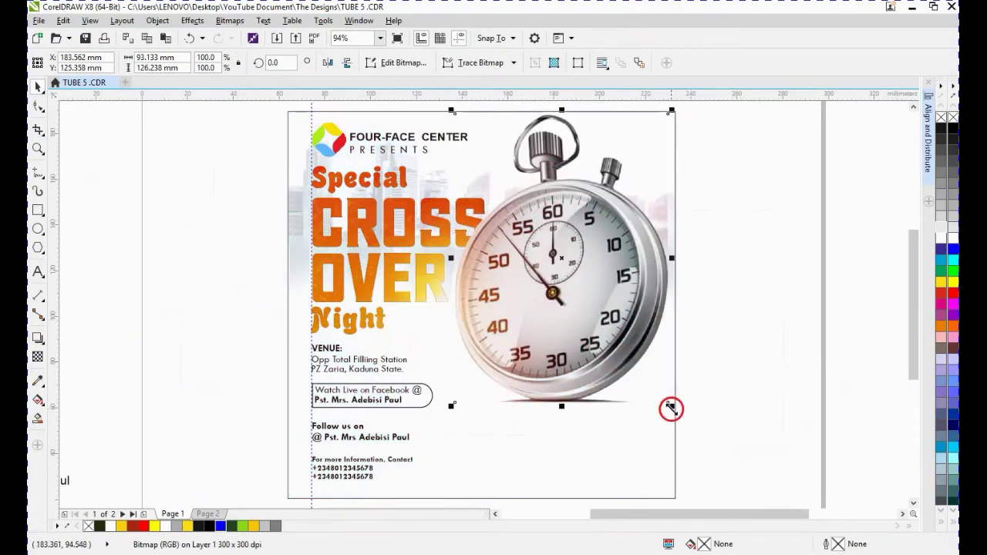
{"action": "left_click_drag", "start_coordinate": [672, 403], "coordinate": [616, 377]}
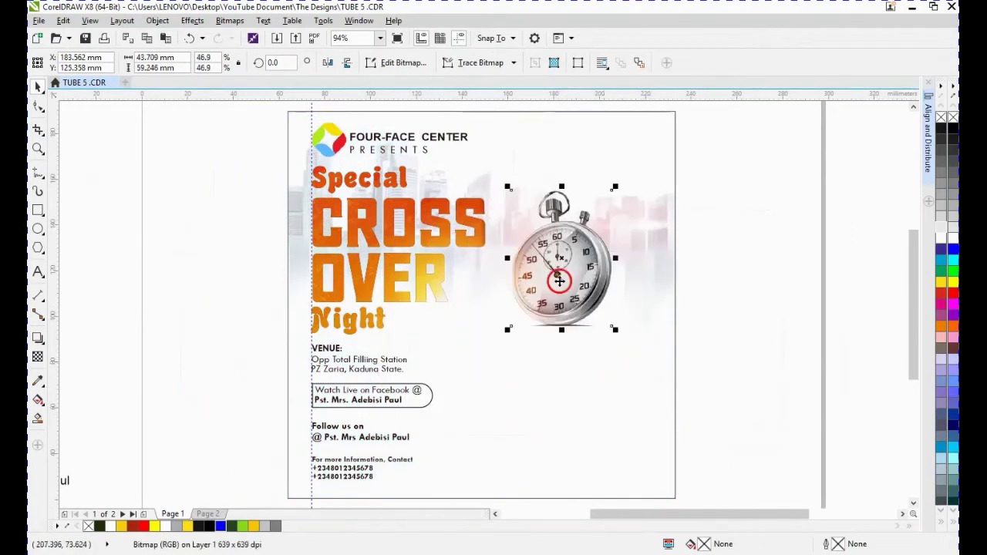
{"action": "left_click_drag", "start_coordinate": [559, 280], "coordinate": [537, 220]}
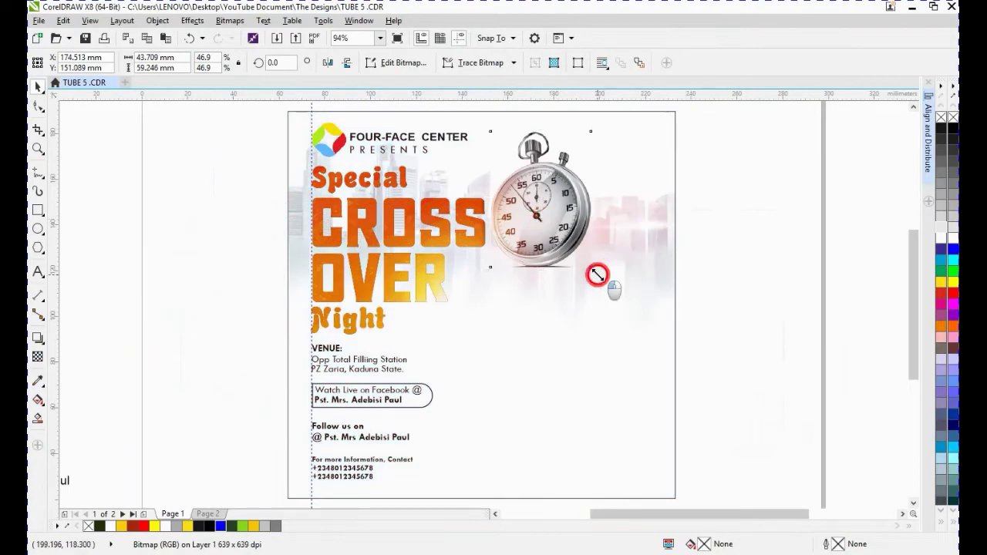
{"action": "left_click_drag", "start_coordinate": [595, 271], "coordinate": [648, 348]}
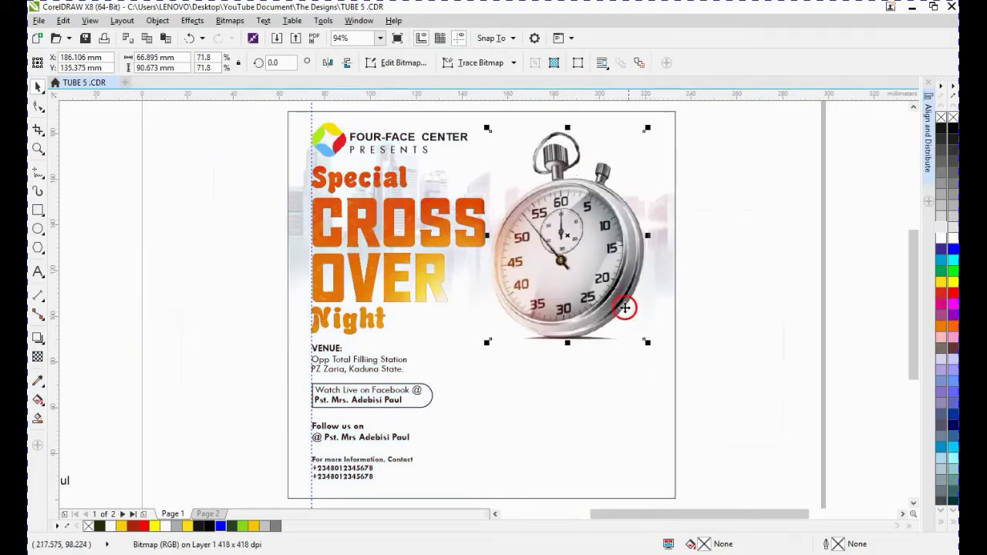
{"action": "left_click_drag", "start_coordinate": [599, 286], "coordinate": [602, 272]}
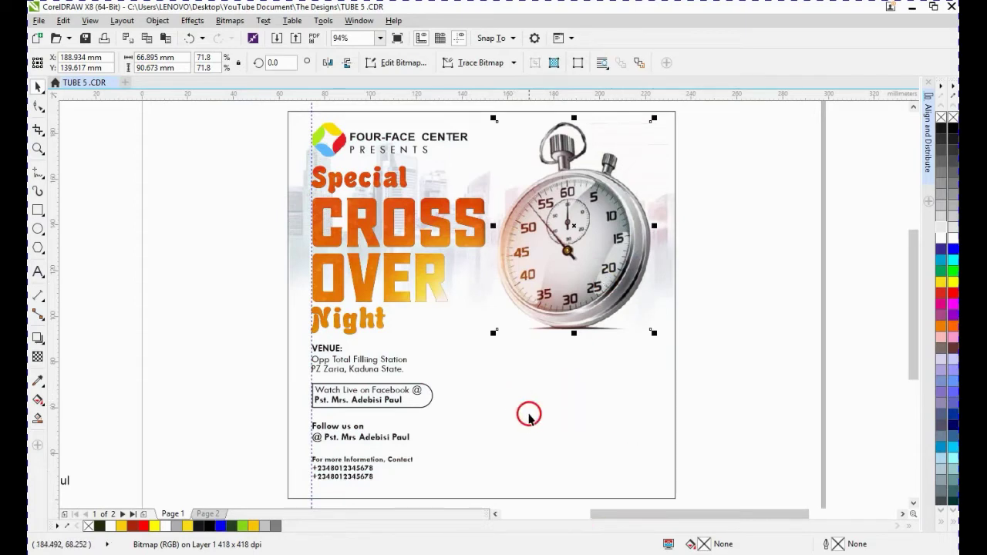
{"action": "left_click_drag", "start_coordinate": [665, 327], "coordinate": [668, 333]}
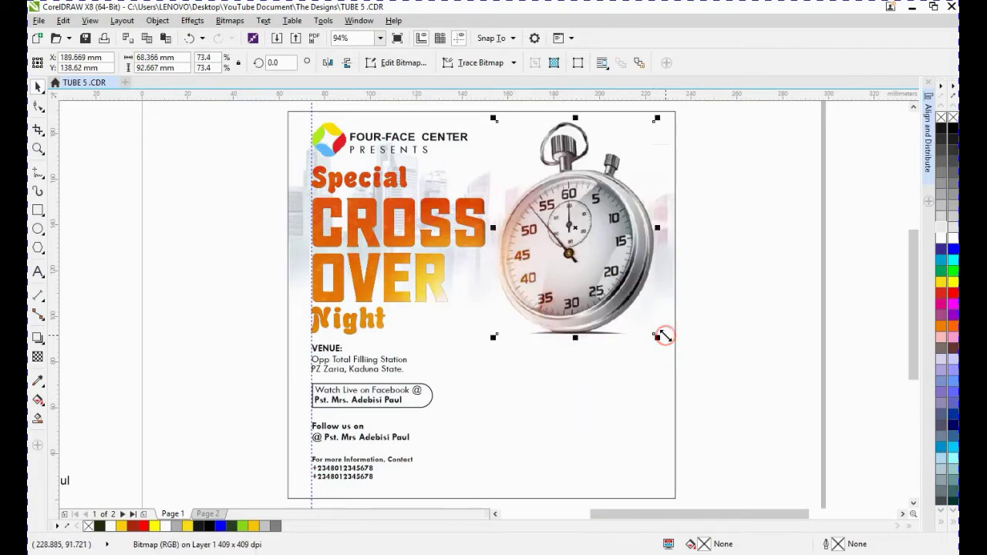
{"action": "left_click_drag", "start_coordinate": [560, 240], "coordinate": [559, 244]}
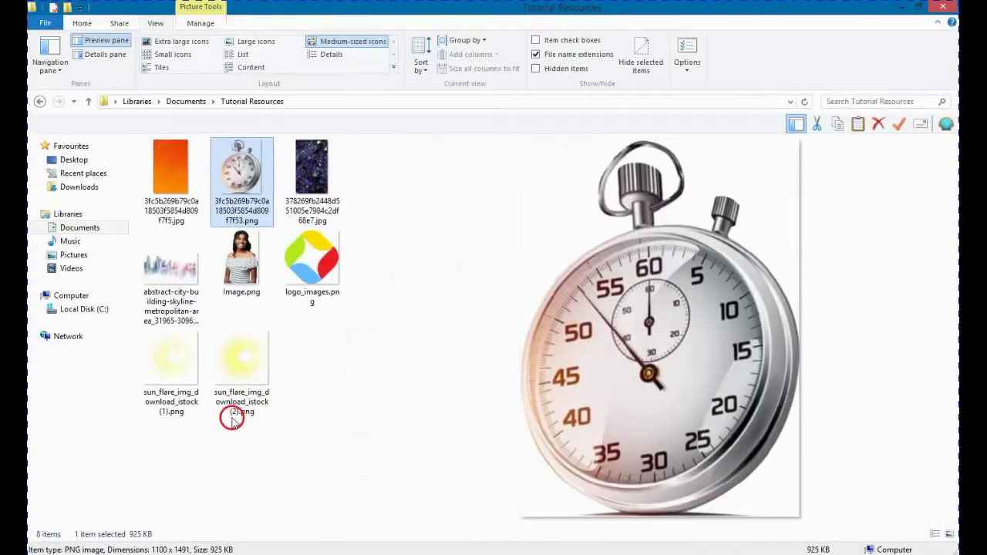
- Copy the Image.png photo file in Explorer
{"action": "left_click", "coordinate": [244, 267]}
{"action": "right_click", "coordinate": [240, 267]}
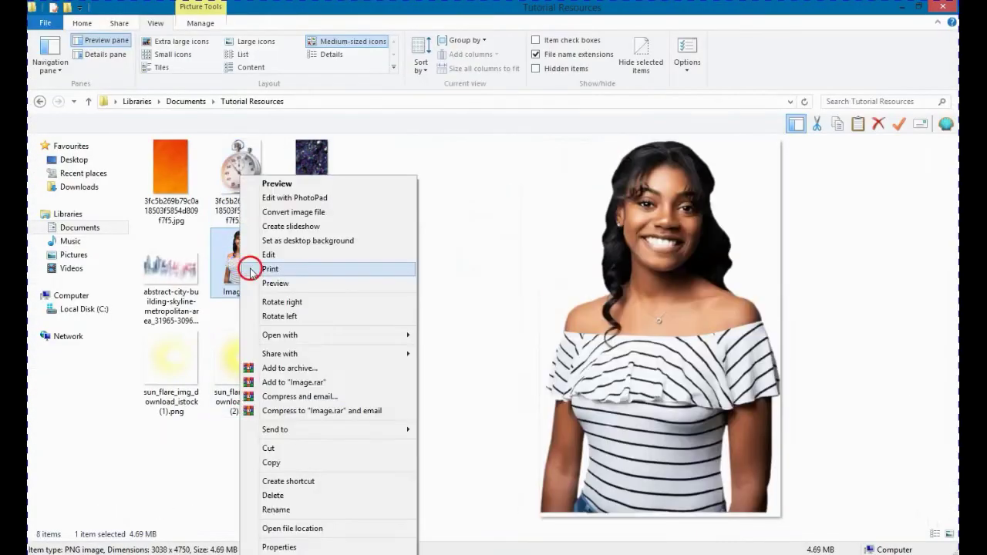
{"action": "left_click", "coordinate": [281, 463]}
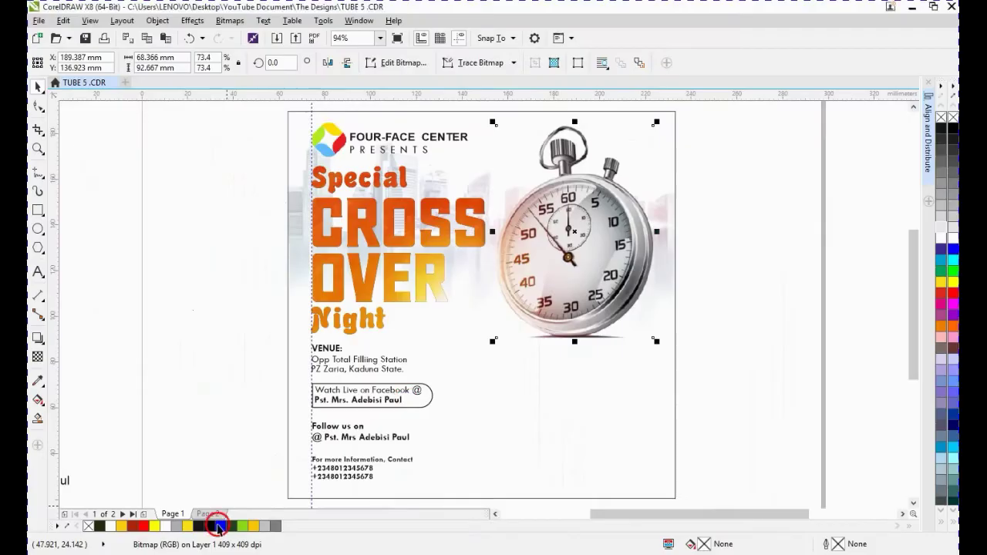
- Select the full-page background frame and paste the copied Image.png photo into its clipped contents
{"action": "left_click", "coordinate": [551, 423]}
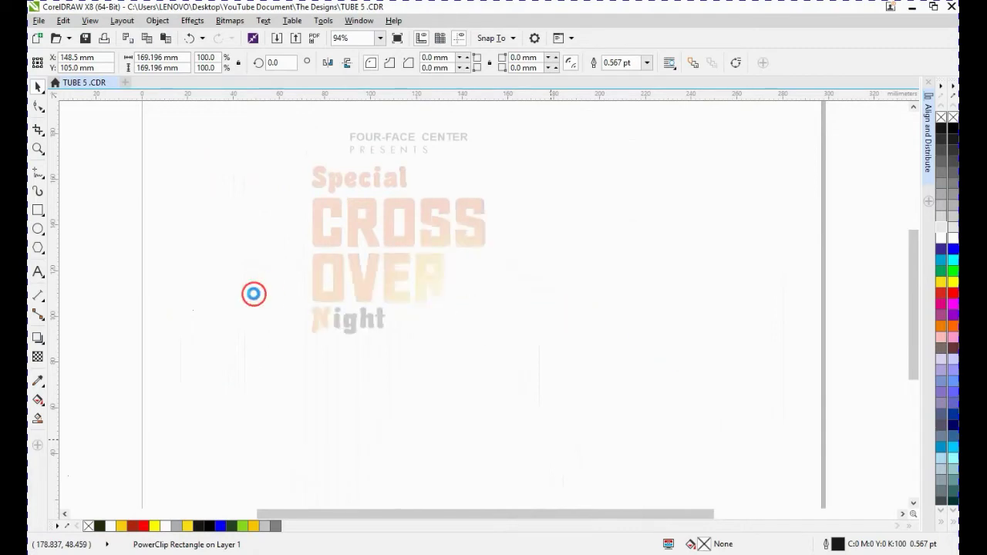
{"action": "right_click", "coordinate": [178, 251]}
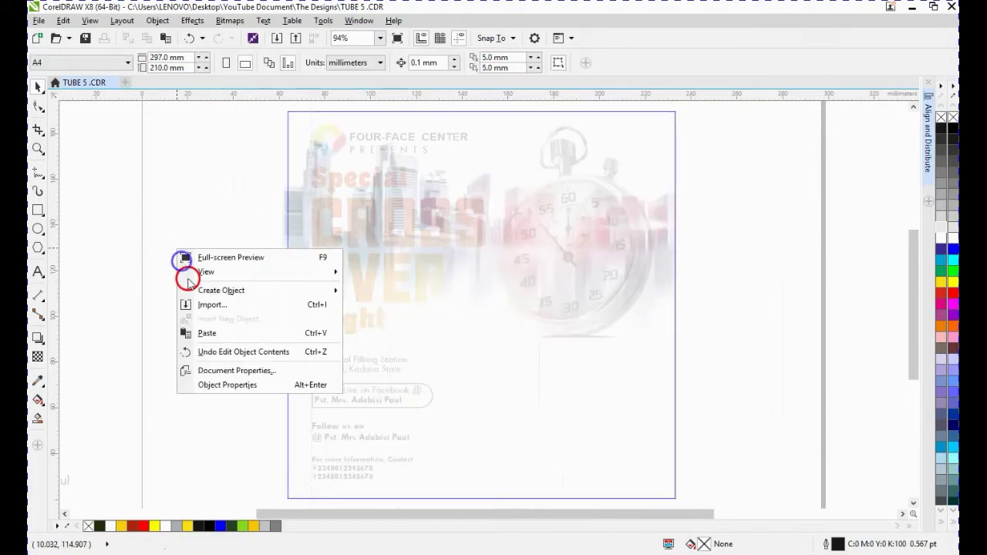
{"action": "left_click", "coordinate": [208, 334]}
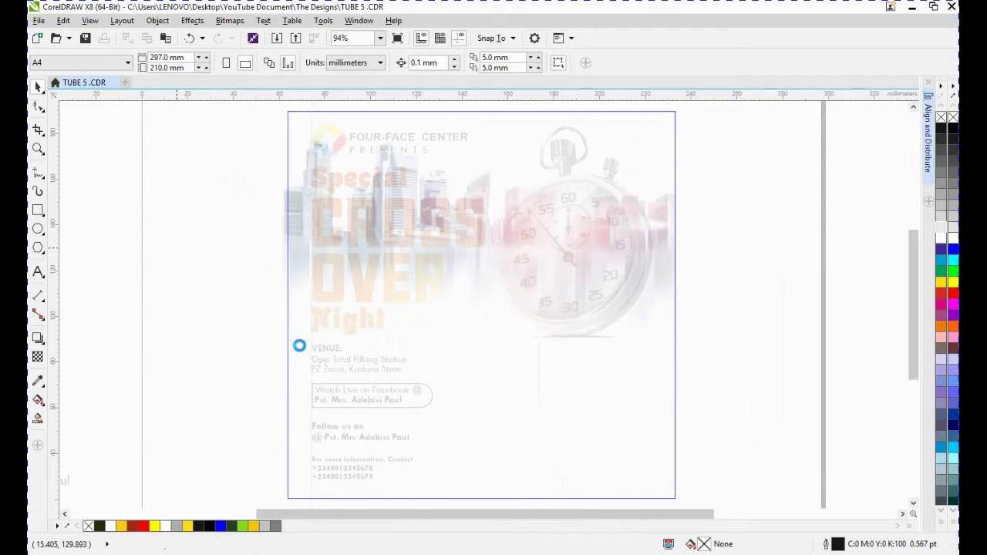
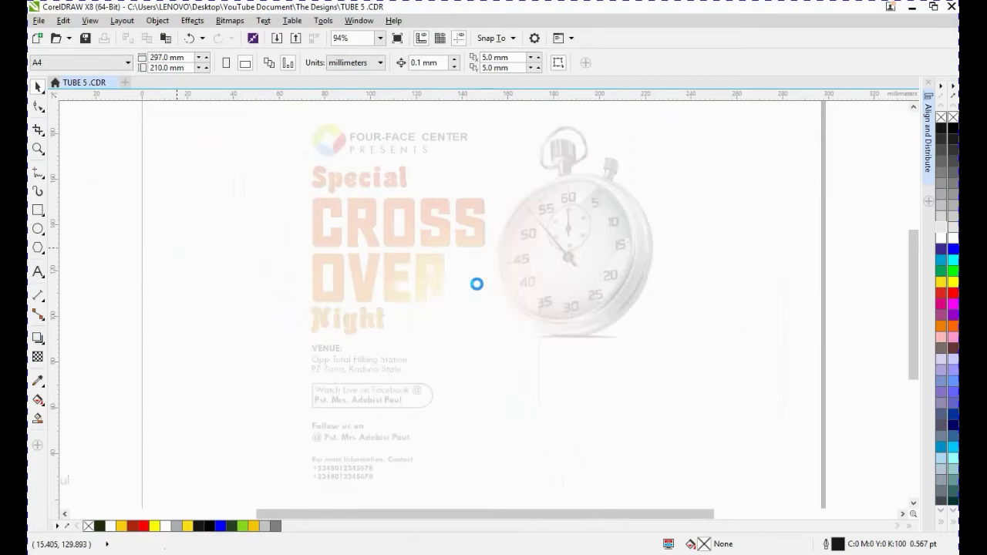
- Inside the PowerClip, scale the woman's photo to 30.7% and place it lower right, below the stopwatch
{"action": "scroll", "coordinate": [502, 262], "scroll_direction": "down", "scroll_amount": 3}
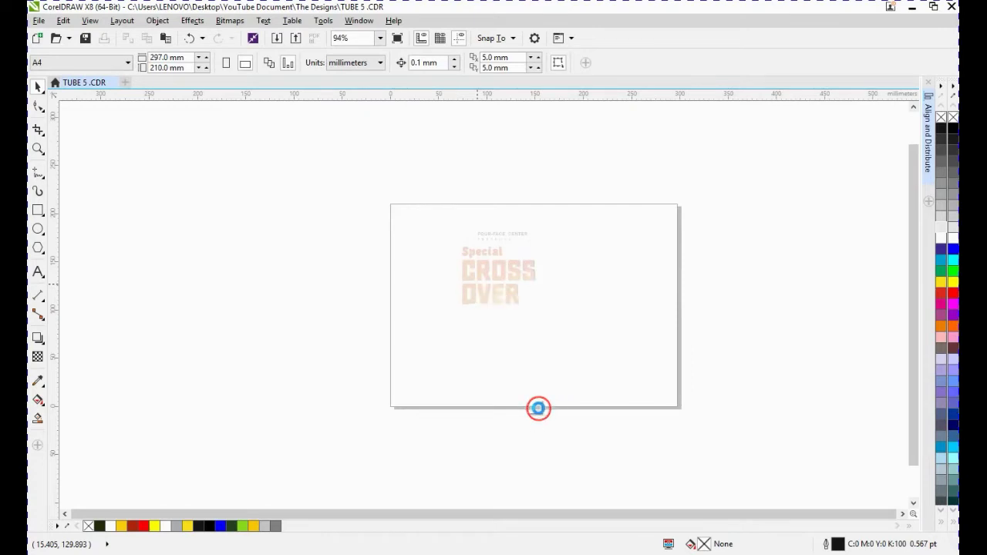
{"action": "double_click", "coordinate": [538, 337]}
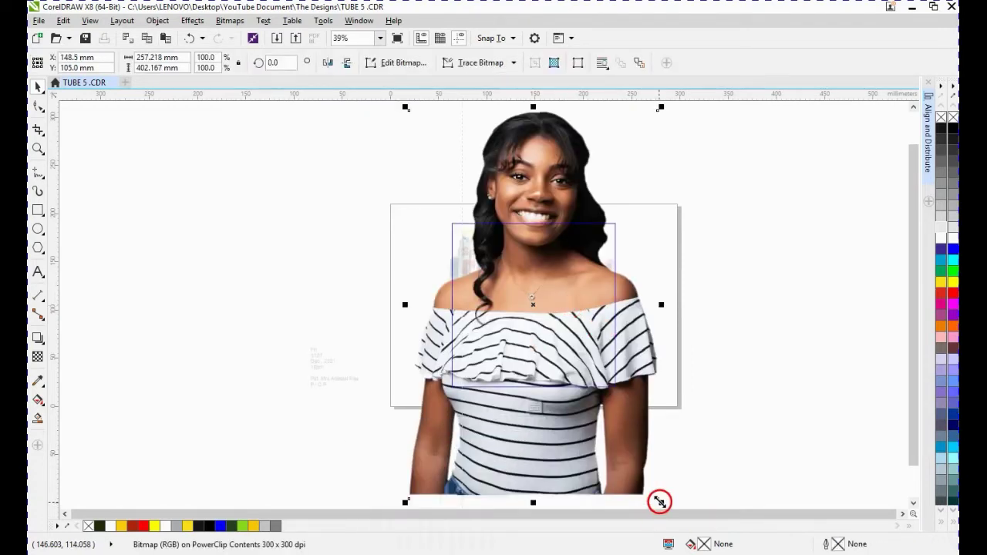
{"action": "left_click_drag", "start_coordinate": [659, 502], "coordinate": [573, 399]}
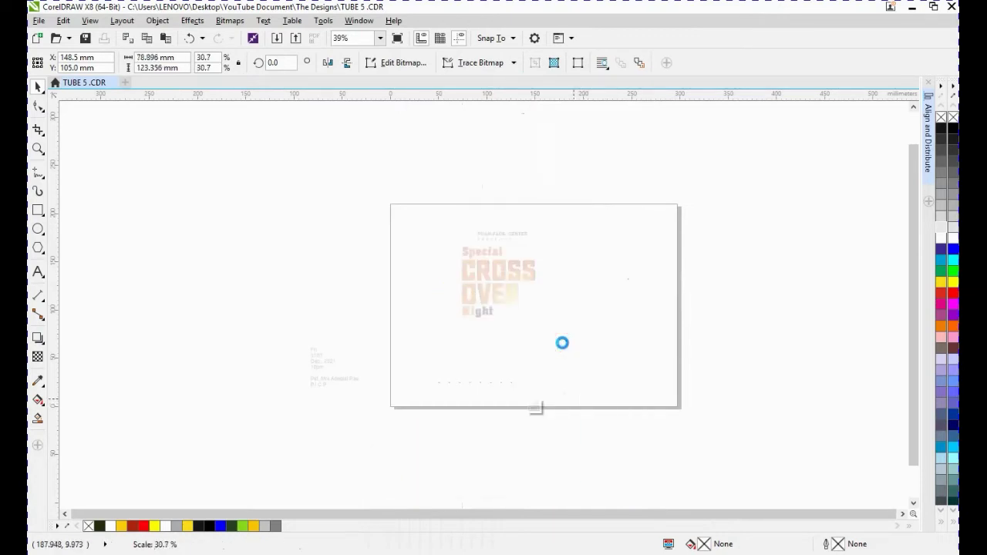
{"action": "left_click_drag", "start_coordinate": [542, 323], "coordinate": [580, 397]}
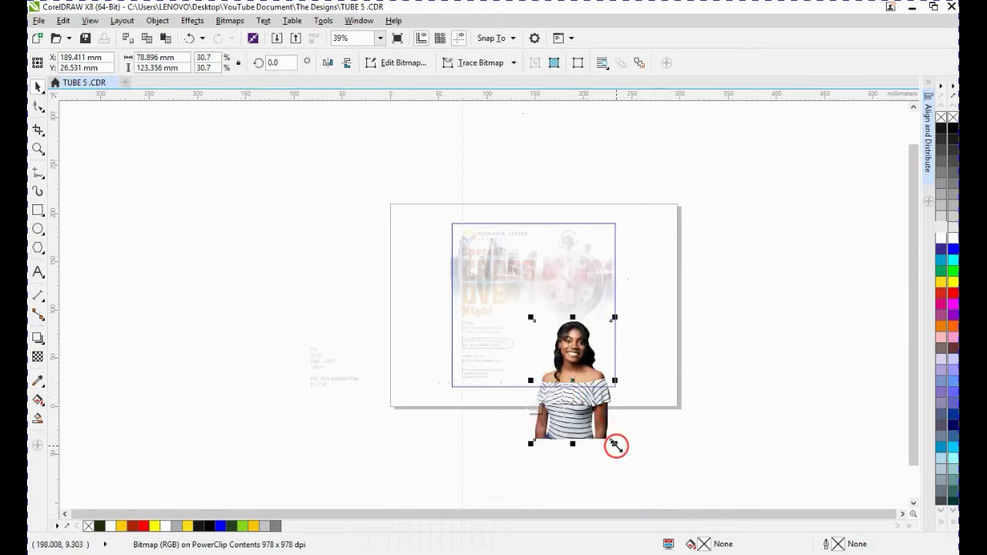
{"action": "left_click_drag", "start_coordinate": [582, 395], "coordinate": [585, 380]}
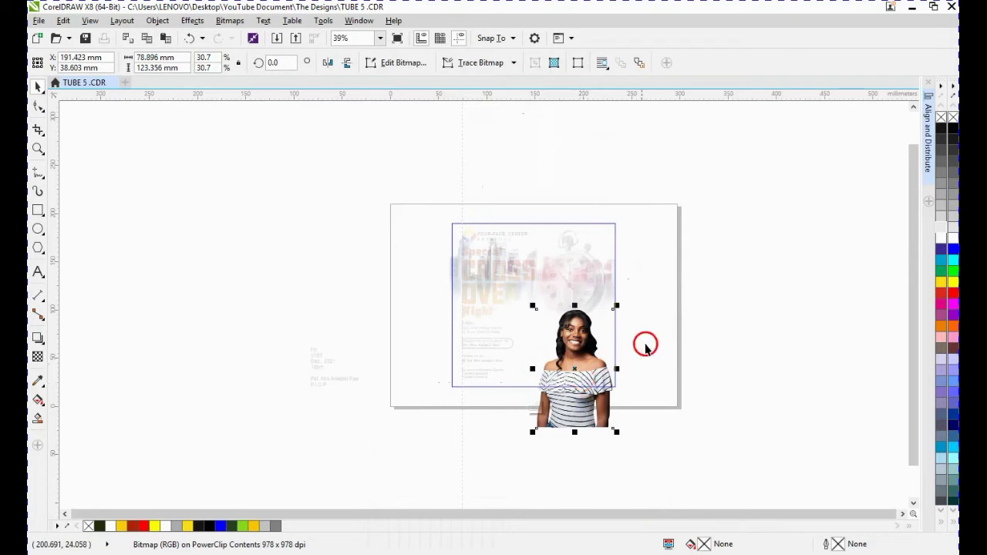
{"action": "left_click", "coordinate": [668, 328]}
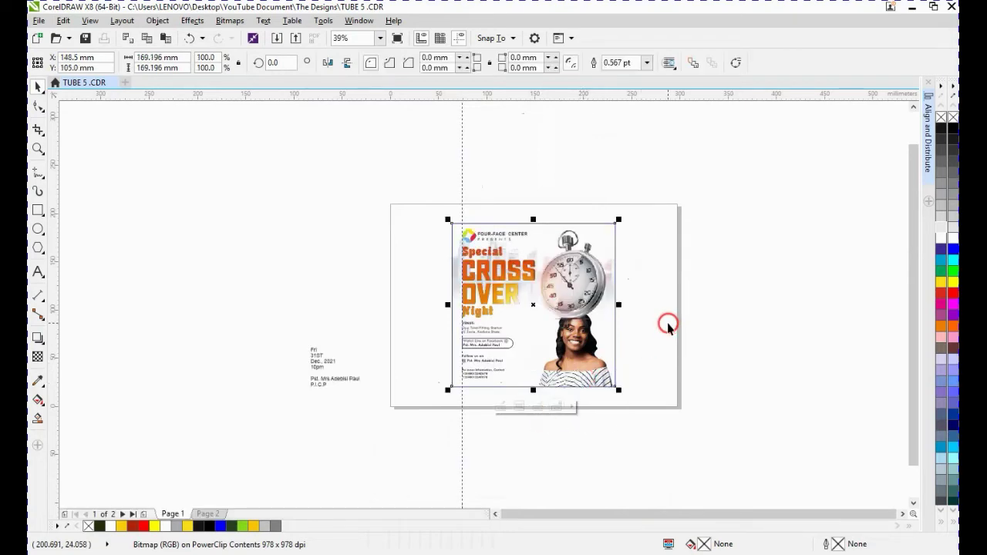
- Shrink the stopwatch to 58.9% and zoom to fit the whole flyer
{"action": "left_click", "coordinate": [580, 325]}
{"action": "left_click_drag", "start_coordinate": [609, 322], "coordinate": [579, 286]}
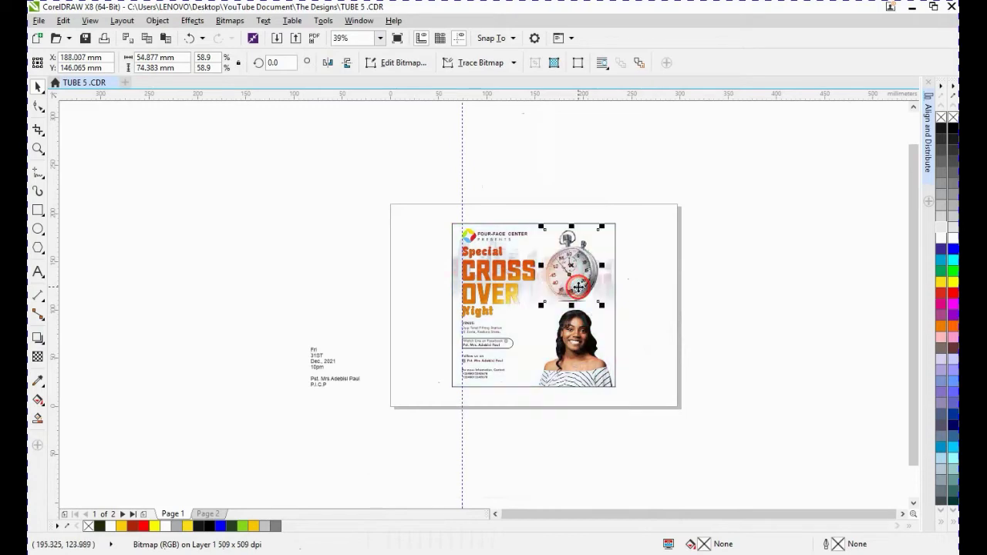
{"action": "left_click", "coordinate": [583, 364]}
{"action": "left_click", "coordinate": [375, 201]}
{"action": "left_click_drag", "start_coordinate": [396, 167], "coordinate": [677, 432]}
{"action": "key", "text": "shift+F2"}
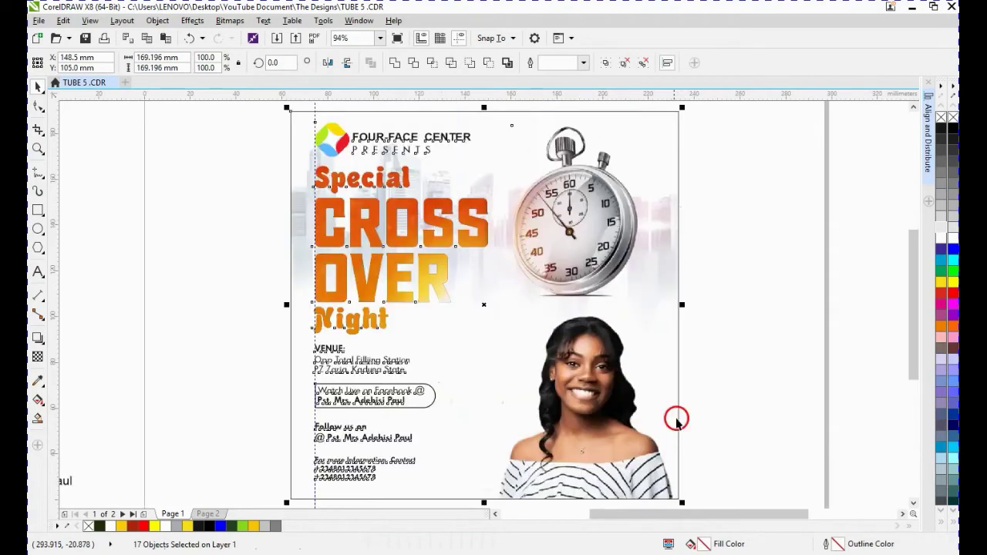
{"action": "key", "text": "Escape"}
- Move the date and presenter text block onto the page beside the flyer
{"action": "scroll", "coordinate": [306, 404], "scroll_direction": "down", "scroll_amount": 2}
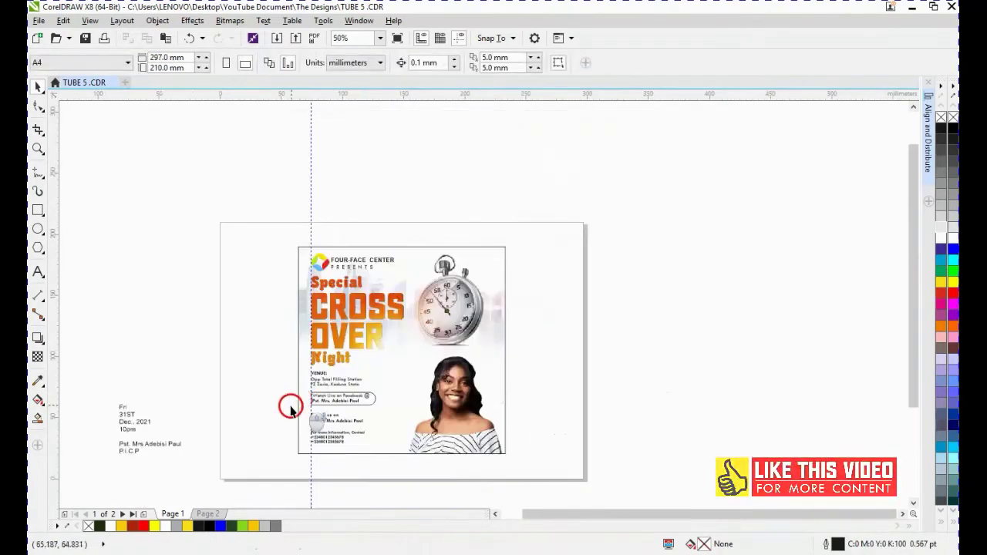
{"action": "left_click_drag", "start_coordinate": [96, 489], "coordinate": [246, 408]}
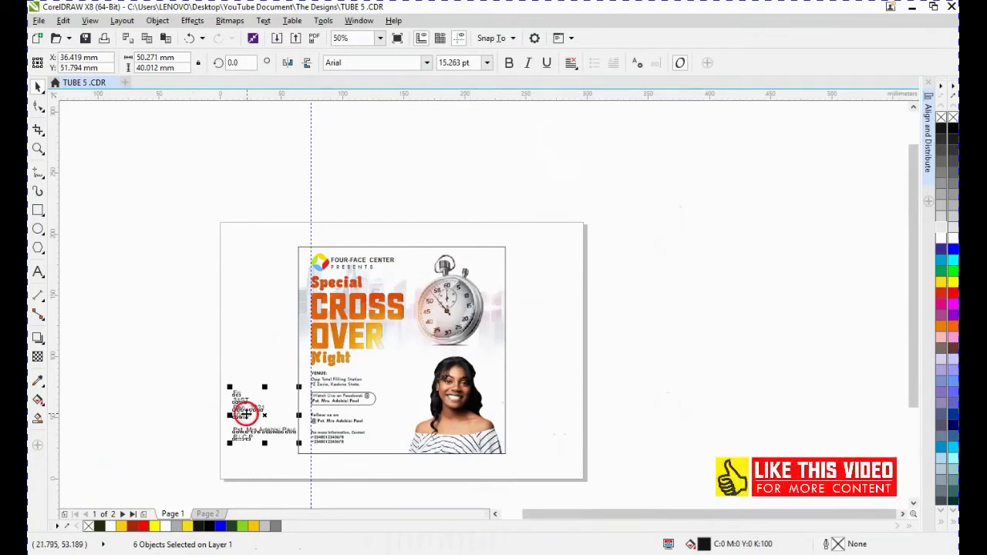
{"action": "left_click", "coordinate": [280, 244]}
{"action": "left_click", "coordinate": [370, 337]}
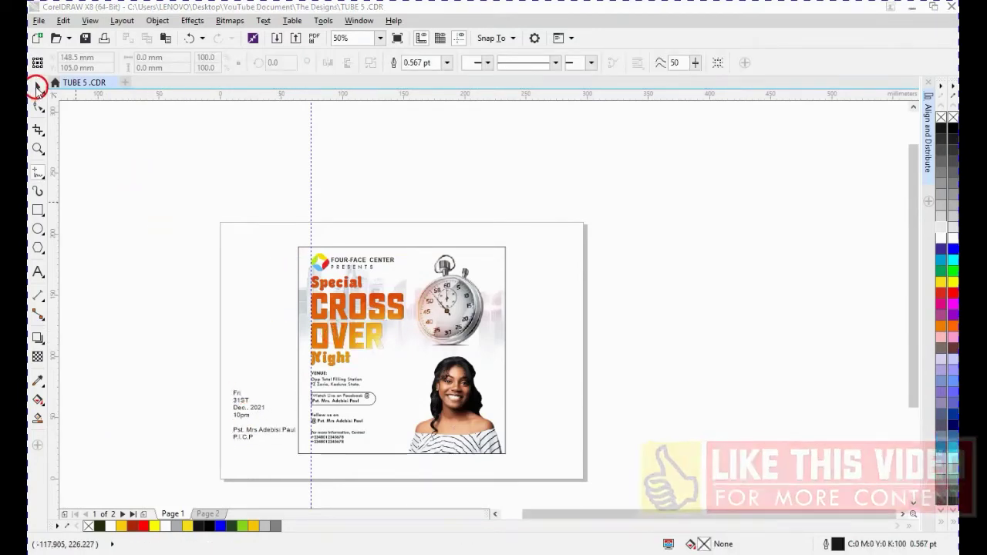
{"action": "left_click", "coordinate": [289, 300]}
{"action": "left_click", "coordinate": [374, 345]}
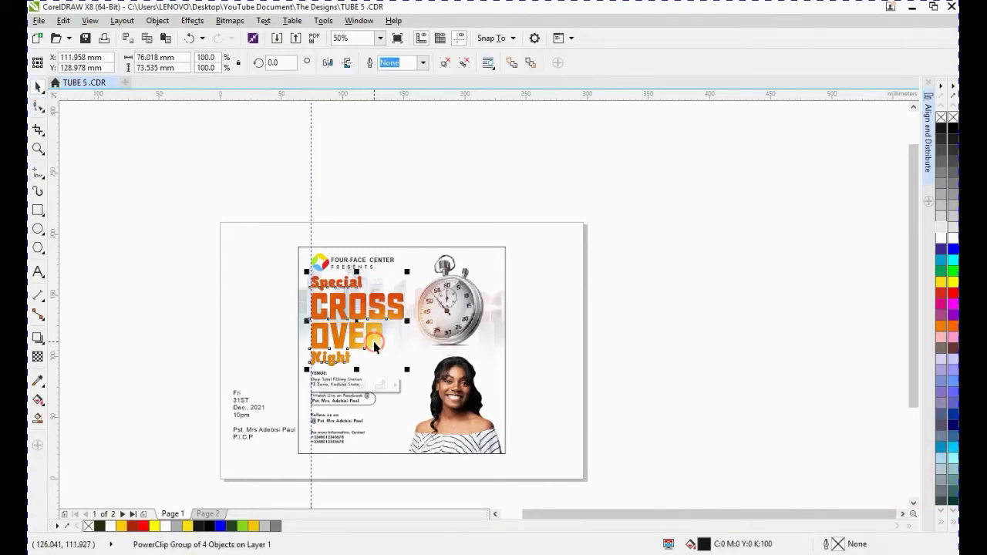
{"action": "left_click", "coordinate": [410, 205]}
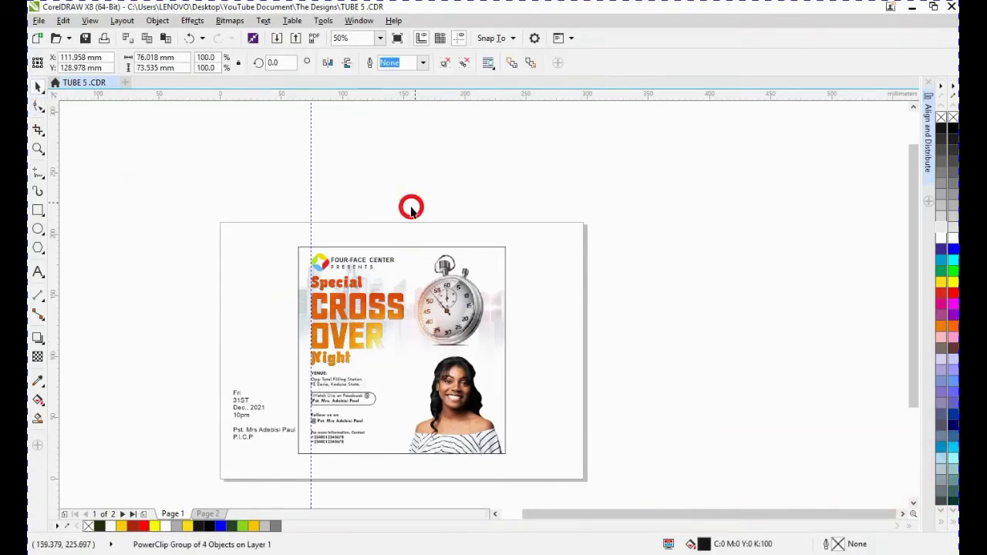
{"action": "left_click_drag", "start_coordinate": [216, 363], "coordinate": [260, 419]}
- Copy sun_flare_img_download_istock (1).png from the Tutorial Resources folder, then return to CorelDRAW
{"action": "key", "text": "alt+Tab"}
{"action": "left_click", "coordinate": [231, 392]}
{"action": "left_click", "coordinate": [183, 378]}
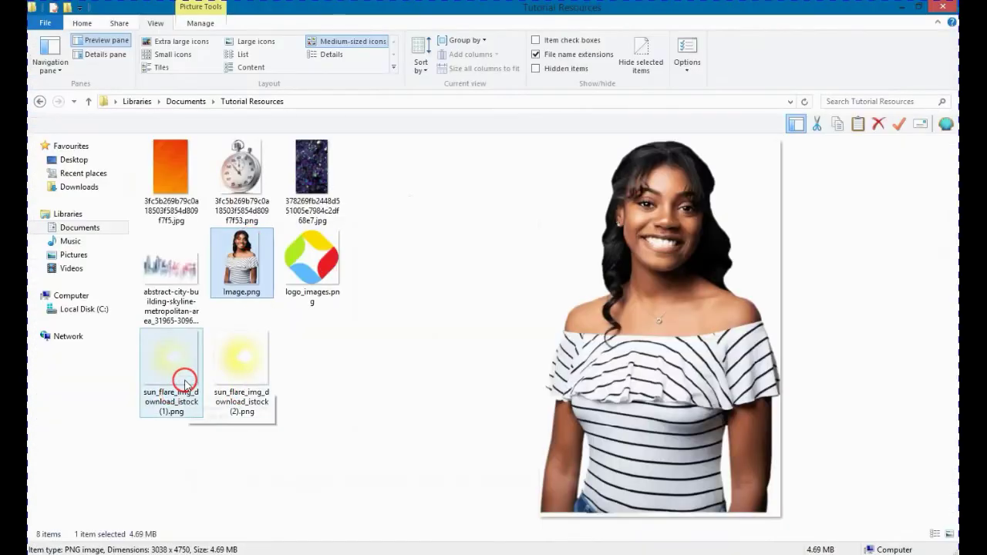
{"action": "left_click", "coordinate": [177, 359]}
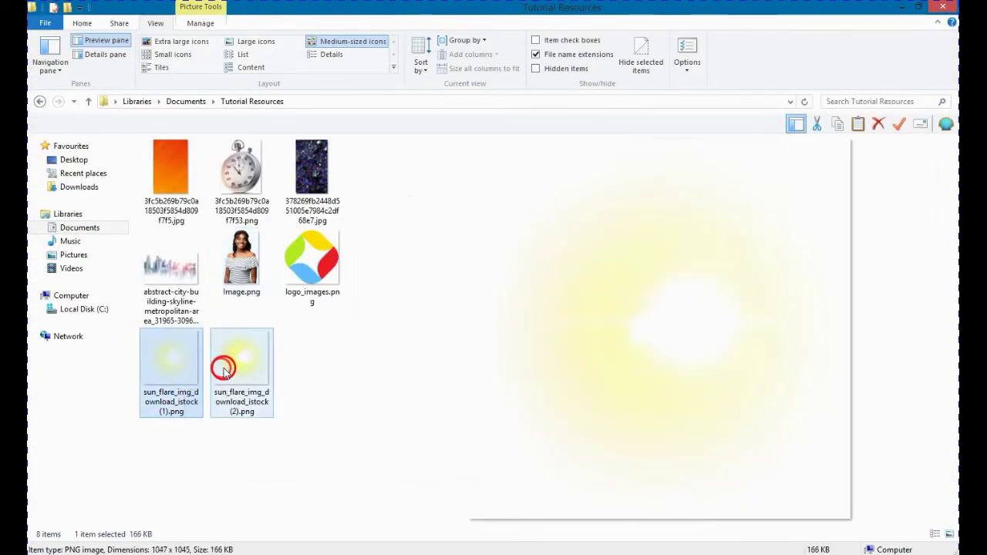
{"action": "left_click", "coordinate": [246, 364]}
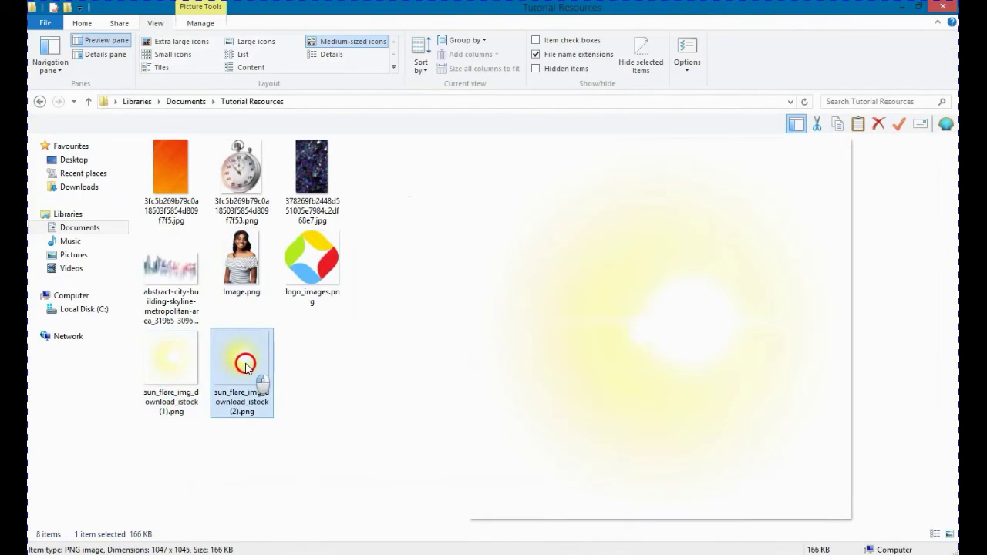
{"action": "left_click", "coordinate": [157, 353]}
{"action": "right_click", "coordinate": [160, 351]}
{"action": "left_click", "coordinate": [194, 463]}
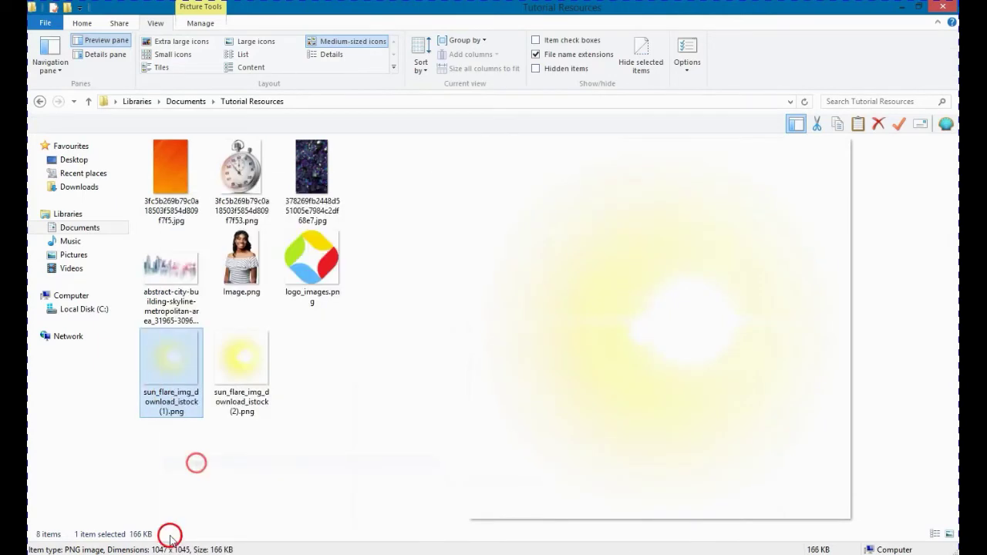
{"action": "left_click", "coordinate": [154, 486]}
{"action": "left_click", "coordinate": [496, 319]}
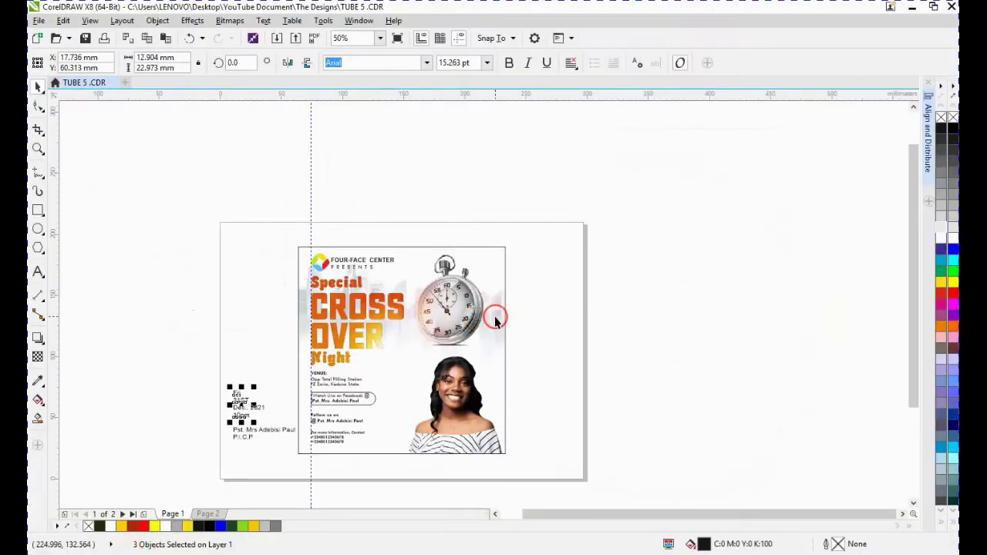
- Paste the sun flare image into the flyer's centre and scale it to 117.5%
{"action": "right_click", "coordinate": [414, 199]}
{"action": "left_click", "coordinate": [454, 264]}
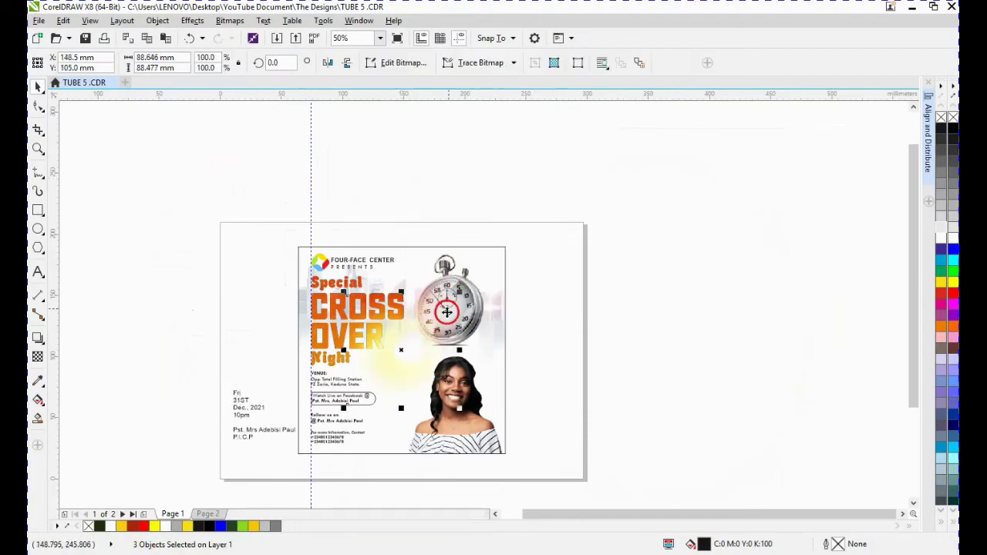
{"action": "left_click_drag", "start_coordinate": [401, 351], "coordinate": [403, 330]}
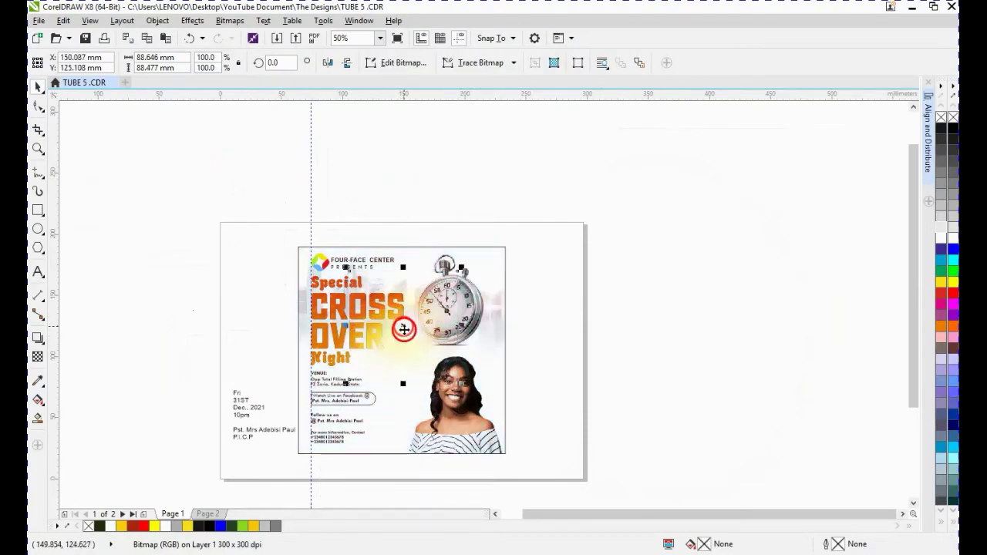
{"action": "left_click_drag", "start_coordinate": [462, 384], "coordinate": [481, 403]}
{"action": "left_click_drag", "start_coordinate": [413, 336], "coordinate": [404, 324]}
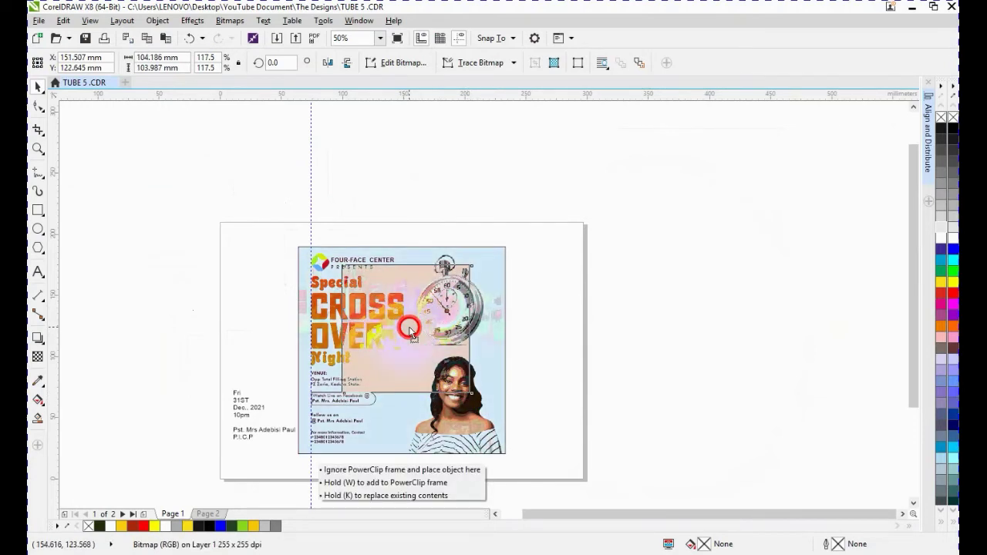
{"action": "left_click", "coordinate": [674, 301]}
{"action": "left_click_drag", "start_coordinate": [252, 197], "coordinate": [596, 444]}
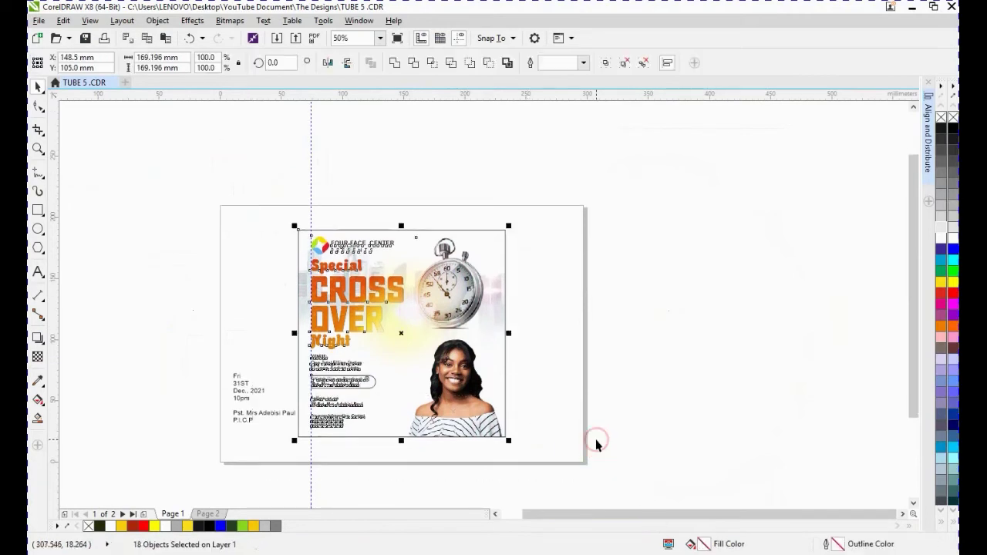
{"action": "key", "text": "shift+F2"}
{"action": "left_click", "coordinate": [780, 286]}
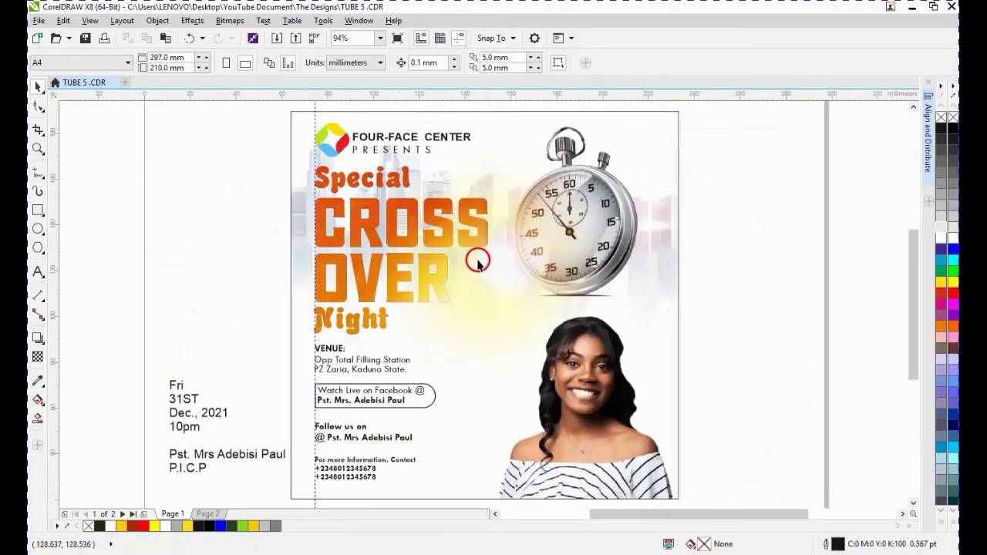
- Move the date lines onto the flyer beside the photo and set Fri to Tw Cen MT Bold
{"action": "left_click", "coordinate": [187, 407]}
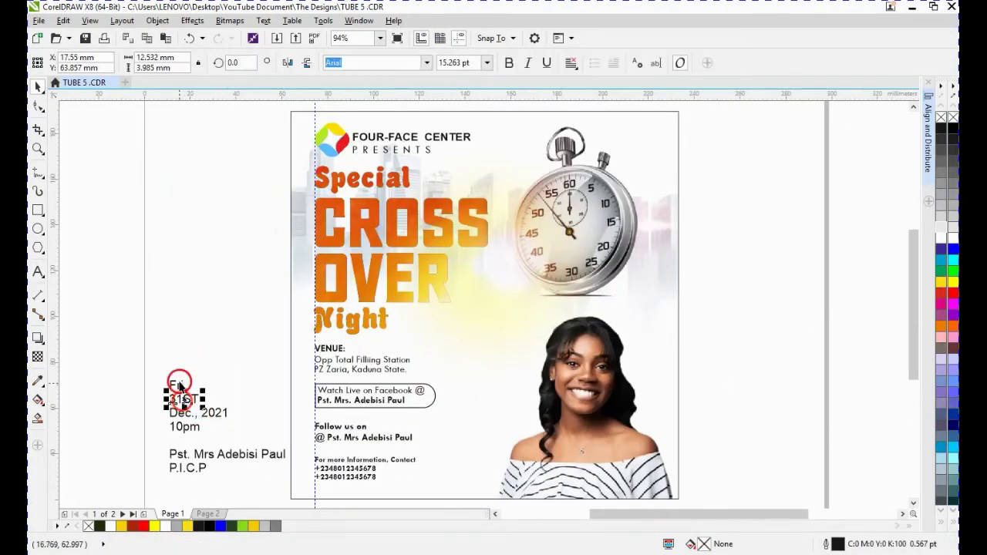
{"action": "left_click_drag", "start_coordinate": [164, 356], "coordinate": [471, 402]}
{"action": "left_click", "coordinate": [745, 371]}
{"action": "left_click", "coordinate": [462, 390]}
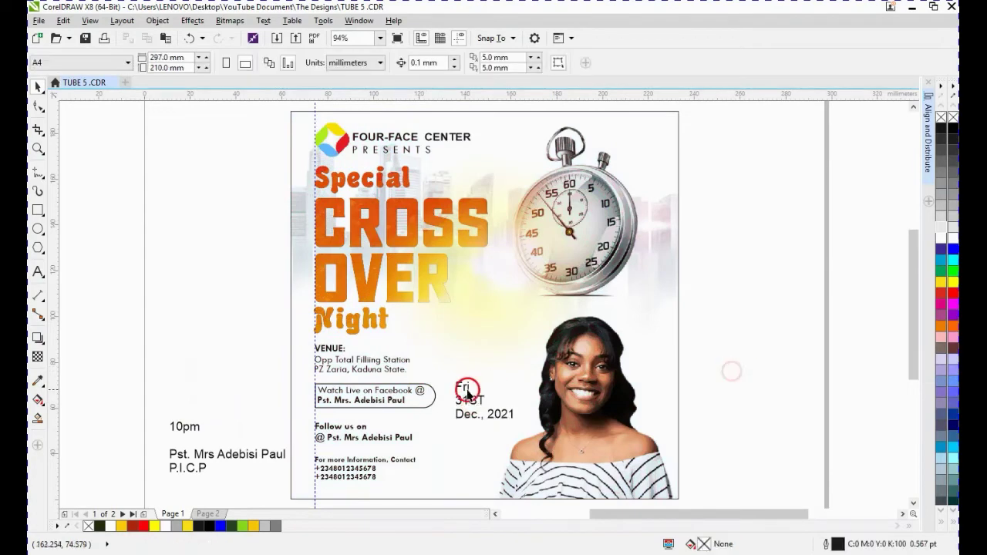
{"action": "left_click", "coordinate": [462, 391], "text": "ctrl"}
{"action": "left_click", "coordinate": [430, 58]}
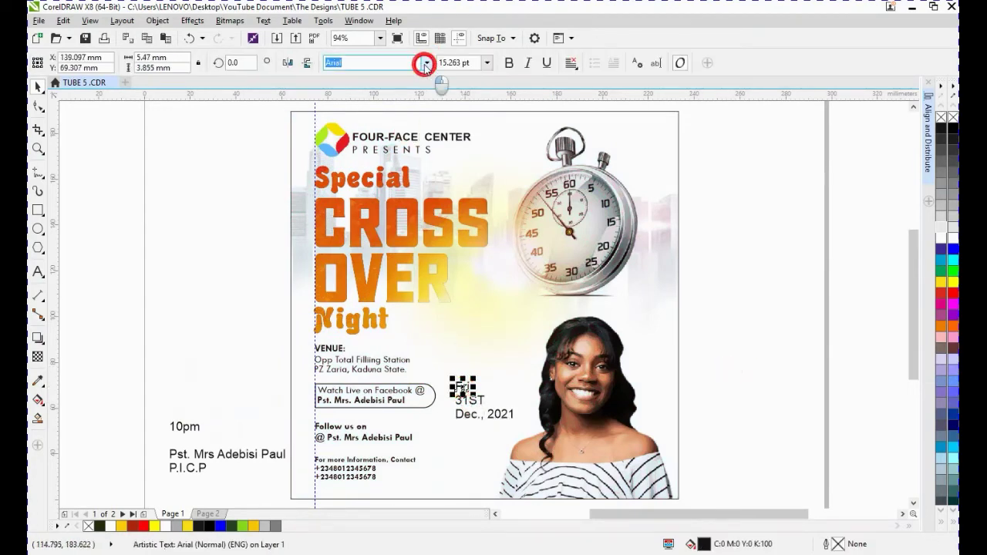
{"action": "left_click", "coordinate": [426, 64]}
{"action": "left_click", "coordinate": [415, 143]}
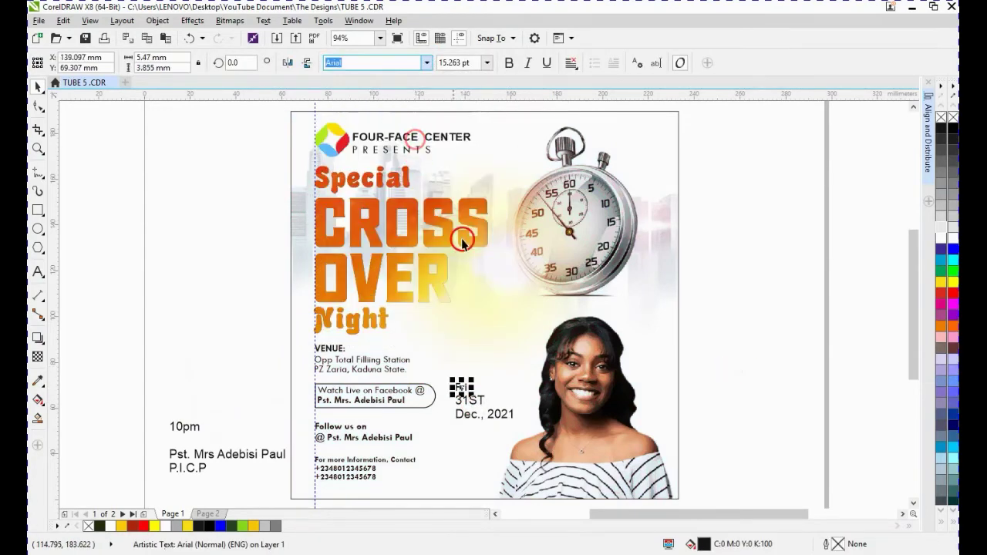
{"action": "left_click", "coordinate": [420, 63]}
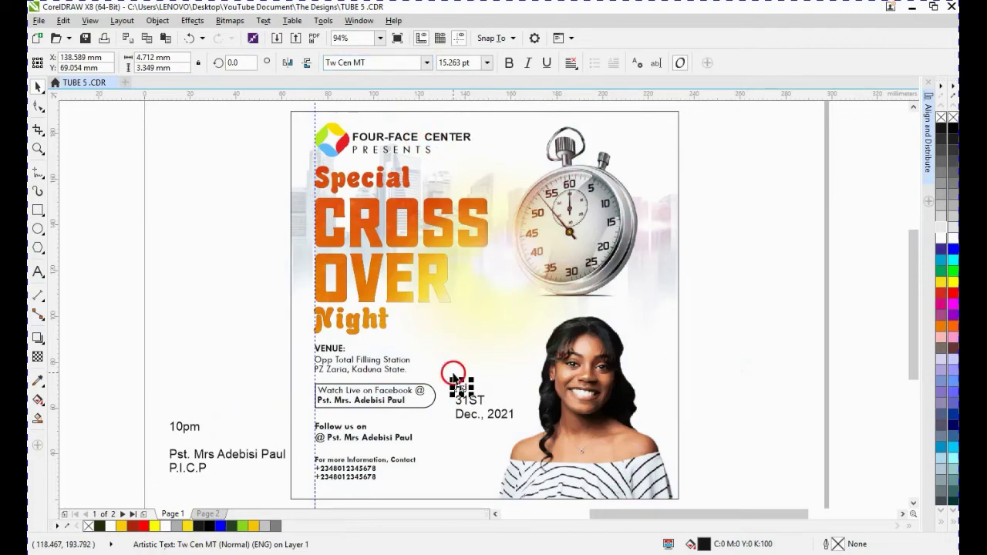
{"action": "scroll", "coordinate": [467, 380], "scroll_direction": "up", "scroll_amount": 3}
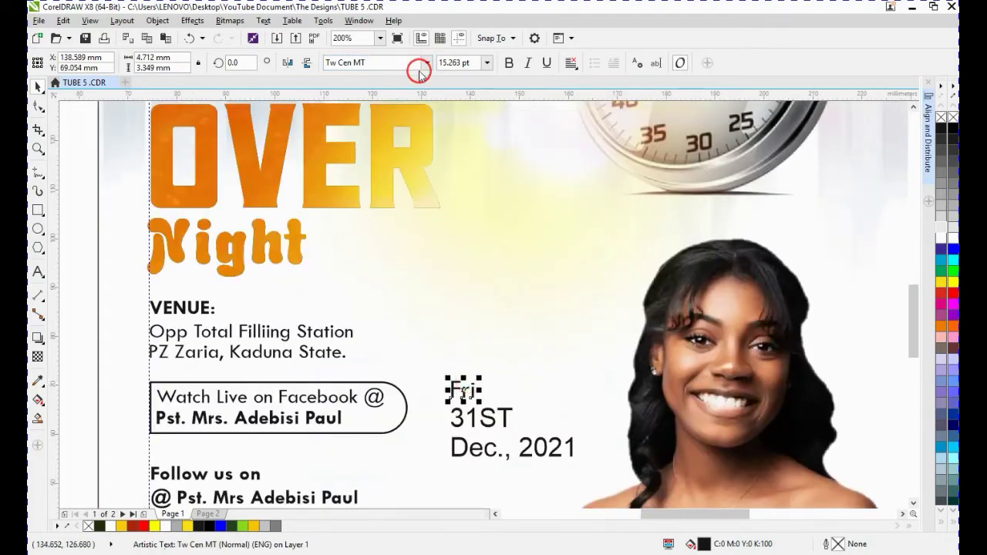
{"action": "left_click", "coordinate": [508, 63]}
- Move Dec., 2021 further down and enlarge 31ST to about 40 pt
{"action": "left_click", "coordinate": [504, 417]}
{"action": "left_click", "coordinate": [472, 455]}
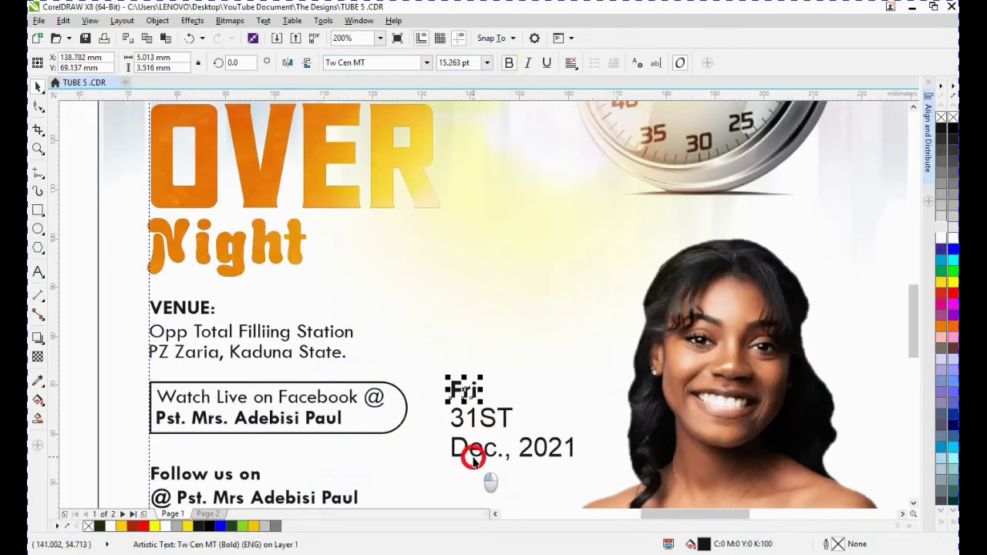
{"action": "left_click_drag", "start_coordinate": [476, 451], "coordinate": [478, 489]}
{"action": "left_click_drag", "start_coordinate": [494, 421], "coordinate": [608, 424]}
{"action": "left_click", "coordinate": [593, 414]}
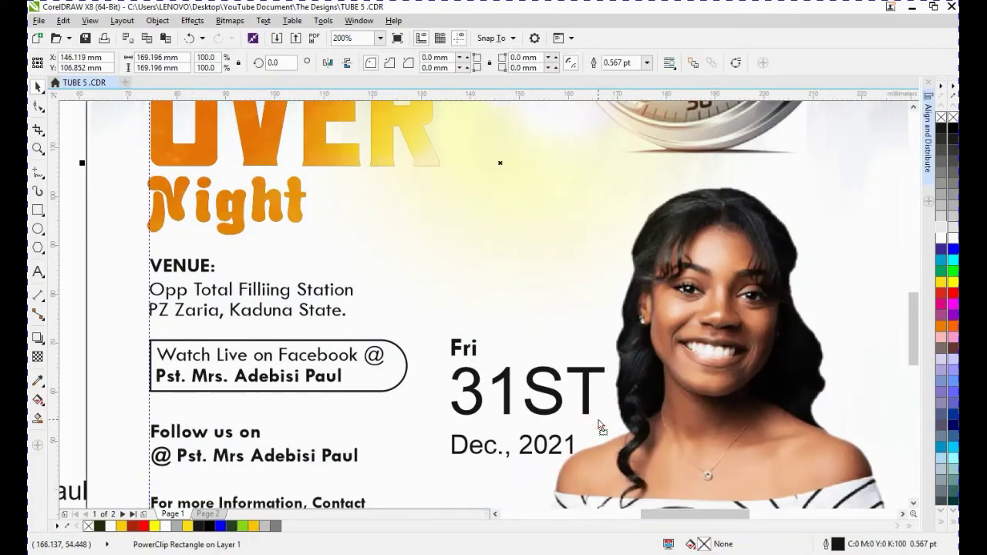
- Shrink 31ST slightly, try the Azonix font and tighten its letter spacing
{"action": "left_click", "coordinate": [592, 407]}
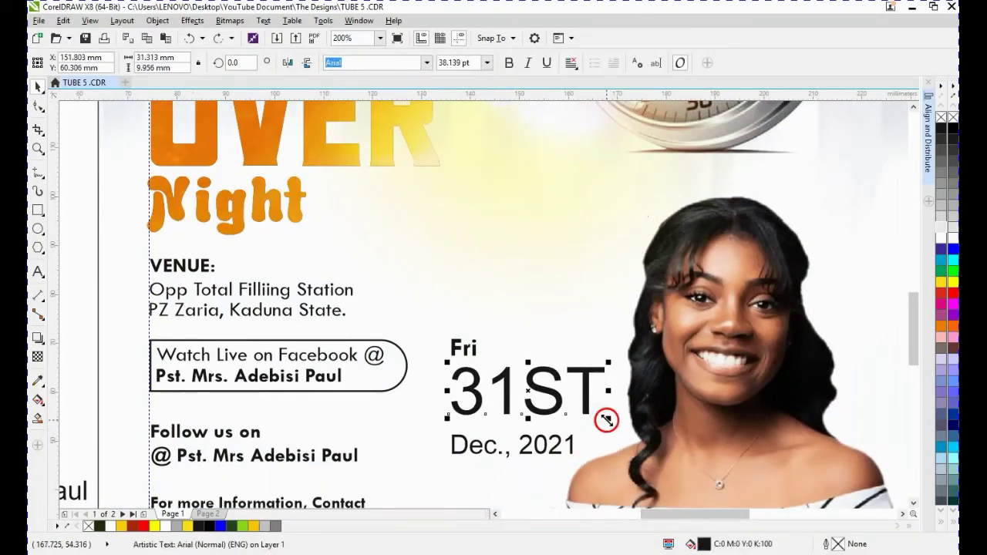
{"action": "left_click_drag", "start_coordinate": [606, 419], "coordinate": [596, 415]}
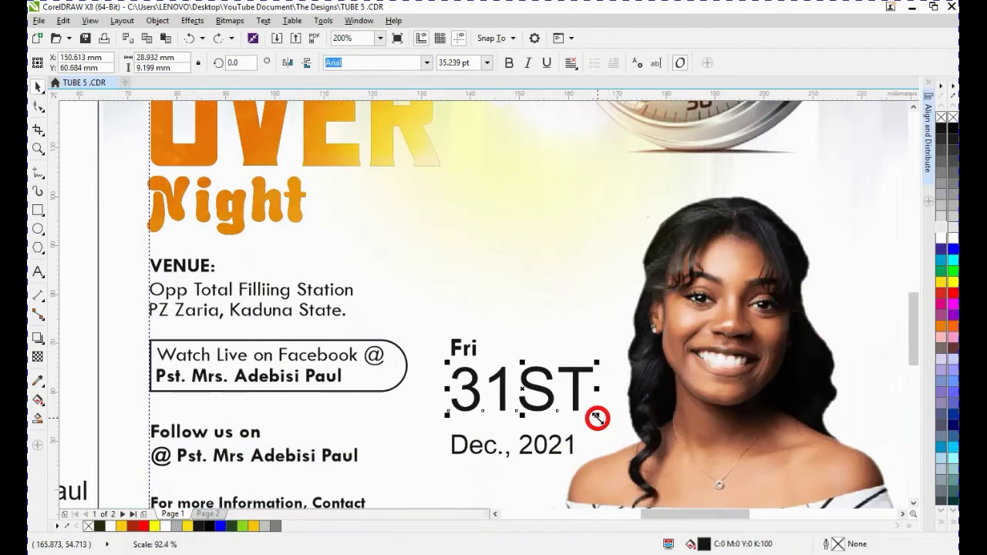
{"action": "left_click", "coordinate": [426, 63]}
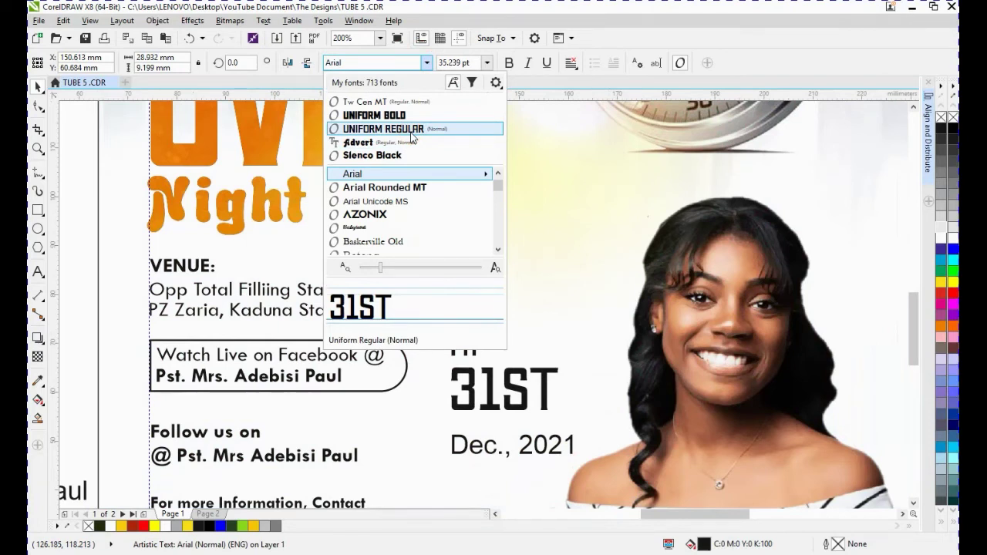
{"action": "left_click", "coordinate": [396, 216]}
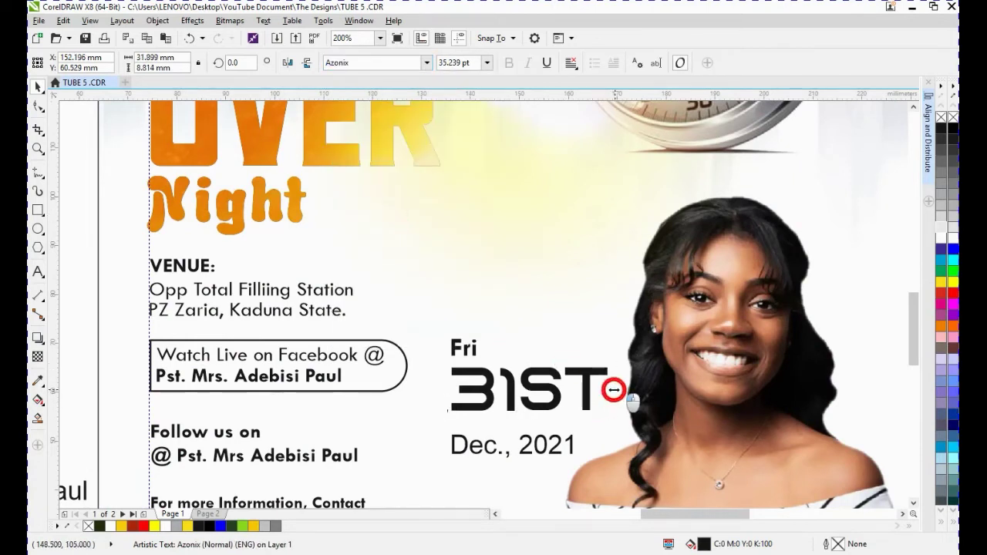
{"action": "left_click_drag", "start_coordinate": [614, 391], "coordinate": [590, 392]}
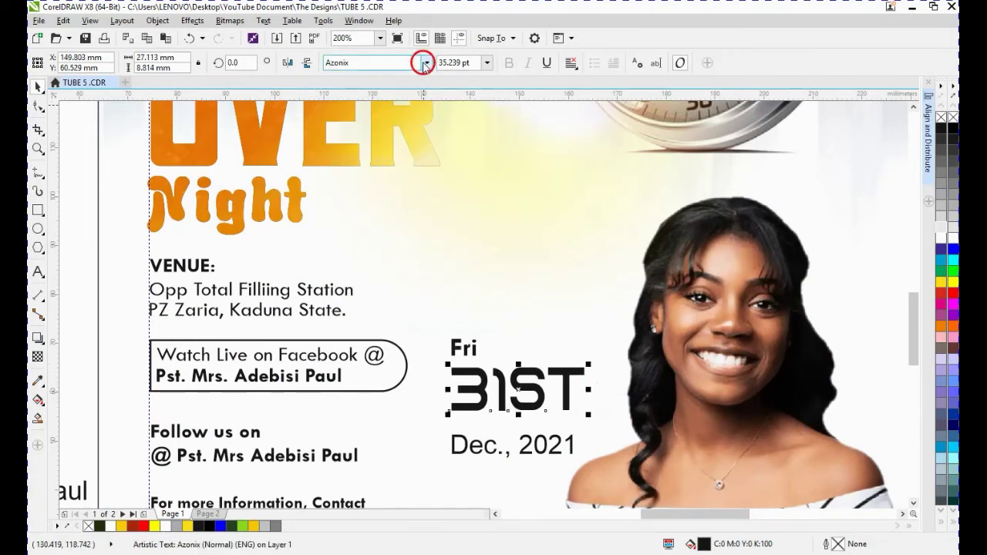
- Browse the font list, then search 'slen' and apply Slenco Black to 31ST
{"action": "left_click", "coordinate": [424, 65]}
{"action": "scroll", "coordinate": [452, 236], "scroll_direction": "down", "scroll_amount": 1}
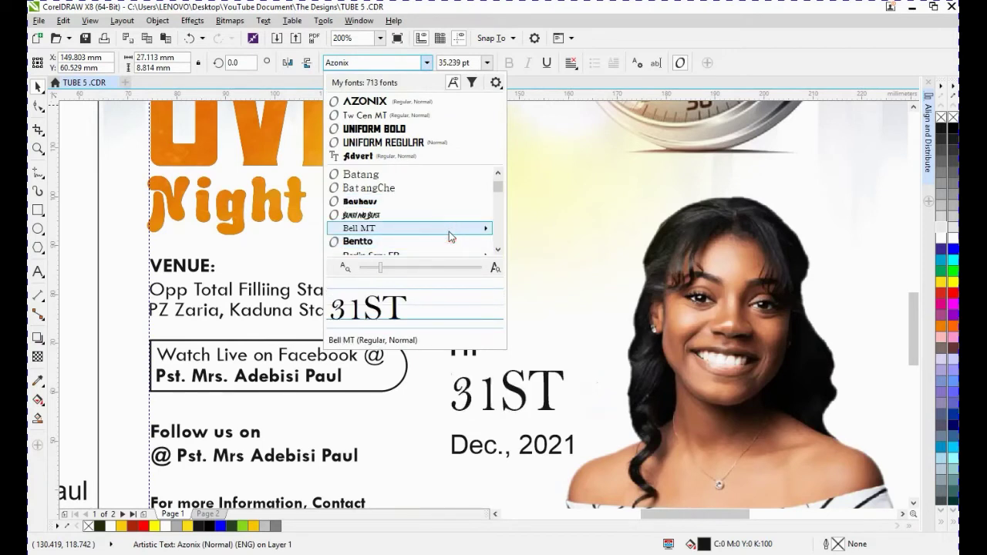
{"action": "scroll", "coordinate": [448, 235], "scroll_direction": "down", "scroll_amount": 1}
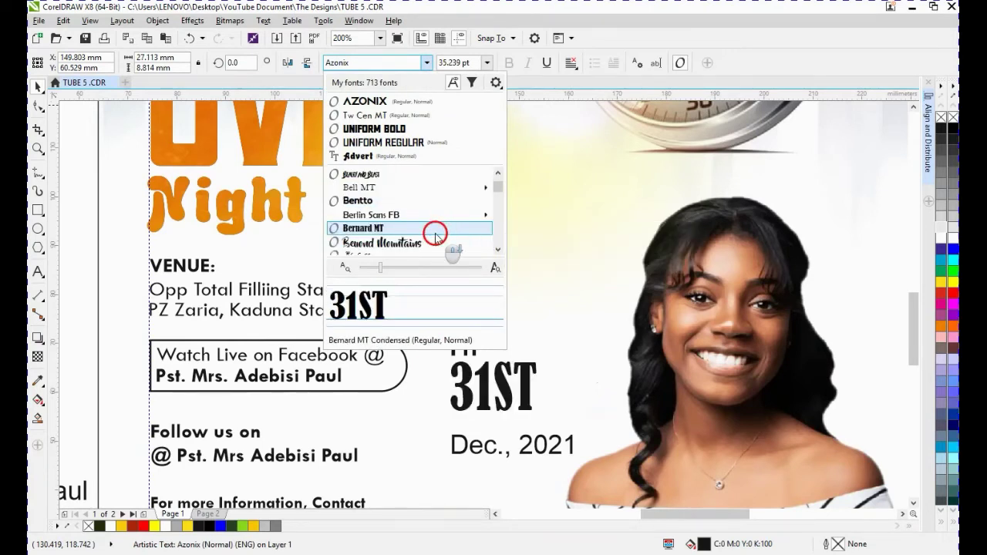
{"action": "scroll", "coordinate": [436, 236], "scroll_direction": "down", "scroll_amount": 1}
{"action": "scroll", "coordinate": [433, 236], "scroll_direction": "down", "scroll_amount": 1}
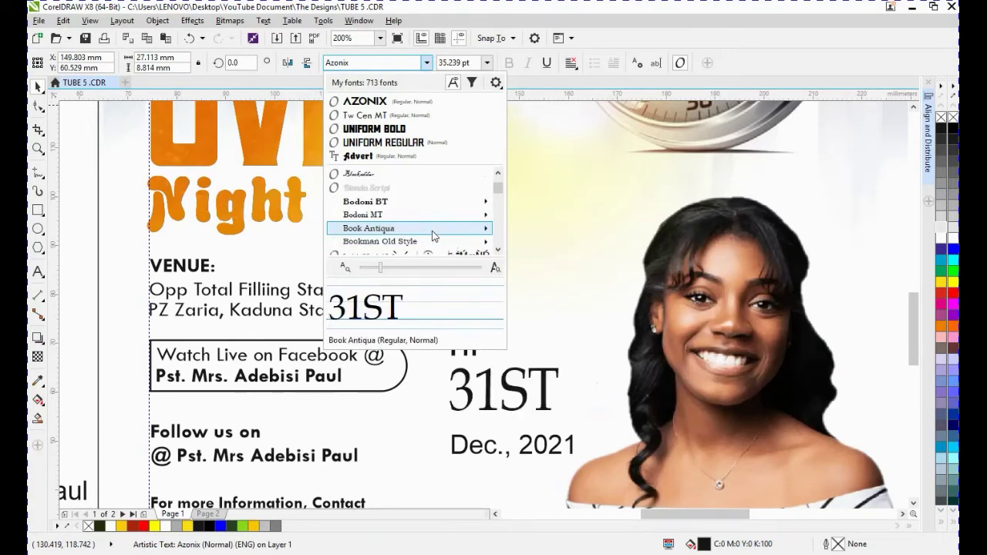
{"action": "scroll", "coordinate": [433, 236], "scroll_direction": "down", "scroll_amount": 1}
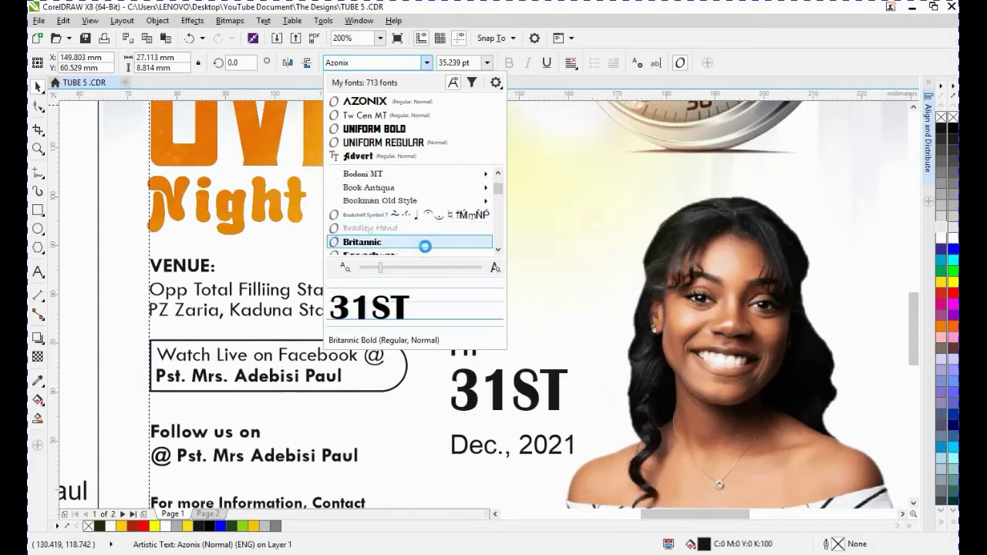
{"action": "scroll", "coordinate": [425, 246], "scroll_direction": "down", "scroll_amount": 1}
{"action": "scroll", "coordinate": [424, 247], "scroll_direction": "down", "scroll_amount": 2}
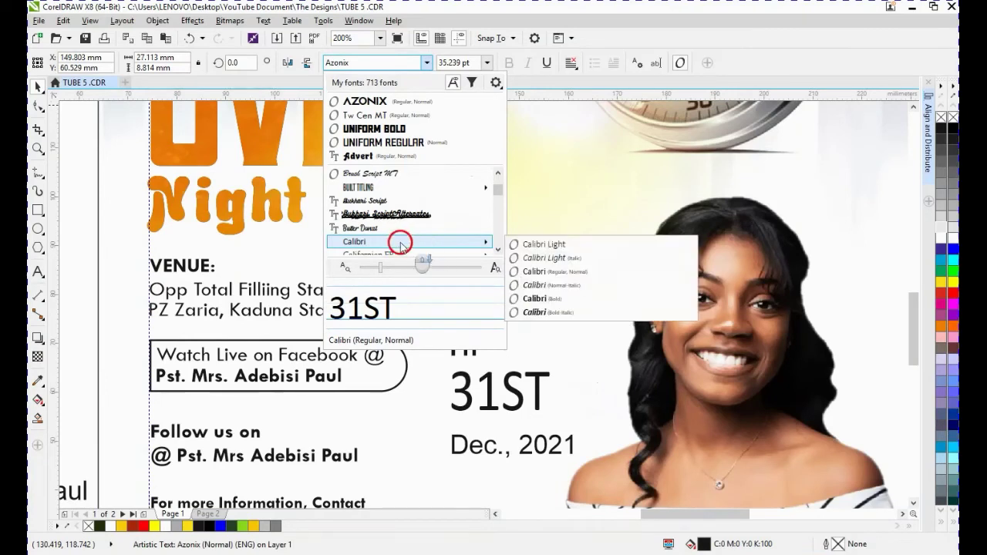
{"action": "scroll", "coordinate": [392, 245], "scroll_direction": "down", "scroll_amount": 3}
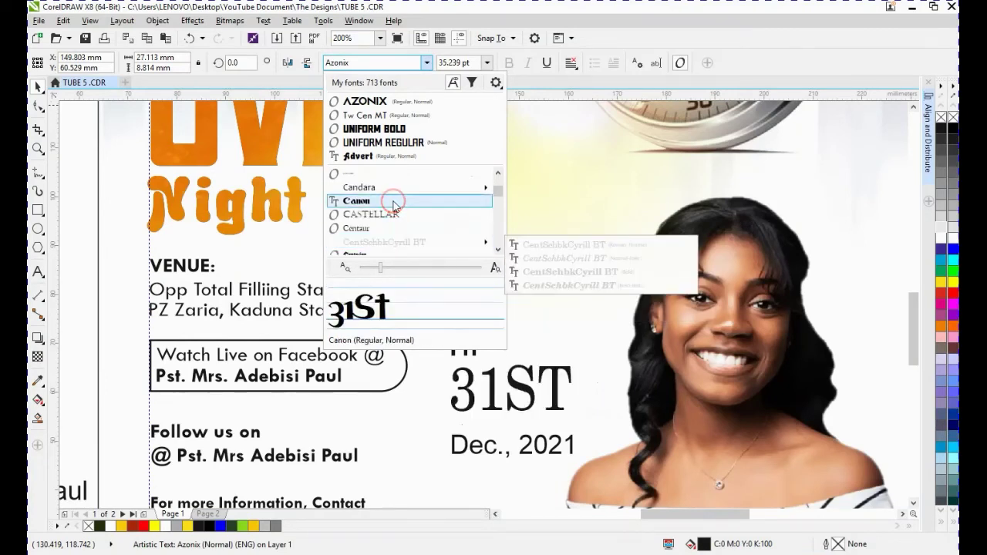
{"action": "scroll", "coordinate": [391, 220], "scroll_direction": "down", "scroll_amount": 1}
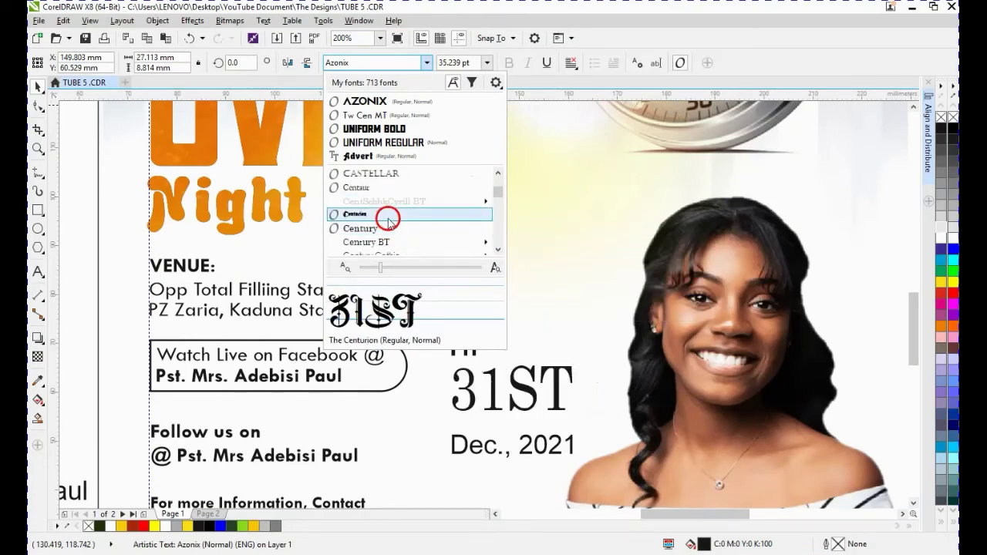
{"action": "scroll", "coordinate": [391, 223], "scroll_direction": "down", "scroll_amount": 2}
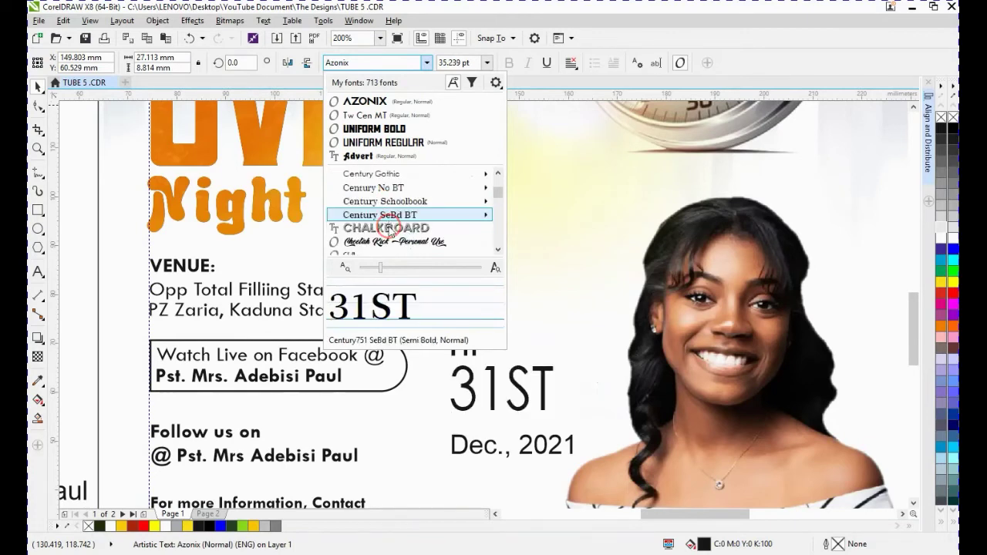
{"action": "scroll", "coordinate": [397, 214], "scroll_direction": "down", "scroll_amount": 1}
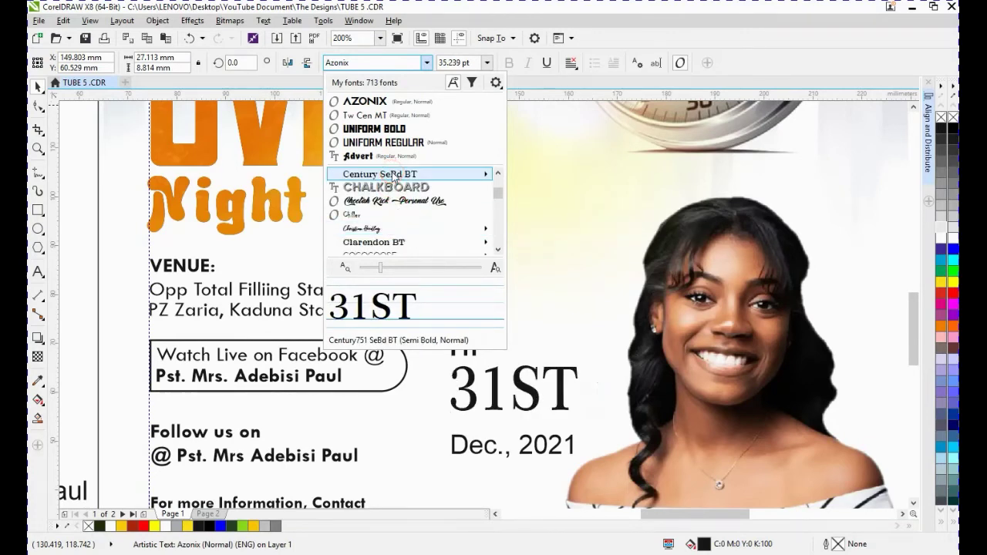
{"action": "left_click", "coordinate": [375, 62]}
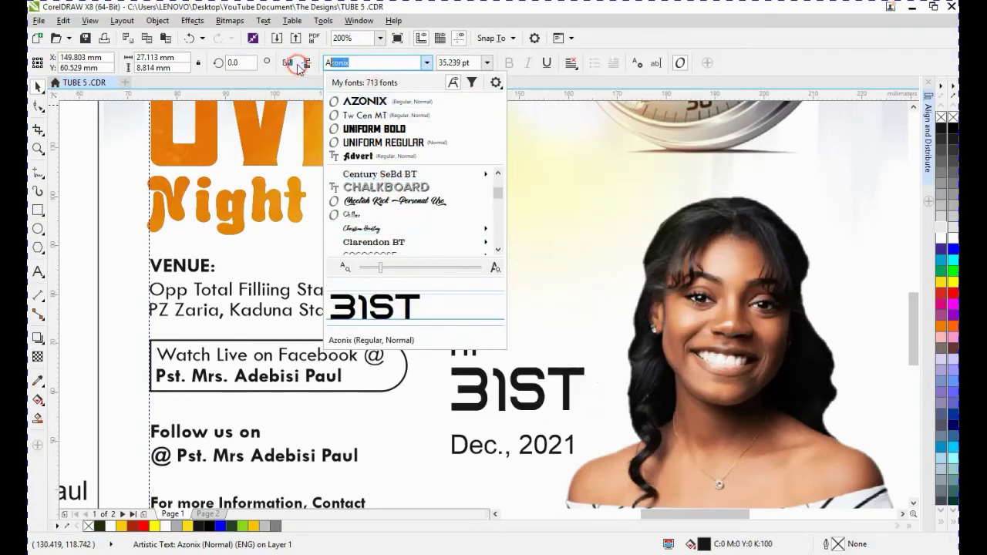
{"action": "key", "text": "BackSpace"}
{"action": "key", "text": "BackSpace"}
{"action": "key", "text": "BackSpace"}
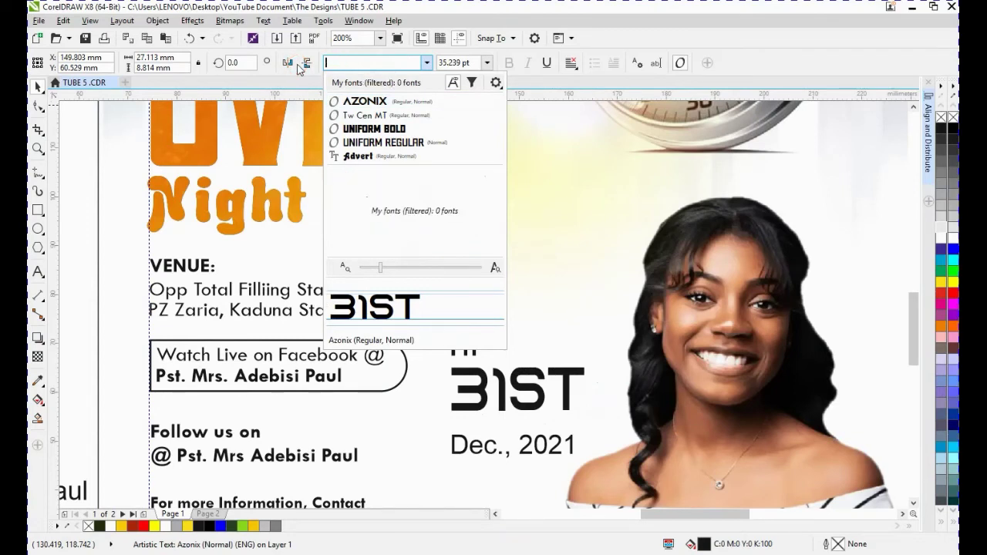
{"action": "type", "text": "sle"}
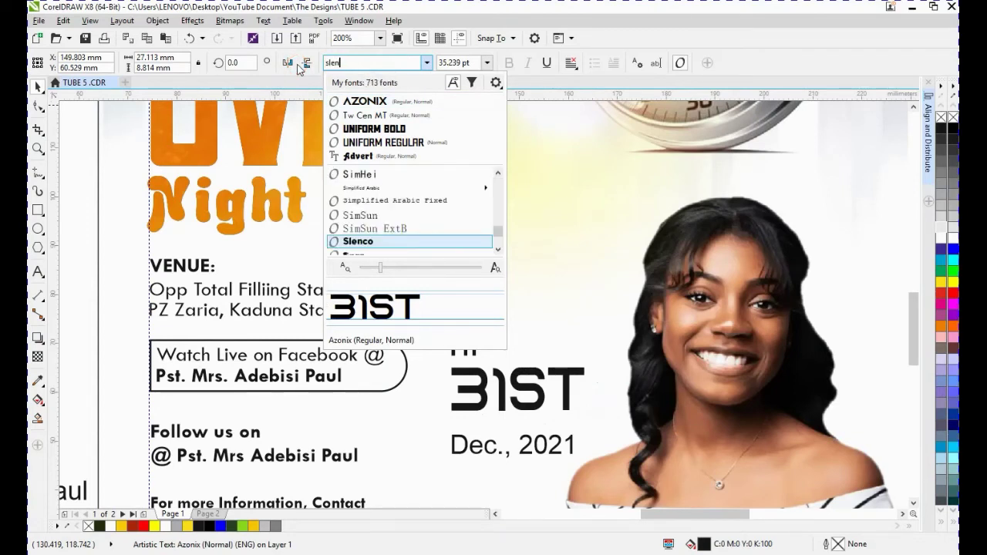
{"action": "type", "text": "n"}
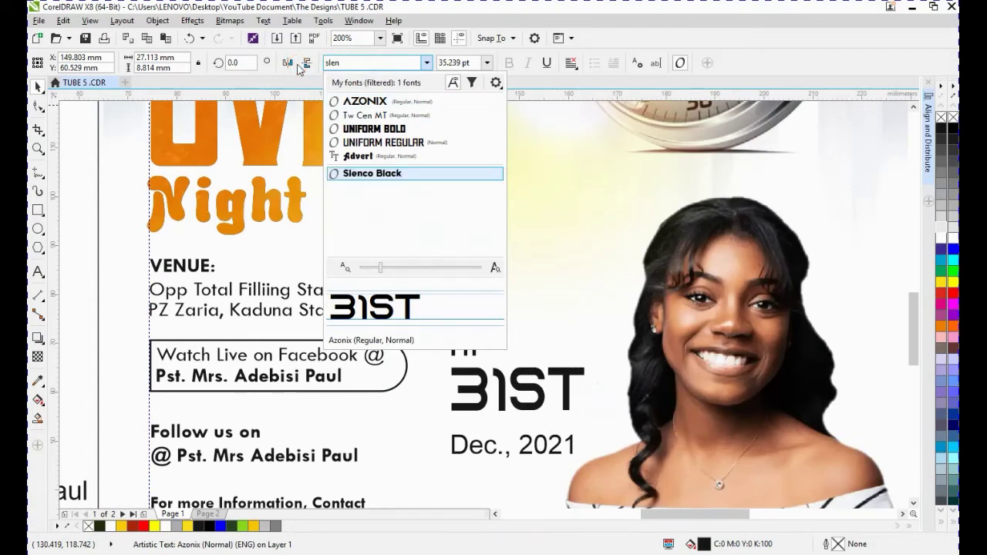
{"action": "left_click", "coordinate": [361, 174]}
- Stretch 31ST slightly wider and raise it to sit right under Fri
{"action": "left_click", "coordinate": [534, 401]}
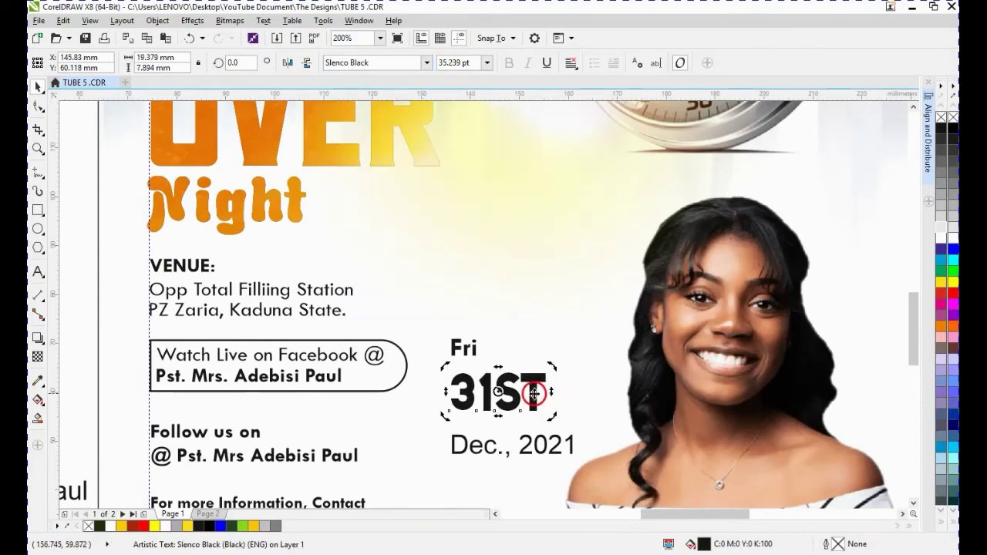
{"action": "left_click", "coordinate": [535, 394]}
{"action": "left_click_drag", "start_coordinate": [553, 390], "coordinate": [563, 392]}
{"action": "left_click", "coordinate": [502, 393]}
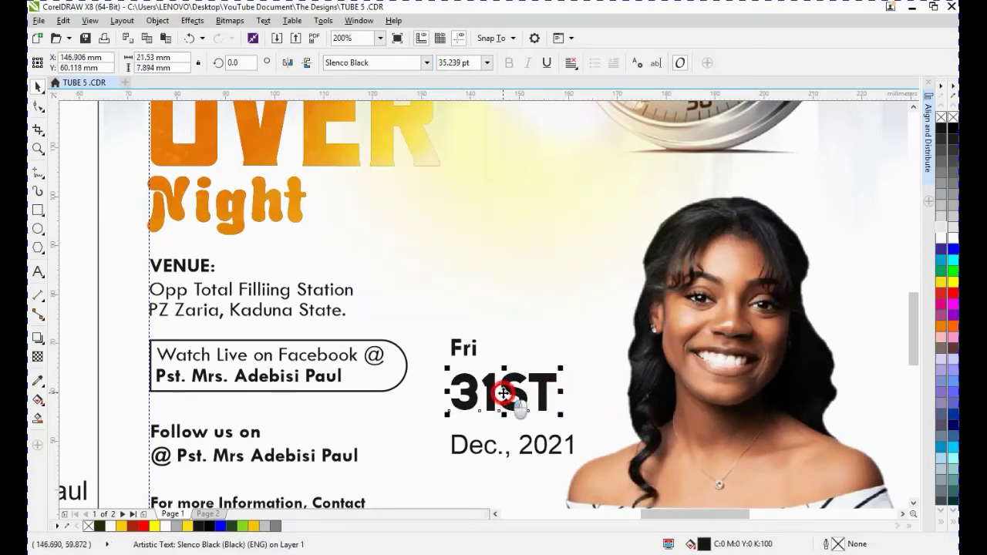
{"action": "left_click_drag", "start_coordinate": [503, 394], "coordinate": [503, 381]}
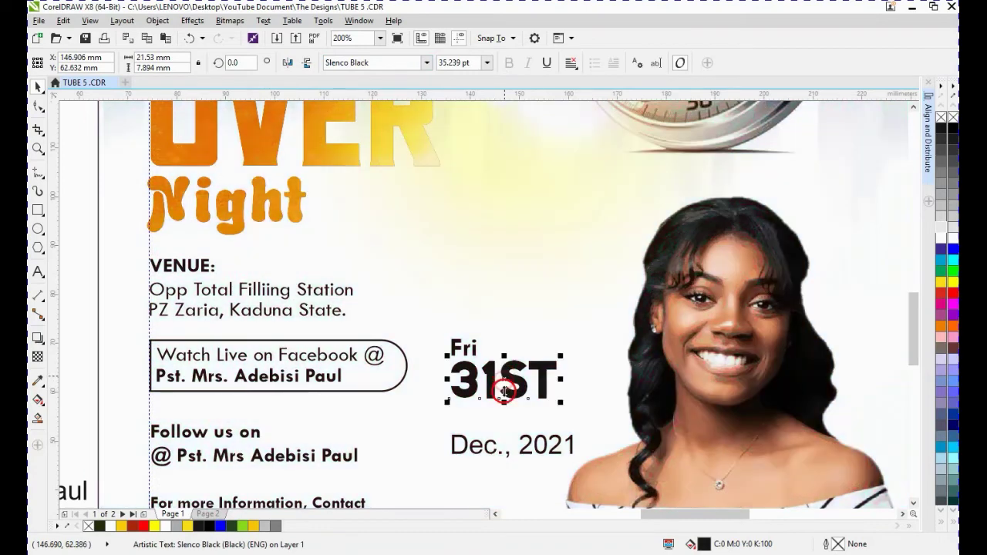
{"action": "left_click", "coordinate": [525, 447]}
- Set Dec., 2021 to bold Tw Cen MT at 10 pt
{"action": "left_click", "coordinate": [486, 65]}
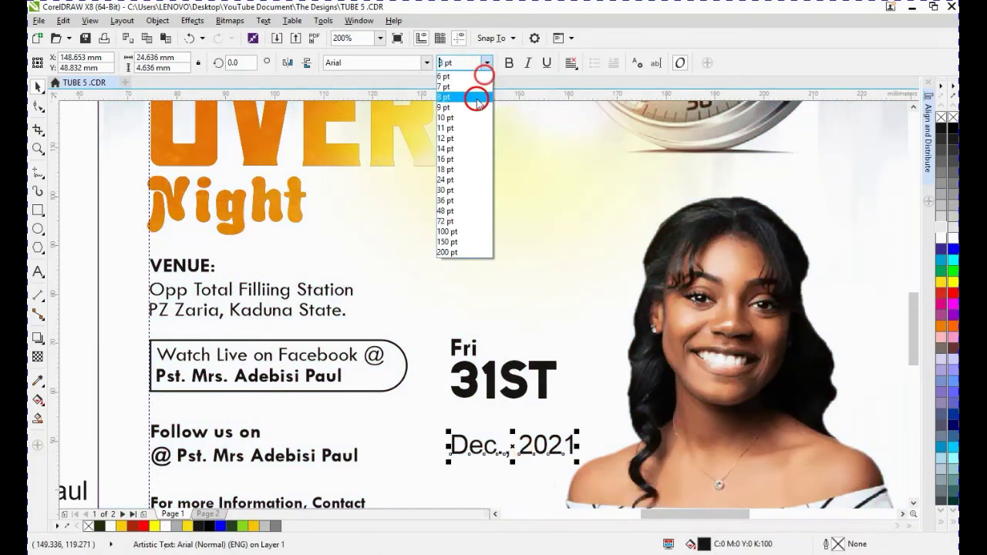
{"action": "left_click", "coordinate": [469, 118]}
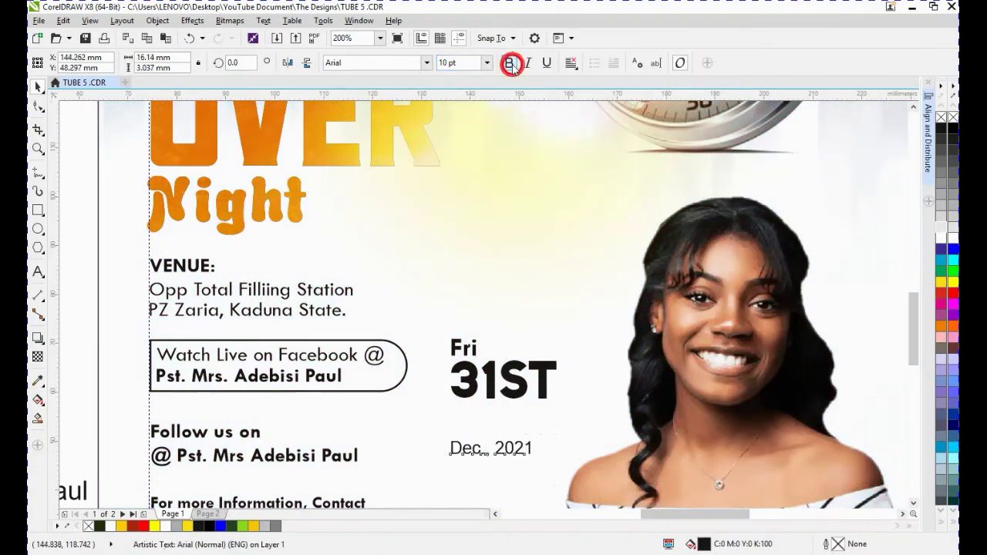
{"action": "left_click", "coordinate": [510, 63]}
{"action": "left_click", "coordinate": [427, 63]}
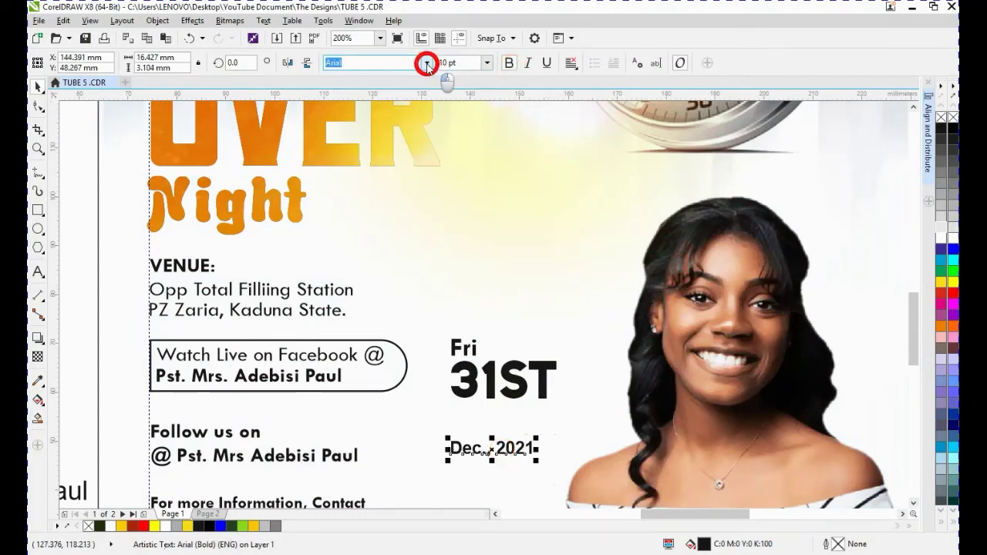
{"action": "left_click", "coordinate": [437, 167]}
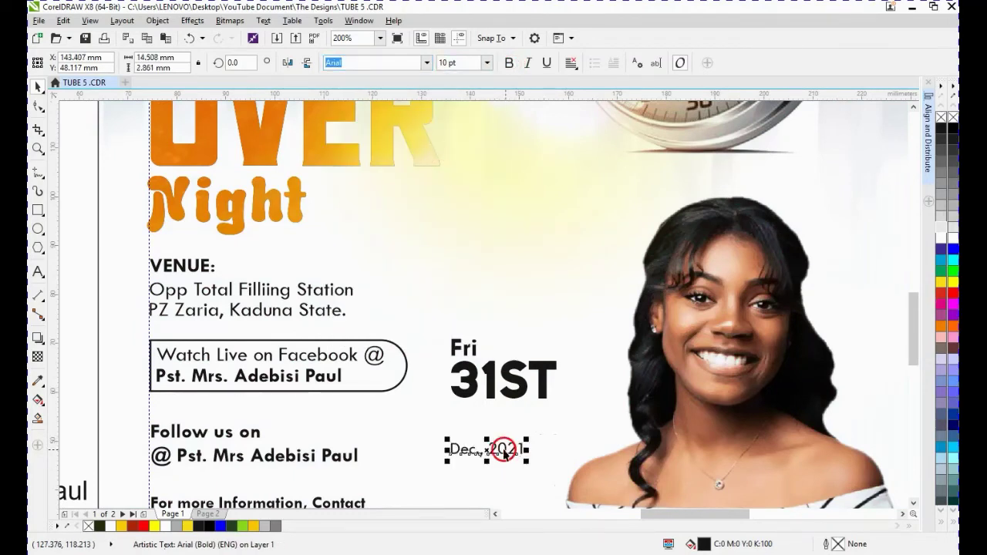
{"action": "key", "text": "ctrl+z"}
{"action": "left_click", "coordinate": [510, 63]}
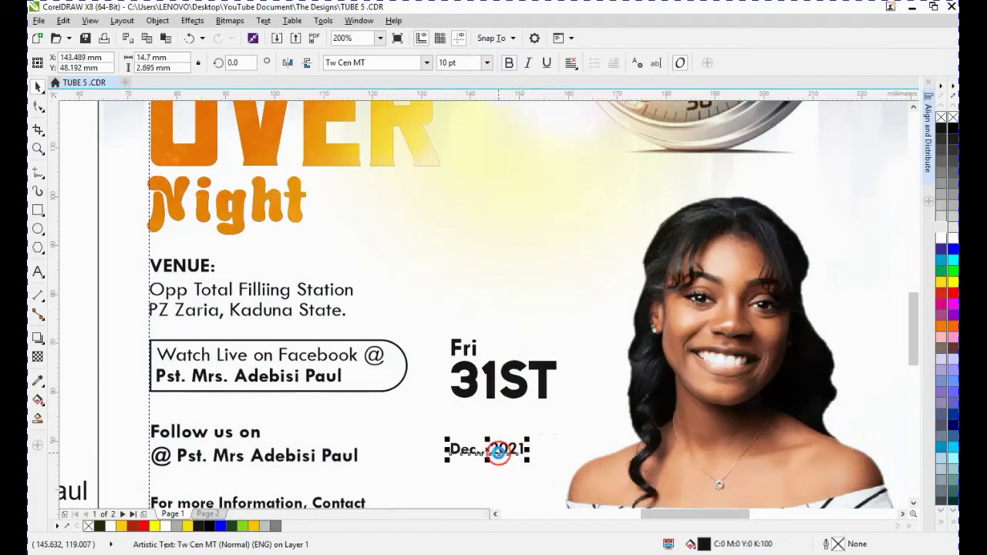
- Move Dec., 2021 directly under 31ST and enlarge it to 12 pt
{"action": "left_click_drag", "start_coordinate": [509, 449], "coordinate": [500, 417]}
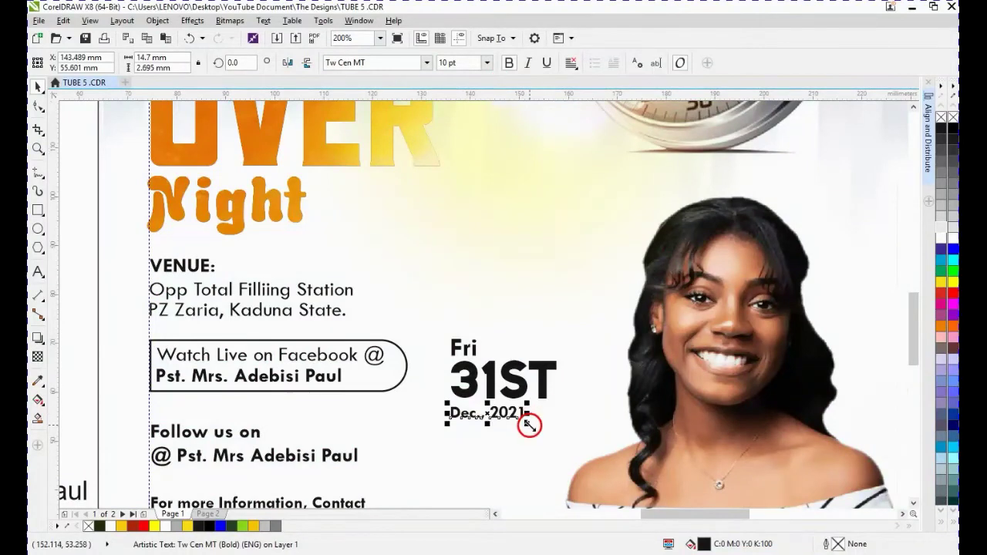
{"action": "left_click", "coordinate": [487, 62]}
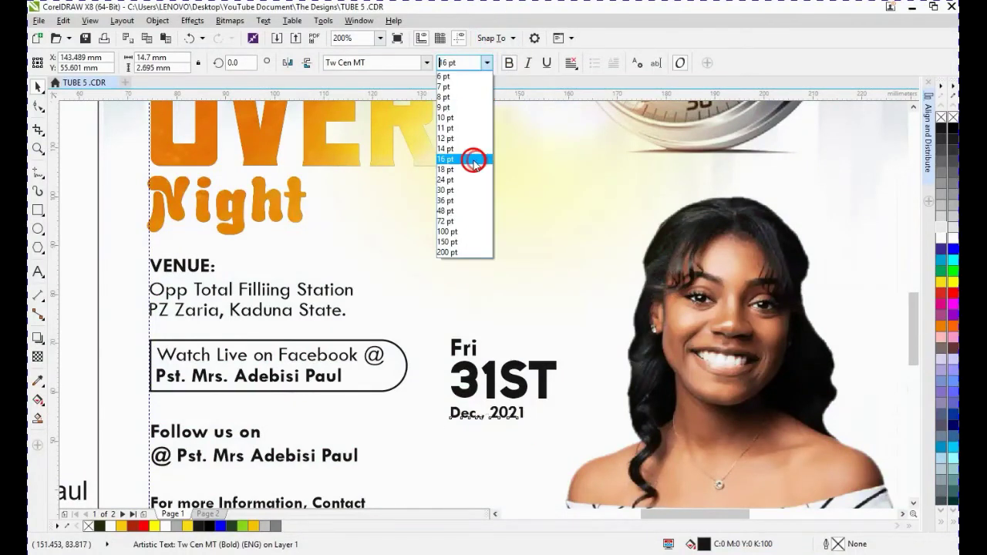
{"action": "left_click", "coordinate": [465, 139]}
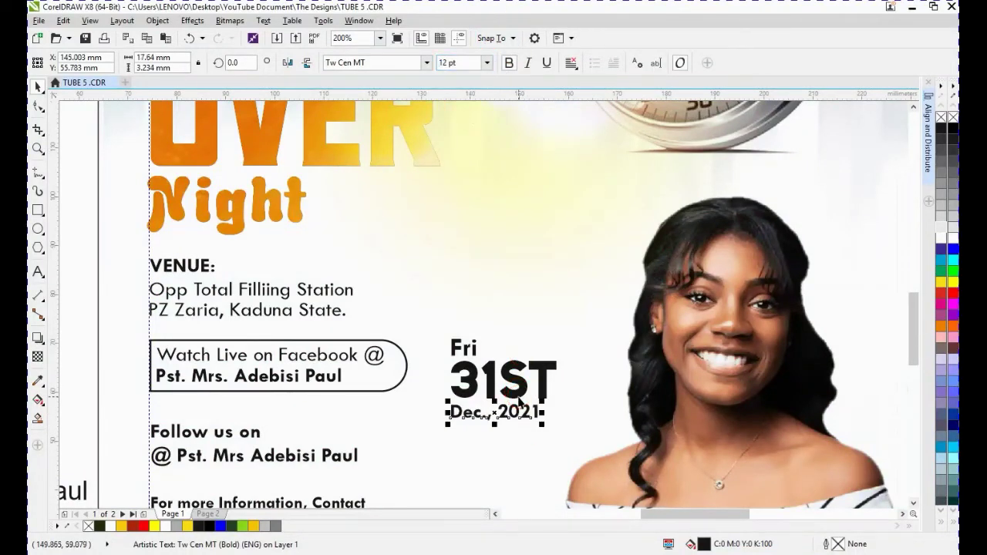
{"action": "scroll", "coordinate": [519, 400], "scroll_direction": "down", "scroll_amount": 3}
{"action": "left_click", "coordinate": [266, 398]}
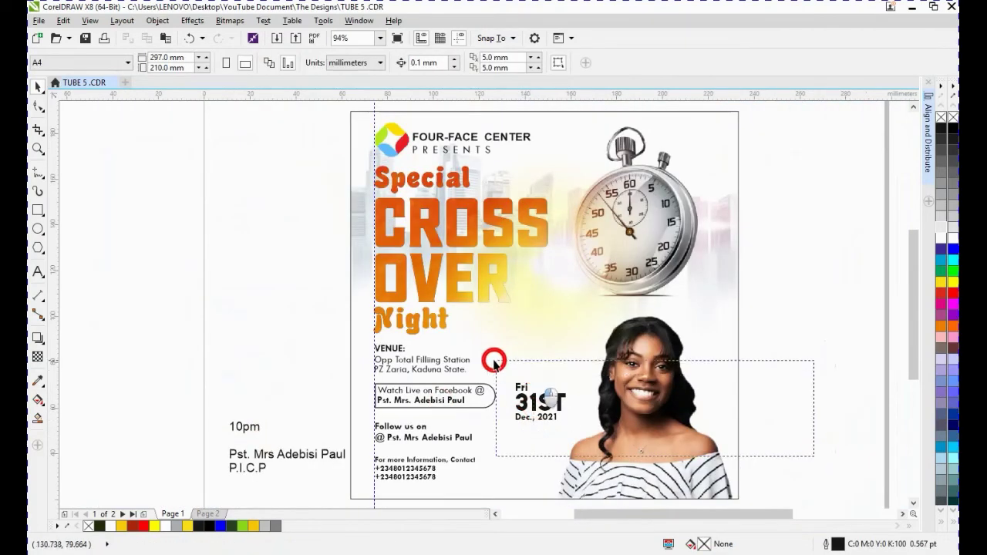
- Enlarge the Fri, 31ST and Dec., 2021 block together
{"action": "left_click_drag", "start_coordinate": [498, 353], "coordinate": [526, 400]}
{"action": "left_click_drag", "start_coordinate": [566, 433], "coordinate": [582, 449]}
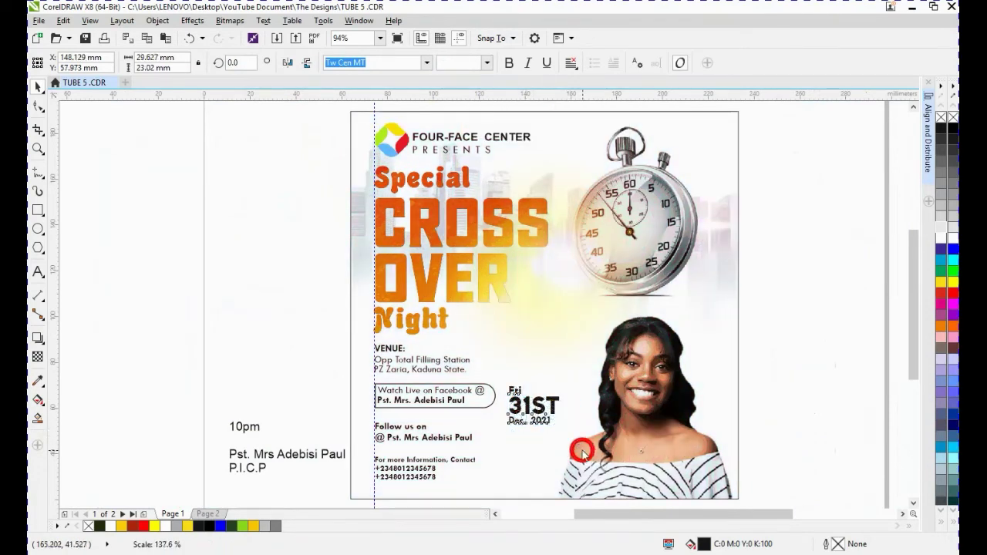
{"action": "left_click", "coordinate": [431, 415]}
{"action": "left_click", "coordinate": [246, 426]}
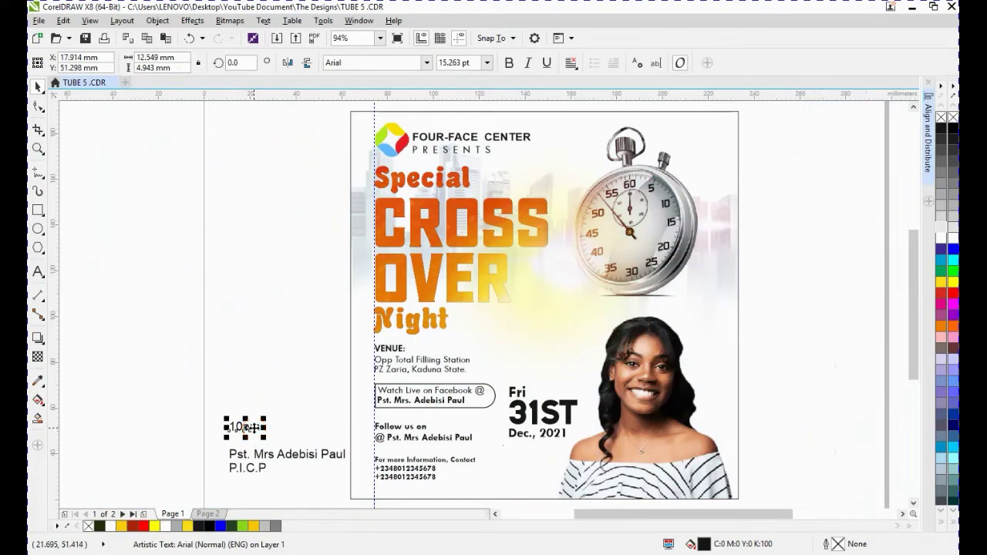
- Draw a small rectangle below Dec., 2021 and move the 10pm text onto it
{"action": "left_click", "coordinate": [37, 212]}
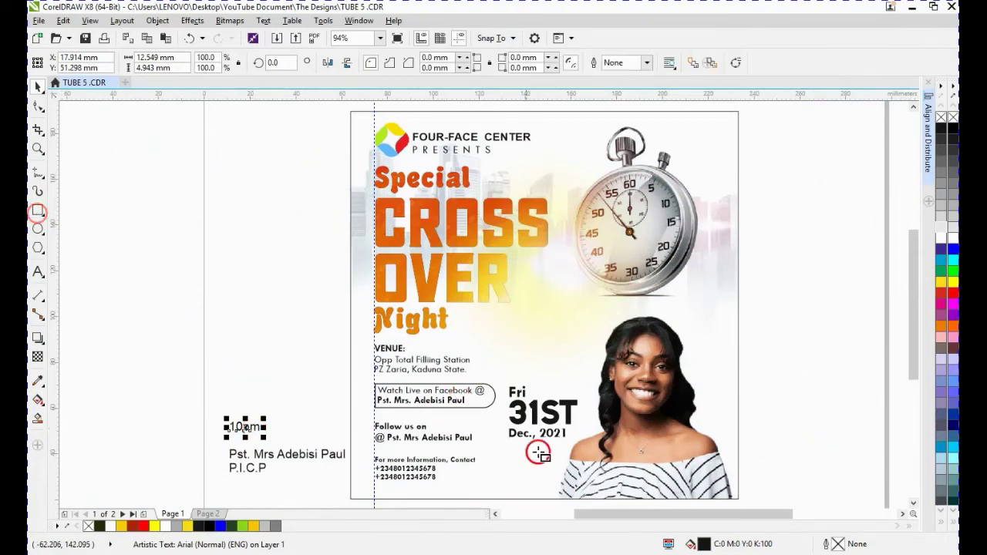
{"action": "scroll", "coordinate": [509, 443], "scroll_direction": "up", "scroll_amount": 2}
{"action": "left_click_drag", "start_coordinate": [487, 425], "coordinate": [553, 448]}
{"action": "scroll", "coordinate": [552, 451], "scroll_direction": "down", "scroll_amount": 2}
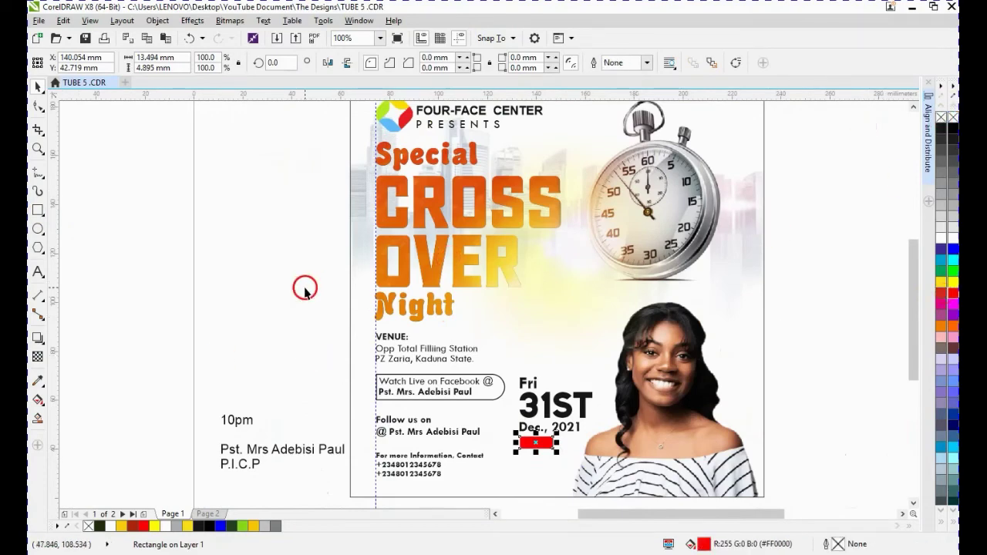
{"action": "left_click", "coordinate": [245, 420]}
{"action": "left_click_drag", "start_coordinate": [245, 421], "coordinate": [553, 455]}
{"action": "scroll", "coordinate": [553, 451], "scroll_direction": "up", "scroll_amount": 1}
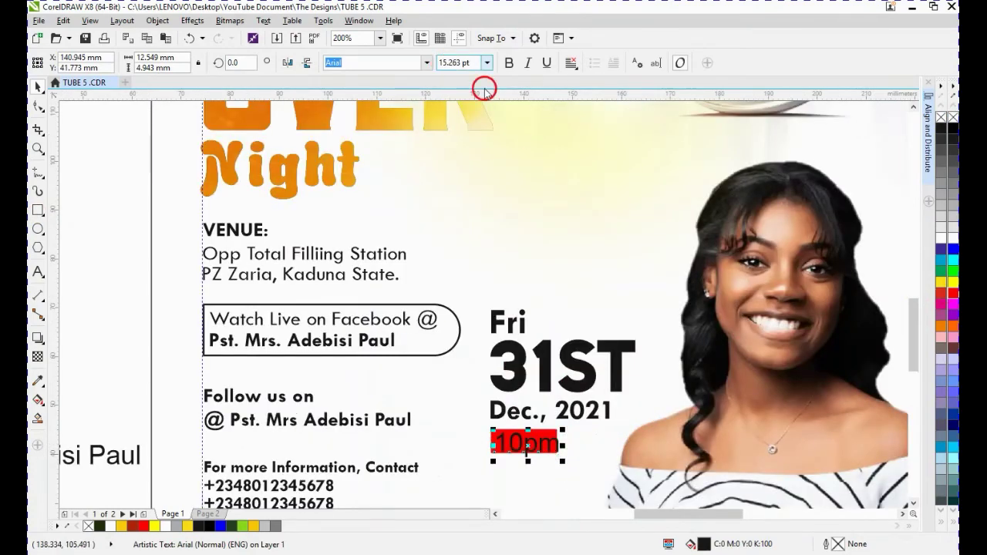
- Set 10pm to Slenco Black and shorten the red rectangle to fit it
{"action": "left_click", "coordinate": [427, 64]}
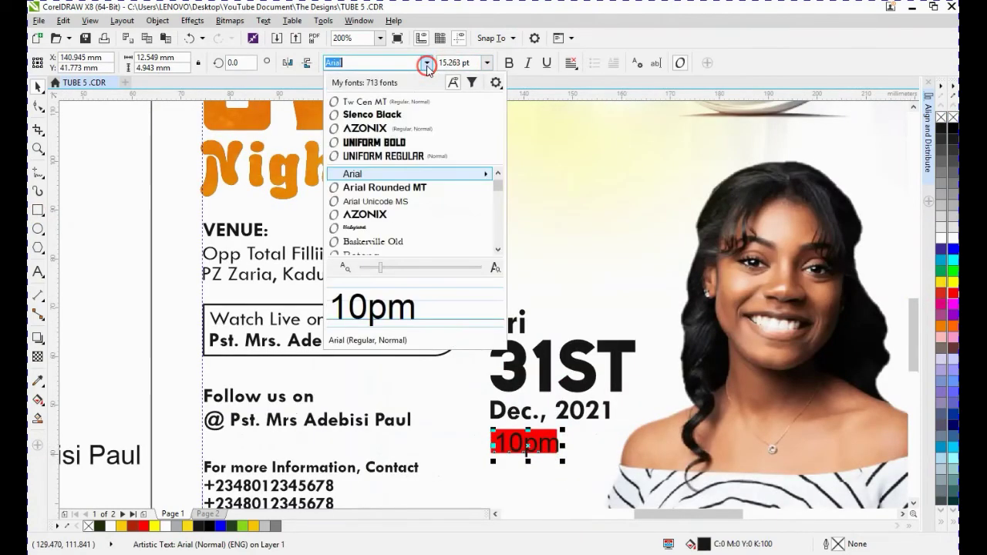
{"action": "left_click", "coordinate": [411, 115]}
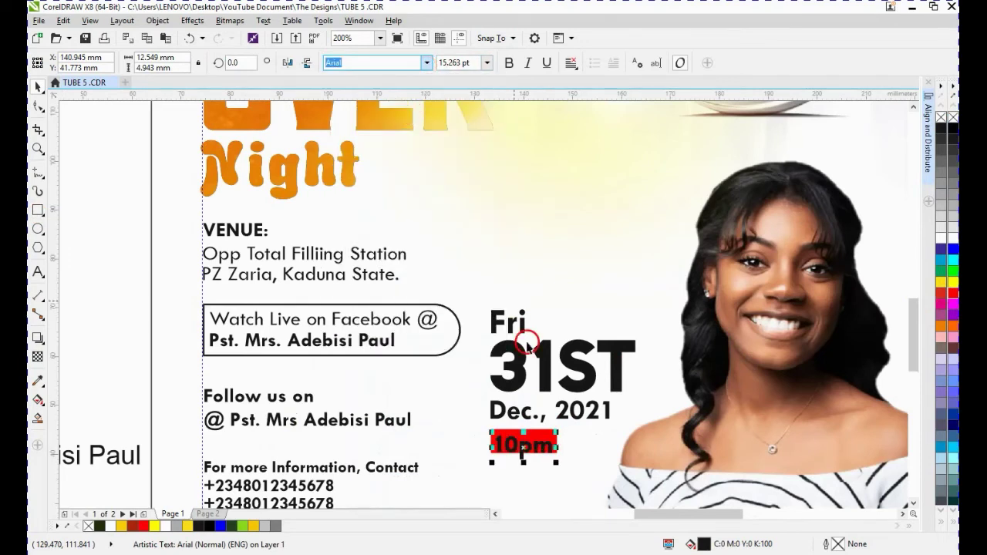
{"action": "left_click_drag", "start_coordinate": [530, 440], "coordinate": [531, 445]}
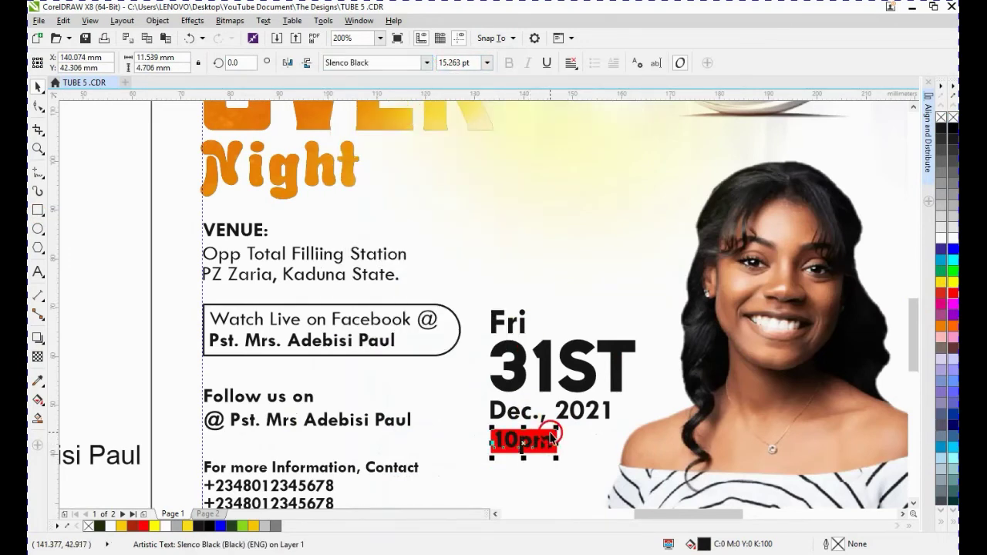
{"action": "left_click", "coordinate": [528, 455]}
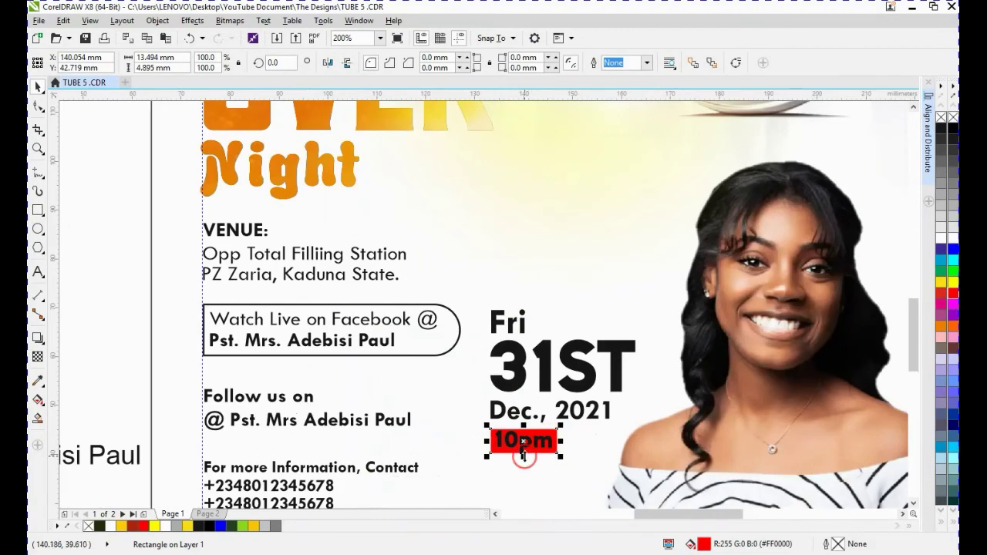
{"action": "left_click", "coordinate": [524, 455]}
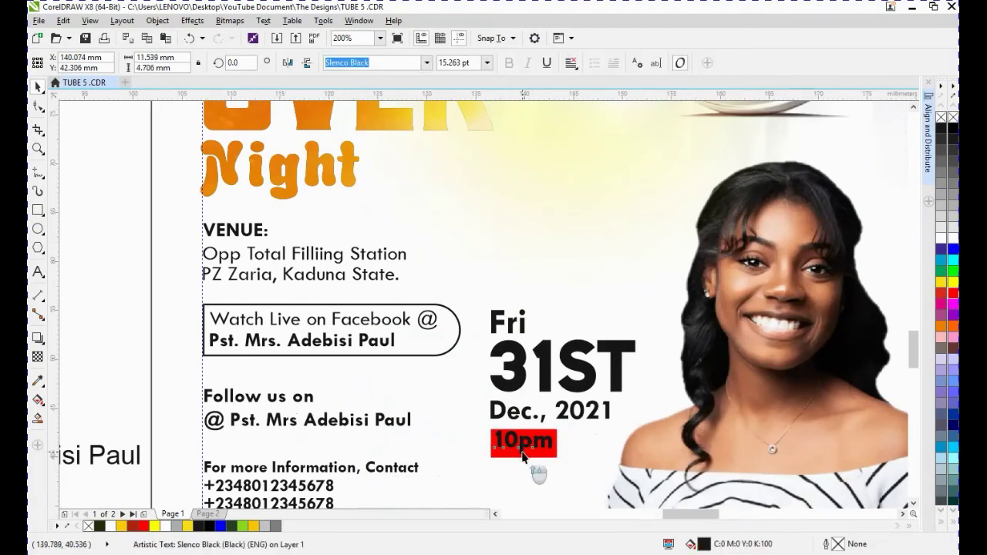
{"action": "scroll", "coordinate": [523, 455], "scroll_direction": "up", "scroll_amount": 2}
{"action": "left_click", "coordinate": [525, 464]}
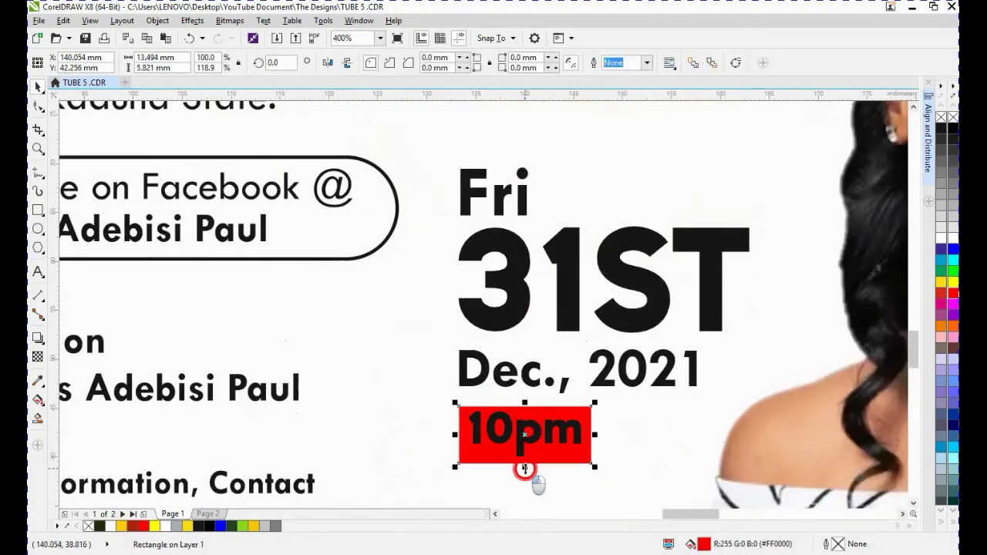
{"action": "left_click_drag", "start_coordinate": [525, 464], "coordinate": [527, 461]}
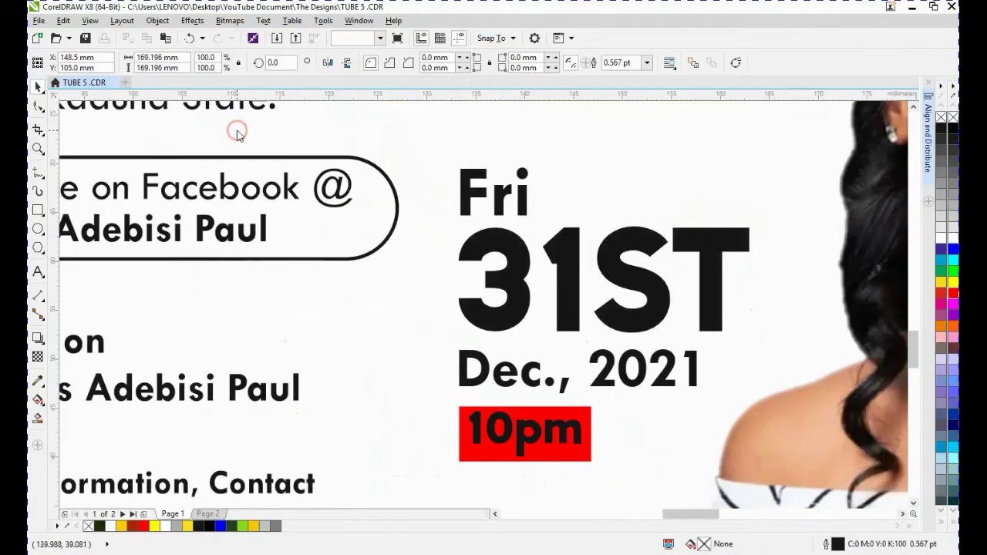
- Make 10pm white and group it with its red rectangle
{"action": "left_click", "coordinate": [547, 442]}
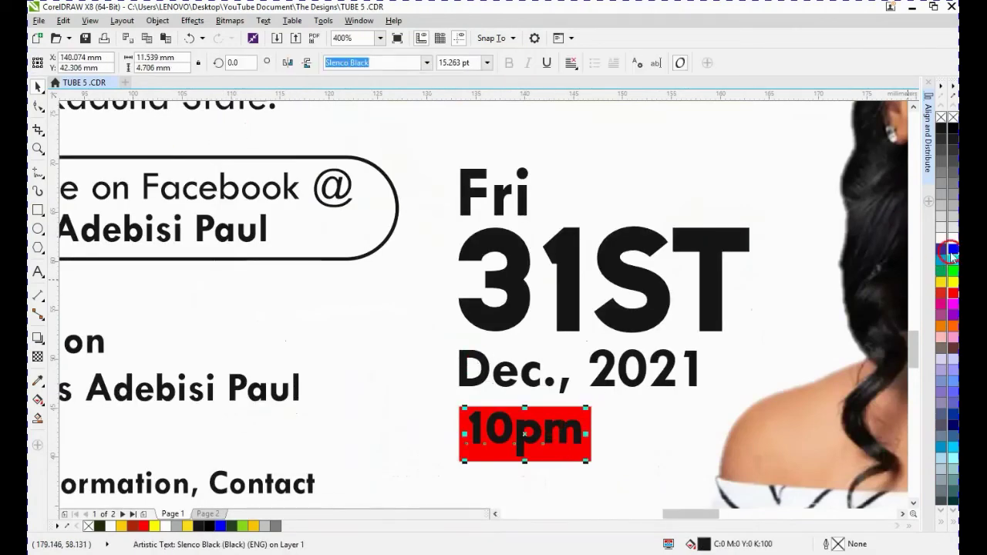
{"action": "left_click", "coordinate": [943, 239]}
{"action": "left_click", "coordinate": [561, 414], "text": "shift"}
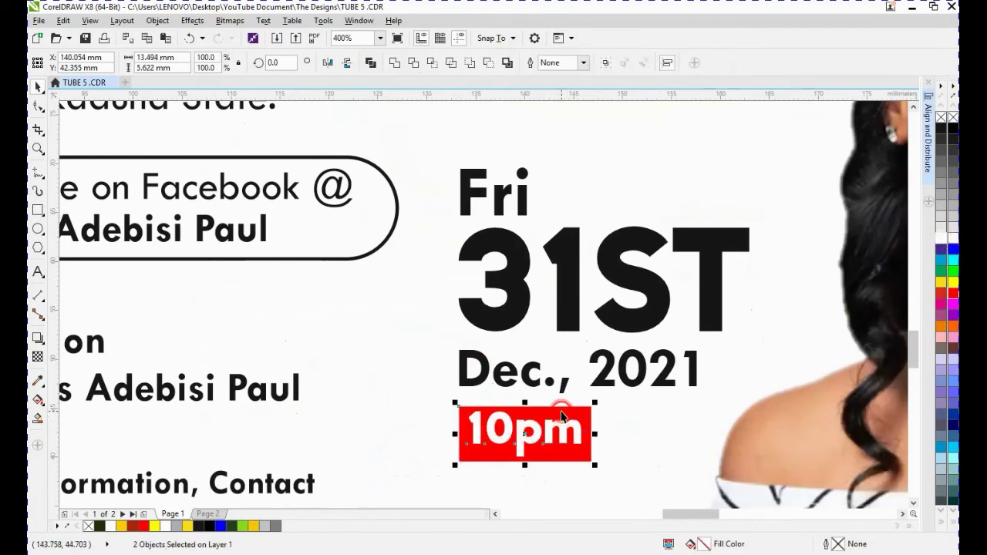
{"action": "key", "text": "ctrl+g"}
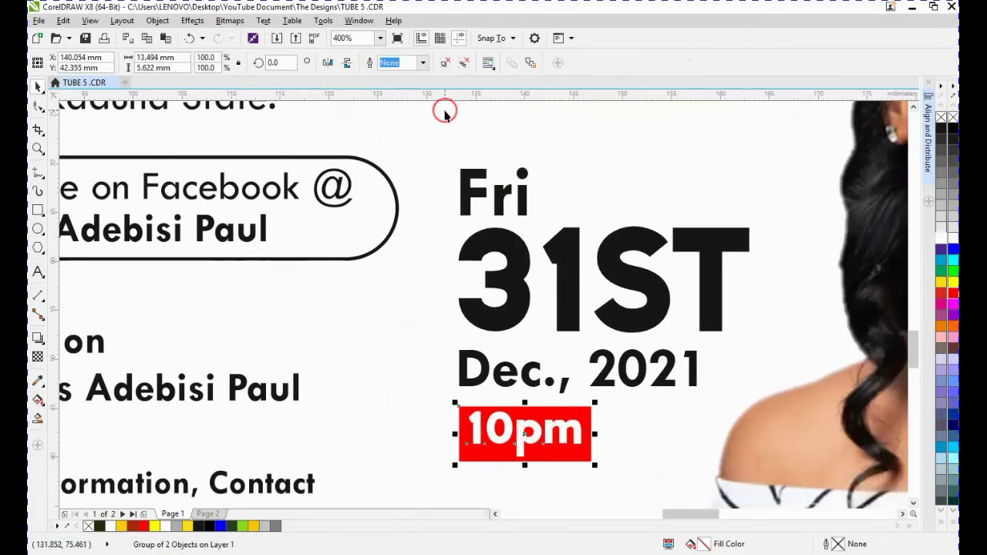
{"action": "left_click", "coordinate": [528, 378], "text": "shift"}
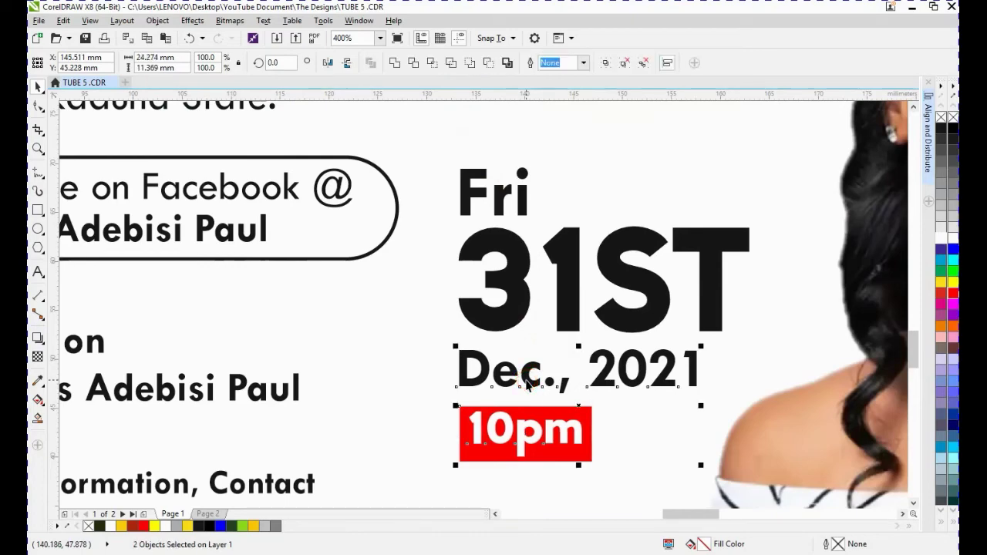
{"action": "key", "text": "F4"}
- Draw a thin rectangle across the bottom edge of the woman's photo
{"action": "left_click", "coordinate": [832, 318]}
{"action": "left_click", "coordinate": [783, 396]}
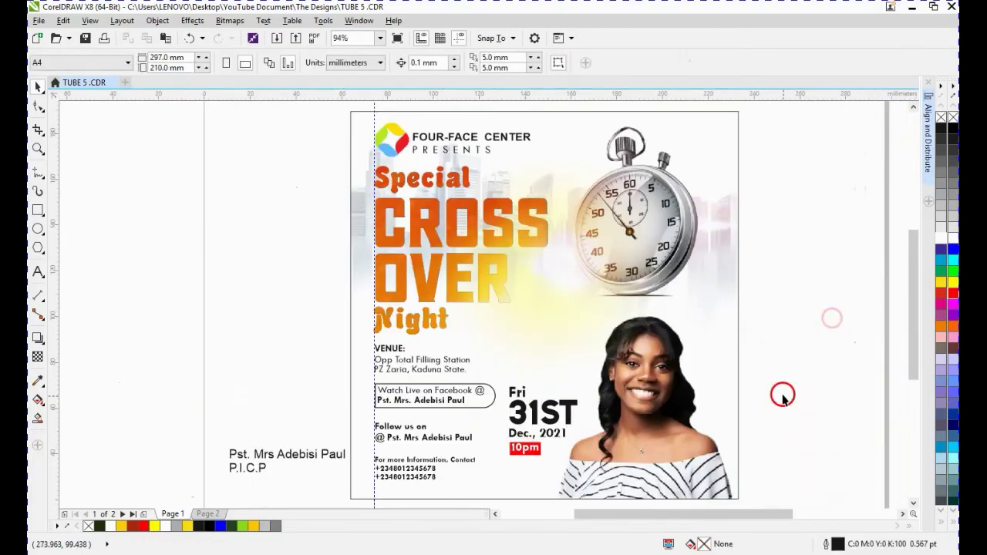
{"action": "left_click", "coordinate": [274, 455]}
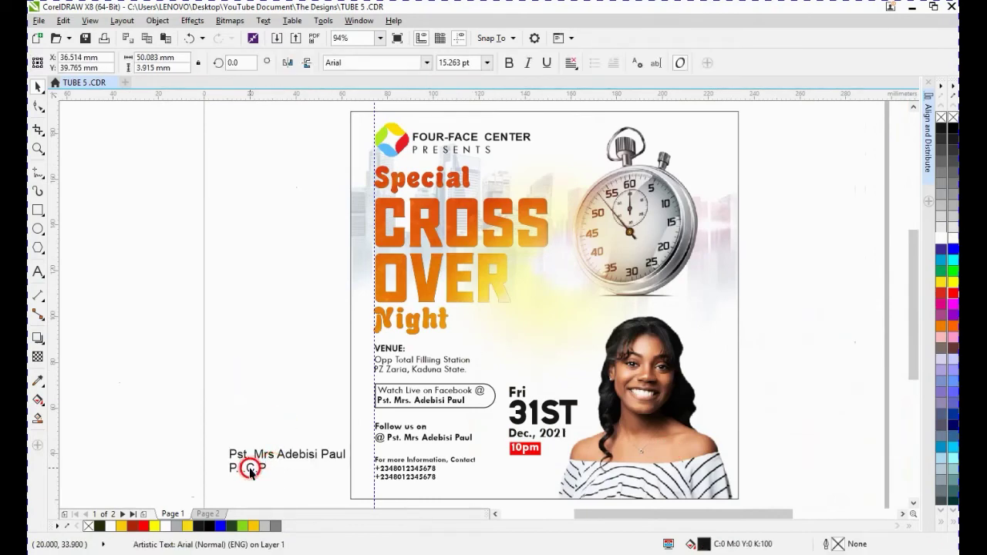
{"action": "left_click", "coordinate": [203, 379]}
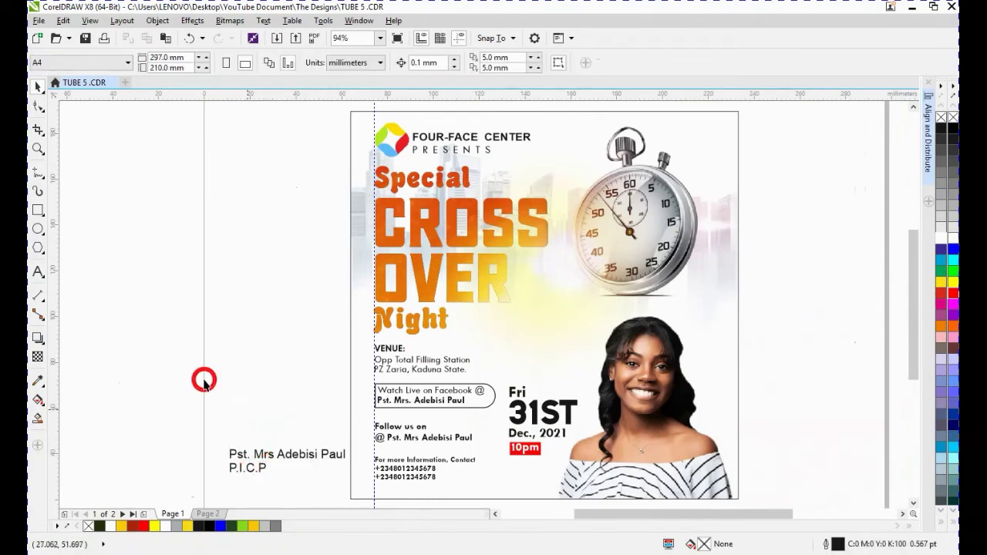
{"action": "left_click", "coordinate": [36, 210]}
{"action": "left_click_drag", "start_coordinate": [592, 479], "coordinate": [716, 498]}
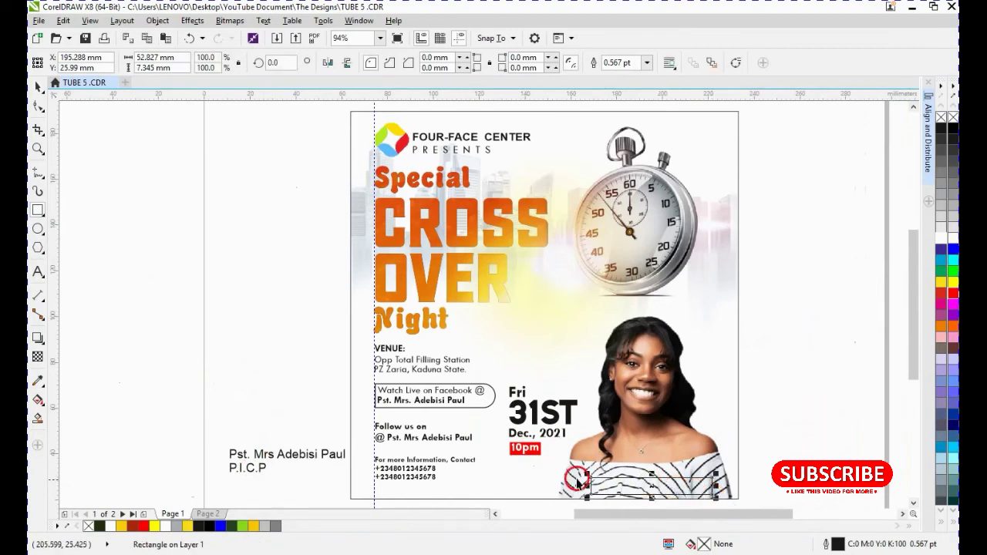
- Set the presenter name line and the P.I.C.P line to Tw Cen MT Bold
{"action": "left_click", "coordinate": [268, 457]}
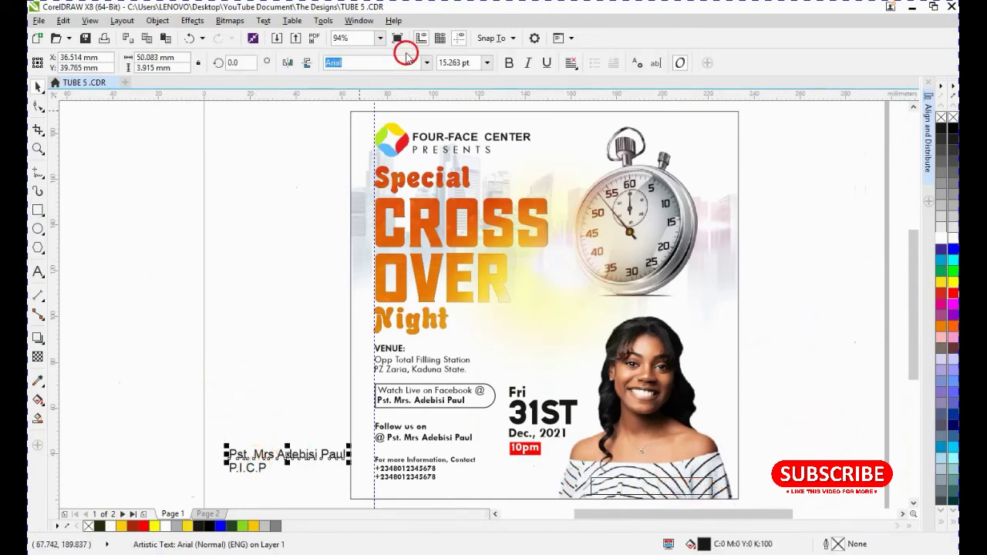
{"action": "left_click", "coordinate": [427, 63]}
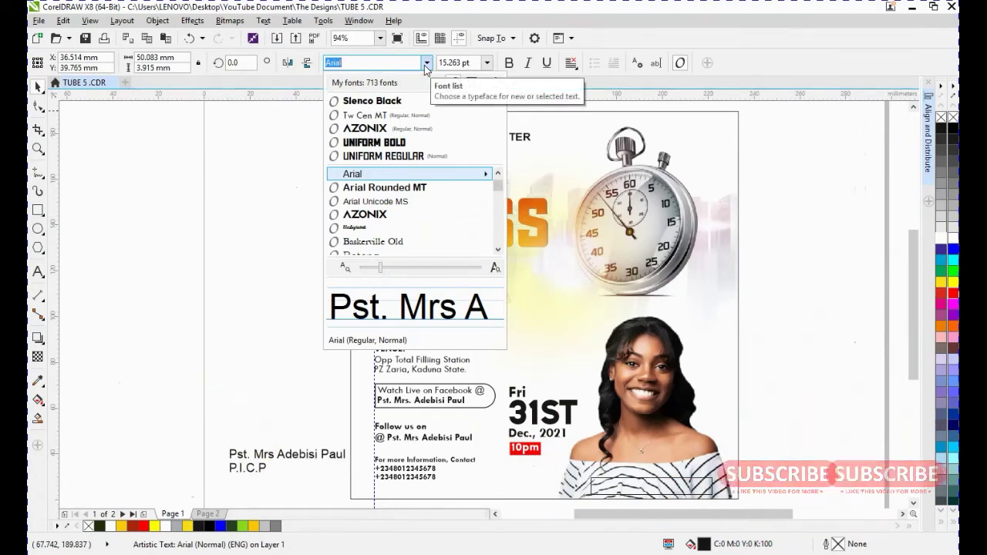
{"action": "left_click", "coordinate": [415, 116]}
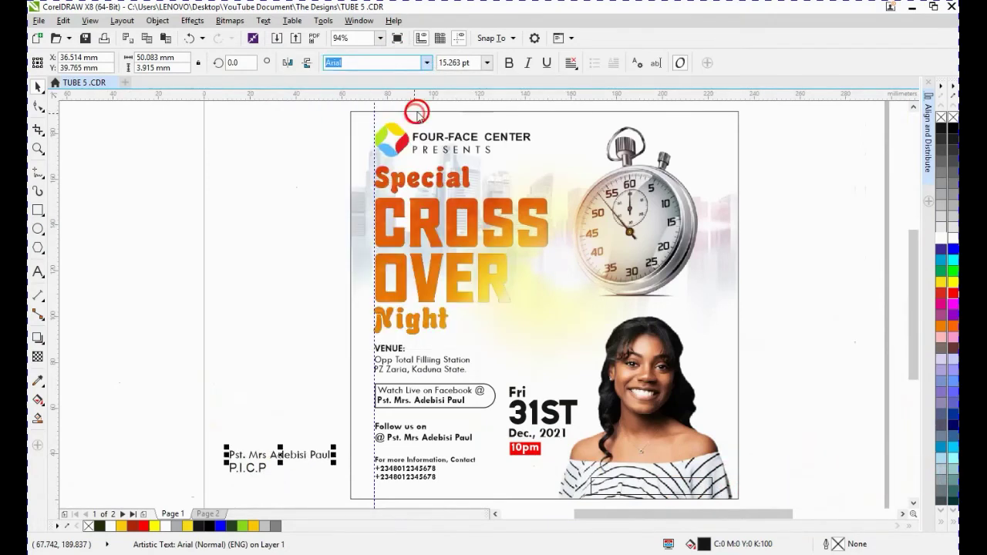
{"action": "left_click", "coordinate": [508, 63]}
{"action": "left_click", "coordinate": [259, 468]}
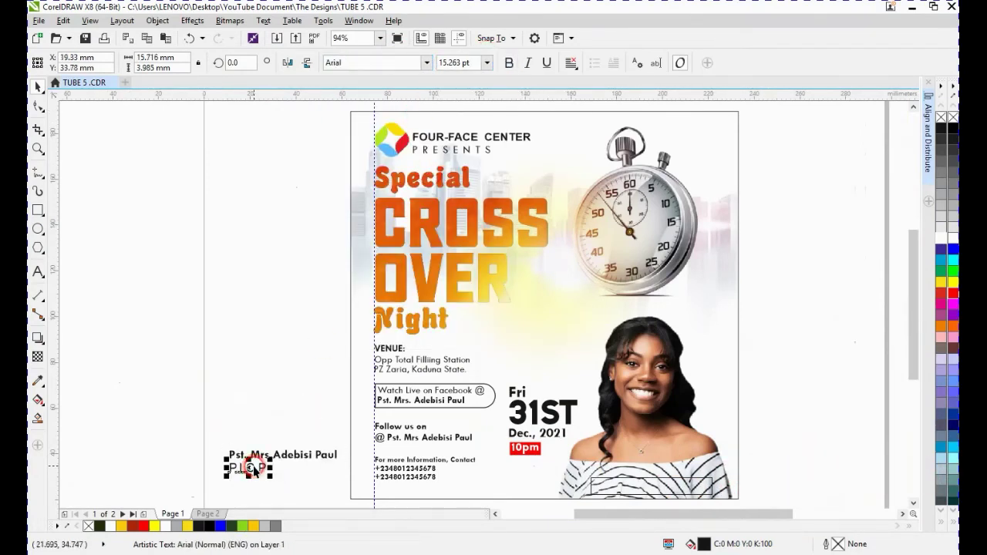
{"action": "left_click", "coordinate": [426, 63]}
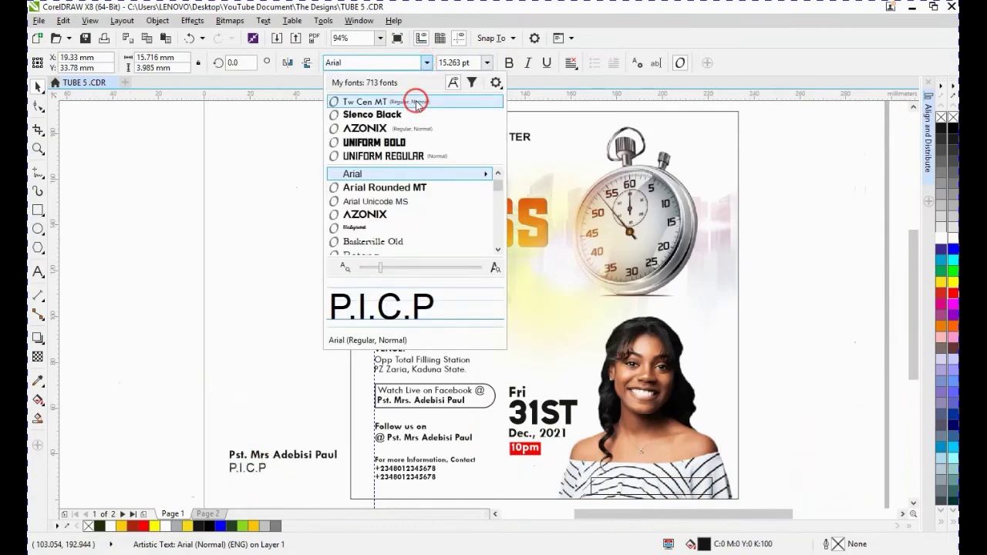
{"action": "left_click", "coordinate": [417, 100]}
{"action": "left_click", "coordinate": [507, 63]}
{"action": "left_click", "coordinate": [272, 455]}
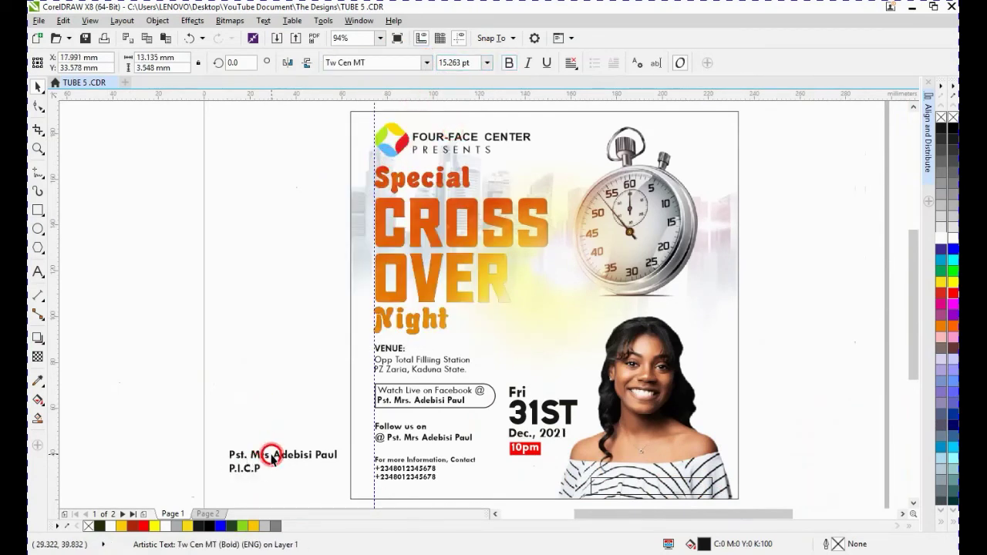
- Set the P.I.C.P line to 14 pt, then select both caption lines and the shirt rectangle
{"action": "left_click", "coordinate": [279, 448]}
{"action": "left_click", "coordinate": [410, 67]}
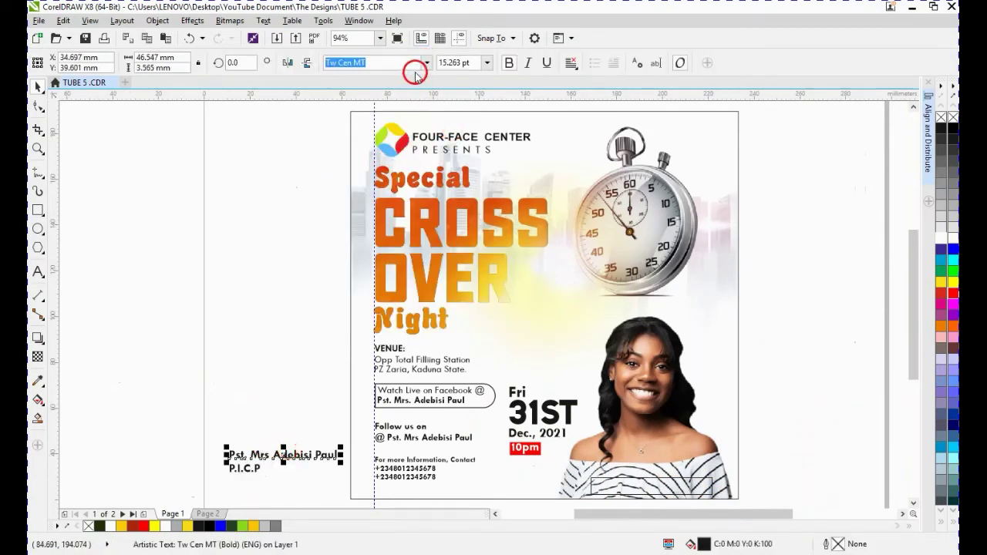
{"action": "left_click", "coordinate": [260, 469]}
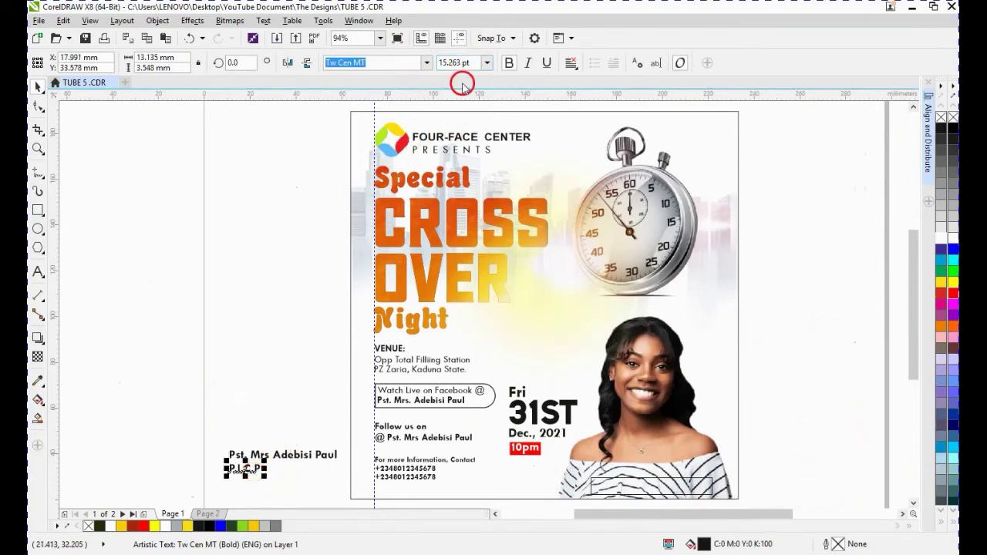
{"action": "left_click", "coordinate": [486, 63]}
{"action": "left_click", "coordinate": [469, 151]}
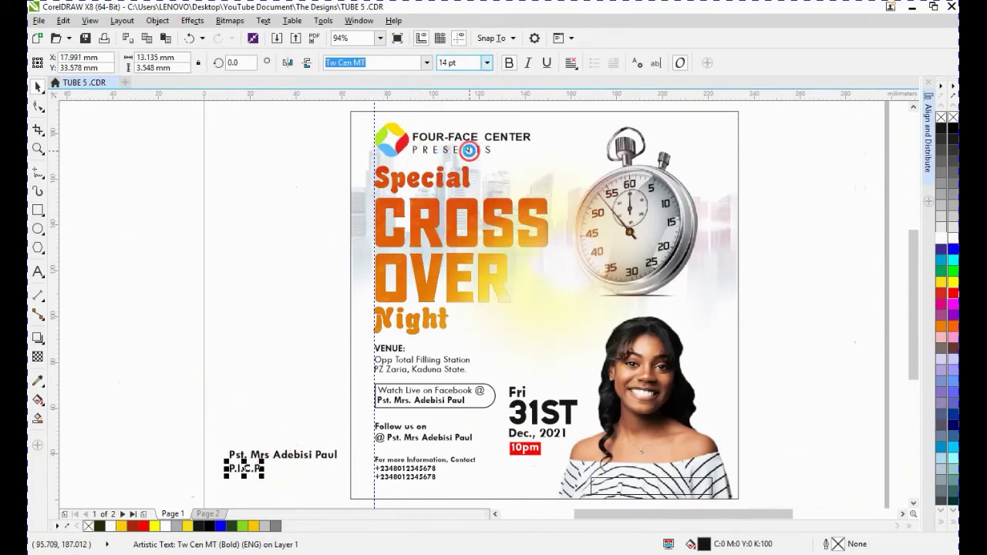
{"action": "left_click", "coordinate": [255, 465]}
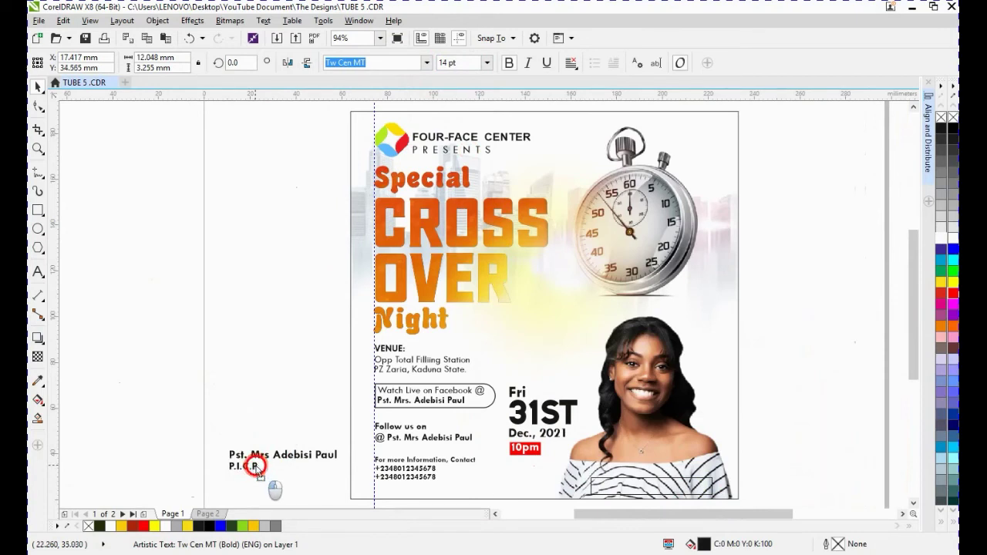
{"action": "left_click_drag", "start_coordinate": [218, 441], "coordinate": [335, 473]}
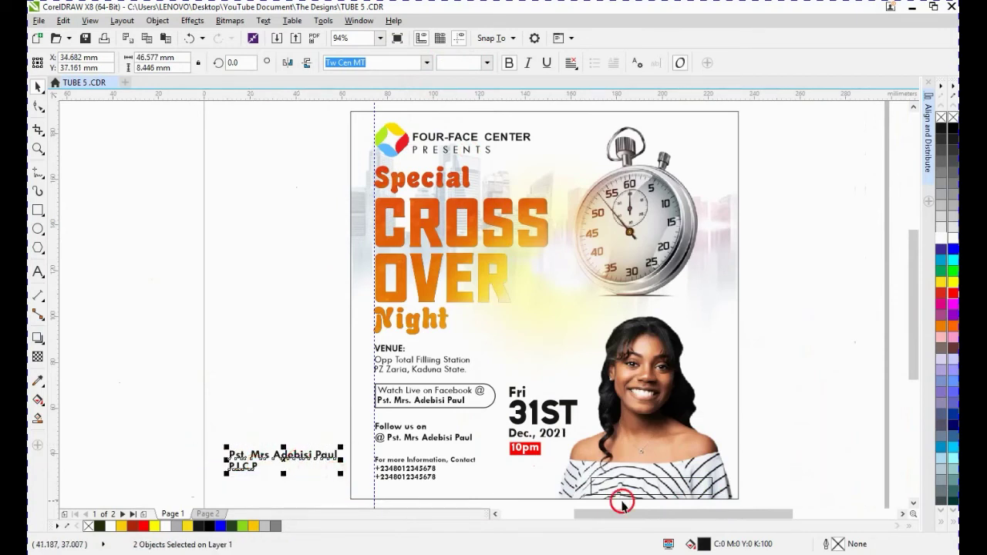
{"action": "left_click", "coordinate": [640, 484]}
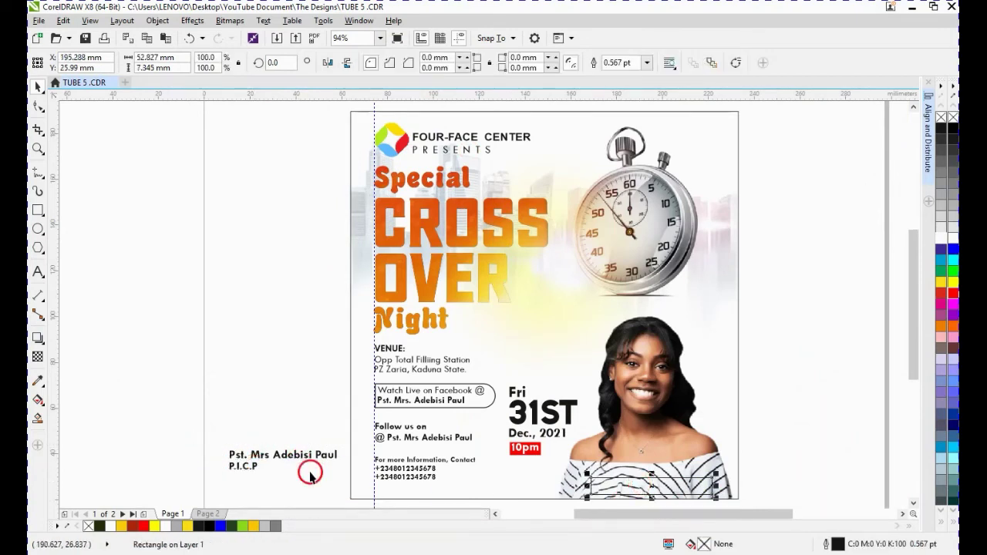
- Move the two-line presenter caption up onto the woman's shirt
{"action": "left_click_drag", "start_coordinate": [192, 424], "coordinate": [360, 520]}
{"action": "left_click_drag", "start_coordinate": [300, 457], "coordinate": [671, 486]}
{"action": "scroll", "coordinate": [670, 486], "scroll_direction": "up", "scroll_amount": 4}
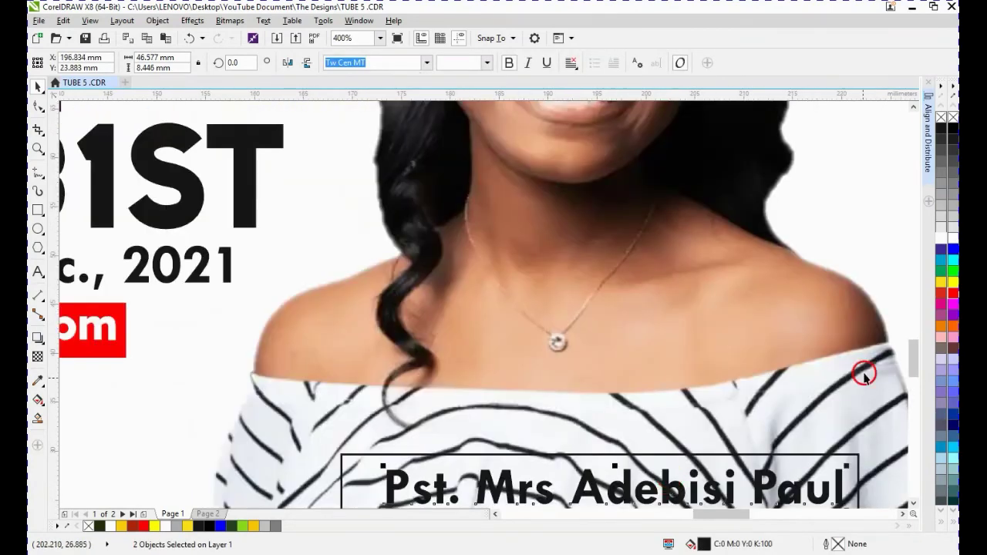
{"action": "left_click_drag", "start_coordinate": [910, 355], "coordinate": [910, 375]}
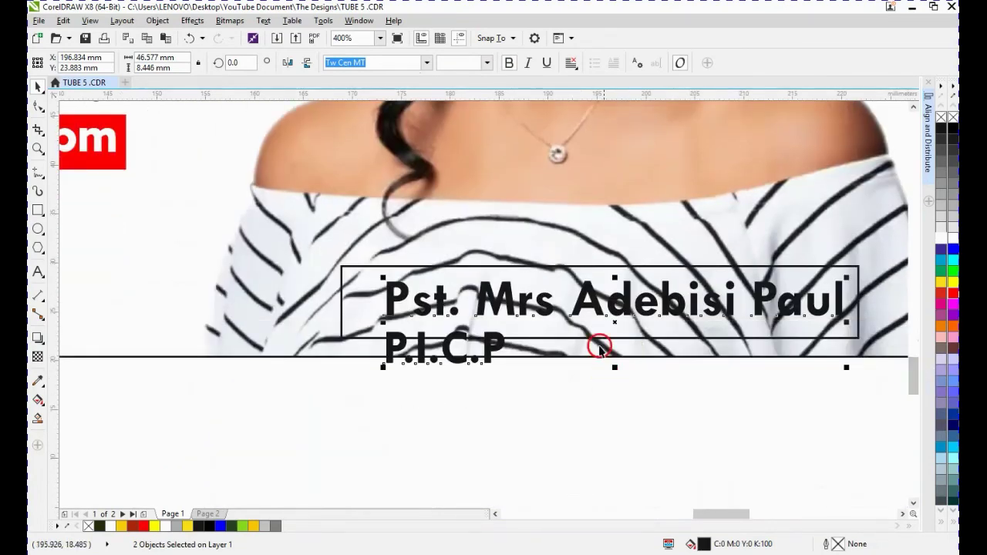
{"action": "left_click_drag", "start_coordinate": [599, 327], "coordinate": [590, 294]}
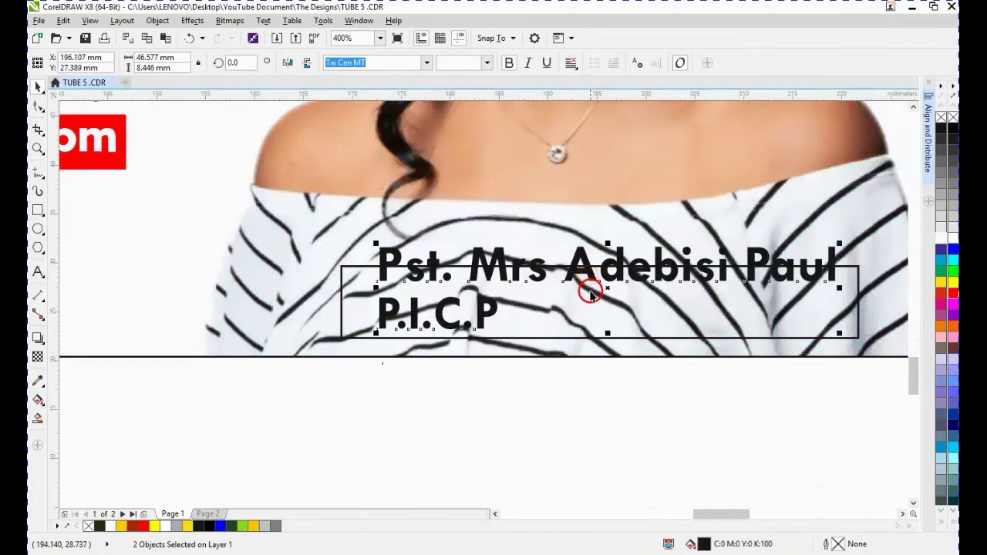
- Delete the box framing the caption and give the caption a white outline
{"action": "left_click", "coordinate": [619, 340]}
{"action": "key", "text": "Delete"}
{"action": "left_click", "coordinate": [535, 410]}
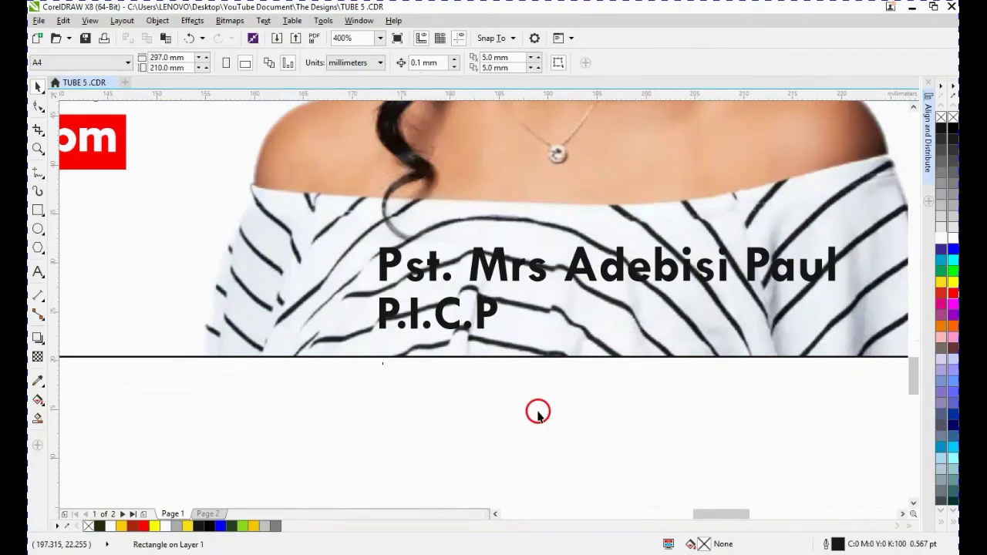
{"action": "left_click_drag", "start_coordinate": [388, 357], "coordinate": [885, 222]}
{"action": "right_click", "coordinate": [946, 235]}
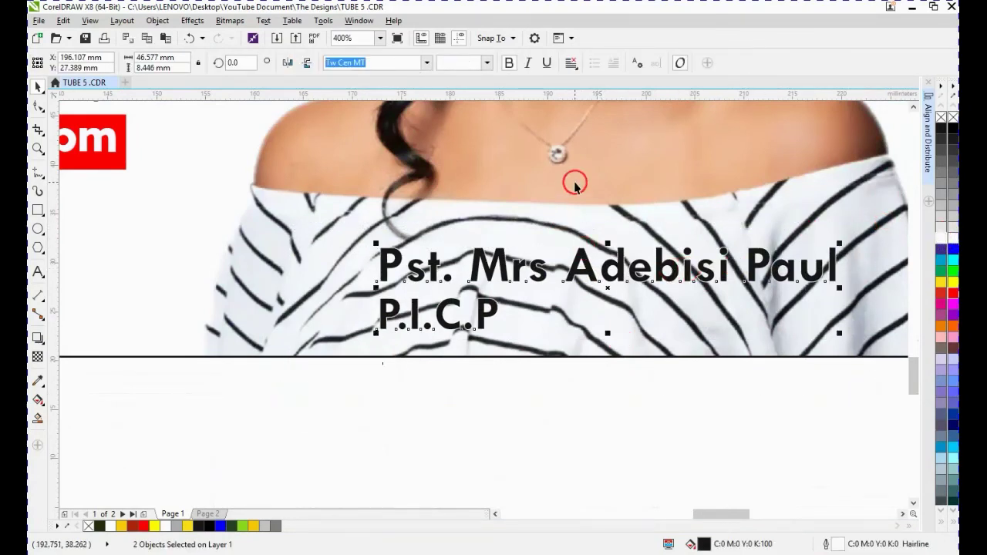
- Set the caption's outline pen to 1 pt, behind fill, scaling with the object
{"action": "key", "text": "F12"}
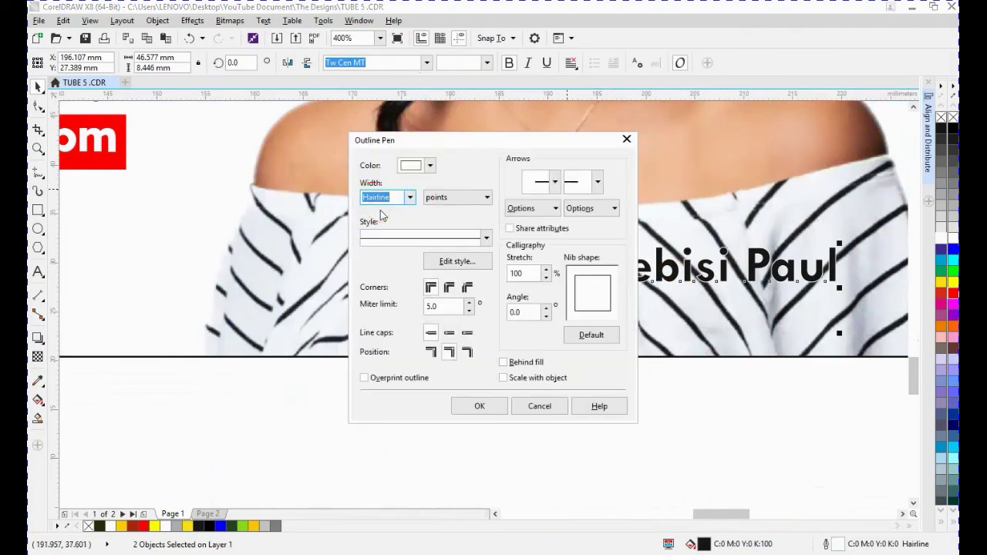
{"action": "type", "text": "1"}
{"action": "left_click", "coordinate": [405, 217]}
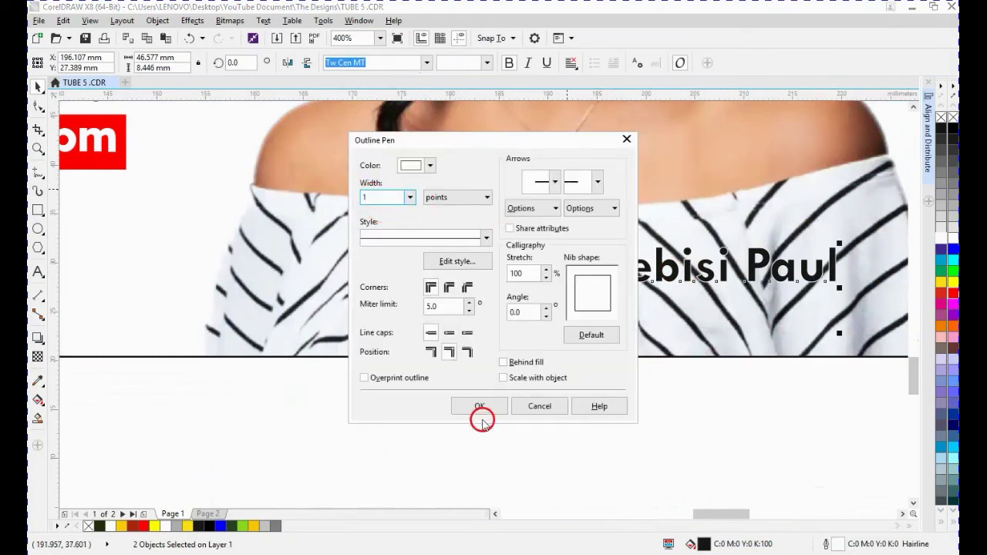
{"action": "left_click", "coordinate": [479, 409]}
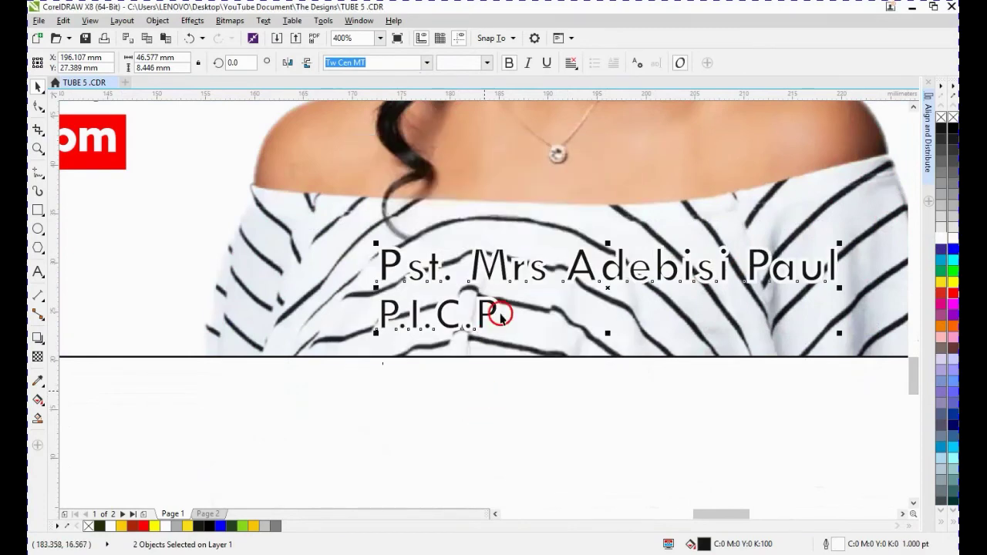
{"action": "key", "text": "F12"}
{"action": "left_click", "coordinate": [504, 378]}
{"action": "left_click", "coordinate": [487, 407]}
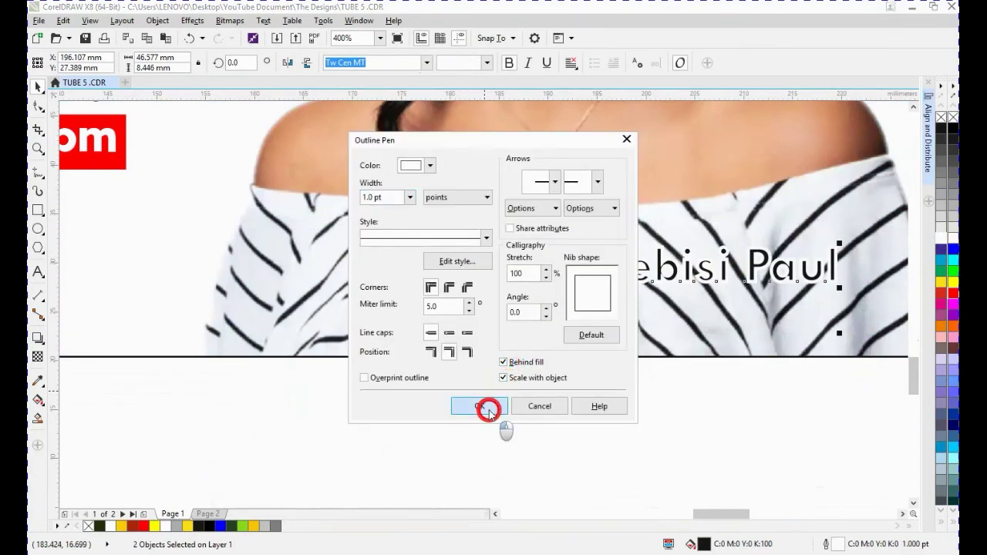
{"action": "scroll", "coordinate": [486, 379], "scroll_direction": "down", "scroll_amount": 1}
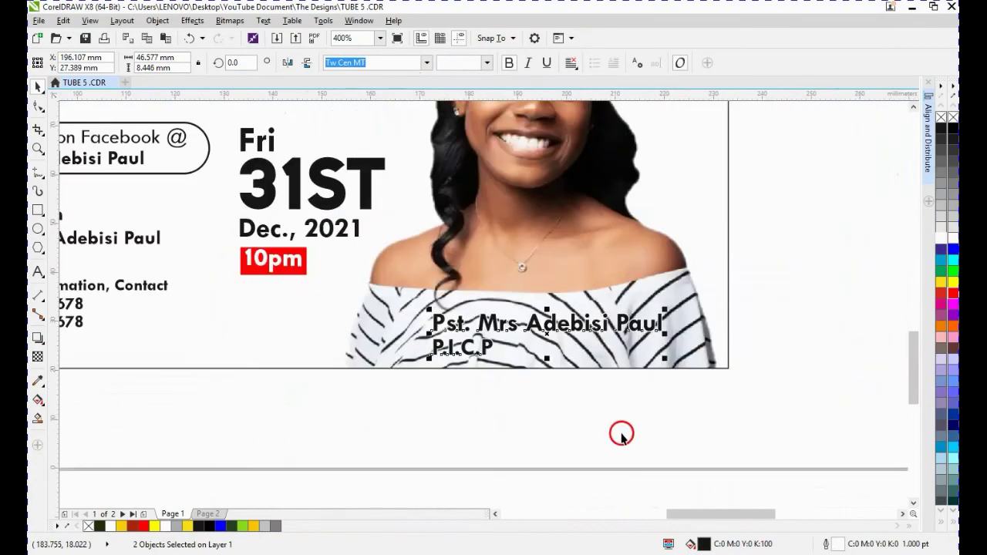
- Nudge the outlined caption slightly lower-left over the photo
{"action": "left_click_drag", "start_coordinate": [796, 426], "coordinate": [410, 293]}
{"action": "left_click_drag", "start_coordinate": [485, 313], "coordinate": [475, 314]}
{"action": "scroll", "coordinate": [476, 314], "scroll_direction": "down", "scroll_amount": 1}
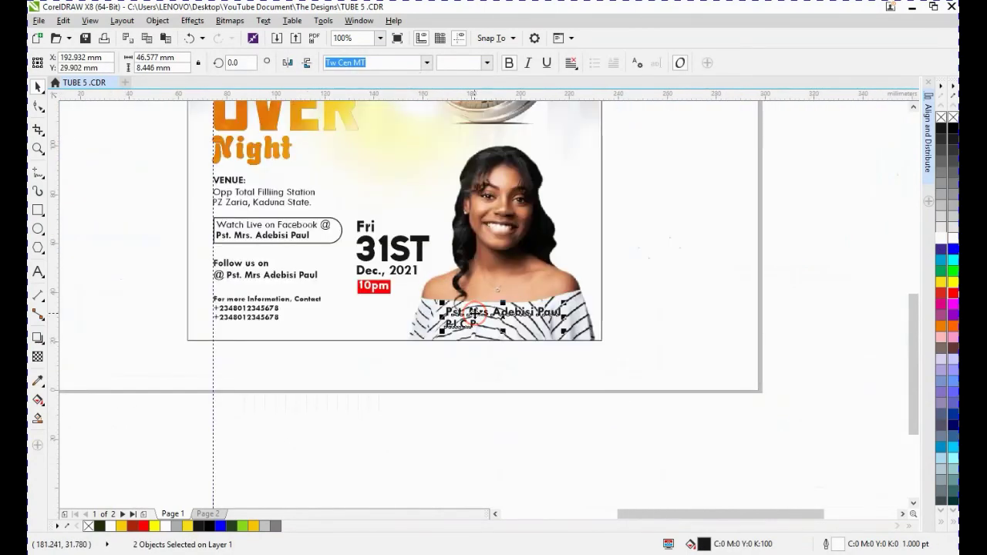
{"action": "left_click", "coordinate": [626, 256]}
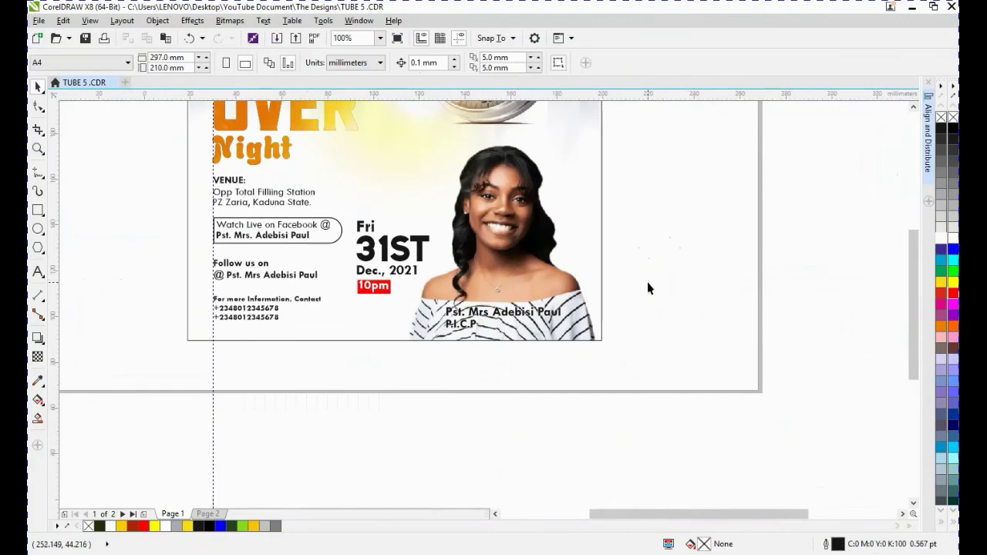
- Zoom to the whole page and edit the flyer's PowerClip contents
{"action": "key", "text": "shift+F4"}
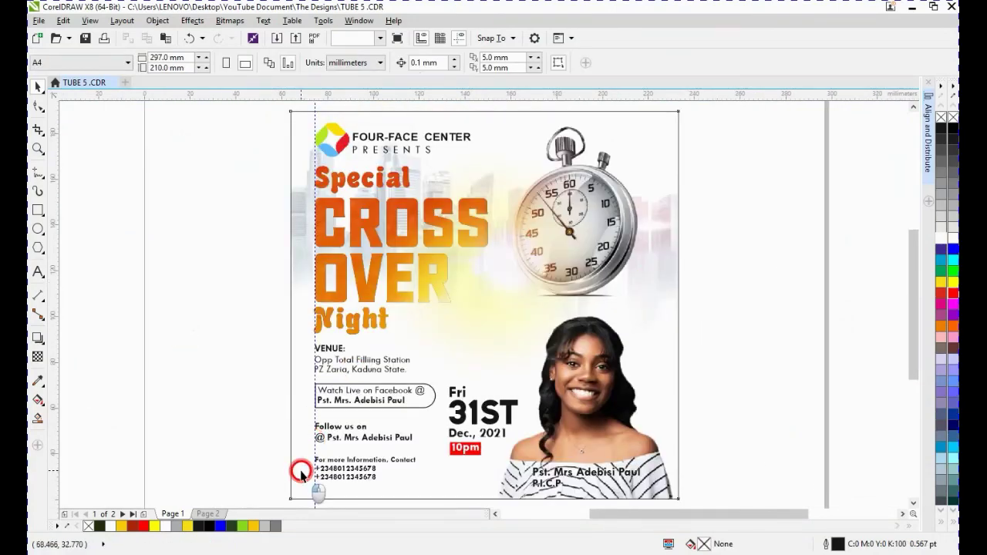
{"action": "left_click", "coordinate": [301, 471]}
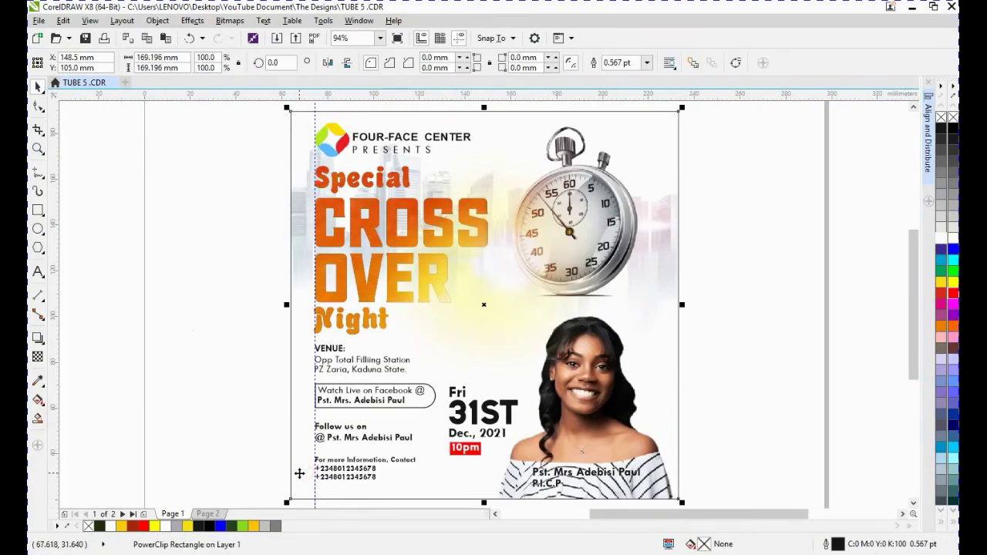
{"action": "left_click", "coordinate": [299, 471]}
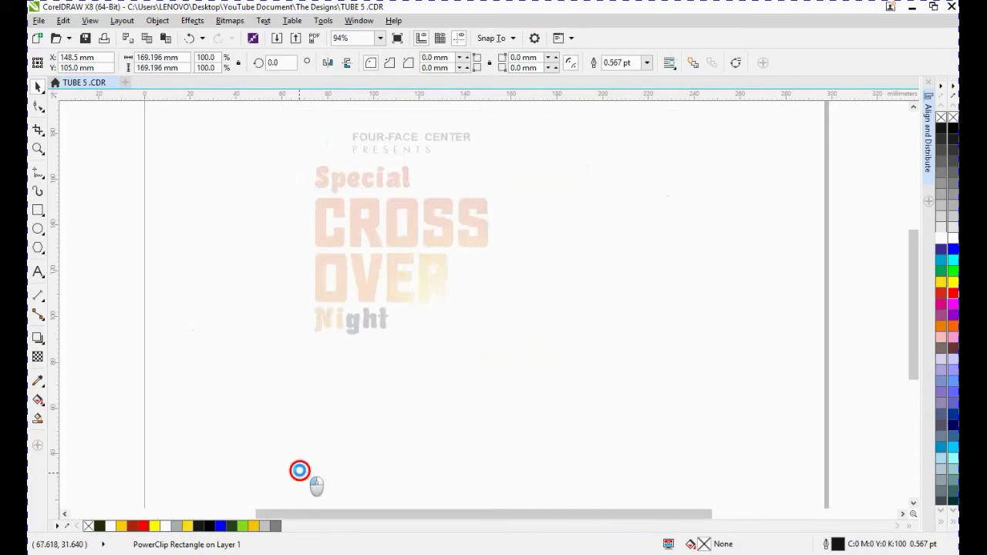
- Draw a rectangle across the flyer's bottom and fill it 40% grey
{"action": "left_click", "coordinate": [246, 419]}
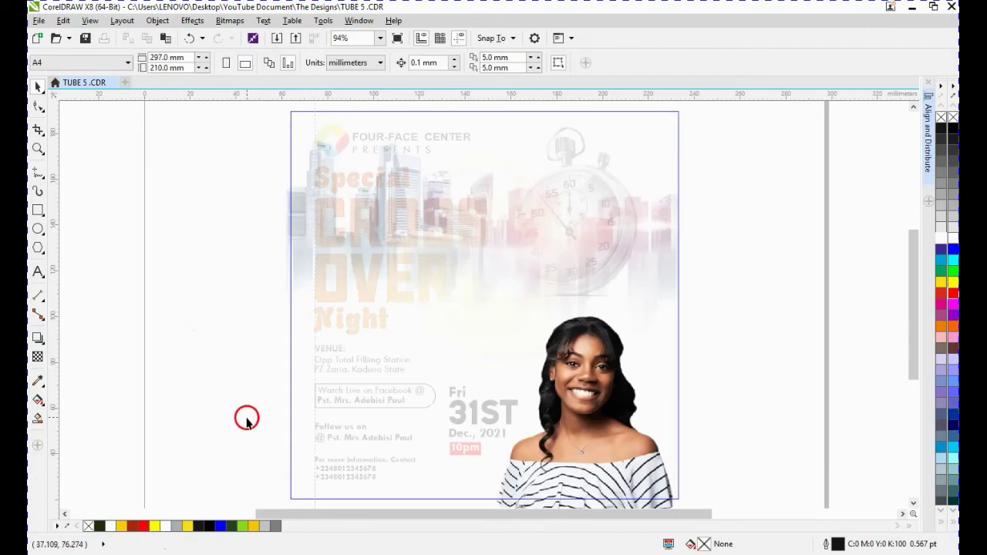
{"action": "left_click", "coordinate": [36, 339]}
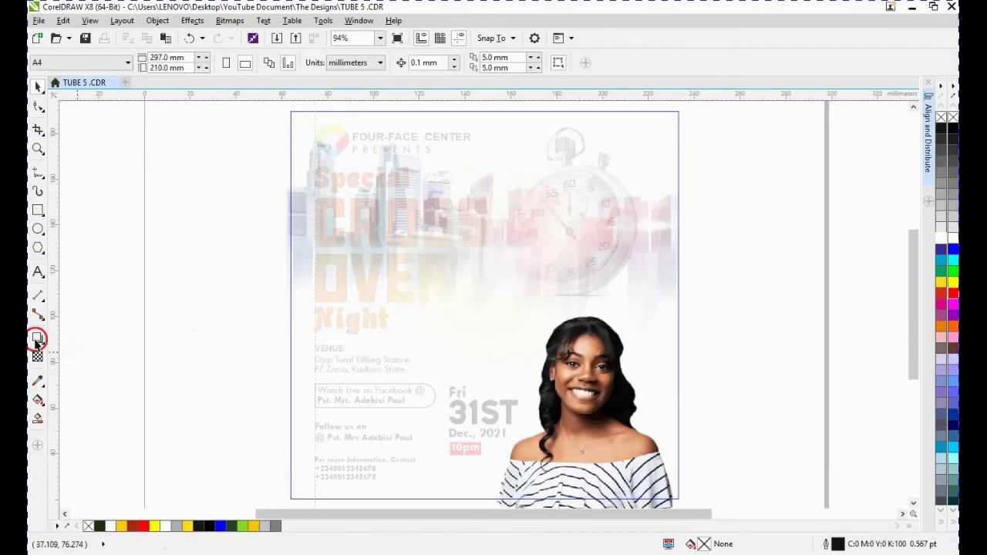
{"action": "left_click", "coordinate": [38, 208]}
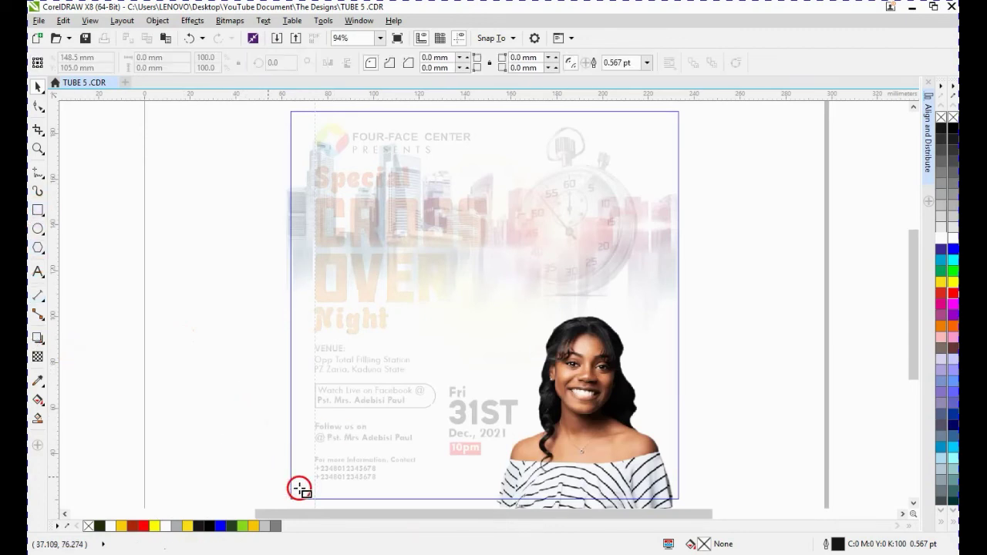
{"action": "scroll", "coordinate": [629, 518], "scroll_direction": "down", "scroll_amount": 1}
{"action": "scroll", "coordinate": [629, 518], "scroll_direction": "down", "scroll_amount": 1}
{"action": "mouse_move", "coordinate": [485, 446]}
{"action": "left_mouse_down"}
{"action": "mouse_move", "coordinate": [697, 458]}
{"action": "mouse_move", "coordinate": [705, 475]}
{"action": "left_mouse_up"}
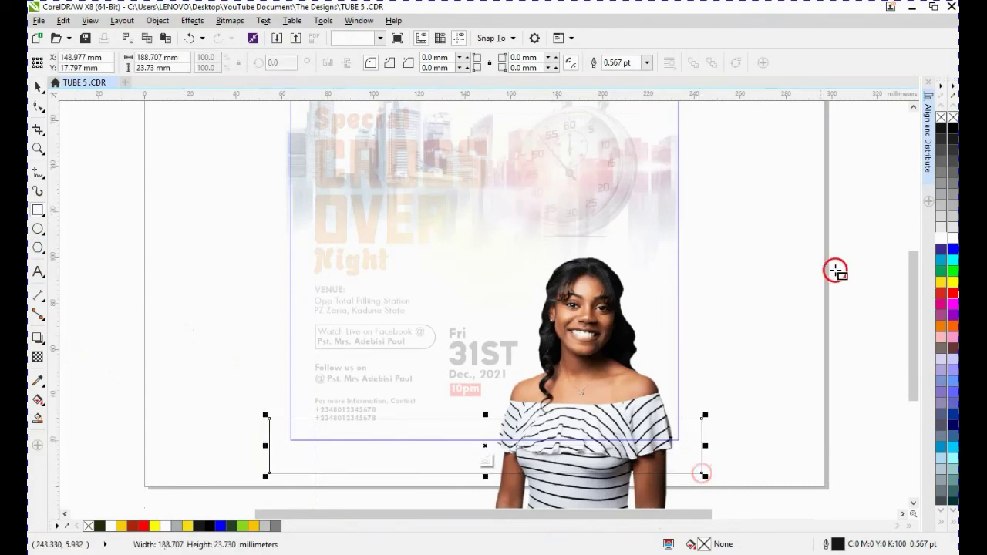
{"action": "left_click", "coordinate": [941, 218]}
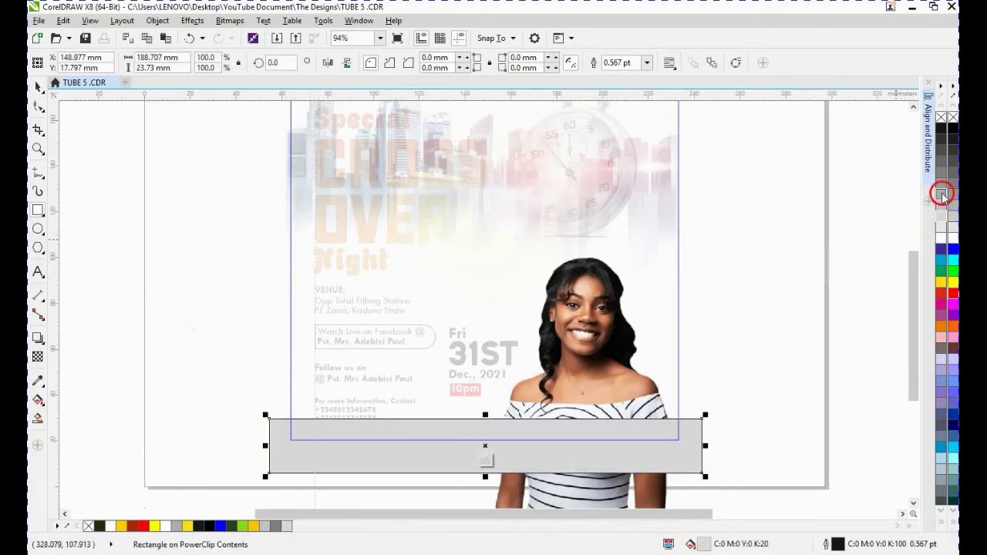
{"action": "left_click", "coordinate": [940, 198]}
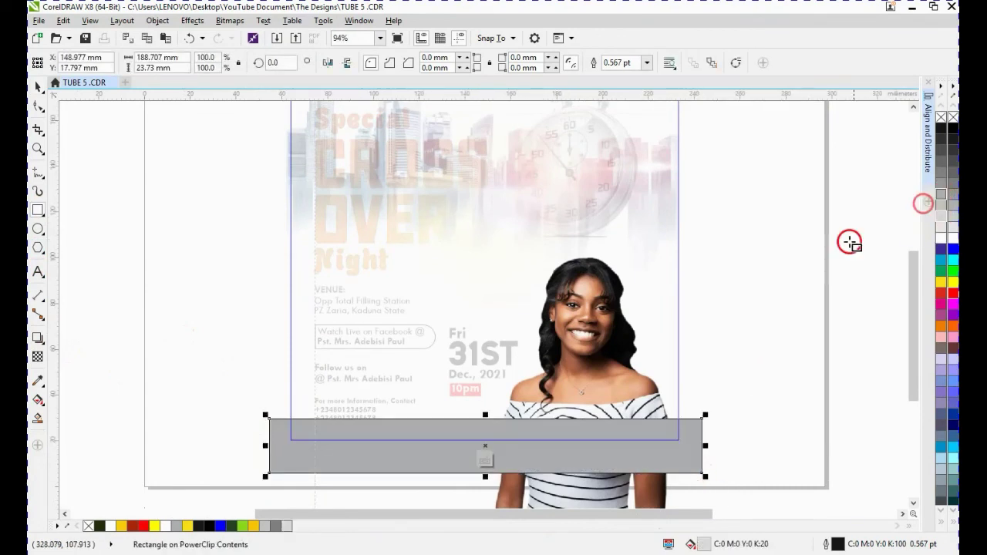
- Fade the grey rectangle with an upward linear transparency, nudge it up, and finish PowerClip editing
{"action": "left_click", "coordinate": [38, 356]}
{"action": "left_click", "coordinate": [484, 465]}
{"action": "left_click_drag", "start_coordinate": [466, 472], "coordinate": [462, 425]}
{"action": "left_click", "coordinate": [832, 337]}
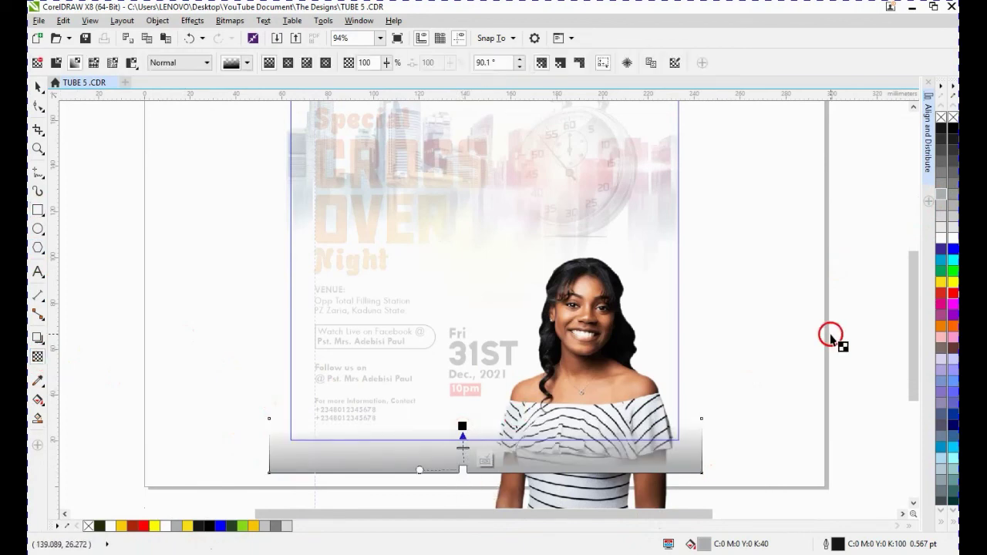
{"action": "key", "text": "space"}
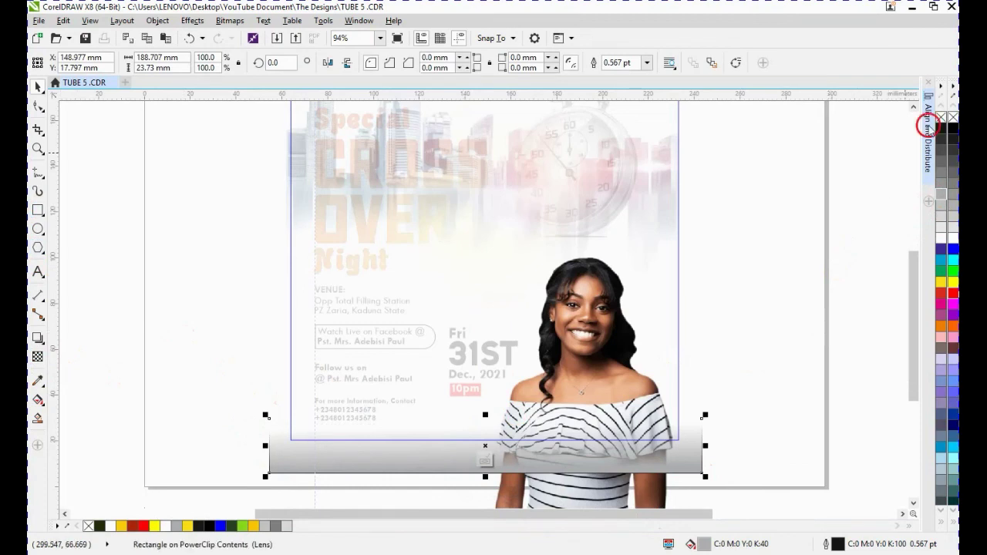
{"action": "left_click", "coordinate": [580, 455]}
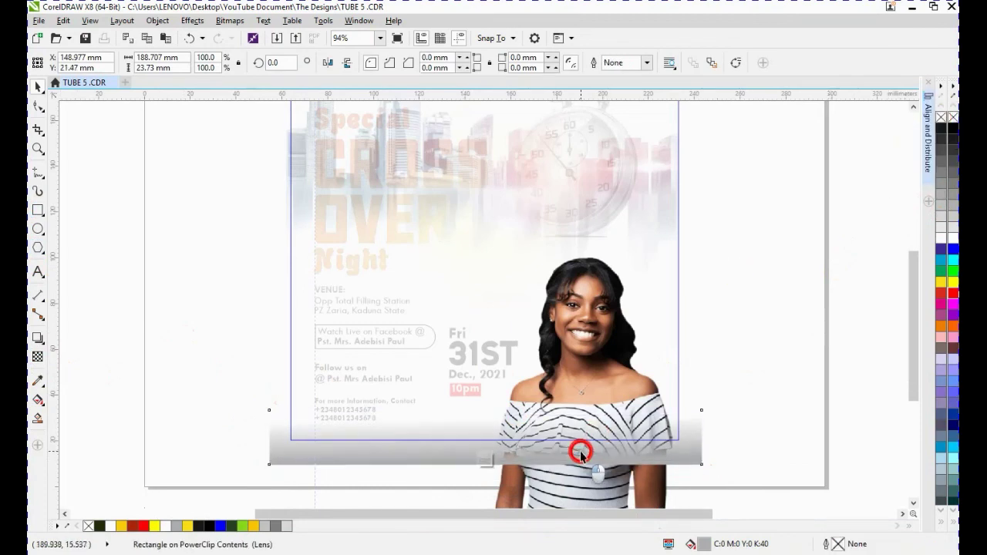
{"action": "left_click_drag", "start_coordinate": [583, 452], "coordinate": [585, 450]}
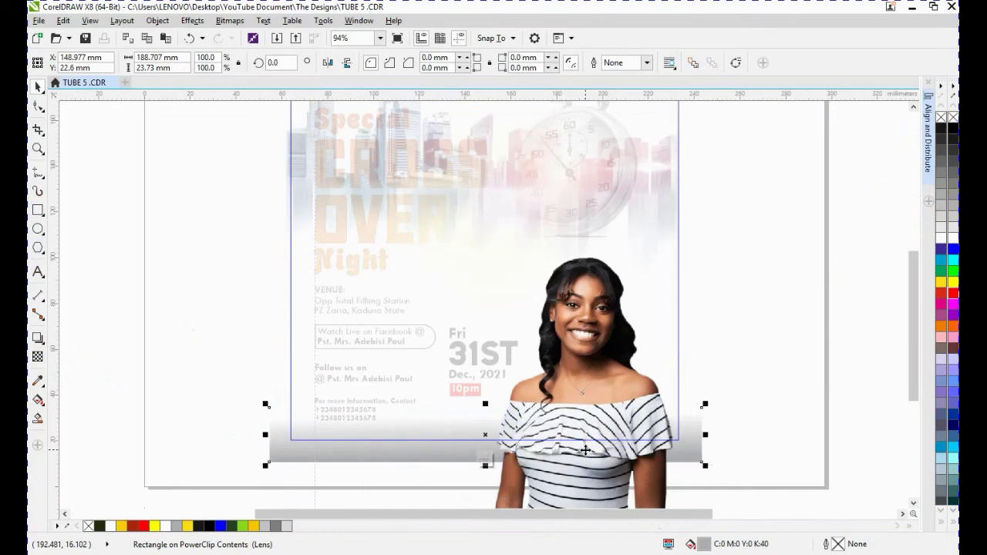
{"action": "left_click", "coordinate": [776, 457]}
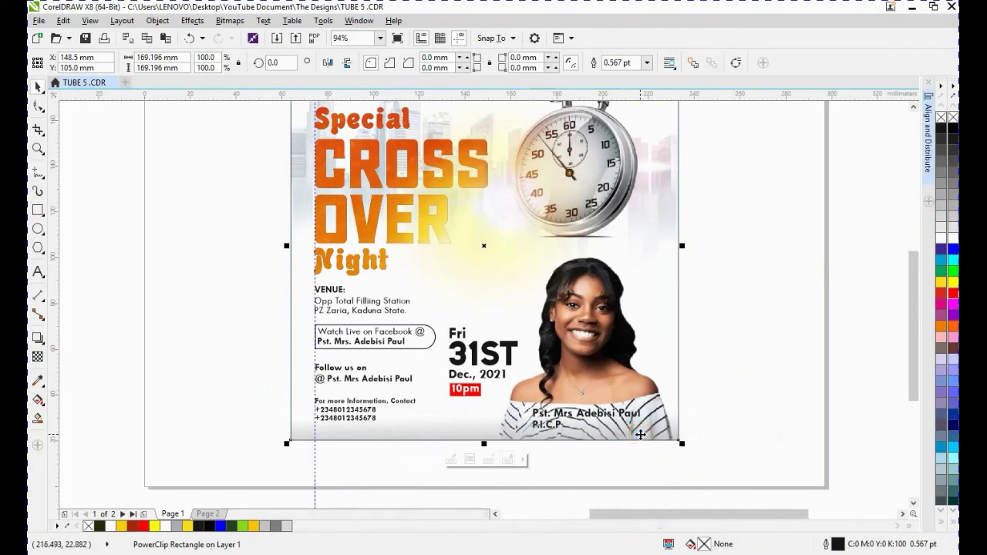
- Deselect everything and view the finished flyer in Full Screen Preview (F9), reopening it once
{"action": "scroll", "coordinate": [640, 435], "scroll_direction": "up", "scroll_amount": 2}
{"action": "left_click", "coordinate": [770, 345]}
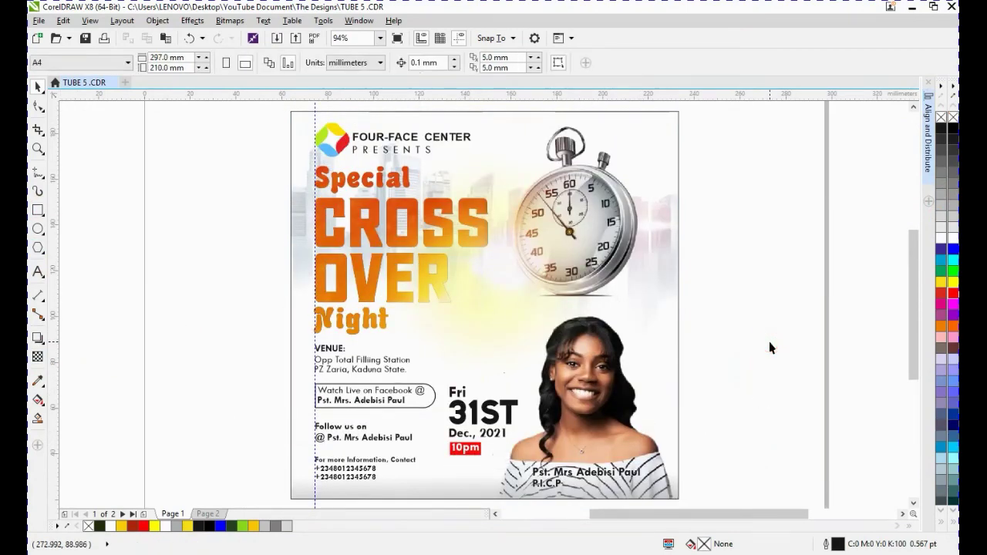
{"action": "key", "text": "F9"}
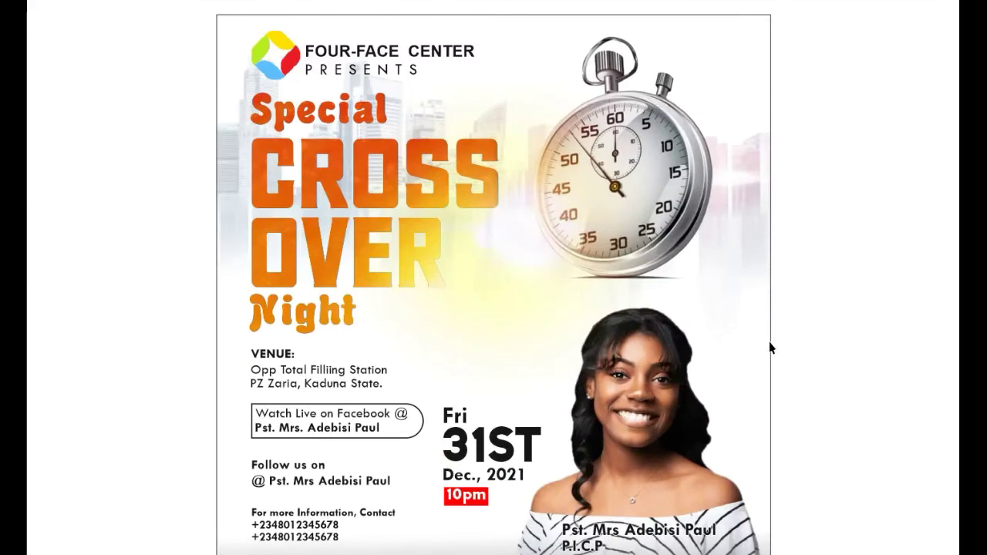
{"action": "left_click", "coordinate": [839, 318]}
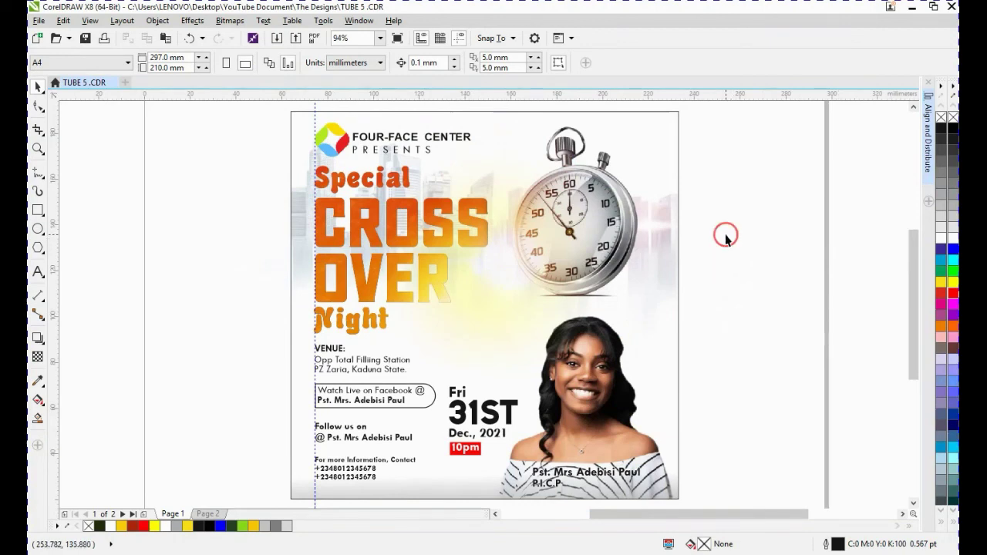
{"action": "left_click", "coordinate": [531, 415]}
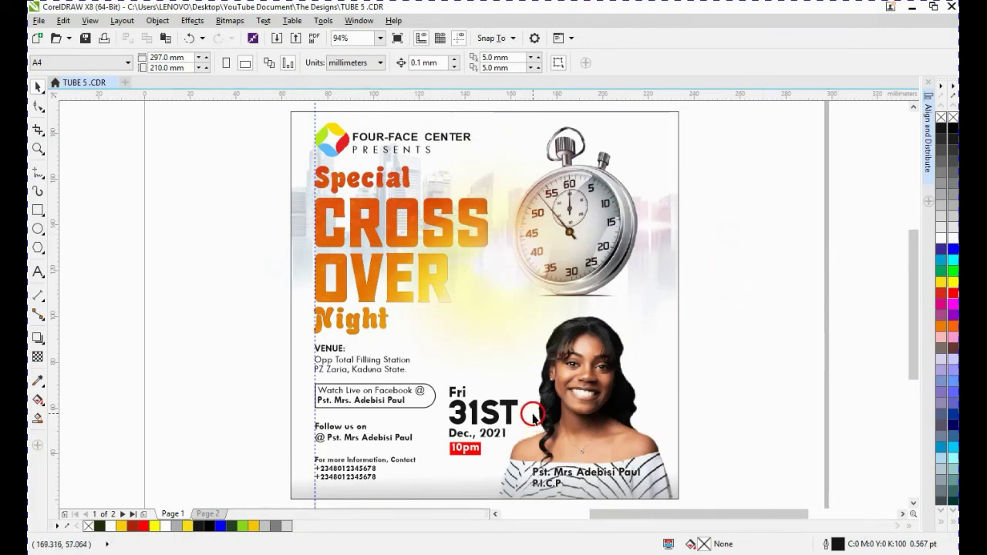
{"action": "key", "text": "F9"}
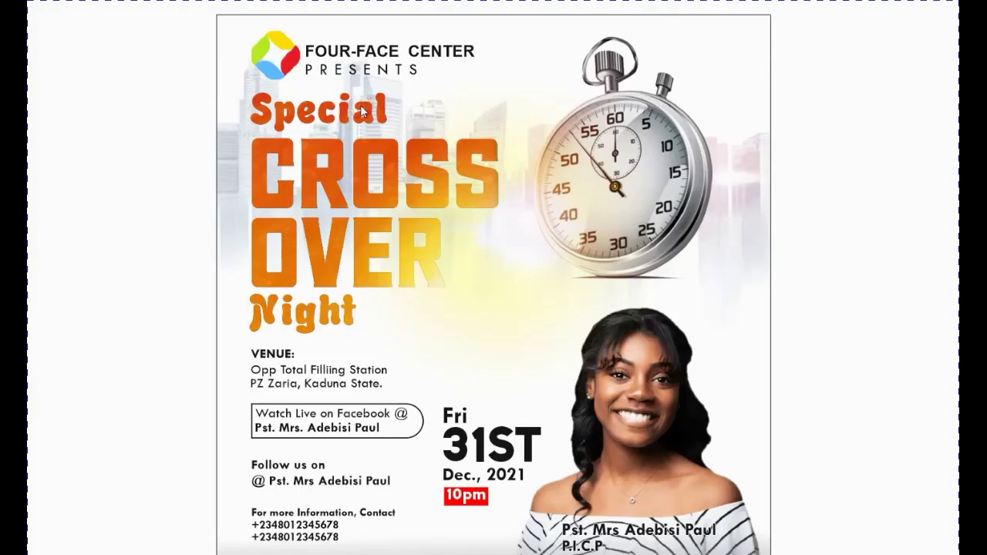